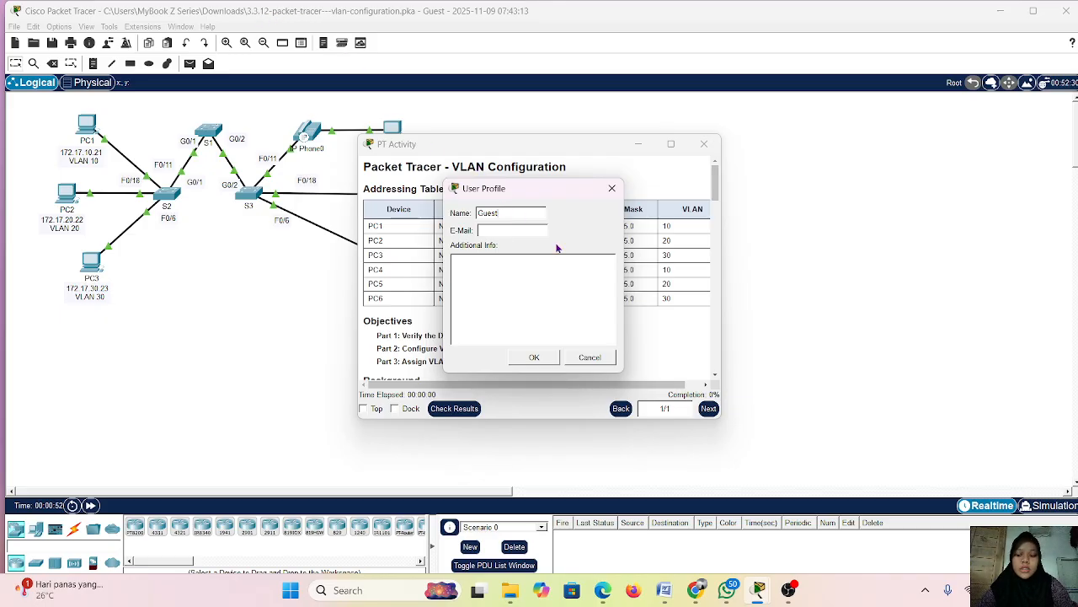
# Replace the guest name in the user profile with the user's own name and accept the profile
pyautogui.press('BackSpace')
pyautogui.press('BackSpace')
pyautogui.press('BackSpace')
pyautogui.press('BackSpace')
pyautogui.press('BackSpace')
pyautogui.write('M')
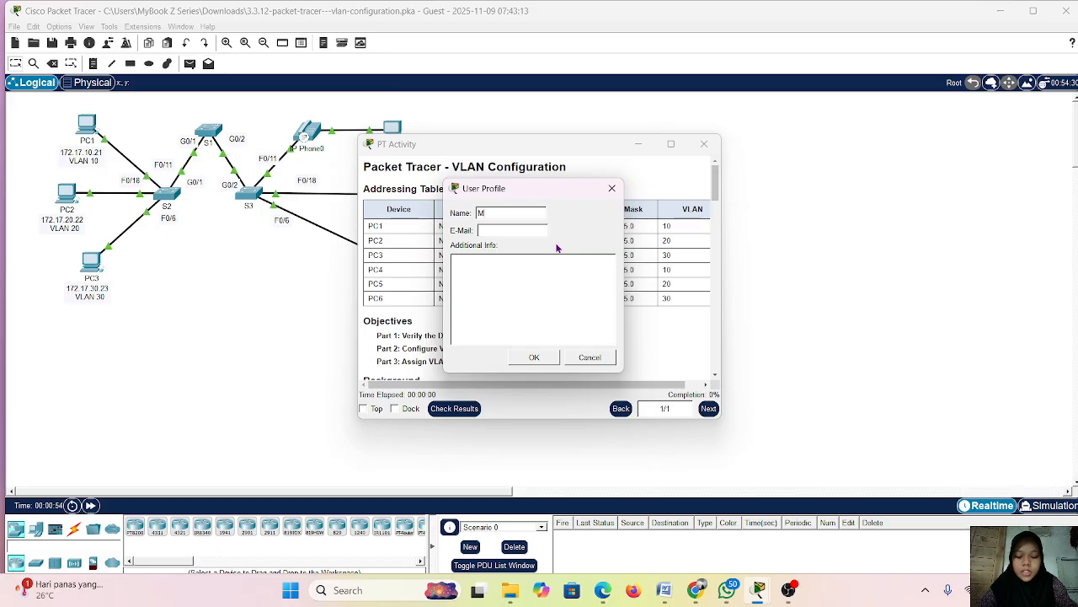
pyautogui.write('eila')
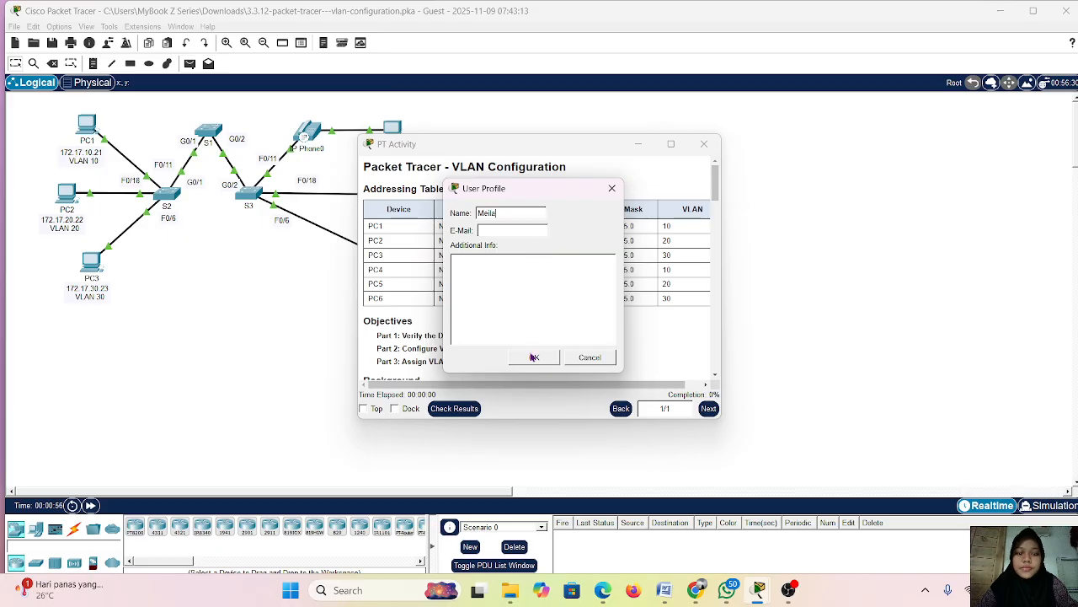
pyautogui.click(533, 357)
# Move the PT Activity instructions window clear of the network topology
pyautogui.scroll(-2, 544, 309)
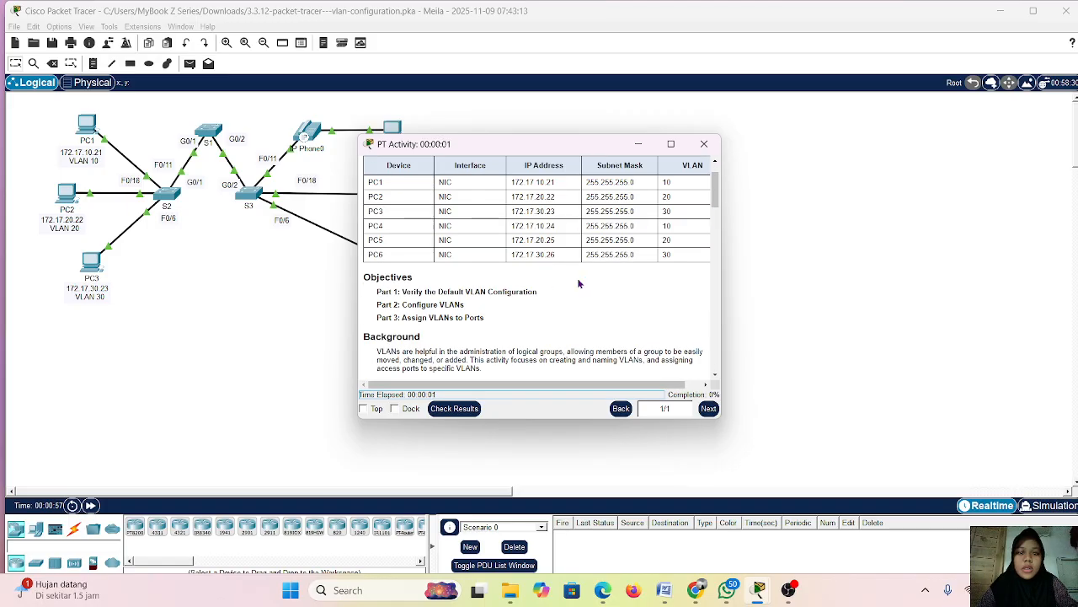
pyautogui.scroll(2, 579, 284)
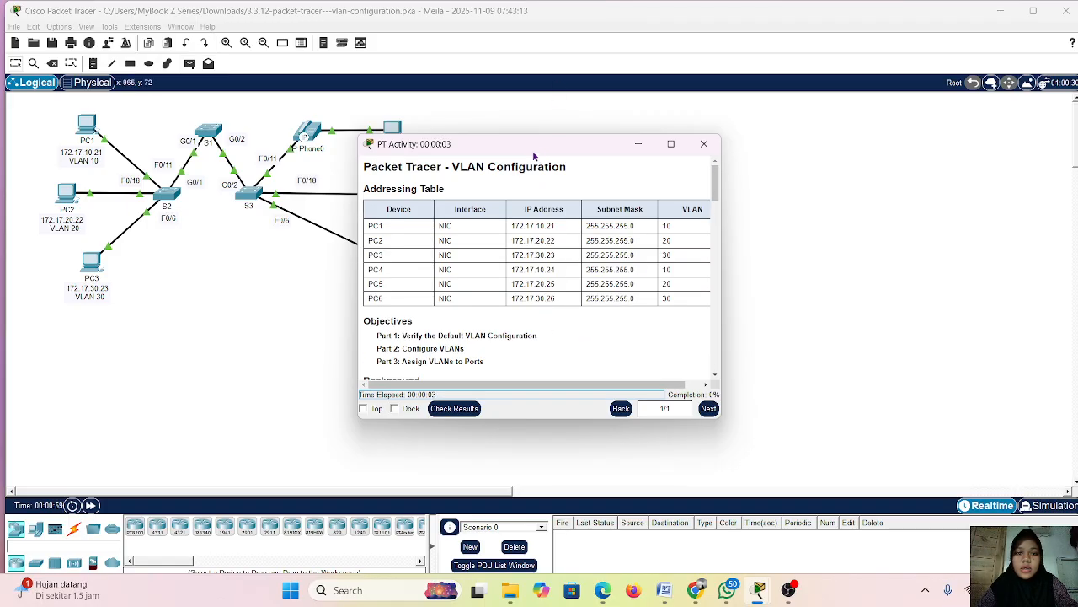
pyautogui.moveTo(533, 155); pyautogui.dragTo(651, 87)
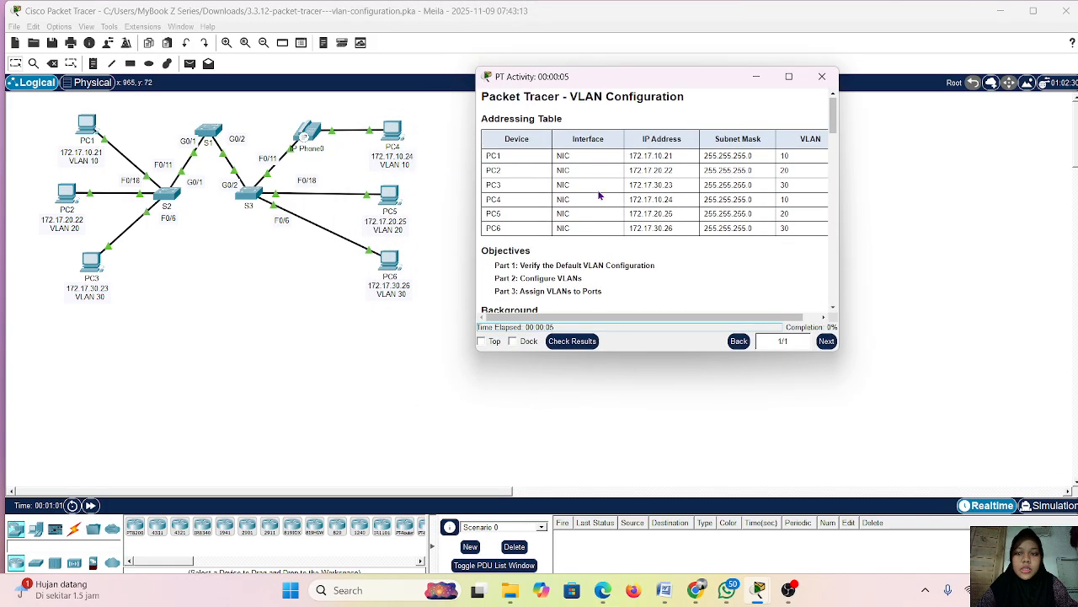
# Review the addressing table for PC1 to PC6 in the activity instructions
pyautogui.scroll(1, 600, 194)
pyautogui.moveTo(482, 121); pyautogui.dragTo(495, 228)
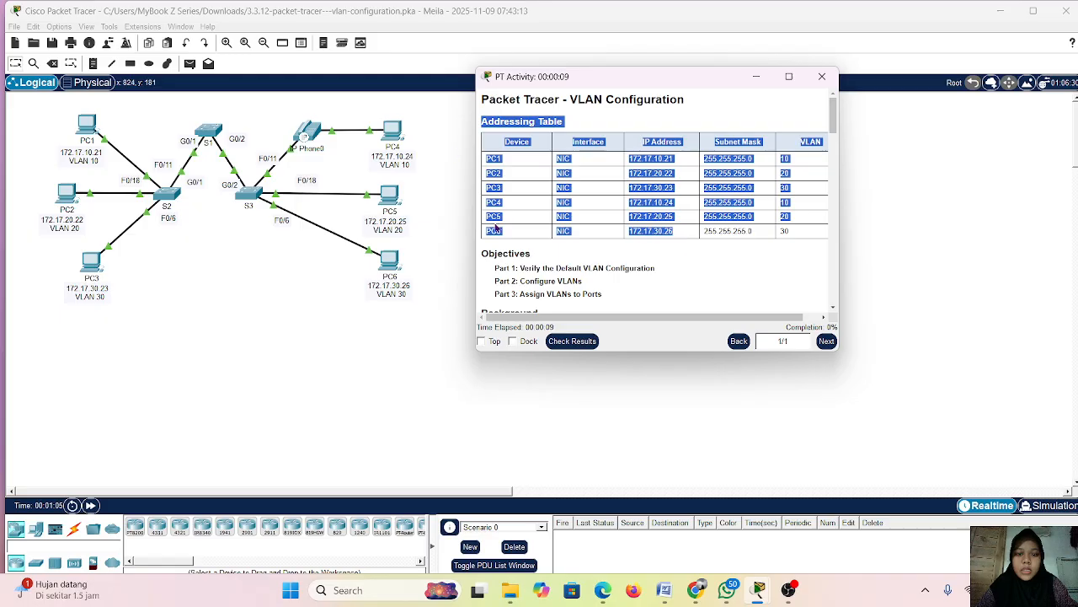
pyautogui.doubleClick(495, 223)
pyautogui.click(495, 224)
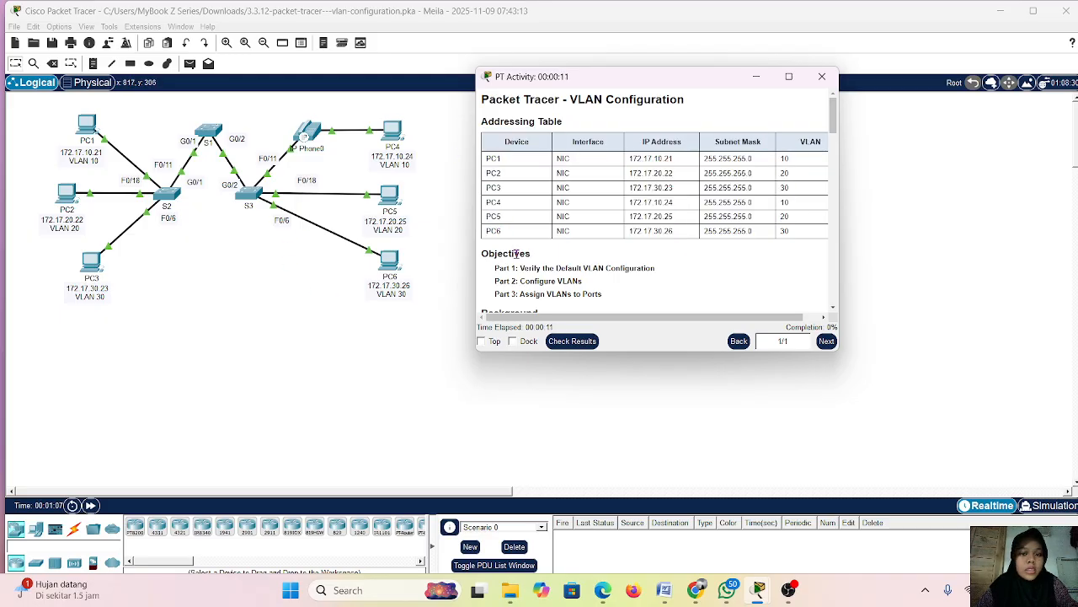
pyautogui.scroll(-3, 536, 276)
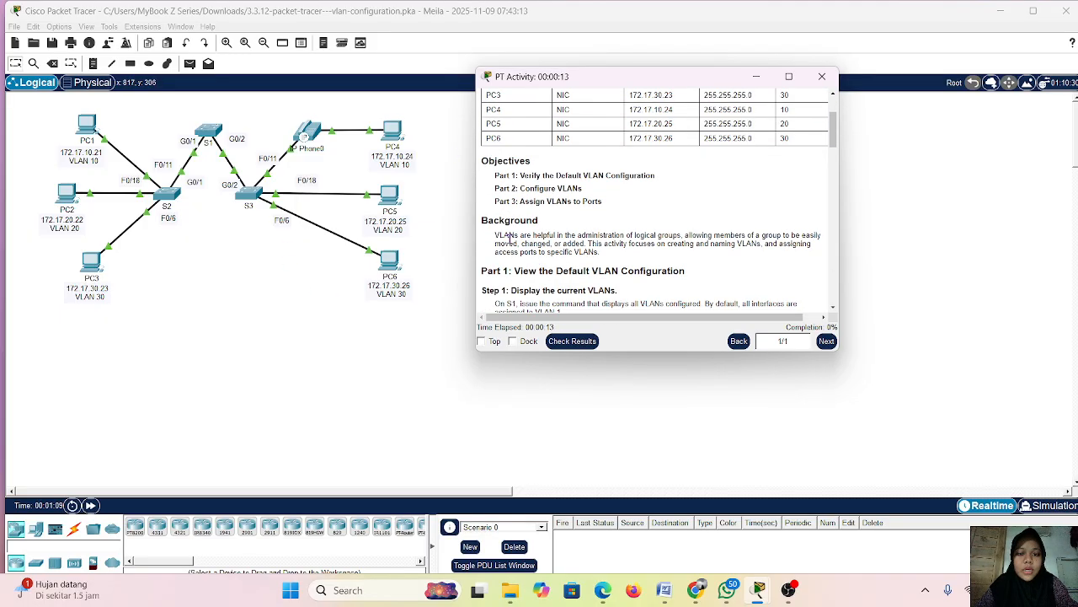
pyautogui.scroll(-3, 508, 238)
pyautogui.scroll(6, 509, 238)
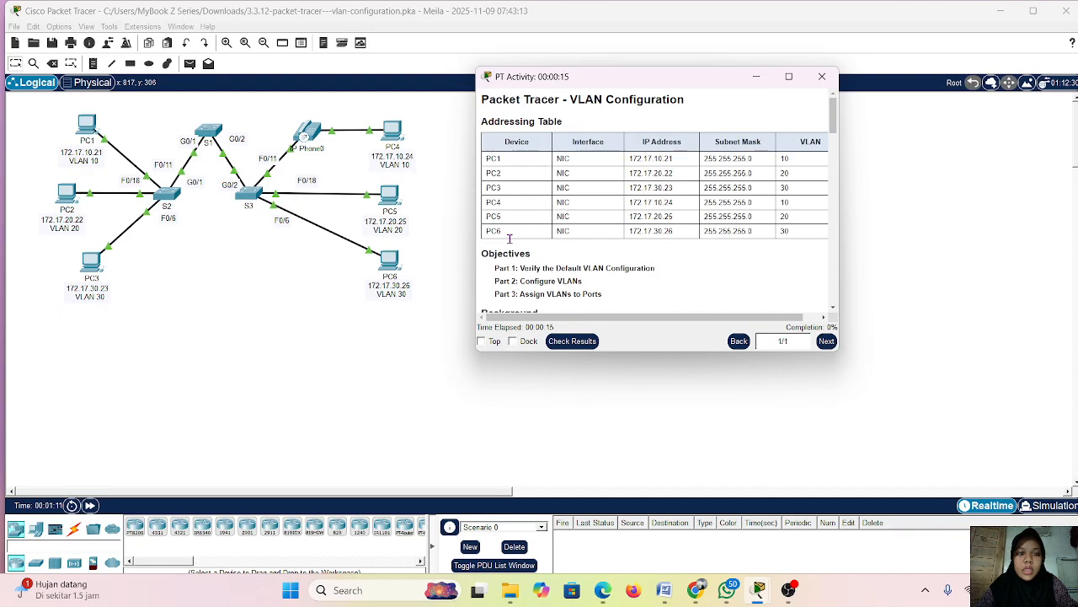
pyautogui.scroll(-1, 504, 229)
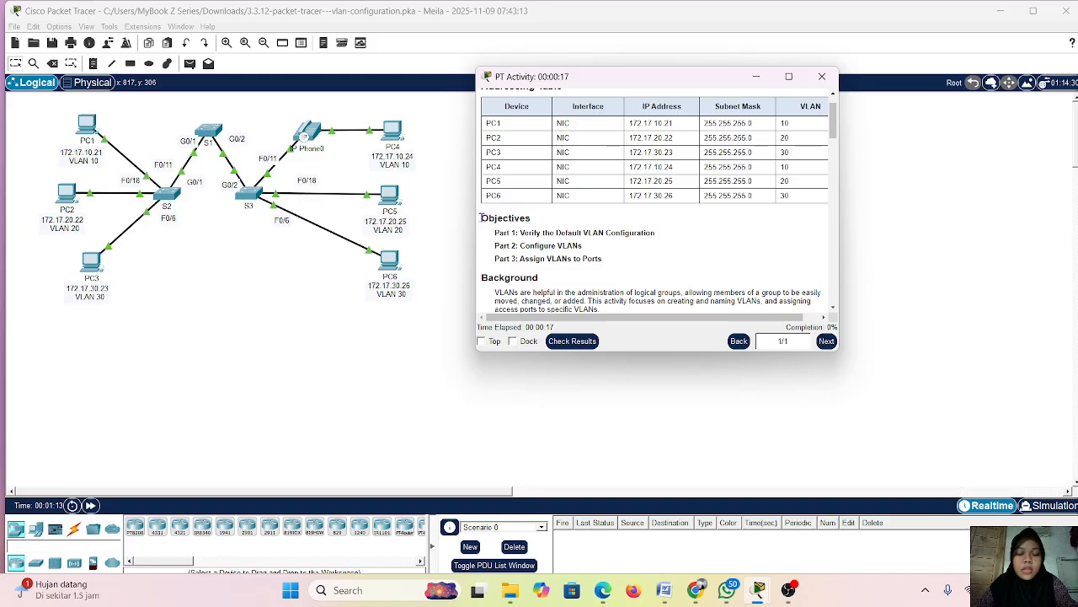
# Read the activity's objectives, background and Part 1 instructions on viewing the default VLAN configuration
pyautogui.moveTo(481, 217); pyautogui.dragTo(636, 273)
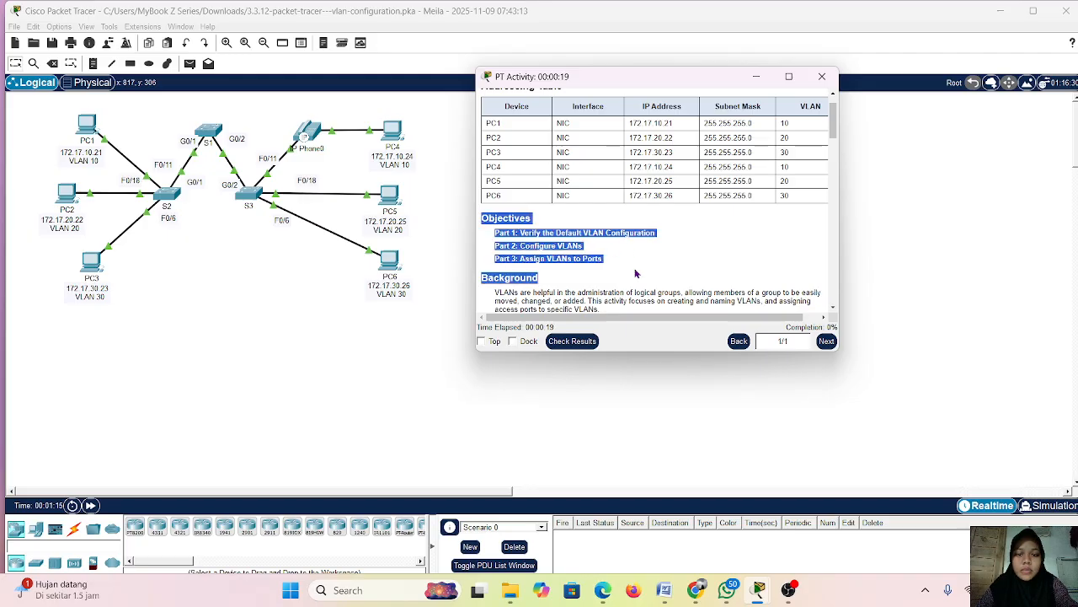
pyautogui.tripleClick(593, 258)
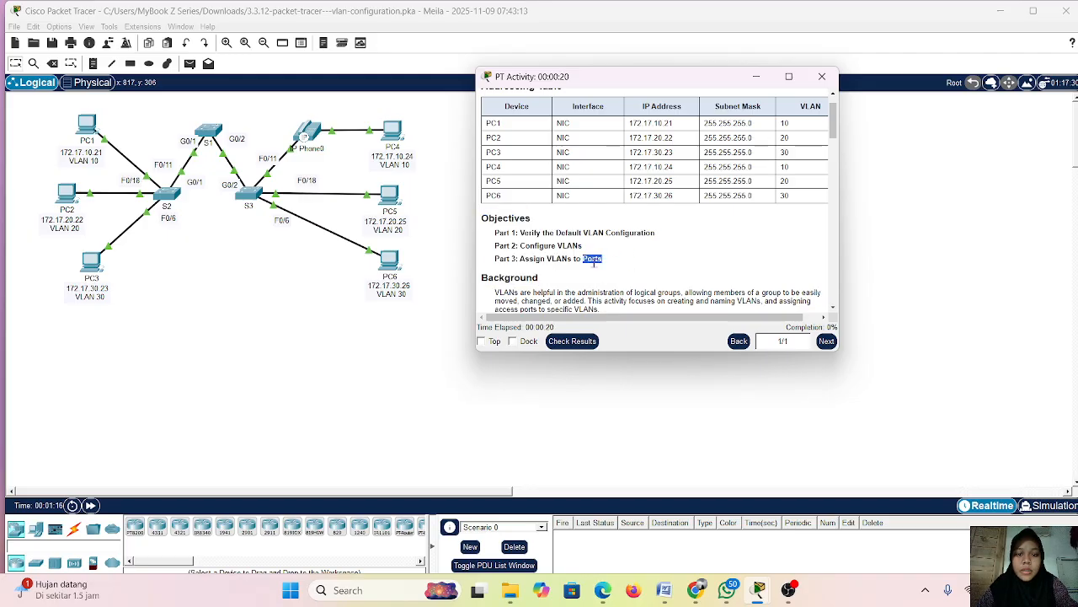
pyautogui.click(556, 231)
pyautogui.tripleClick(530, 244)
pyautogui.click(541, 248)
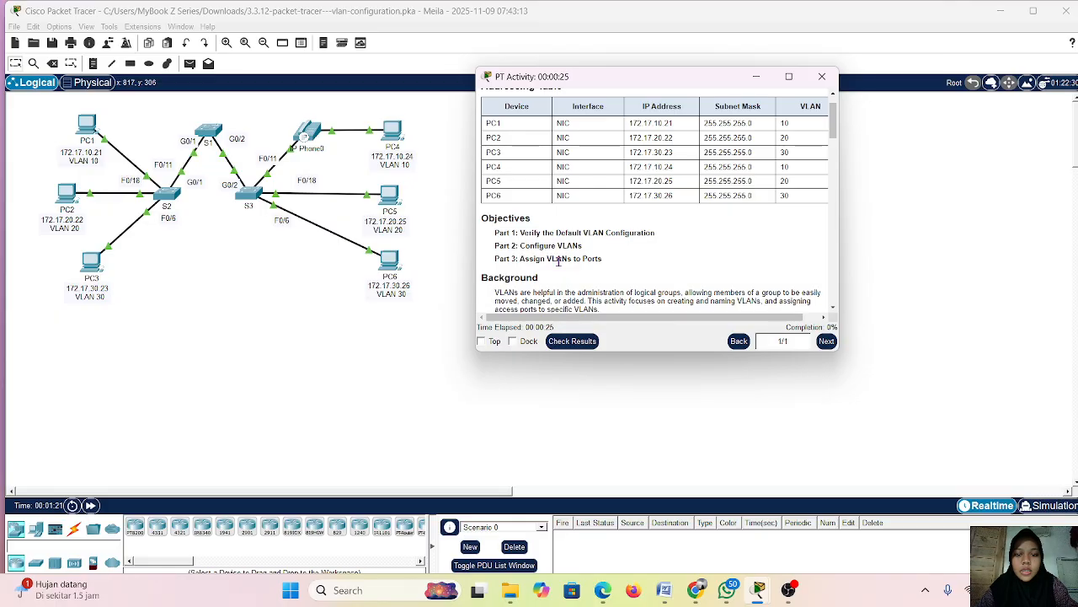
pyautogui.tripleClick(558, 259)
pyautogui.scroll(-1, 619, 267)
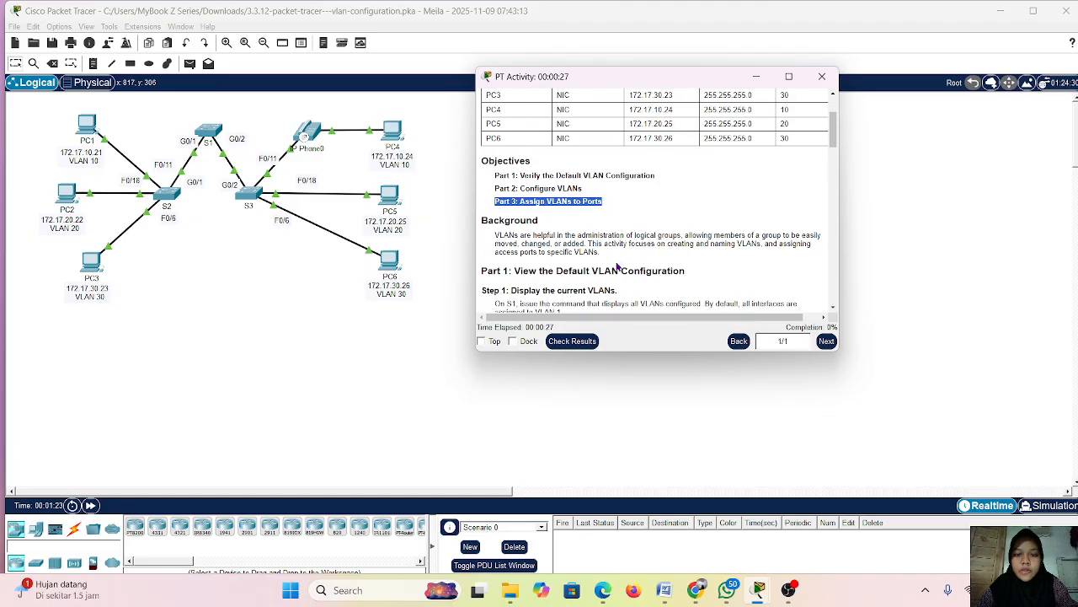
pyautogui.scroll(-2, 617, 267)
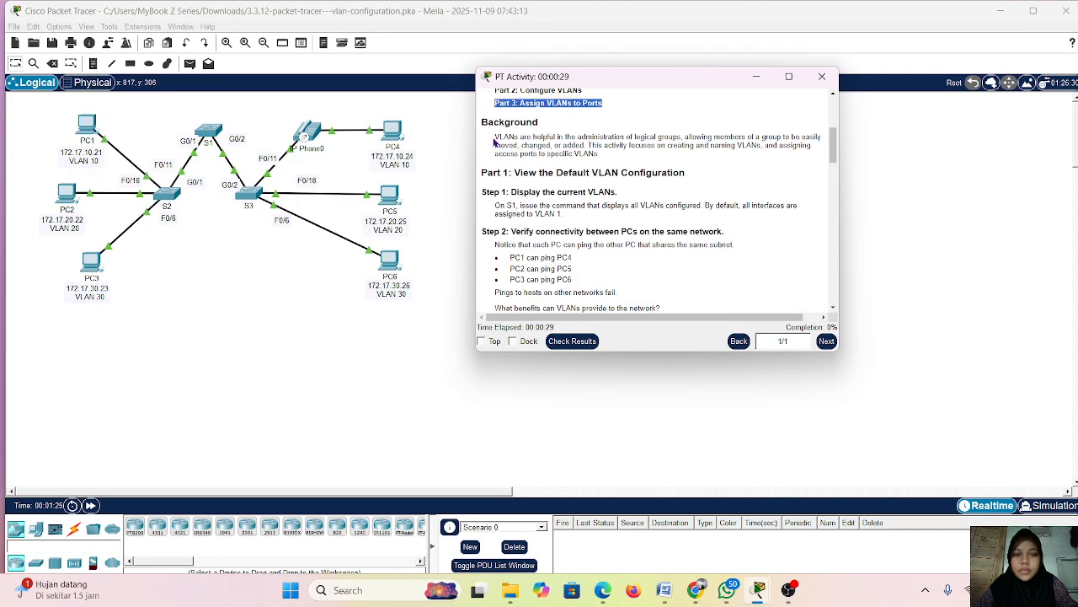
pyautogui.click(605, 170)
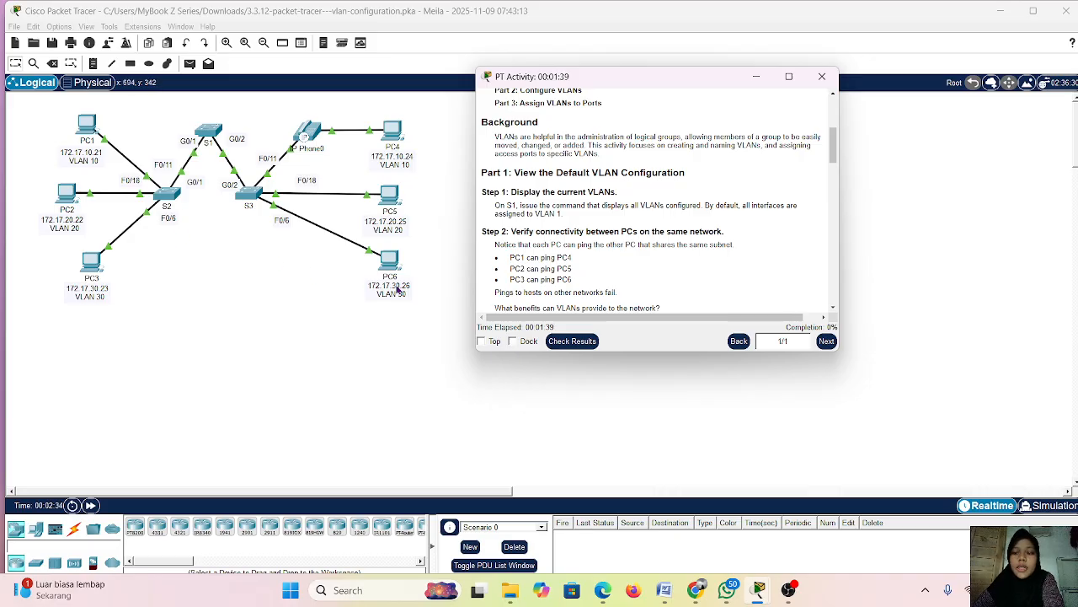
pyautogui.scroll(-1, 617, 220)
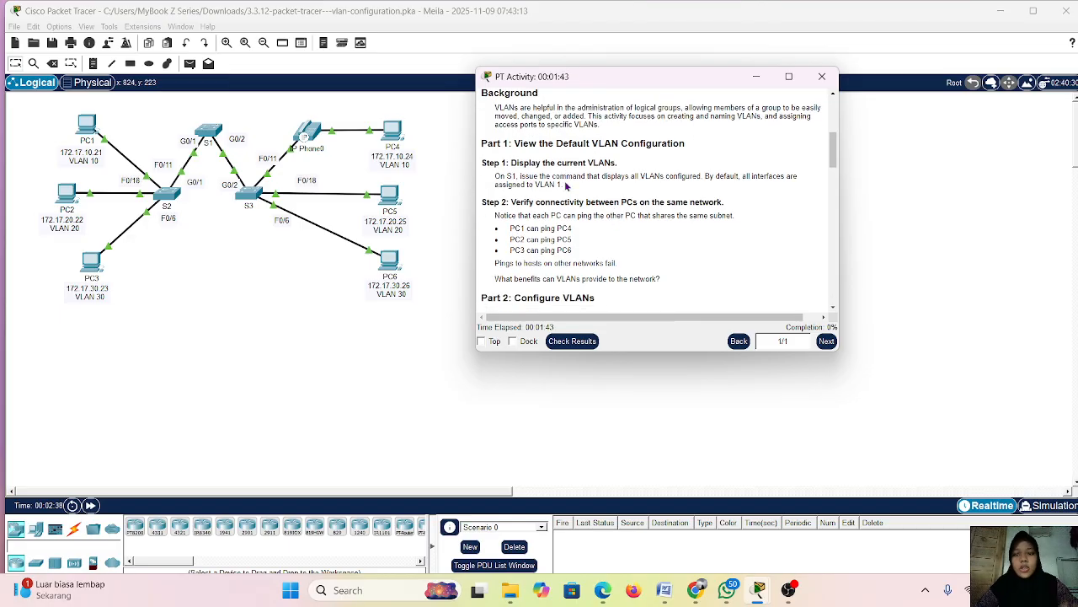
pyautogui.scroll(-1, 543, 238)
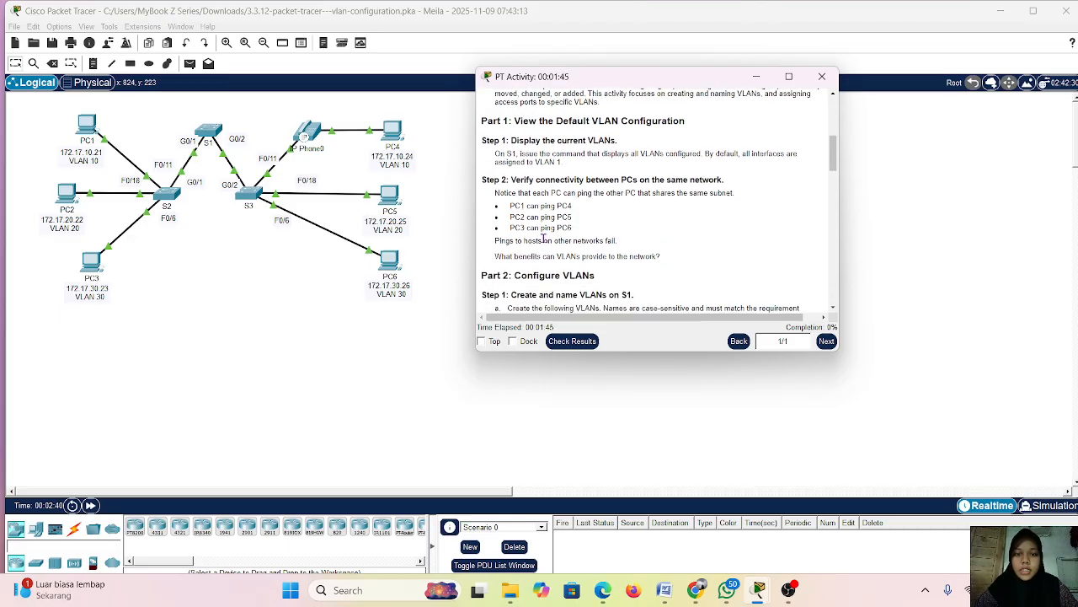
pyautogui.scroll(1, 562, 227)
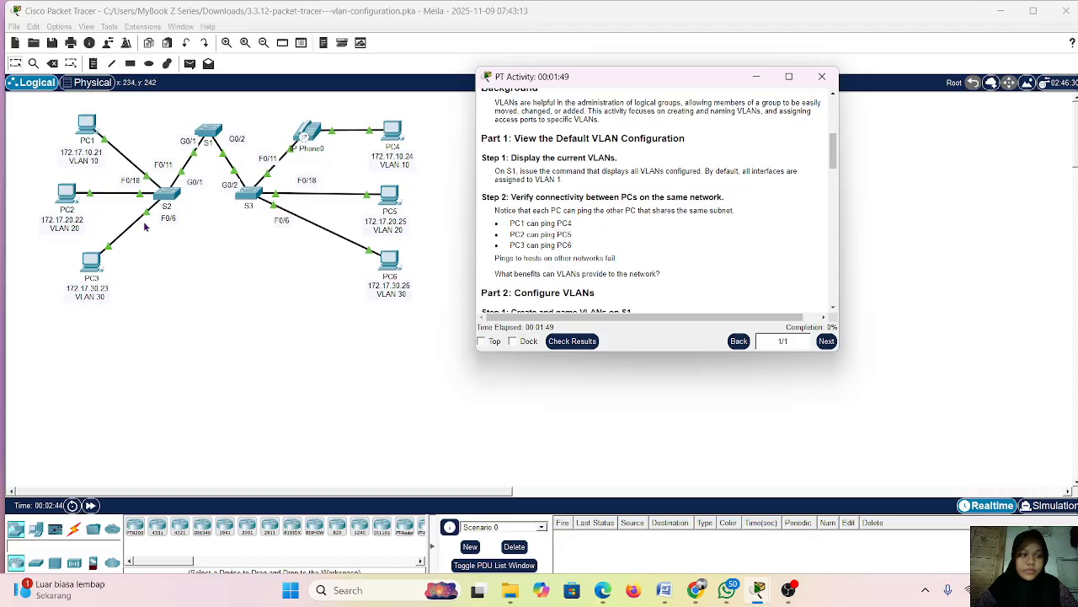
# Open switch S1's command line and set the activity instructions to stay on top
pyautogui.click(206, 133)
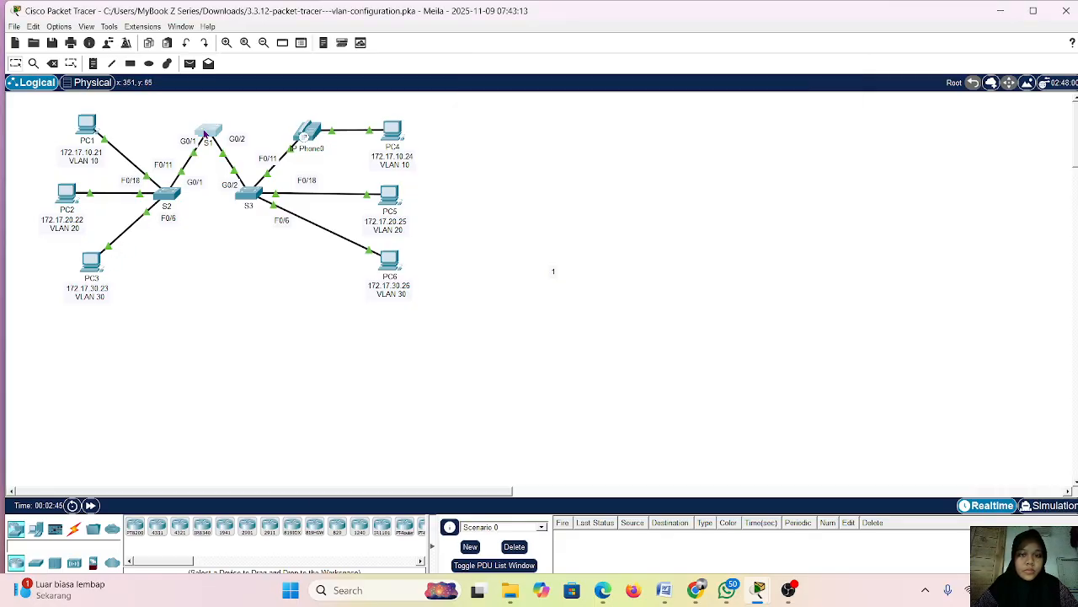
pyautogui.moveTo(759, 589)
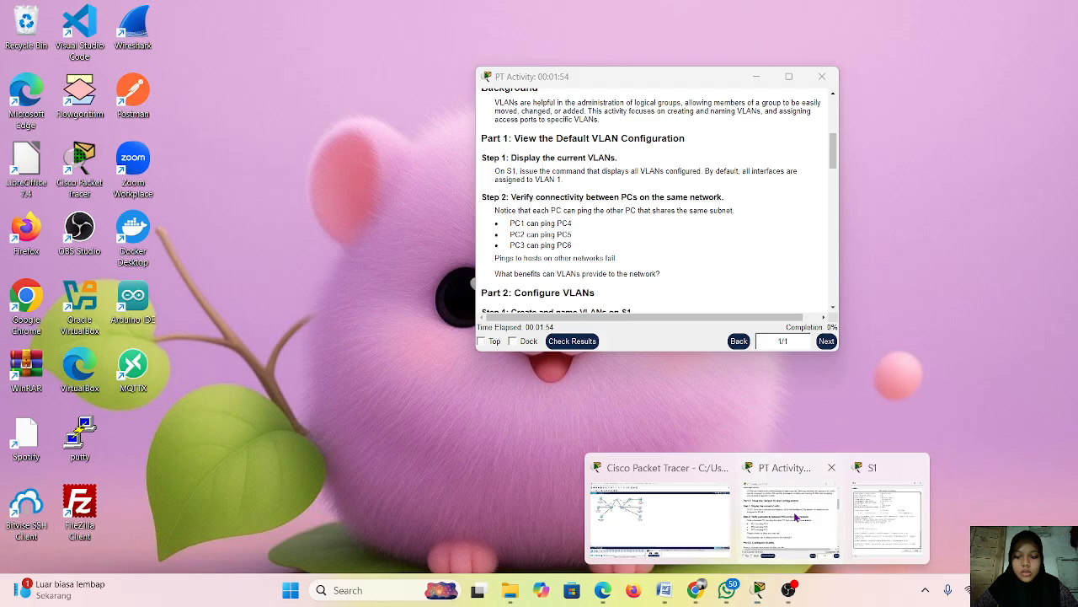
pyautogui.click(782, 563)
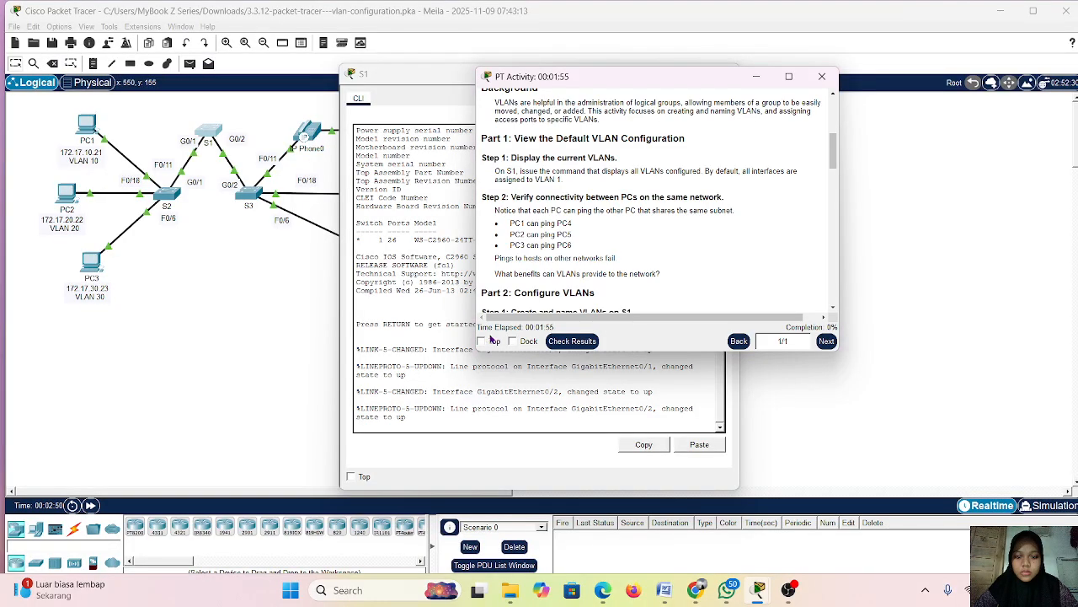
pyautogui.click(482, 341)
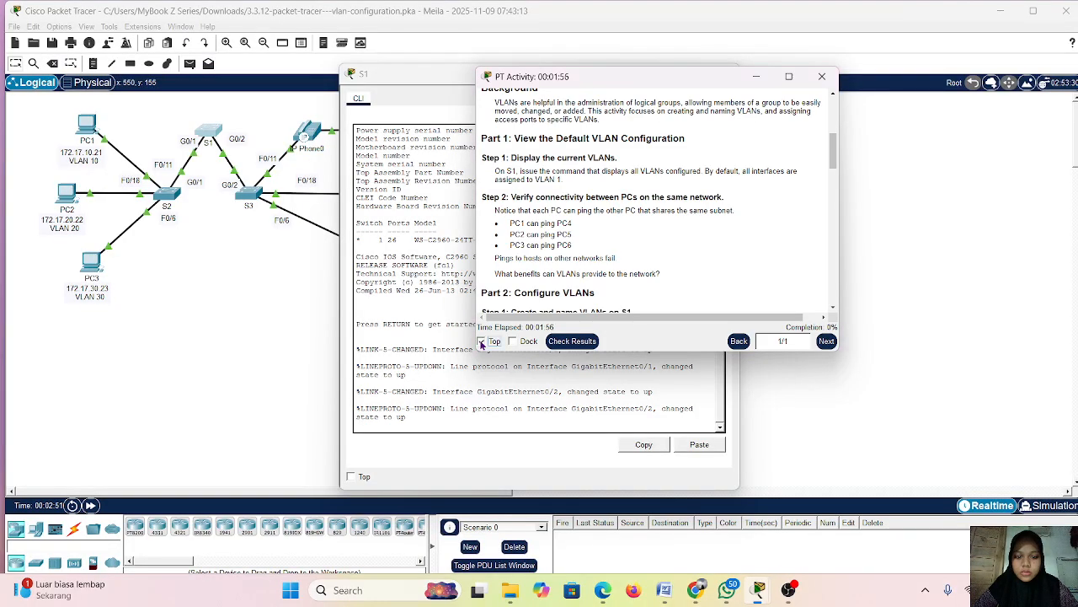
# Start the S1 console session and enter privileged EXEC mode
pyautogui.click(387, 432)
pyautogui.press('Return')
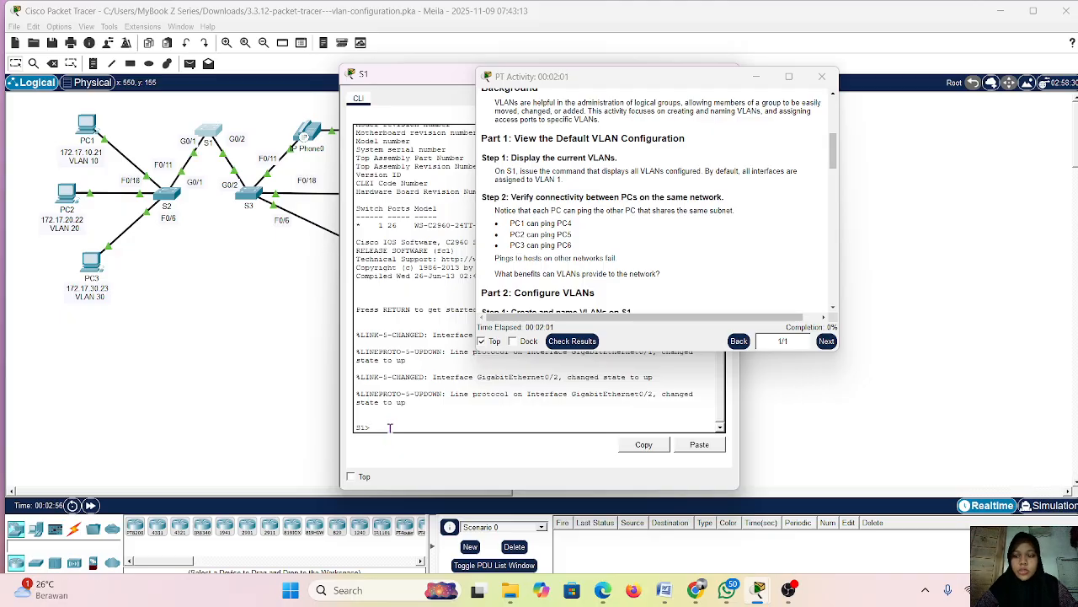
pyautogui.write('ena')
pyautogui.press('Return')
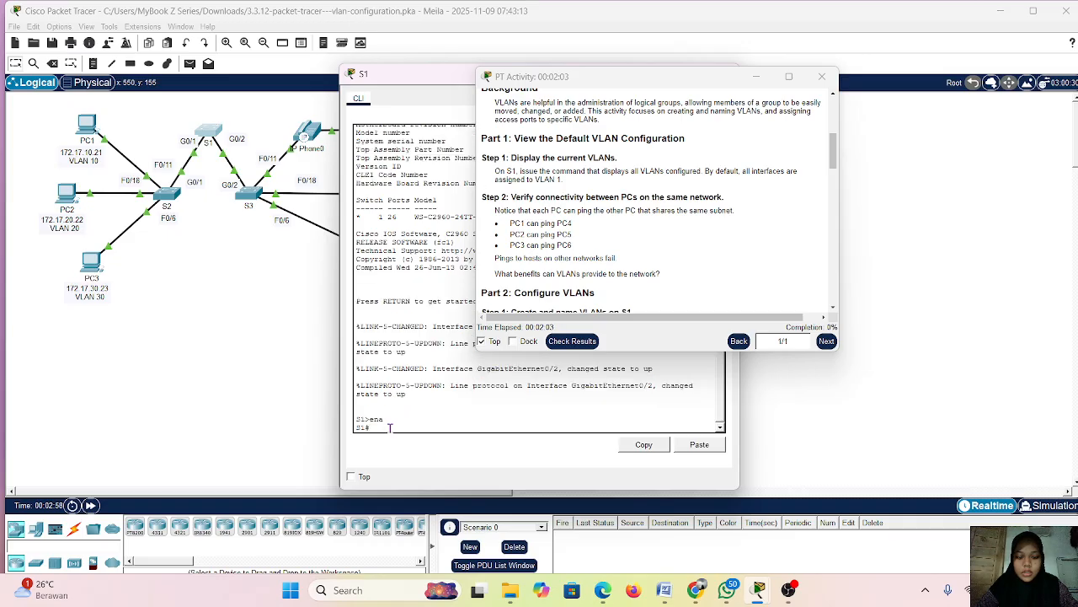
# Display S1's current VLANs with the show vlan brief command
pyautogui.write('sh')
pyautogui.press('Tab')
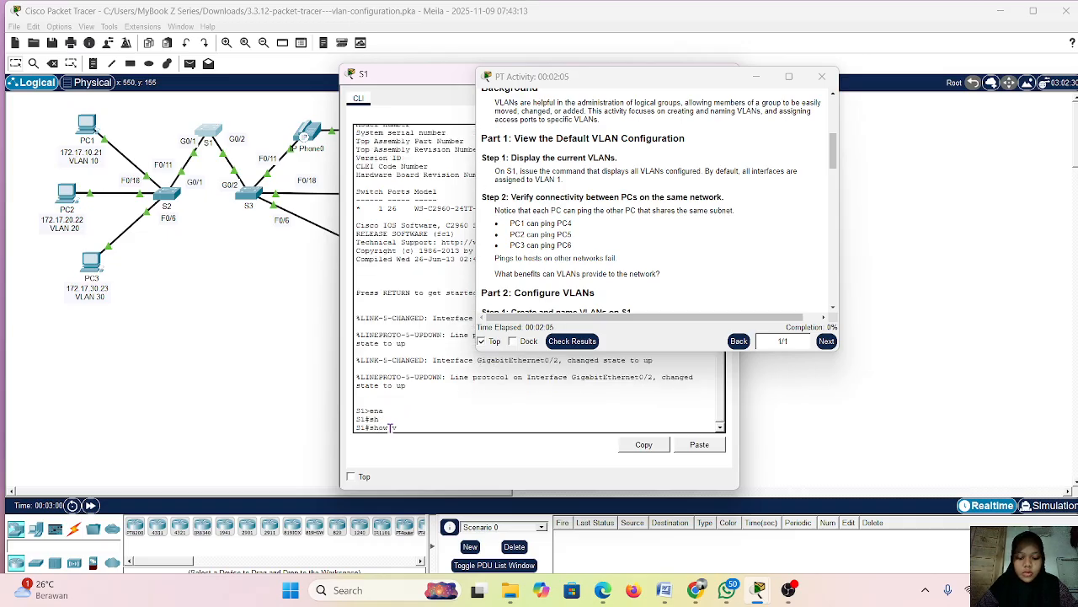
pyautogui.write('vlan')
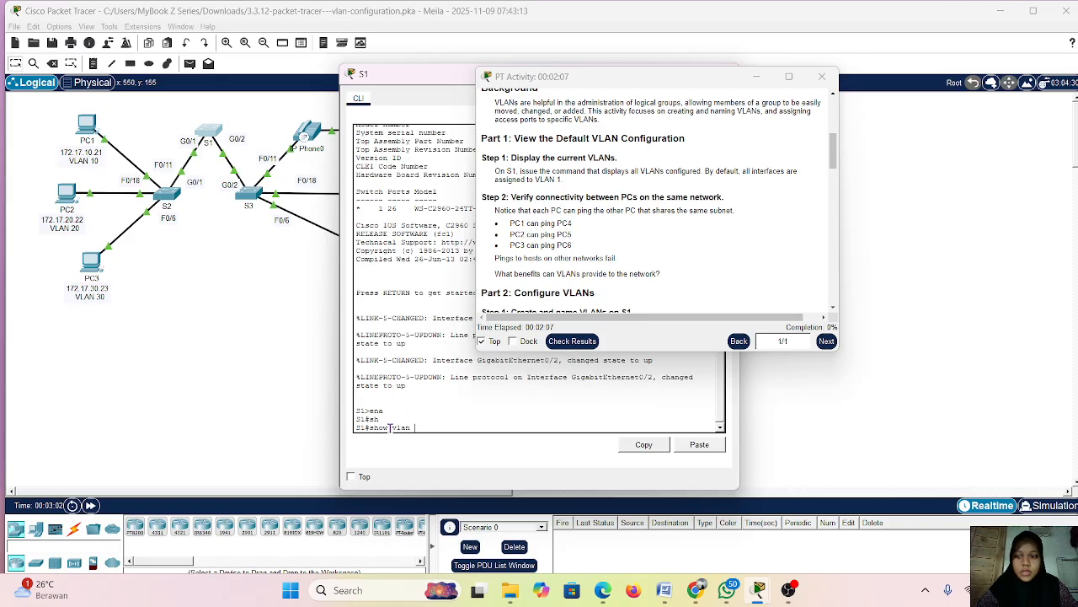
pyautogui.write(' br')
pyautogui.press('Tab')
pyautogui.press('Return')
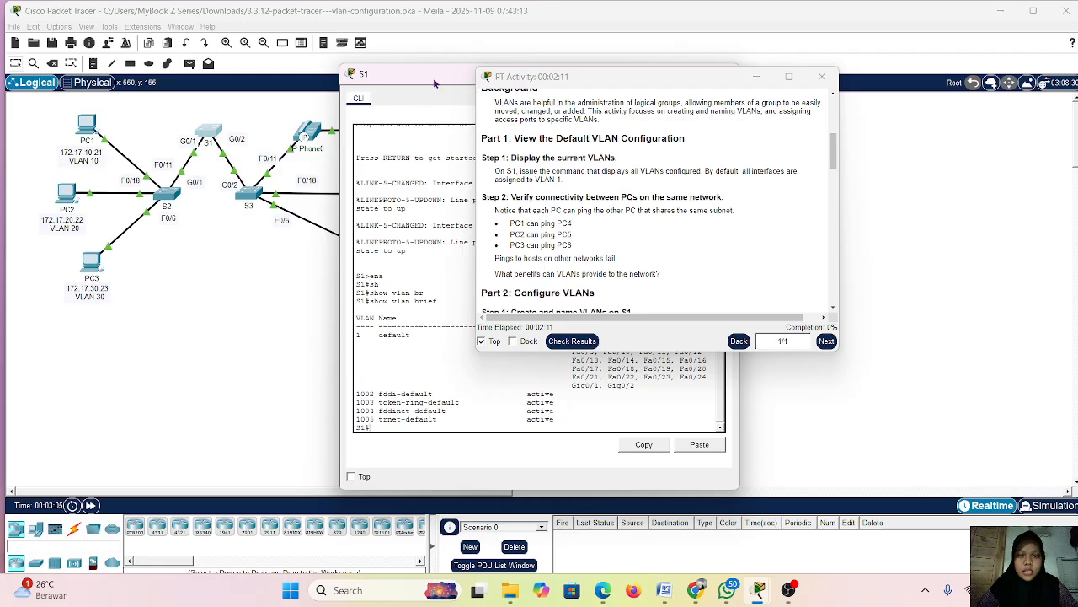
# Place the S1 console beside the instructions and examine its VLAN table and the connectivity verification step
pyautogui.moveTo(433, 78); pyautogui.dragTo(221, 67)
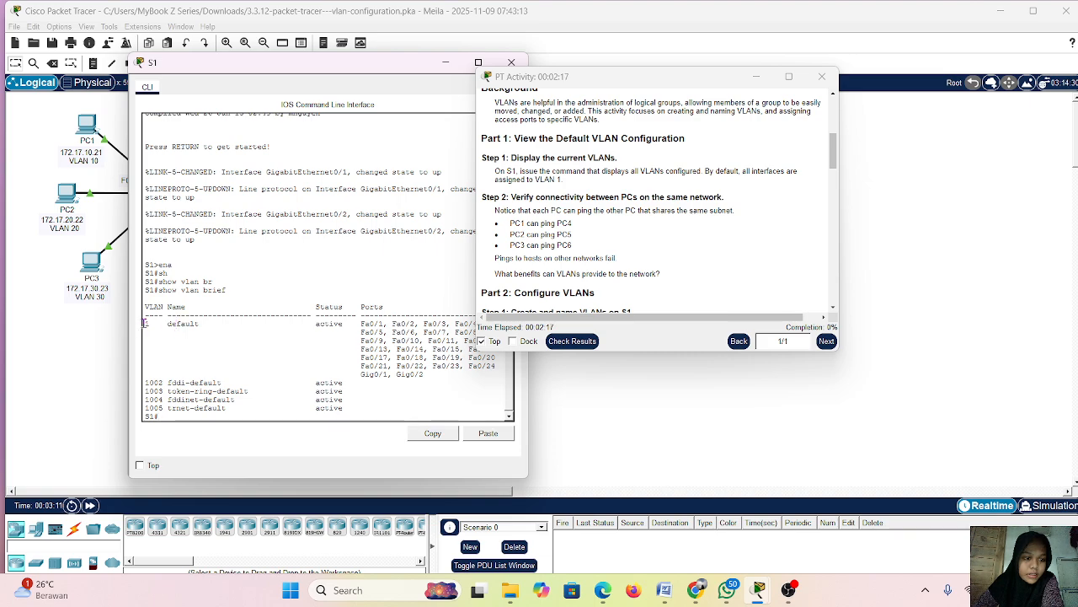
pyautogui.moveTo(148, 301); pyautogui.dragTo(357, 432)
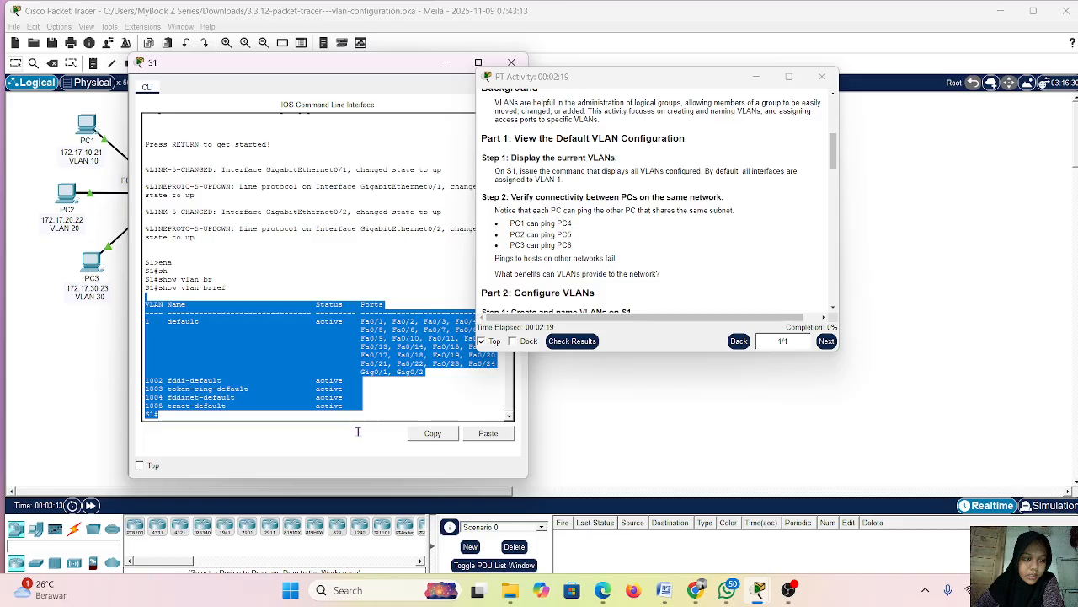
pyautogui.click(385, 396)
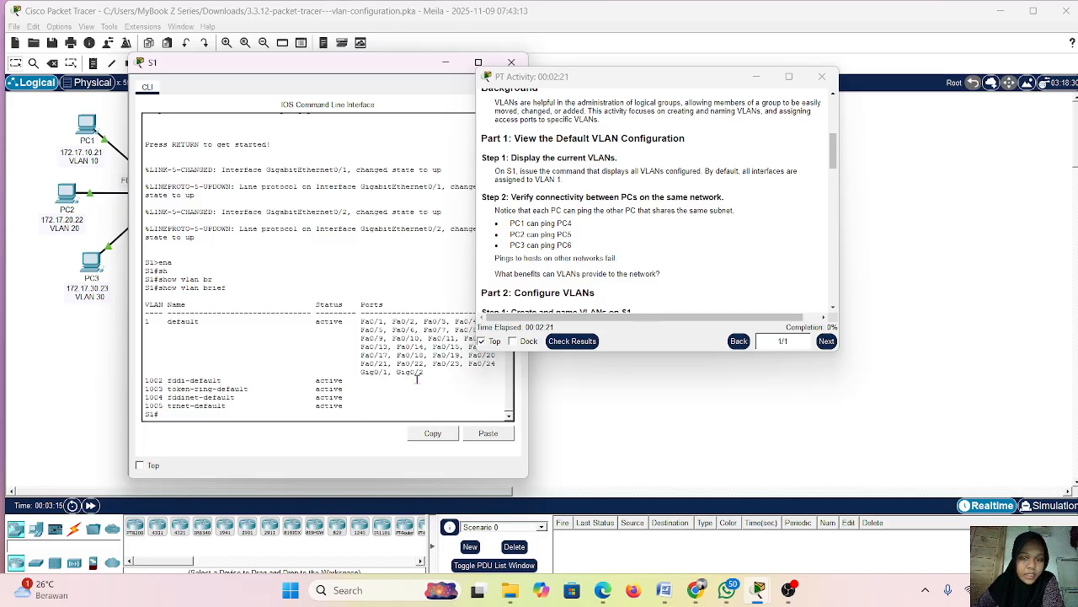
pyautogui.scroll(-1, 638, 272)
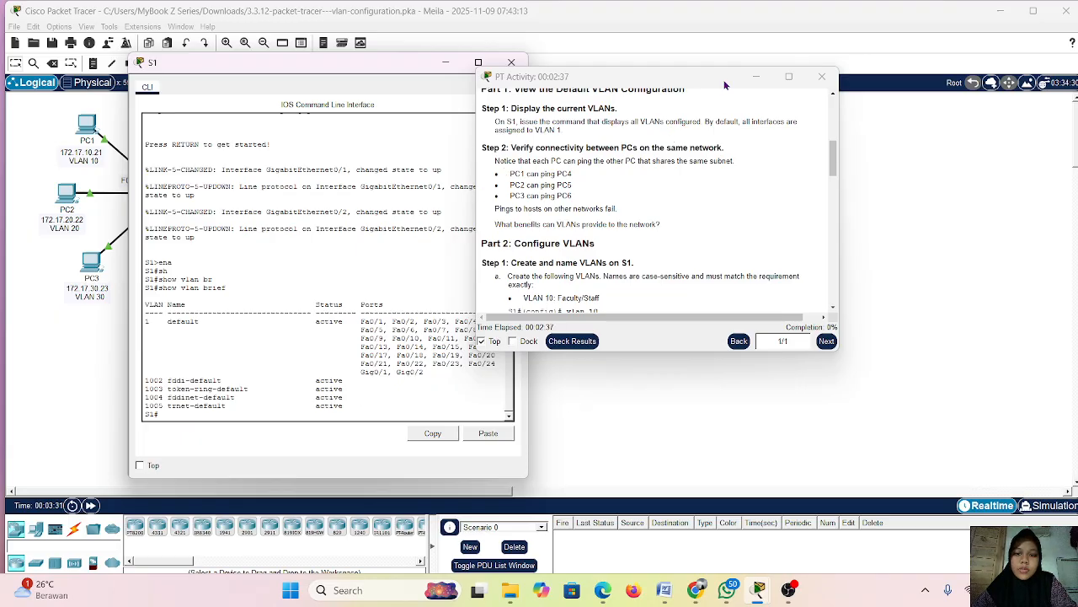
# Put away the instructions and S1 console, and open PC1's command prompt clear of the topology
pyautogui.click(756, 77)
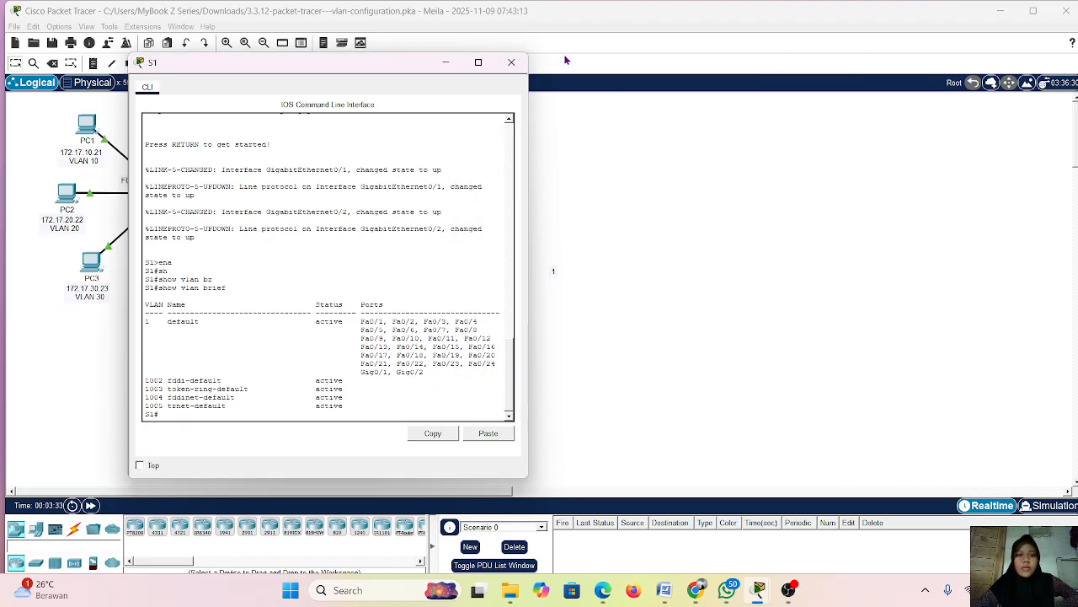
pyautogui.click(446, 62)
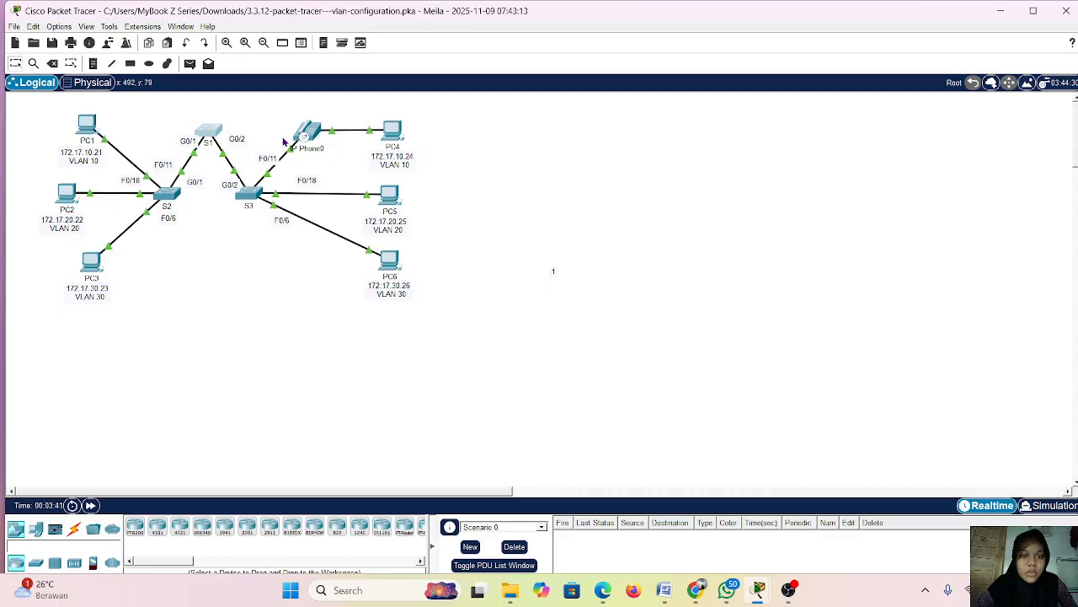
pyautogui.click(87, 125)
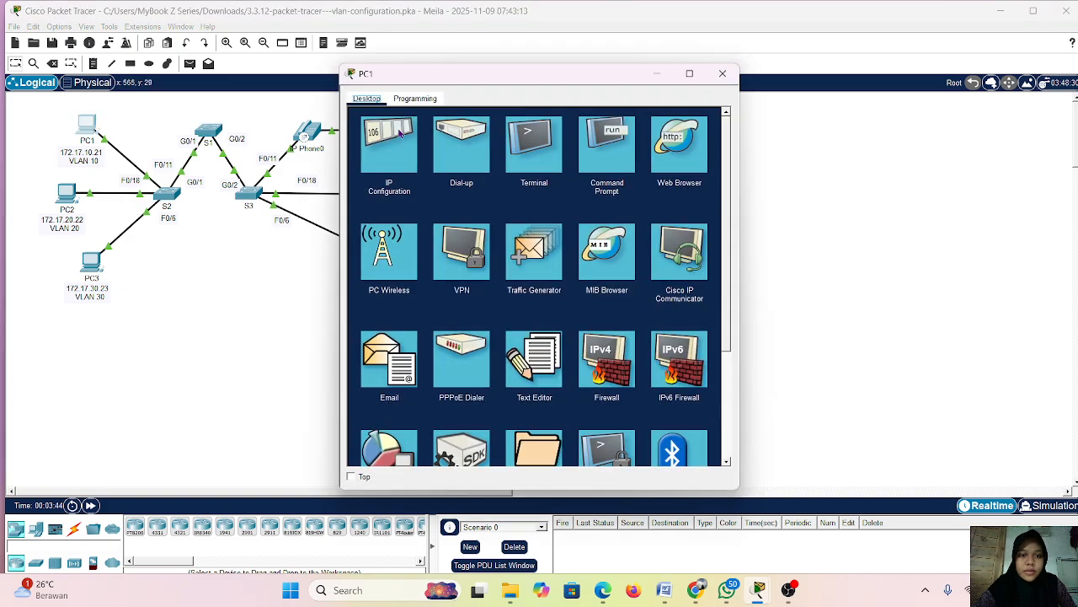
pyautogui.click(607, 147)
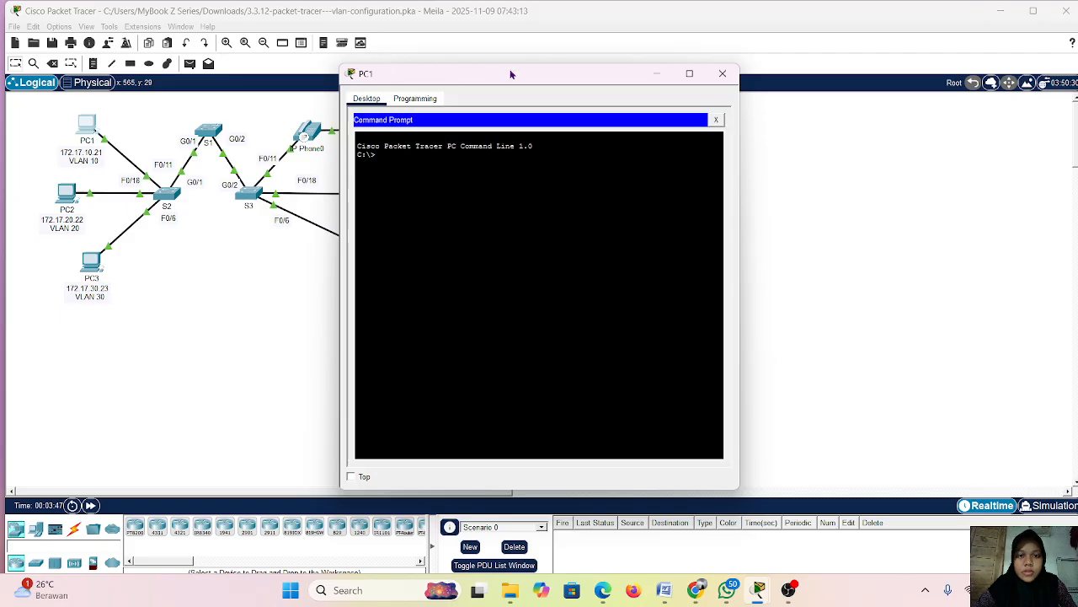
pyautogui.moveTo(523, 75); pyautogui.dragTo(633, 81)
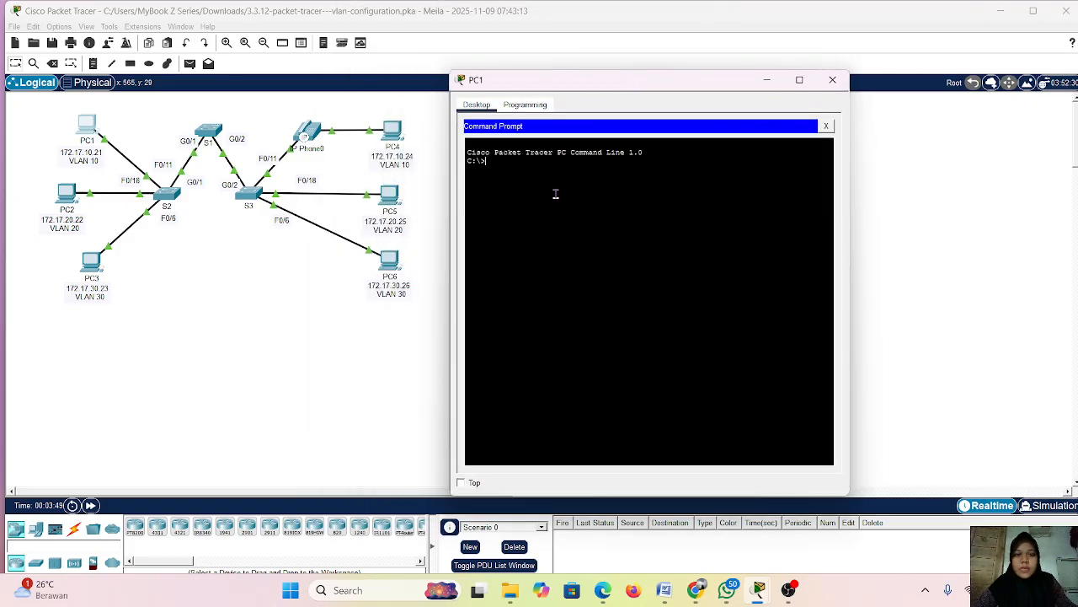
# Ping PC4 at 172.17.10.24 from PC1's command prompt, and put the PC1 window away
pyautogui.write('pi')
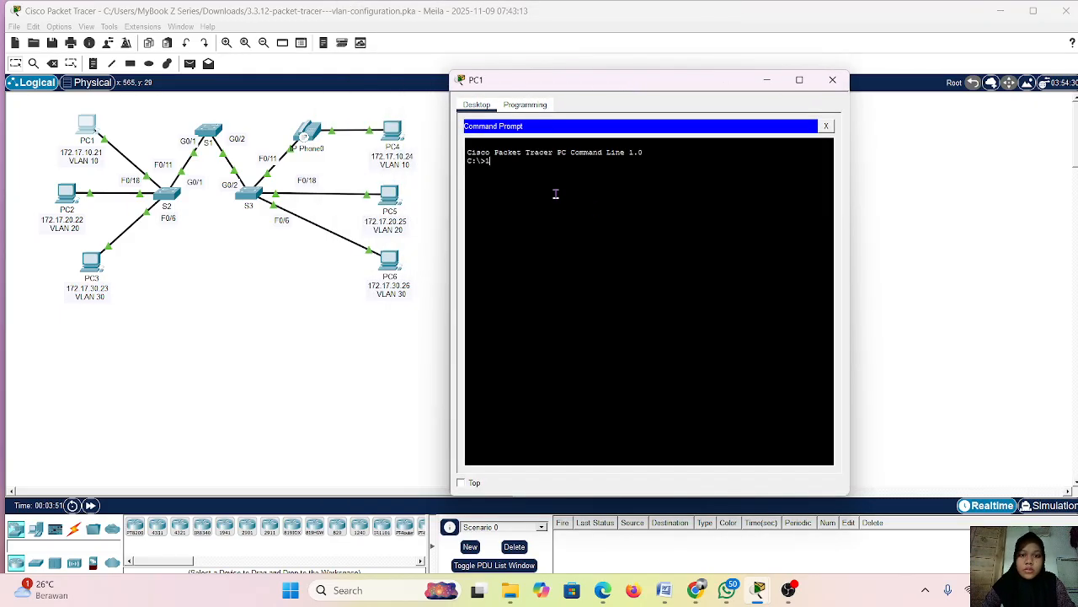
pyautogui.write('ng ')
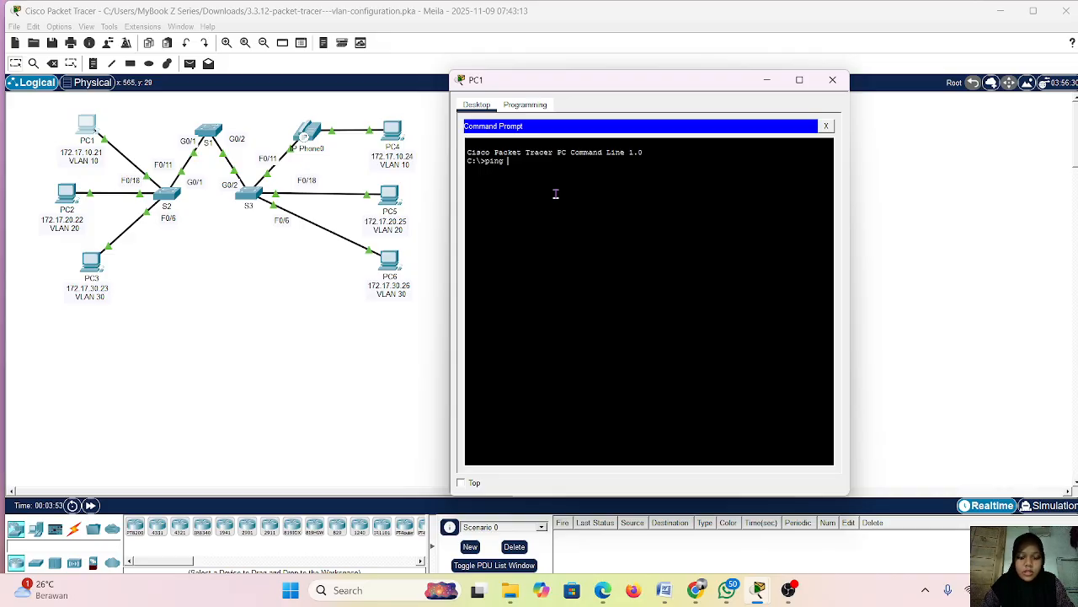
pyautogui.write('172.16')
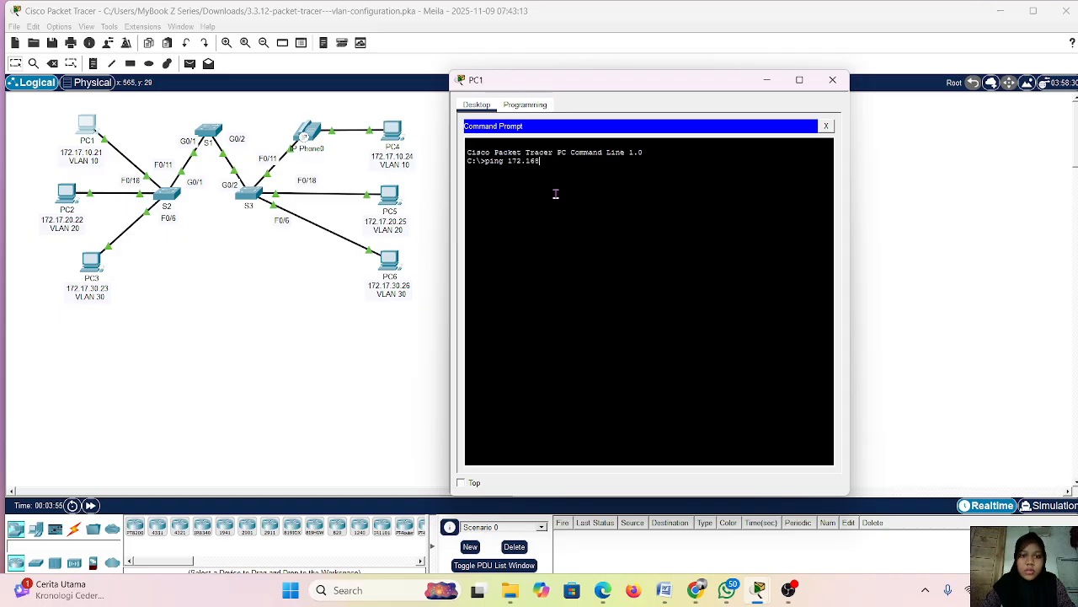
pyautogui.press('BackSpace')
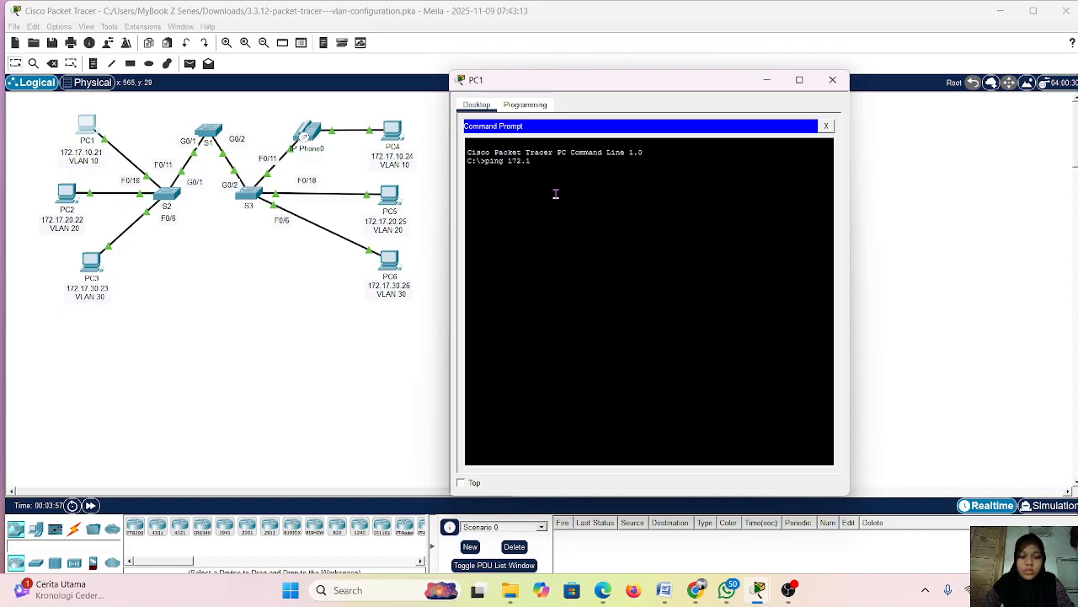
pyautogui.write('7.')
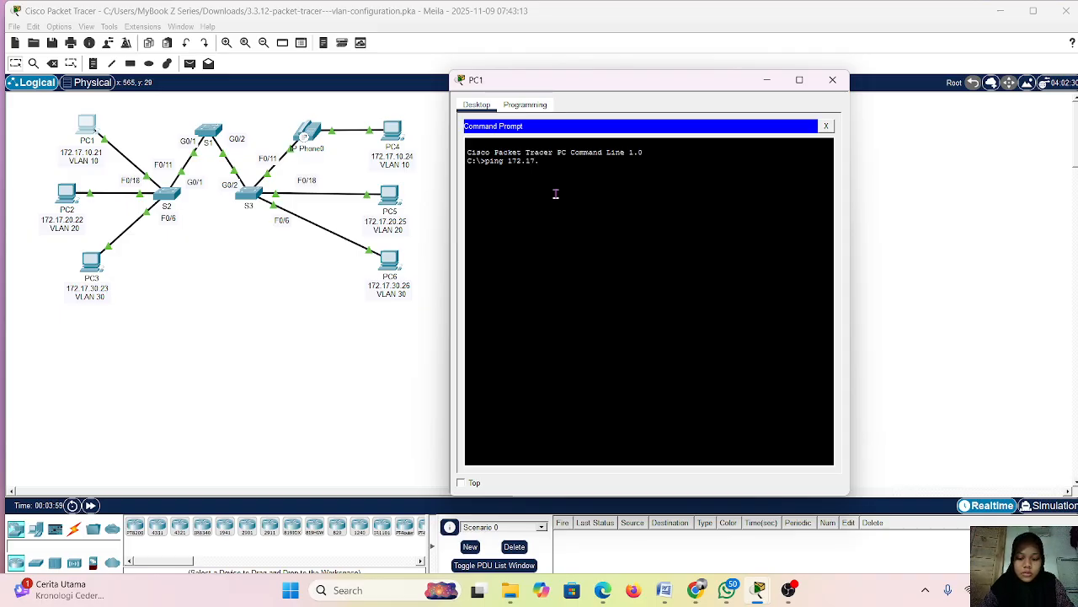
pyautogui.write('10.')
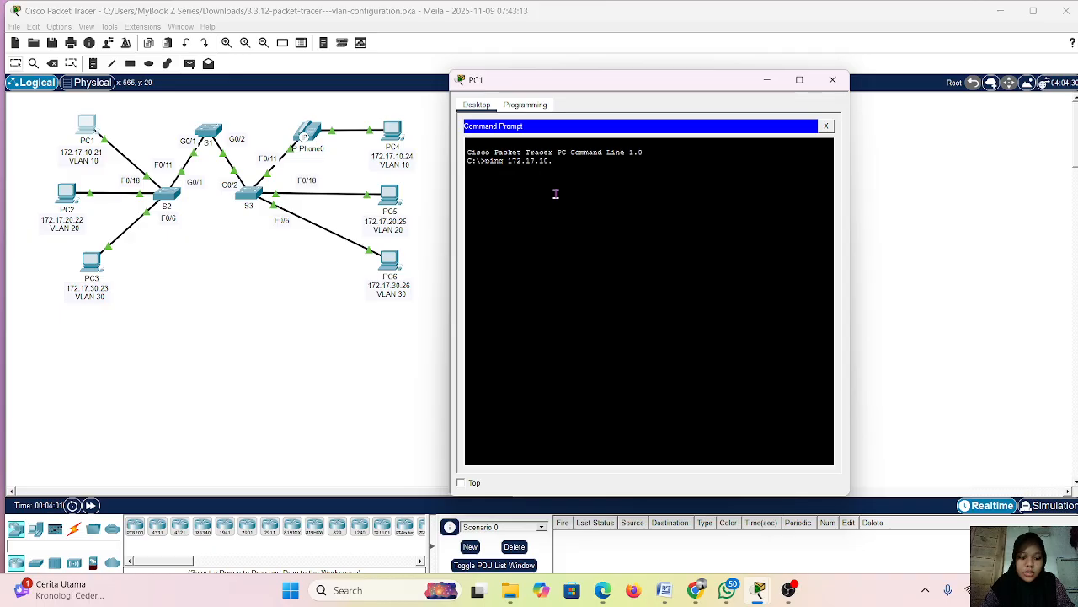
pyautogui.write('24')
pyautogui.press('Return')
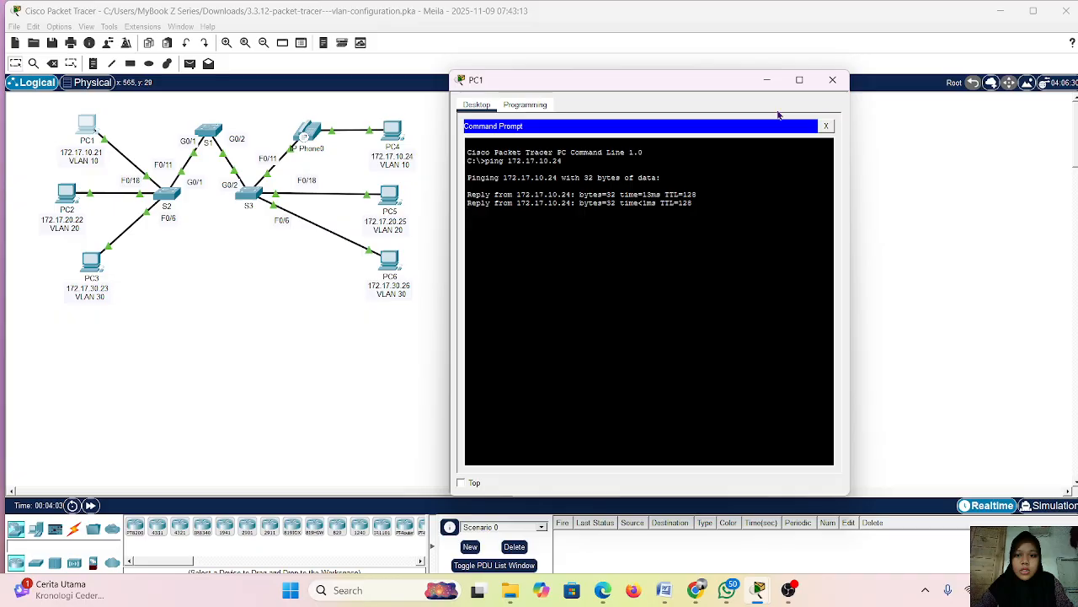
pyautogui.click(767, 81)
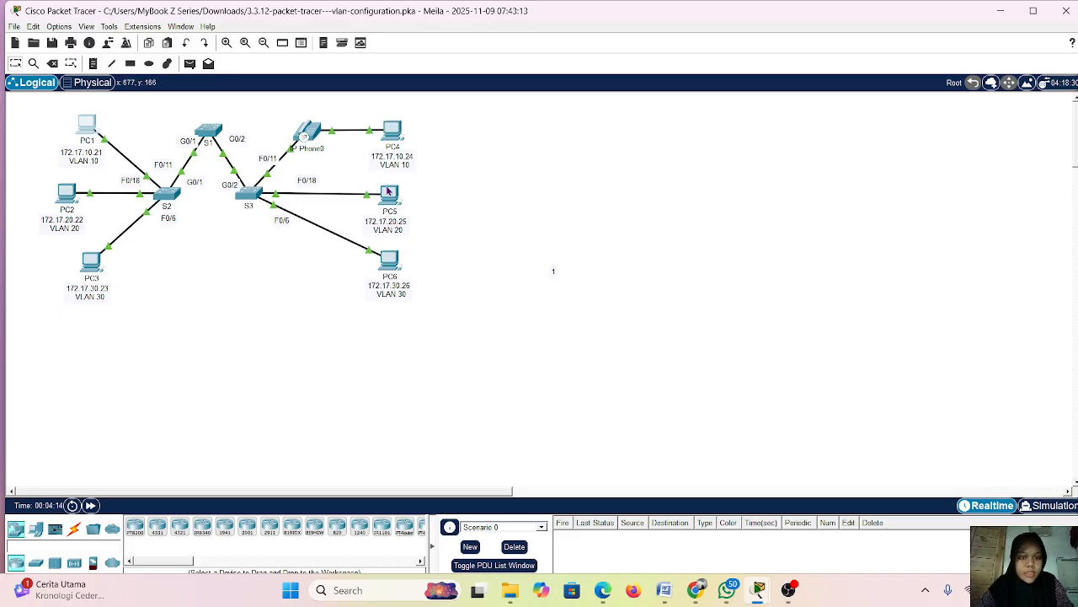
# Ping PC5 at 172.17.20.25 from PC2's command prompt, and put the PC2 window away
pyautogui.click(60, 196)
pyautogui.moveTo(515, 83); pyautogui.dragTo(663, 52)
pyautogui.click(760, 134)
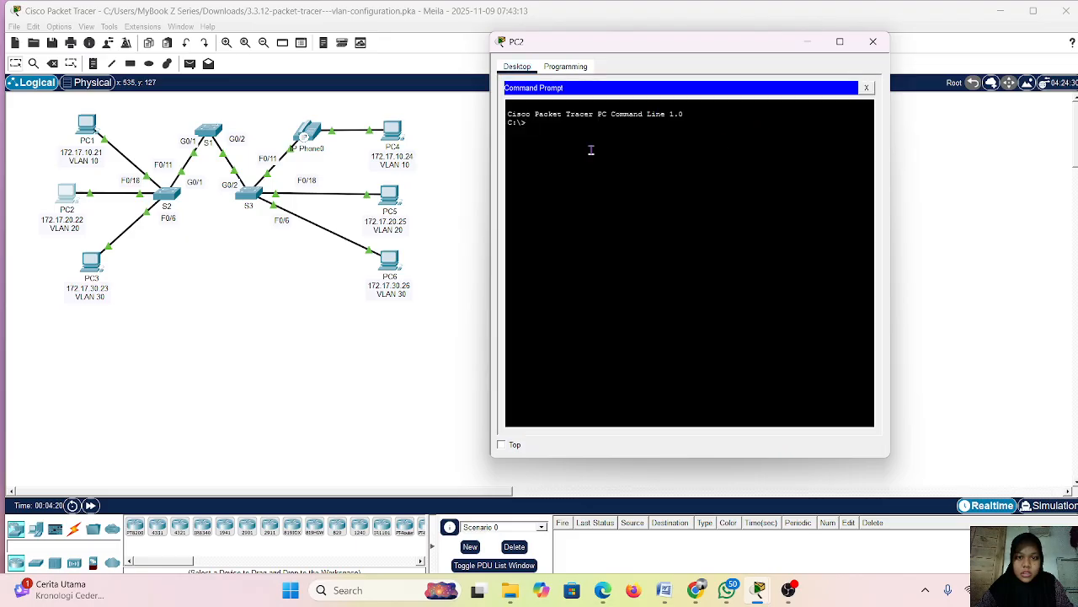
pyautogui.write('ping')
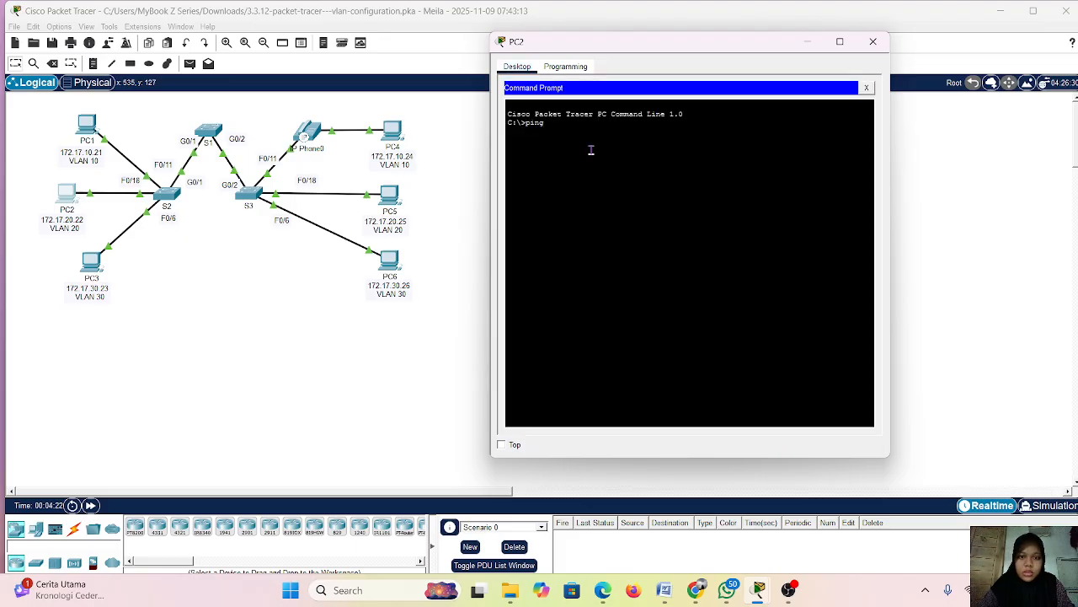
pyautogui.write(' 172')
pyautogui.write('.17.20.25')
pyautogui.press('Return')
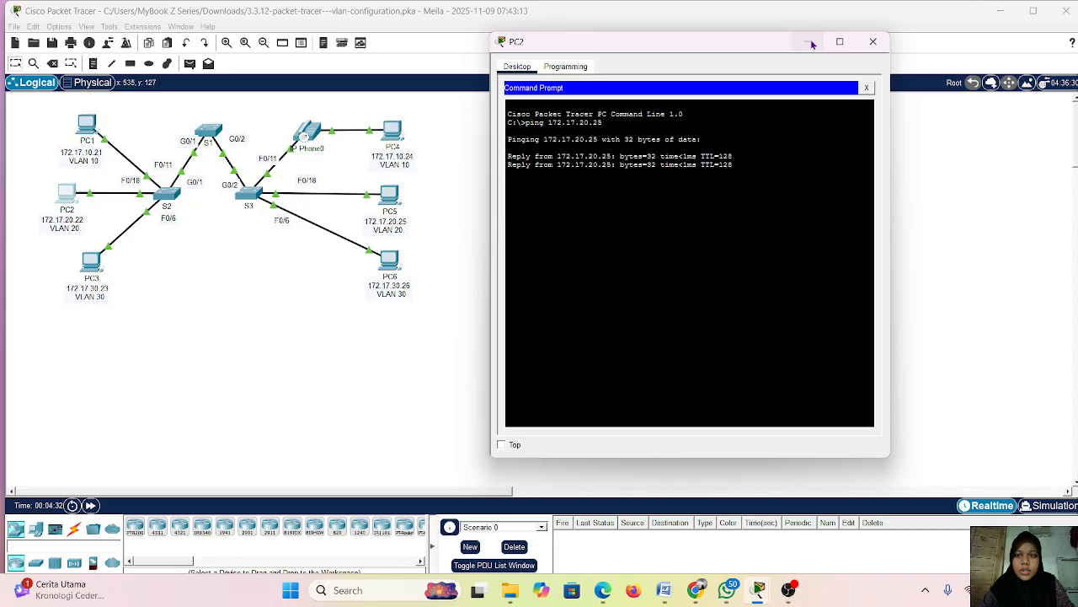
pyautogui.click(811, 40)
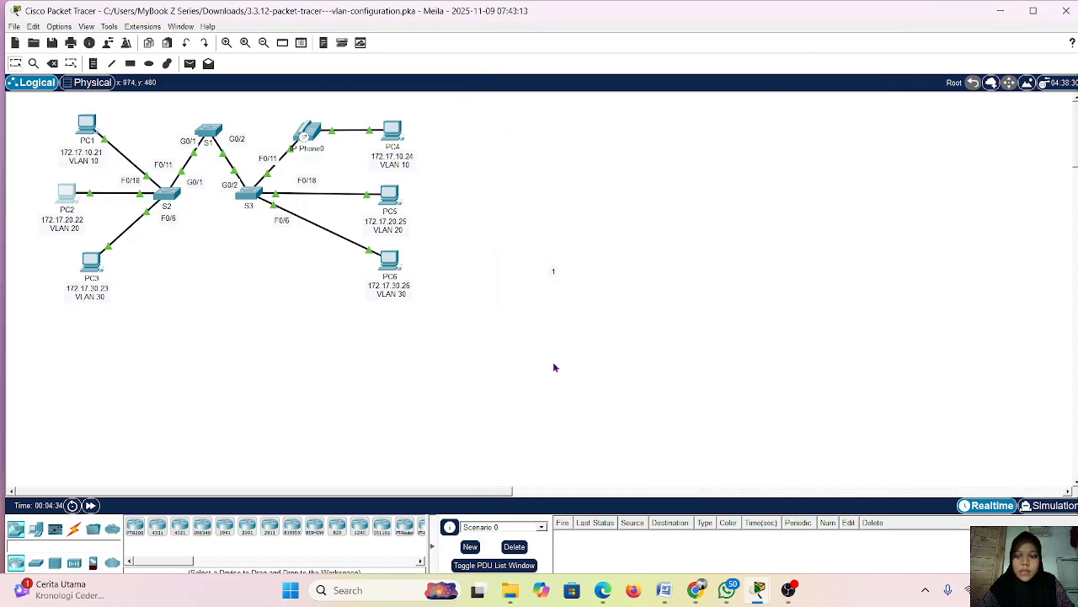
# Bring back the activity instructions and compare the connectivity verification step with the PC addresses in the topology
pyautogui.moveTo(765, 597)
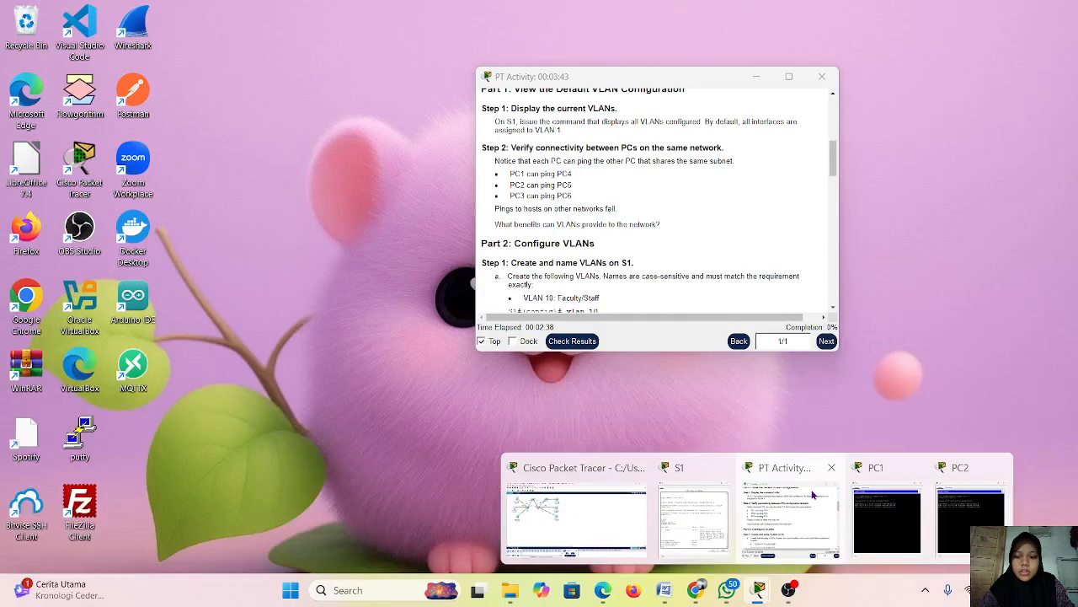
pyautogui.click(792, 549)
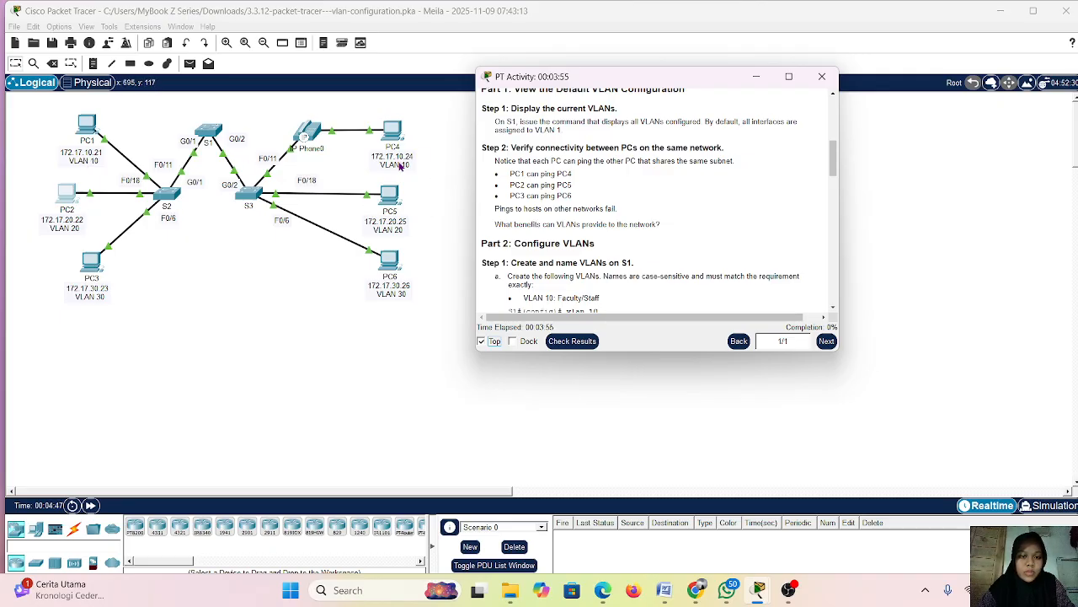
pyautogui.click(347, 189)
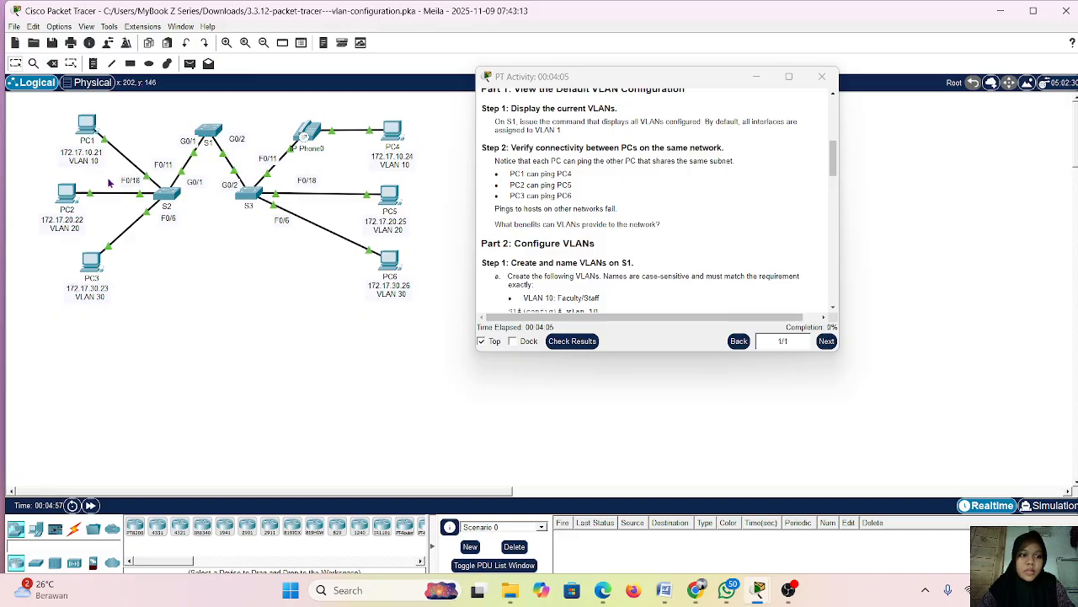
# Test a ping from PC2's command prompt to 172.17.20.24, and put the PC2 window away
pyautogui.click(66, 193)
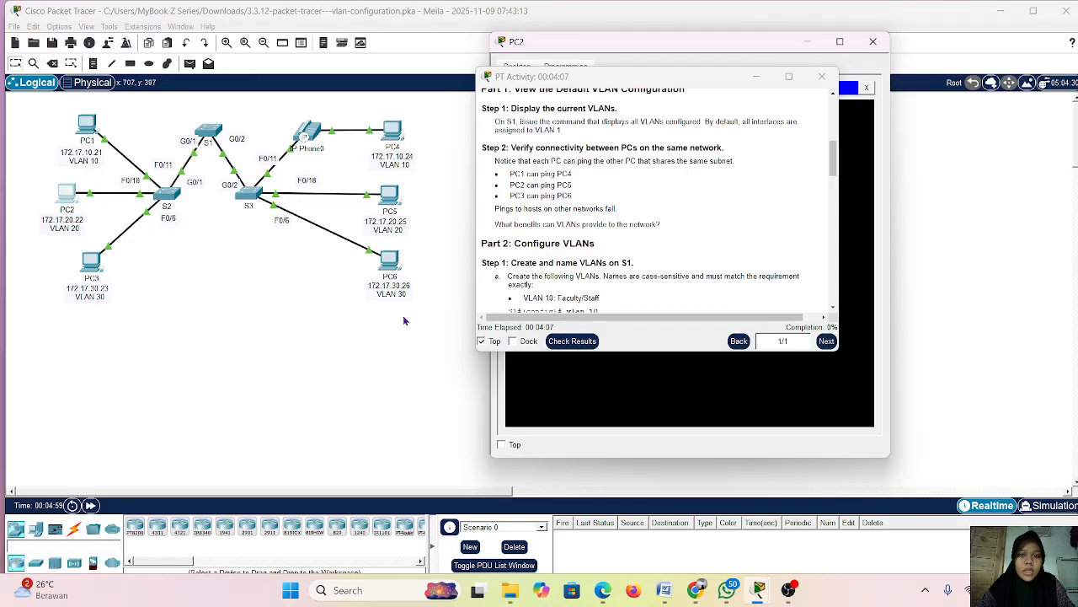
pyautogui.click(754, 75)
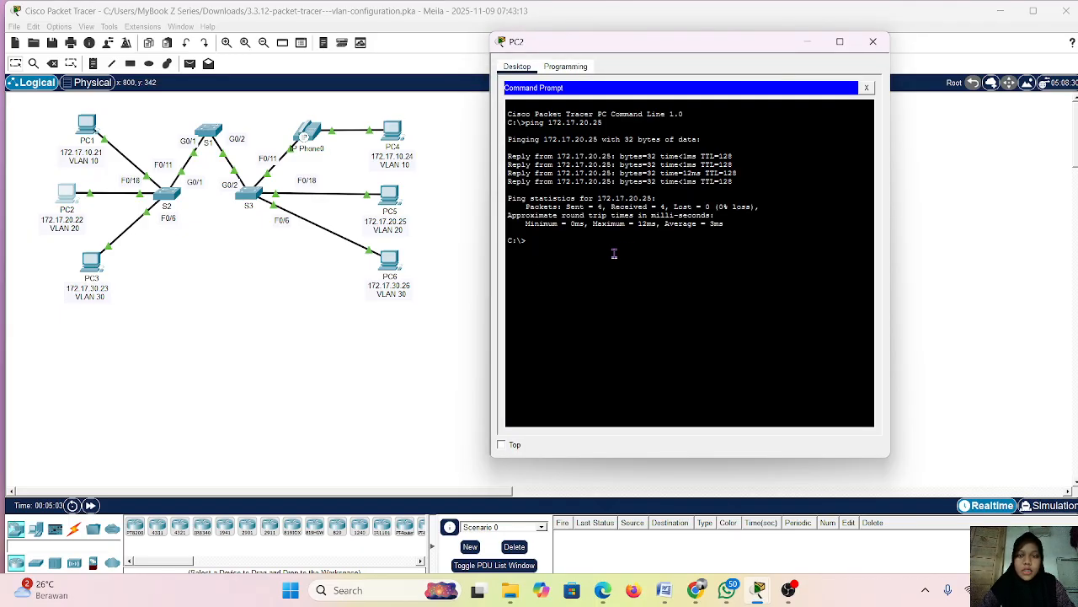
pyautogui.press('Up')
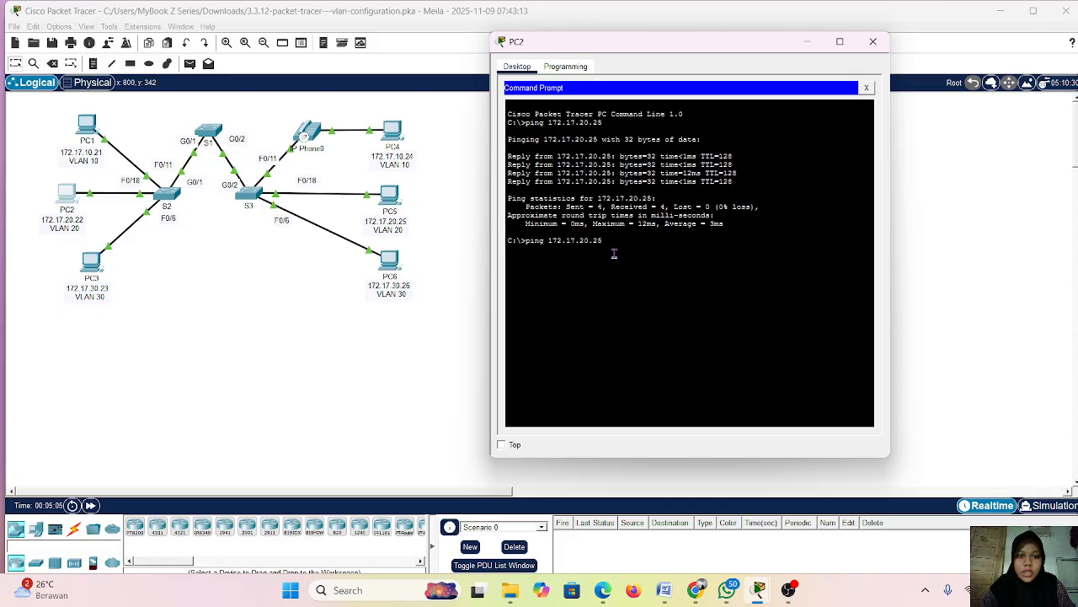
pyautogui.press('BackSpace')
pyautogui.write('4')
pyautogui.press('Return')
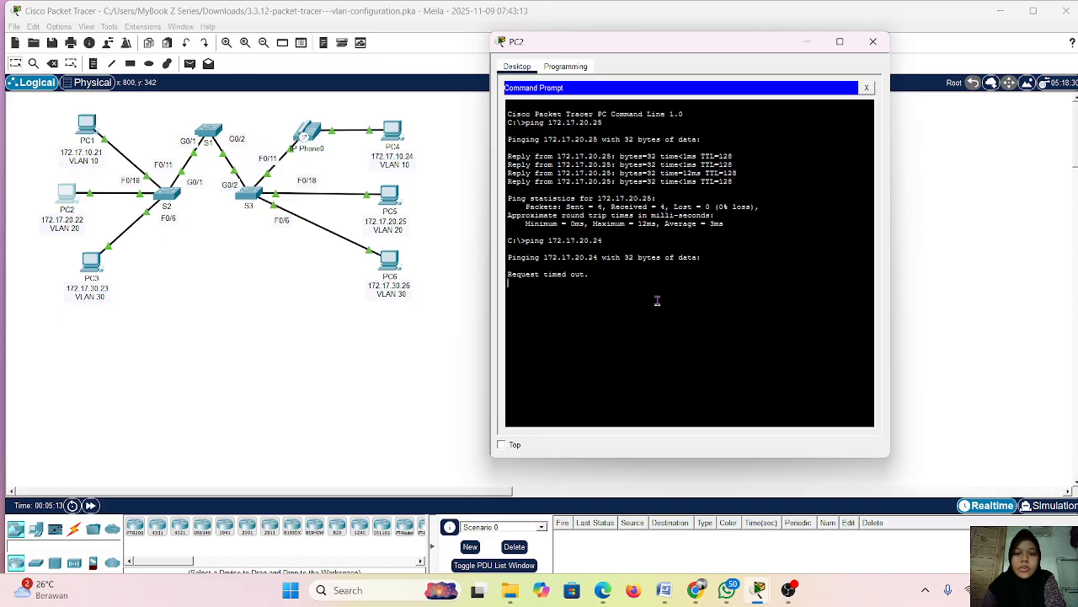
pyautogui.click(809, 43)
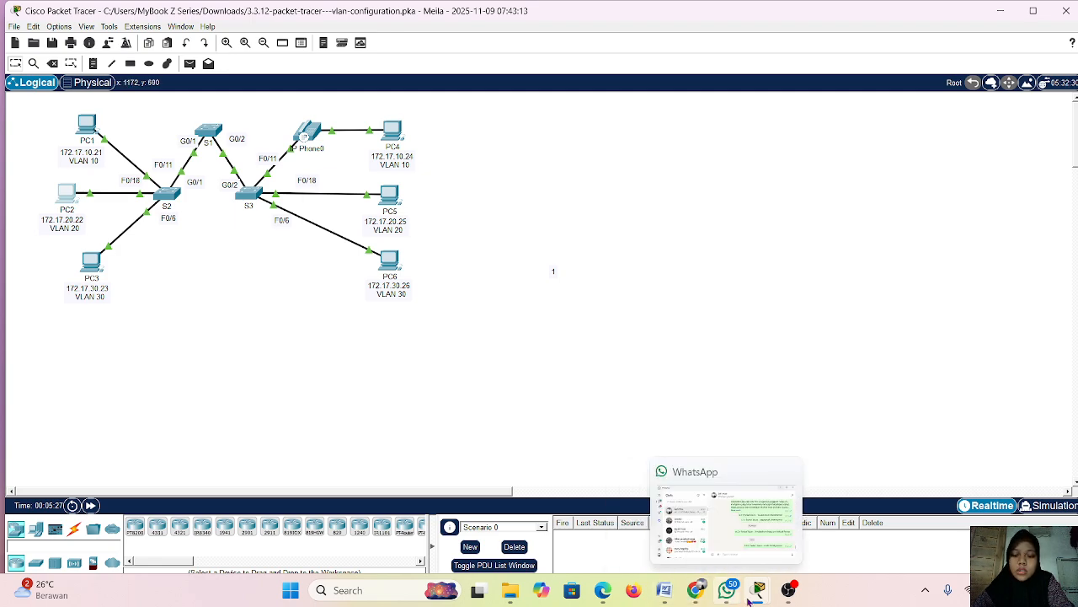
# Bring back the activity instructions and read the Part 2 requirements for creating and naming VLANs on S1
pyautogui.moveTo(758, 589)
pyautogui.click(783, 516)
pyautogui.scroll(-1, 676, 216)
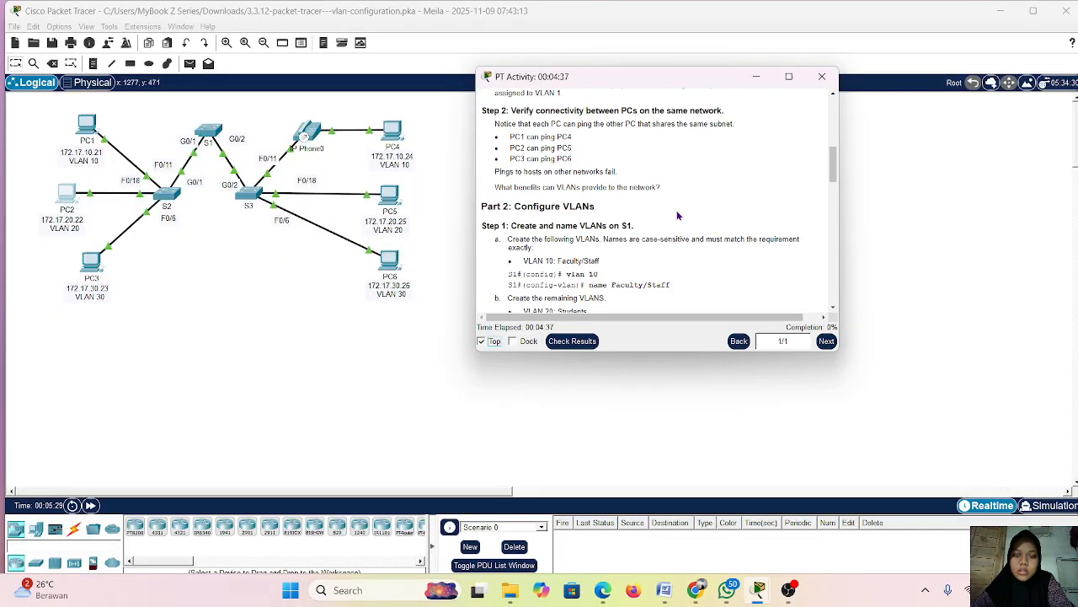
pyautogui.scroll(-3, 676, 216)
pyautogui.scroll(-1, 571, 186)
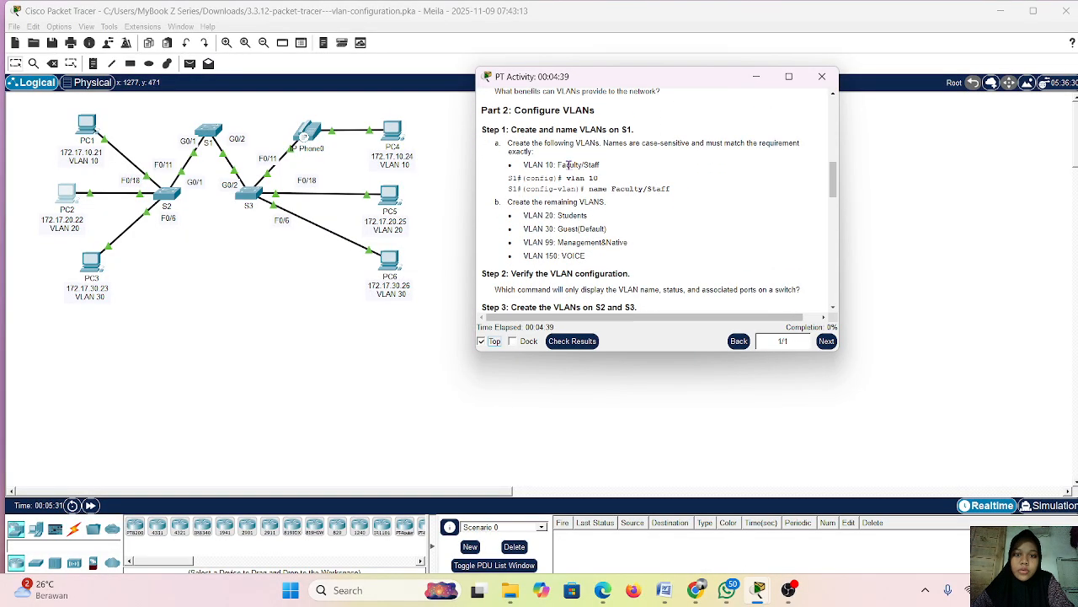
pyautogui.scroll(-1, 576, 128)
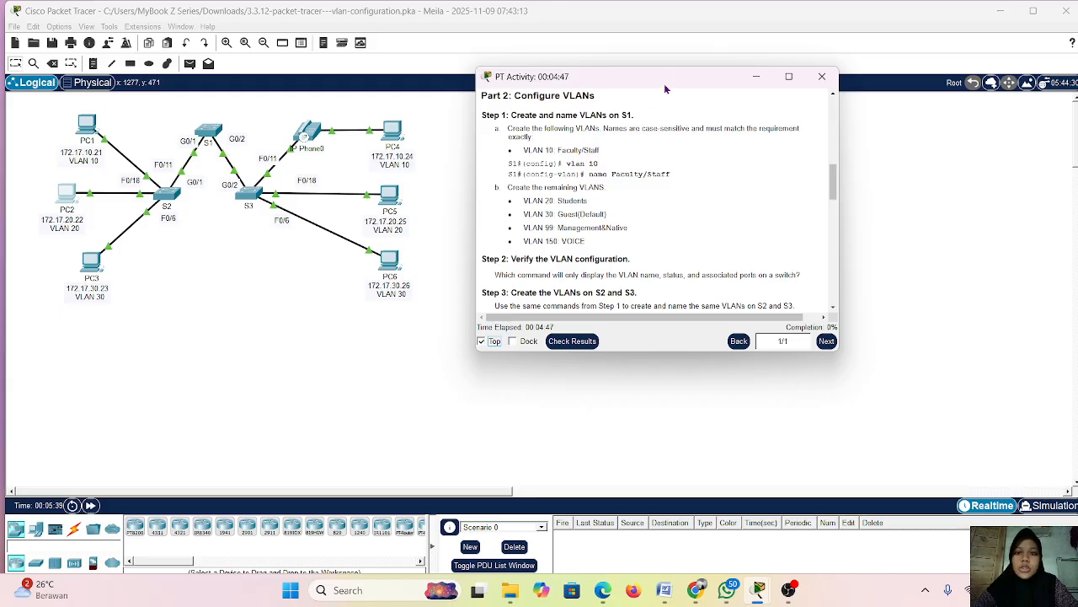
pyautogui.moveTo(663, 82); pyautogui.dragTo(677, 80)
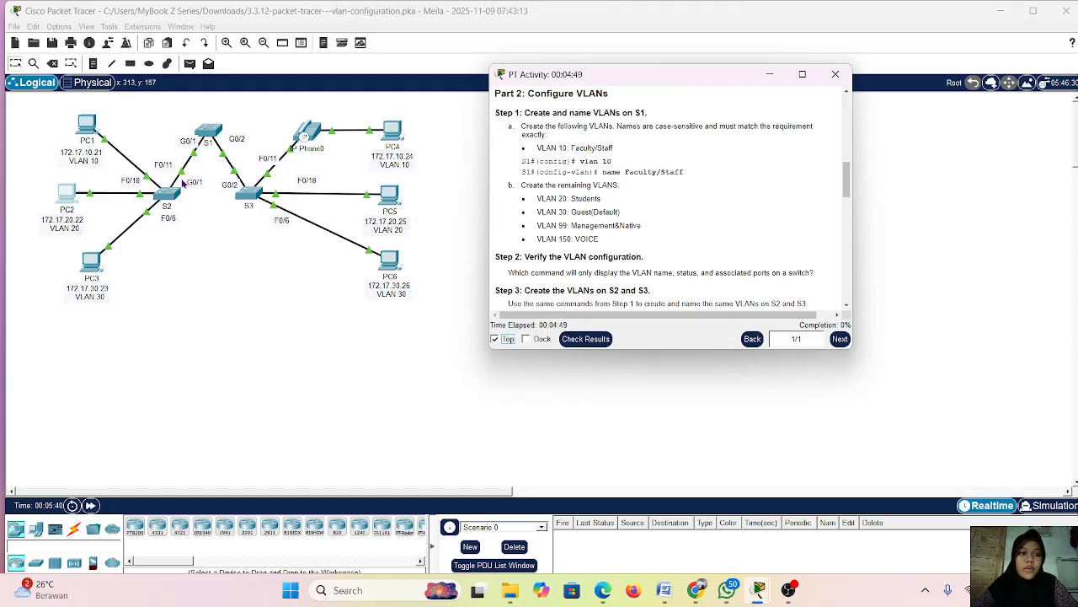
# Place the S1 console beside the instructions, enter global configuration mode and create VLAN 10
pyautogui.click(207, 131)
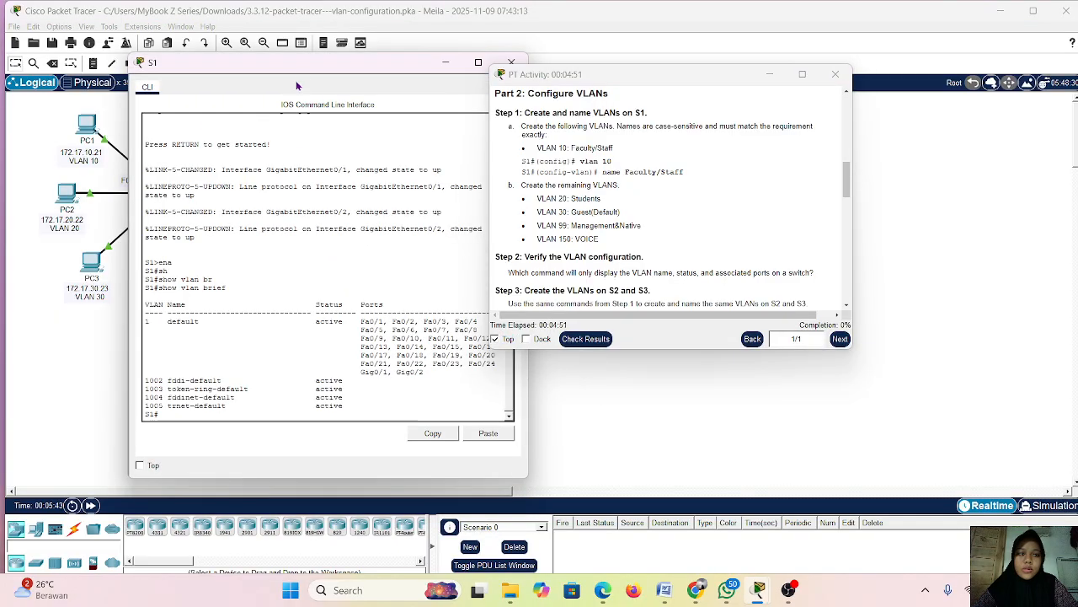
pyautogui.moveTo(292, 71); pyautogui.dragTo(228, 69)
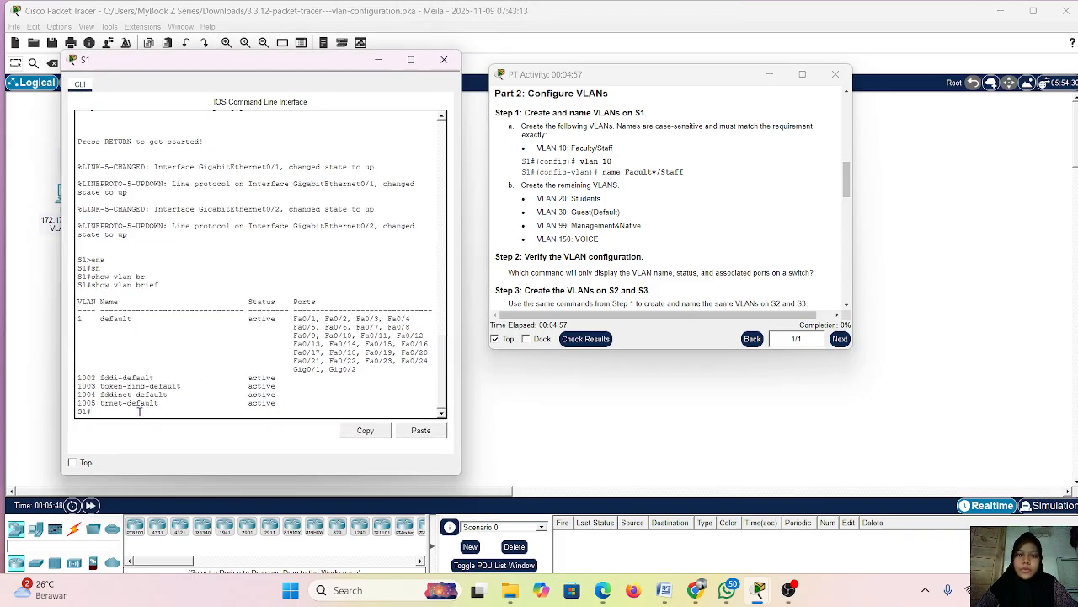
pyautogui.write('co')
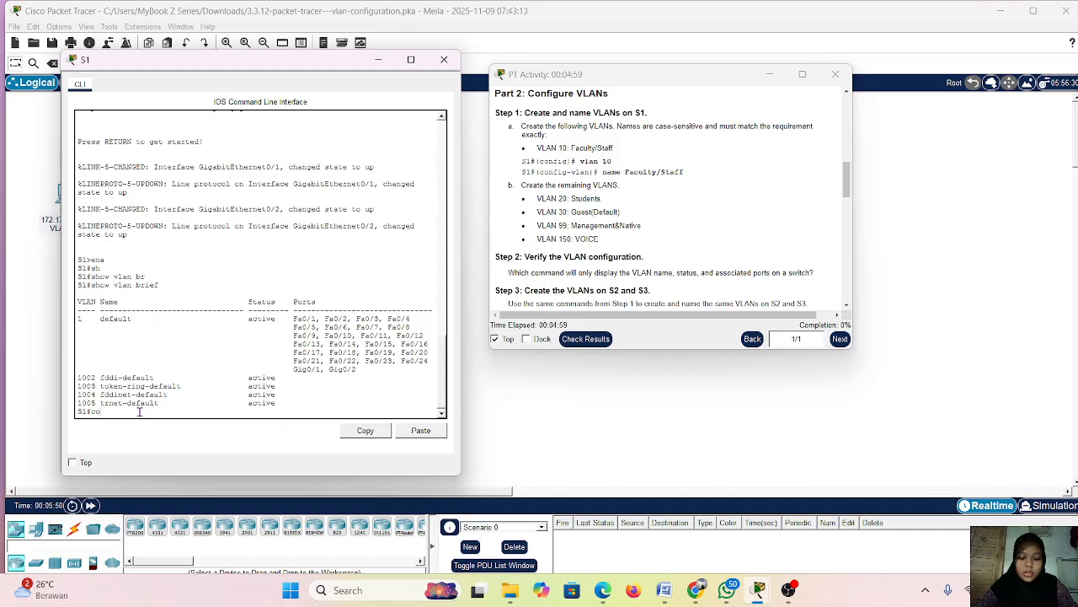
pyautogui.write('nf t')
pyautogui.press('Return')
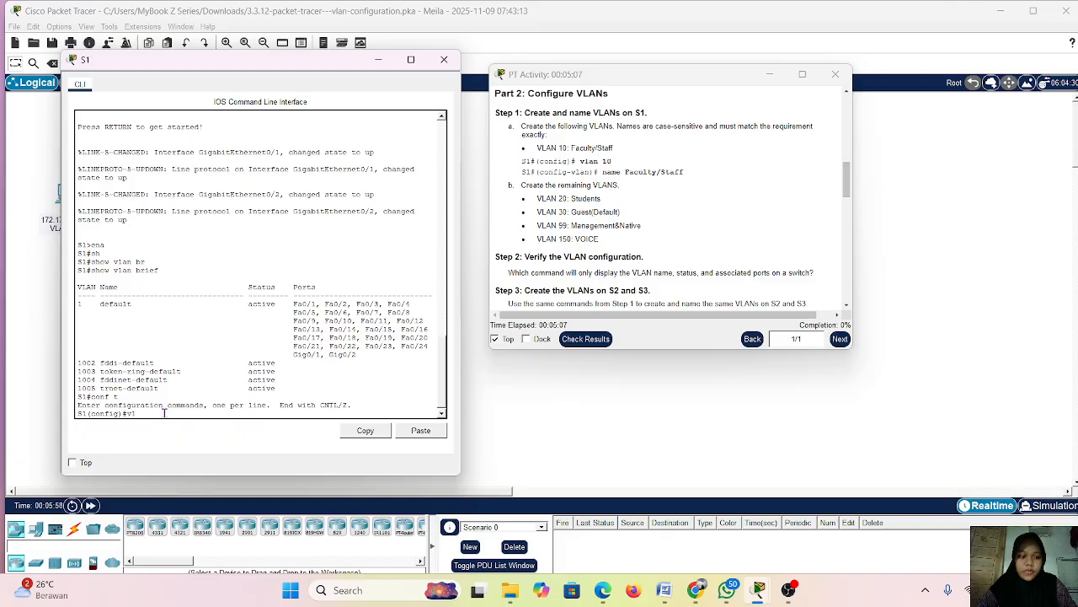
pyautogui.write('vlan 10')
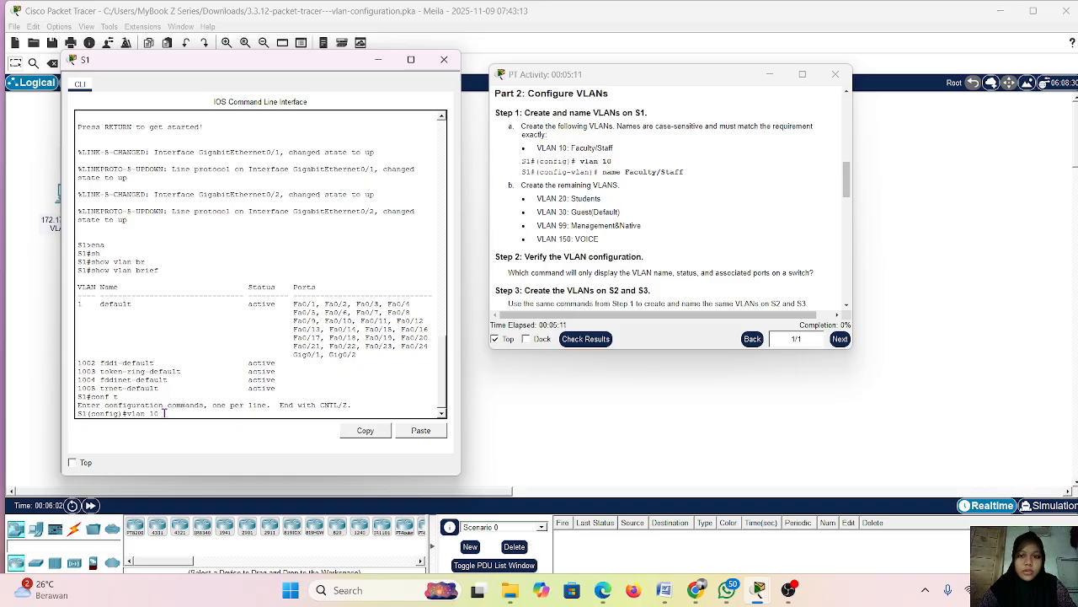
pyautogui.press('Return')
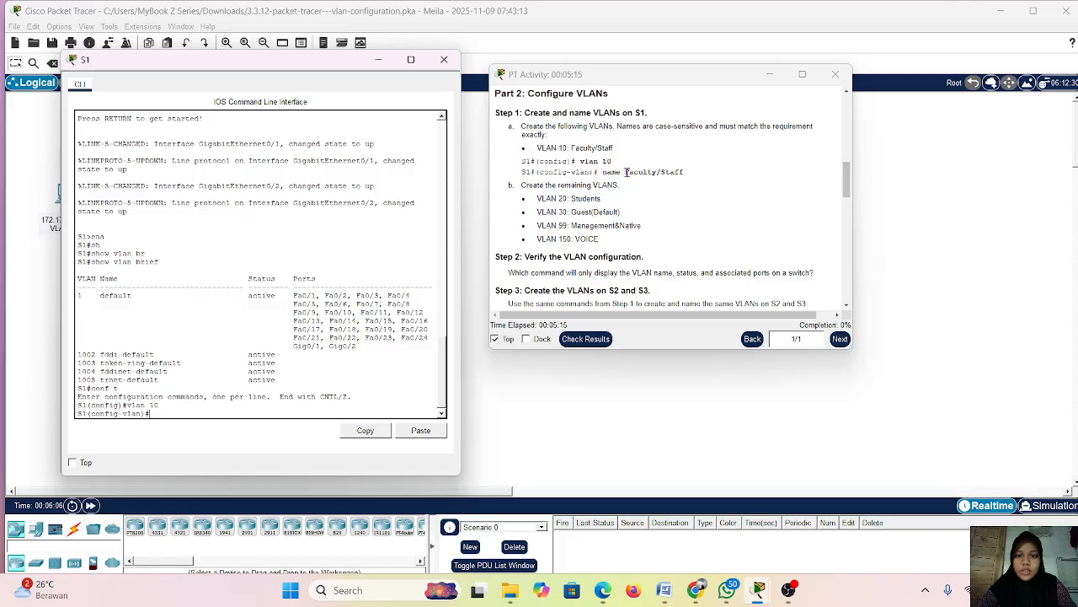
# Name VLAN 10 on S1 Faculty/Staff, using the exact name from the activity instructions
pyautogui.moveTo(625, 172); pyautogui.dragTo(688, 172)
pyautogui.hotkey('ctrl', 'c')
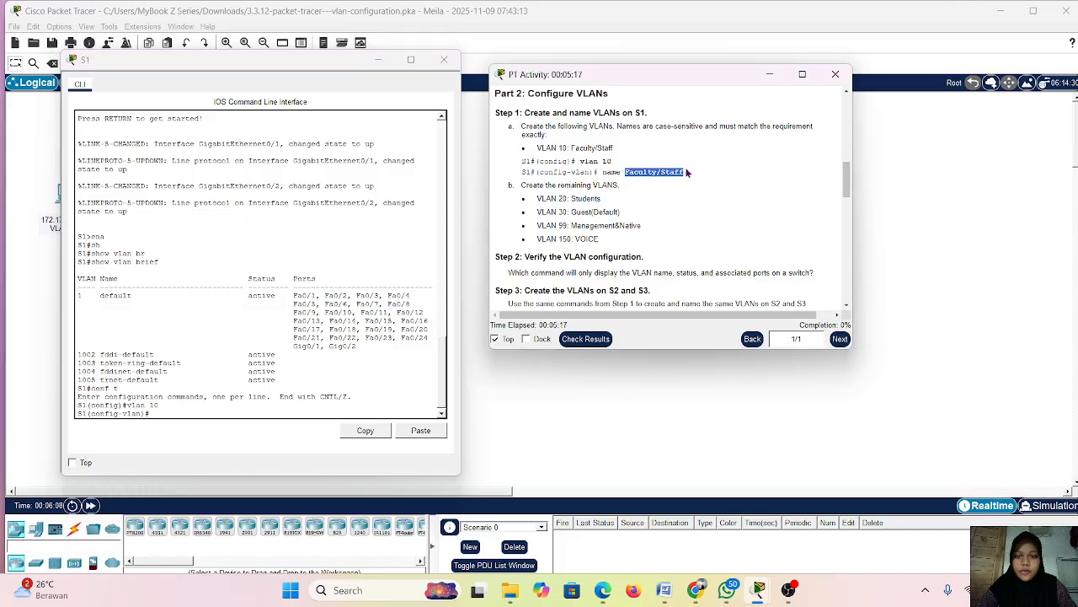
pyautogui.click(197, 408)
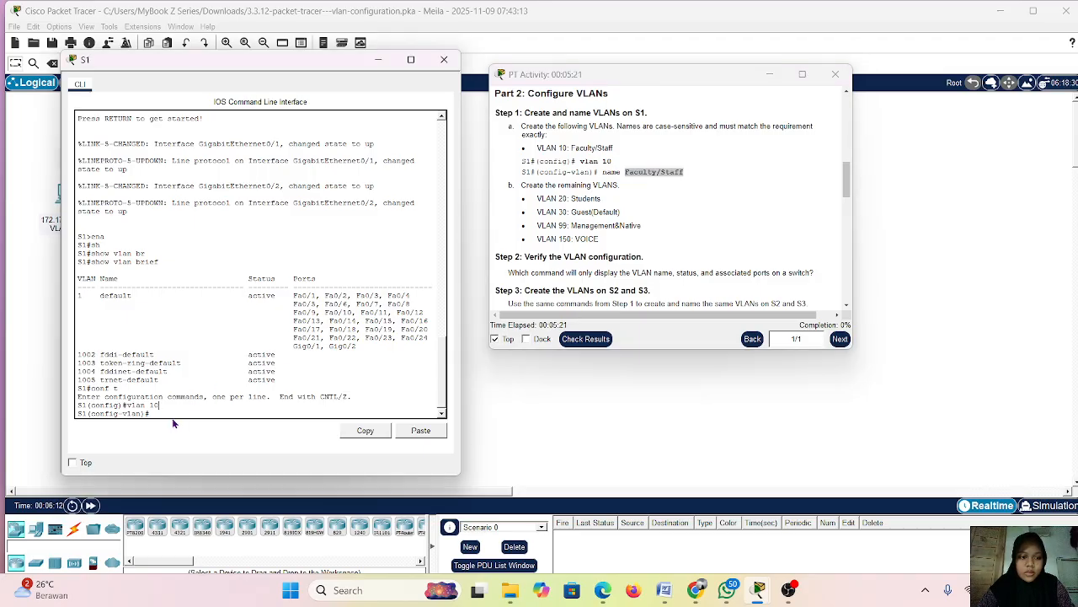
pyautogui.write('name')
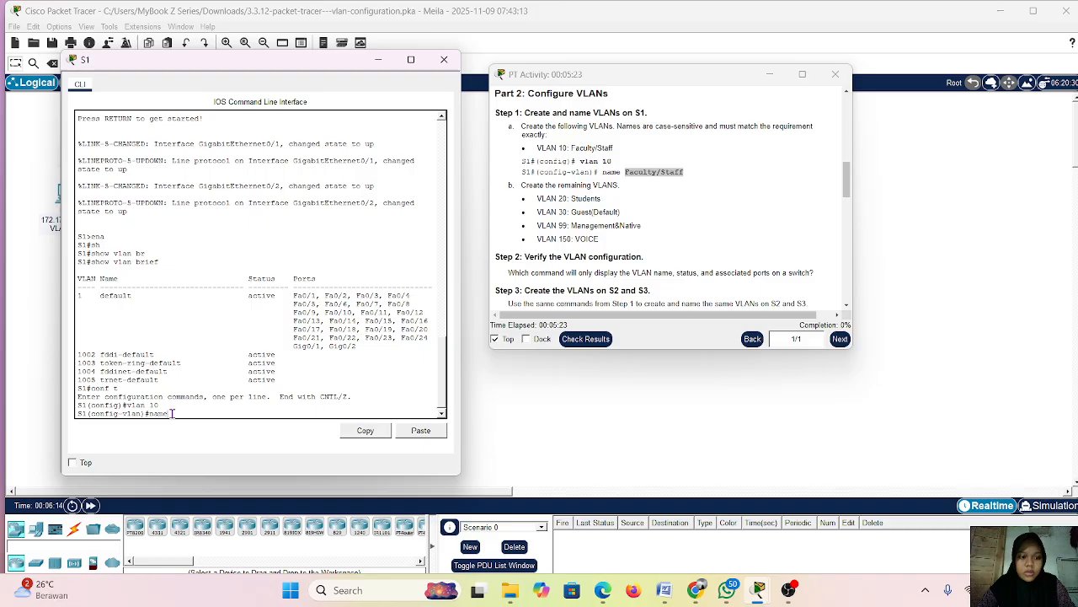
pyautogui.rightClick(171, 412)
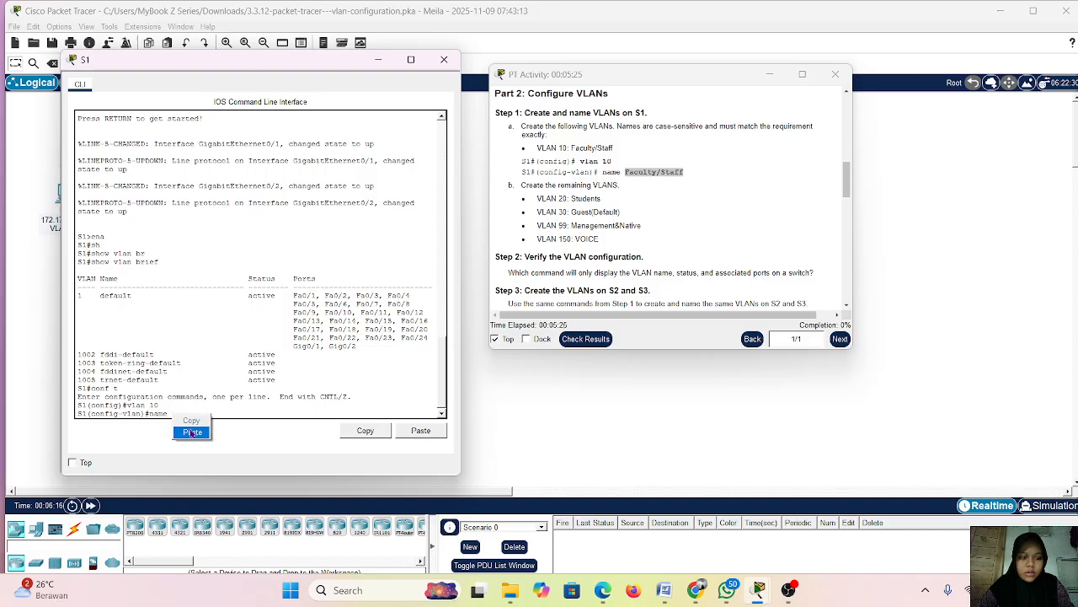
pyautogui.click(188, 431)
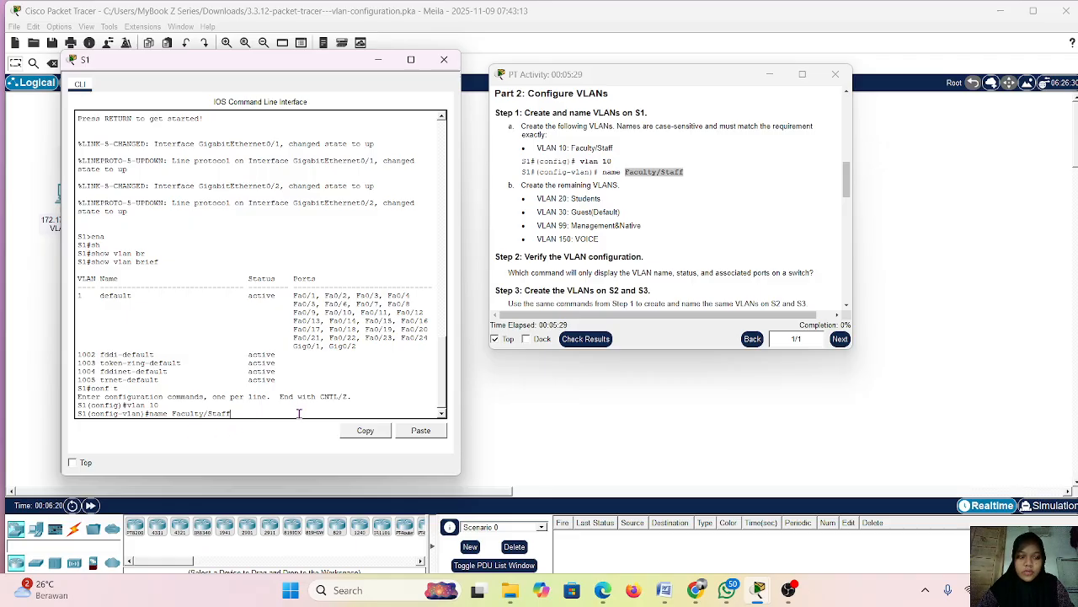
pyautogui.press('Return')
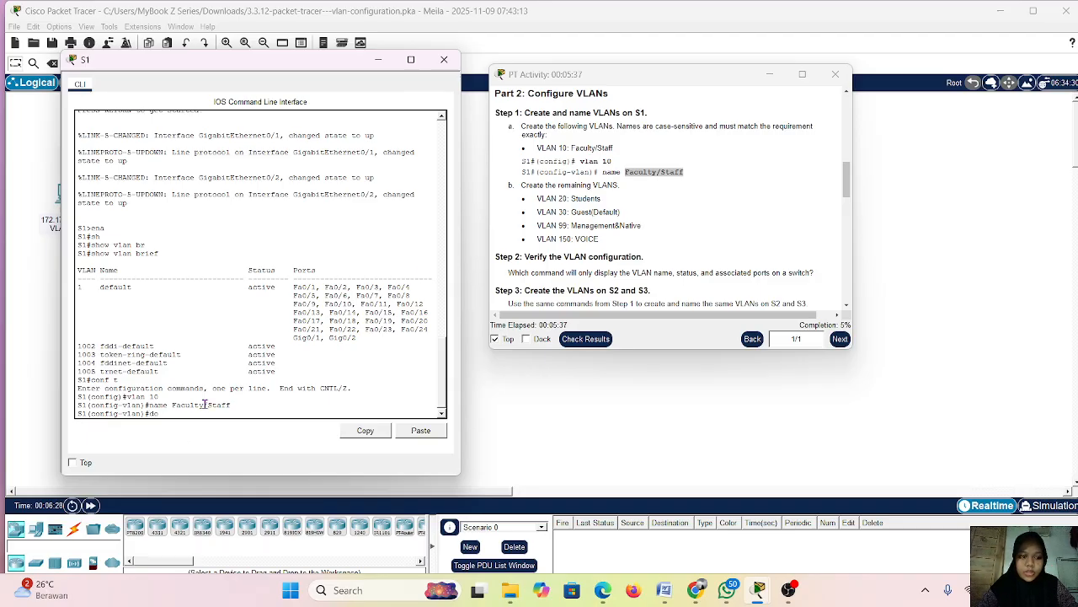
# Run do show vlan brief on S1 and compare its VLAN table with the listing from before the naming command
pyautogui.write('do sh')
pyautogui.press('Tab')
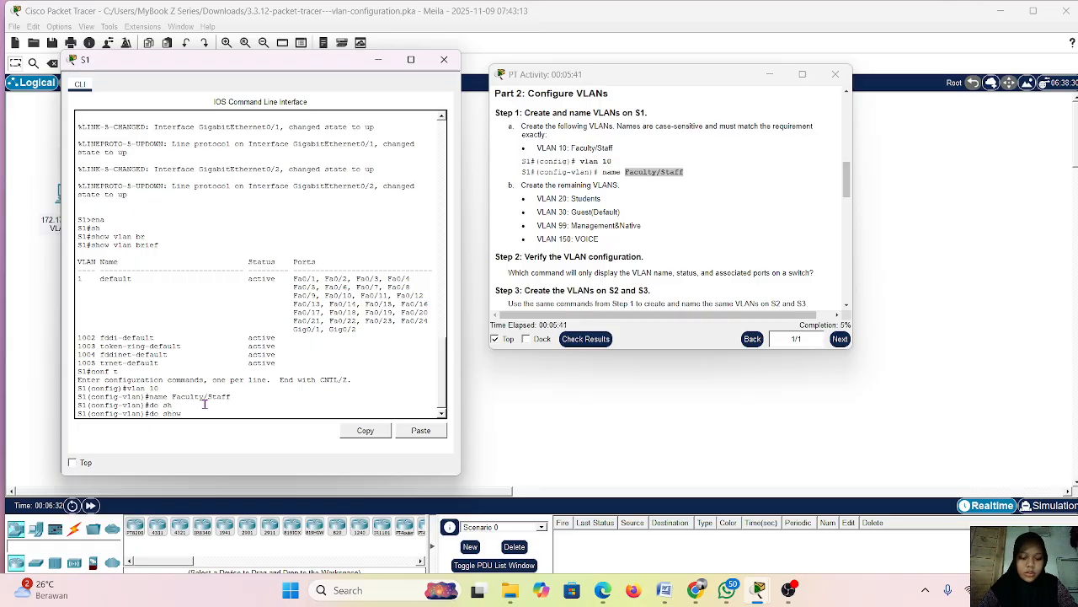
pyautogui.write('vlan')
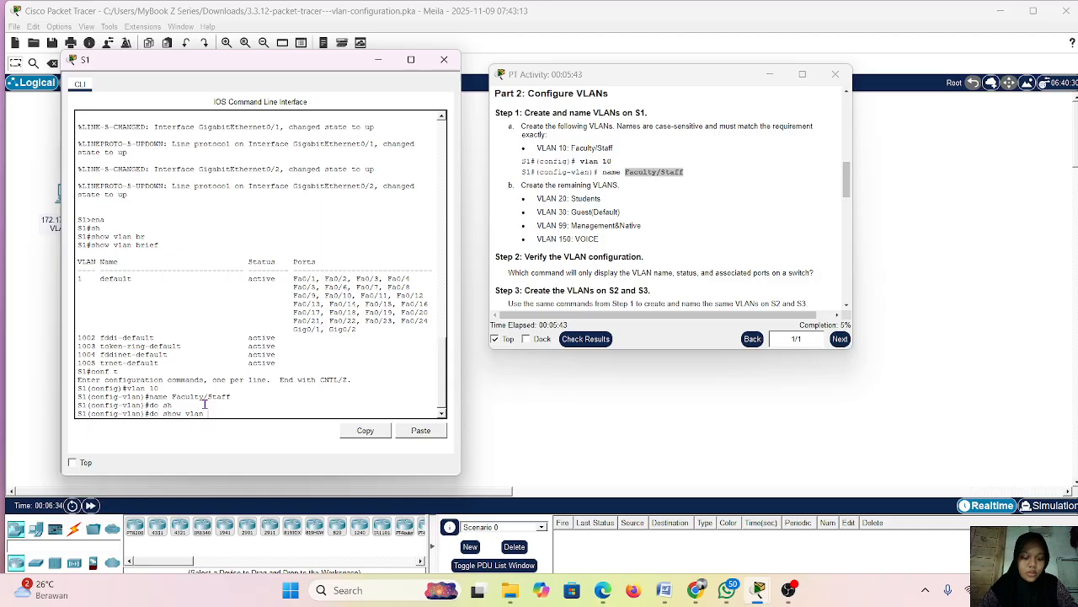
pyautogui.write(' brie')
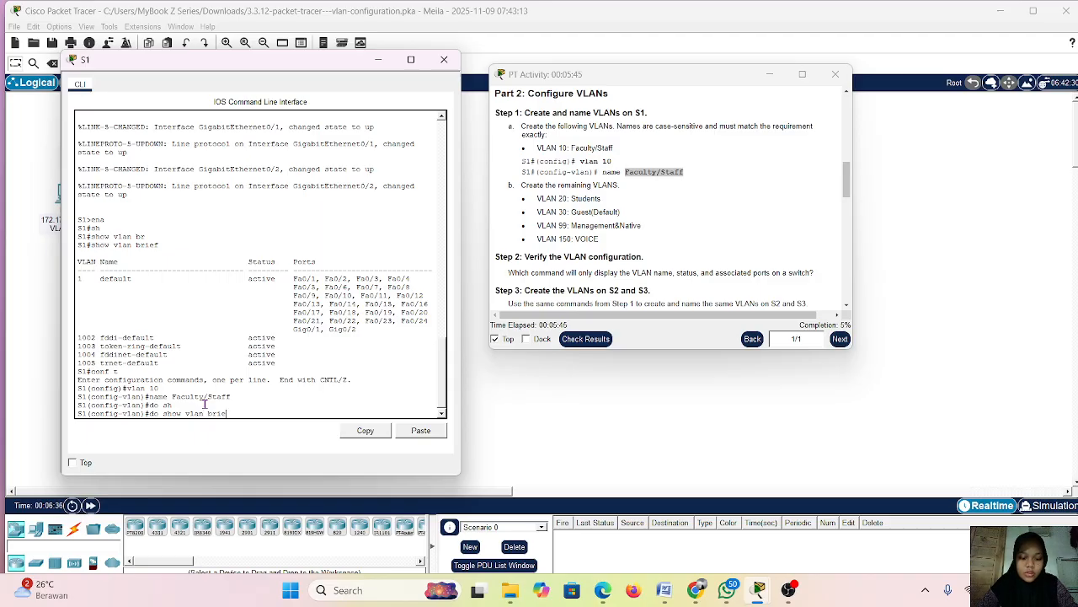
pyautogui.write('f')
pyautogui.press('Return')
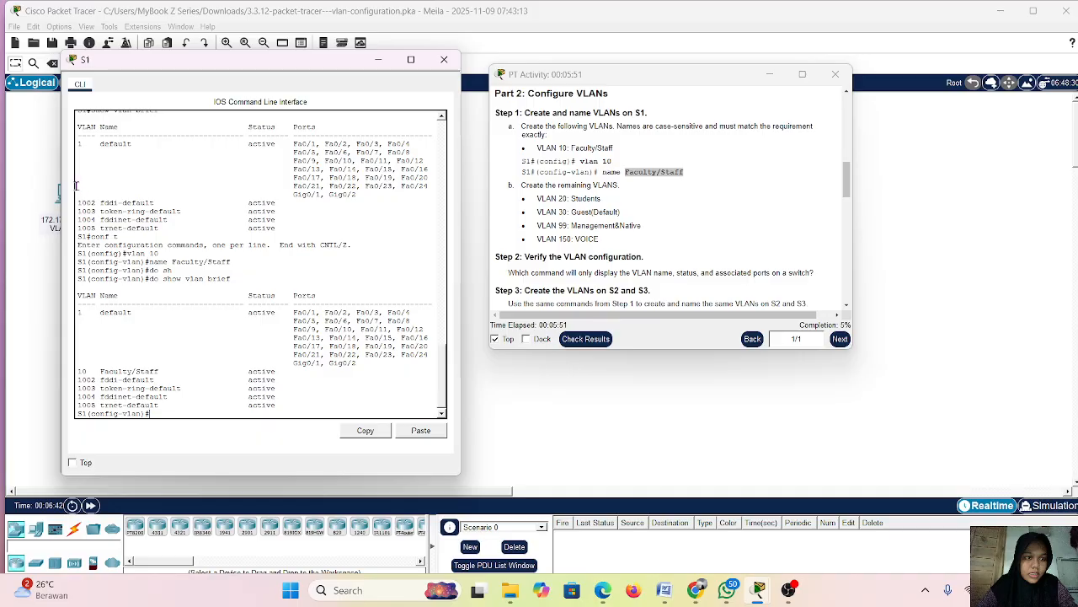
pyautogui.moveTo(78, 121); pyautogui.dragTo(304, 212)
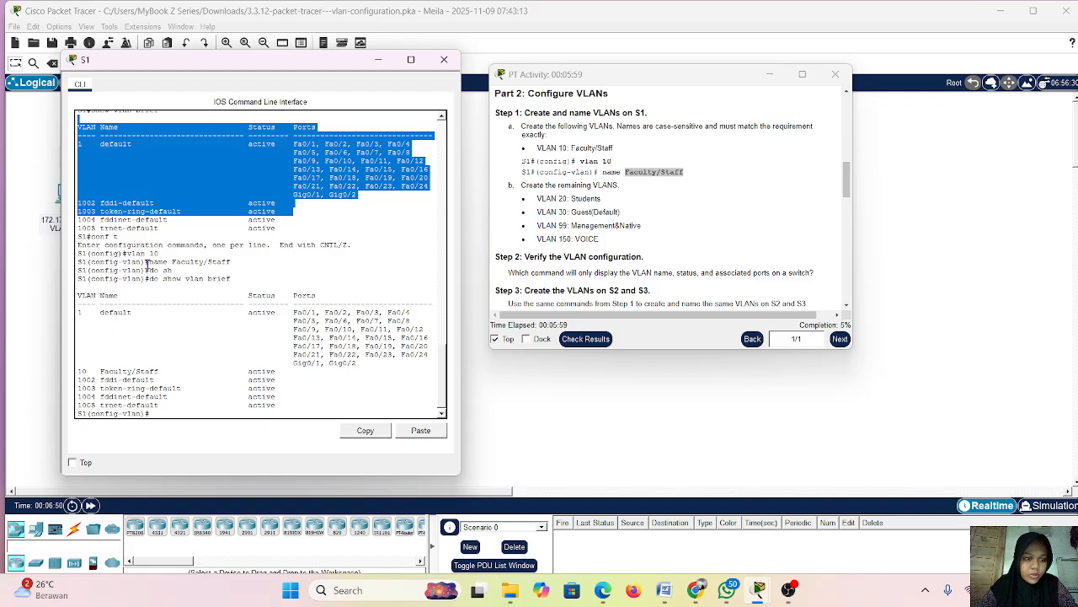
pyautogui.moveTo(146, 263); pyautogui.dragTo(250, 261)
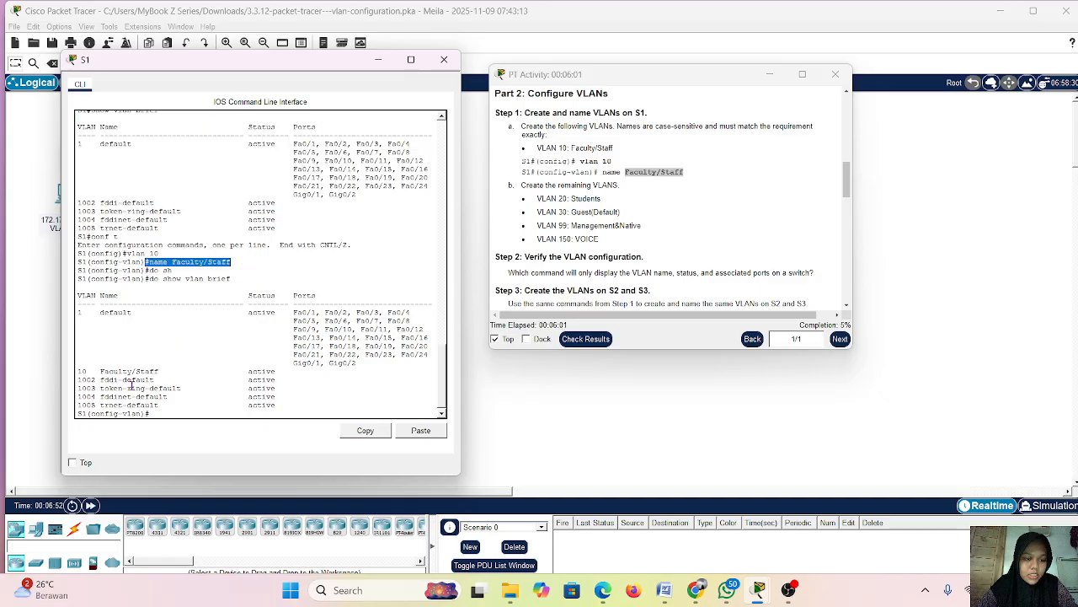
pyautogui.moveTo(359, 364); pyautogui.dragTo(290, 374)
pyautogui.click(197, 415)
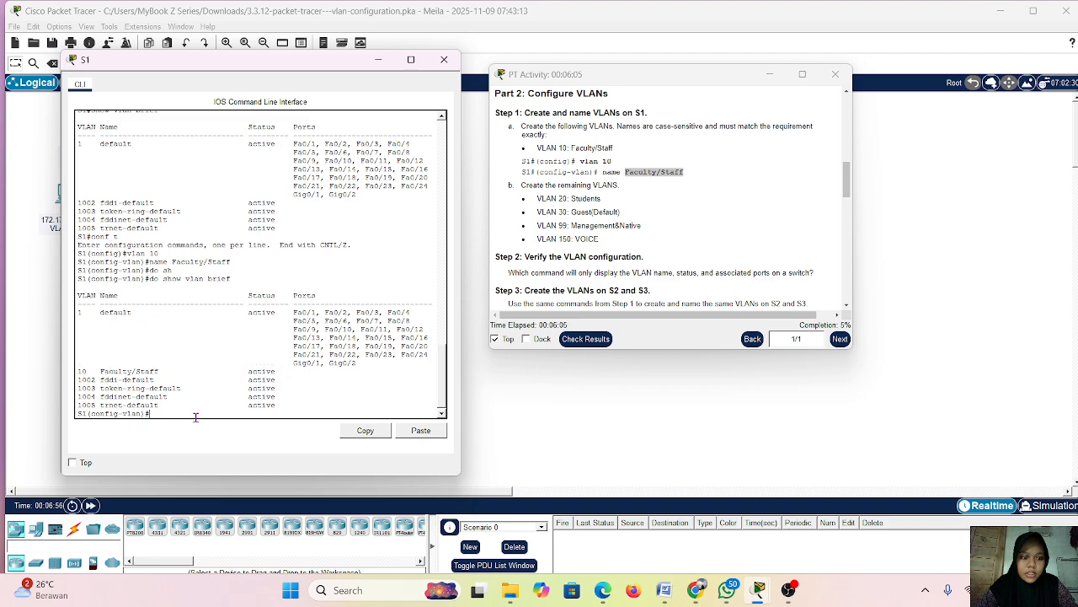
# Read the list of remaining VLANs in the instructions and create VLAN 20 on S1
pyautogui.scroll(-1, 626, 165)
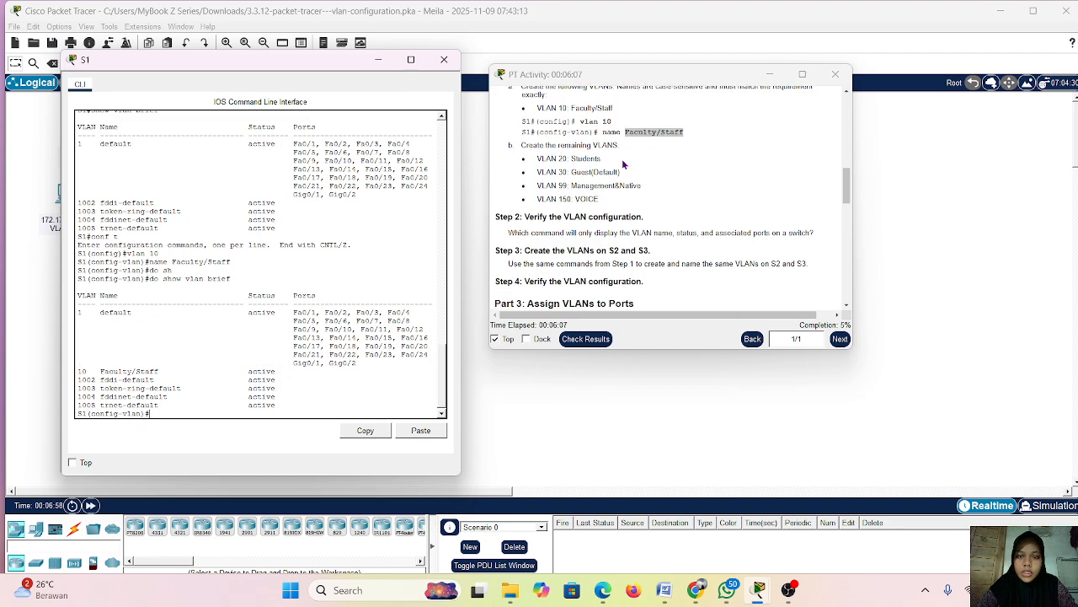
pyautogui.click(520, 148)
pyautogui.moveTo(519, 149); pyautogui.dragTo(648, 199)
pyautogui.click(594, 197)
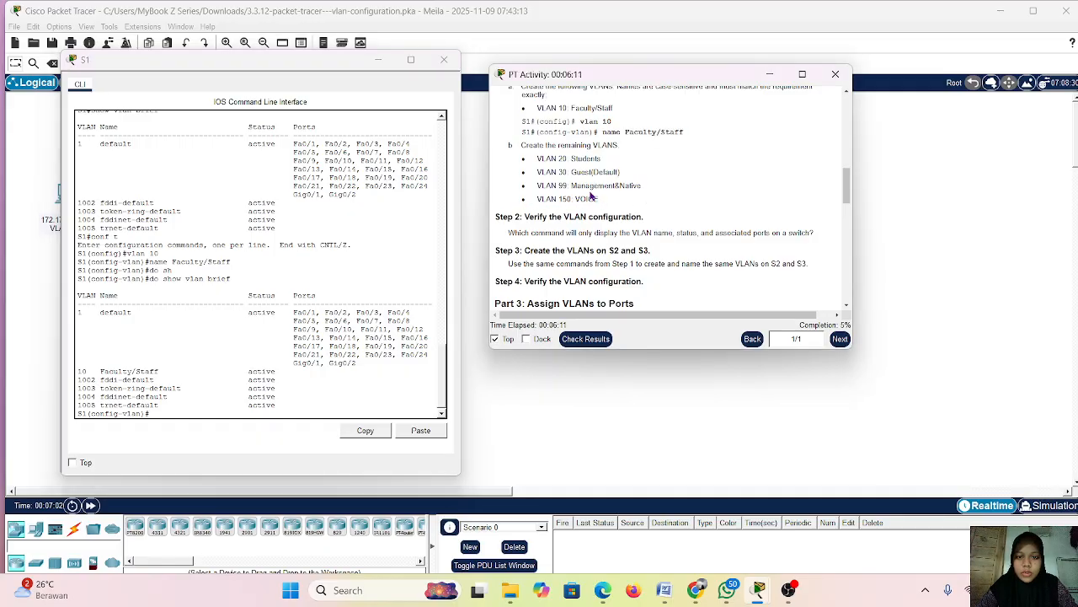
pyautogui.moveTo(530, 159); pyautogui.dragTo(625, 211)
pyautogui.click(628, 212)
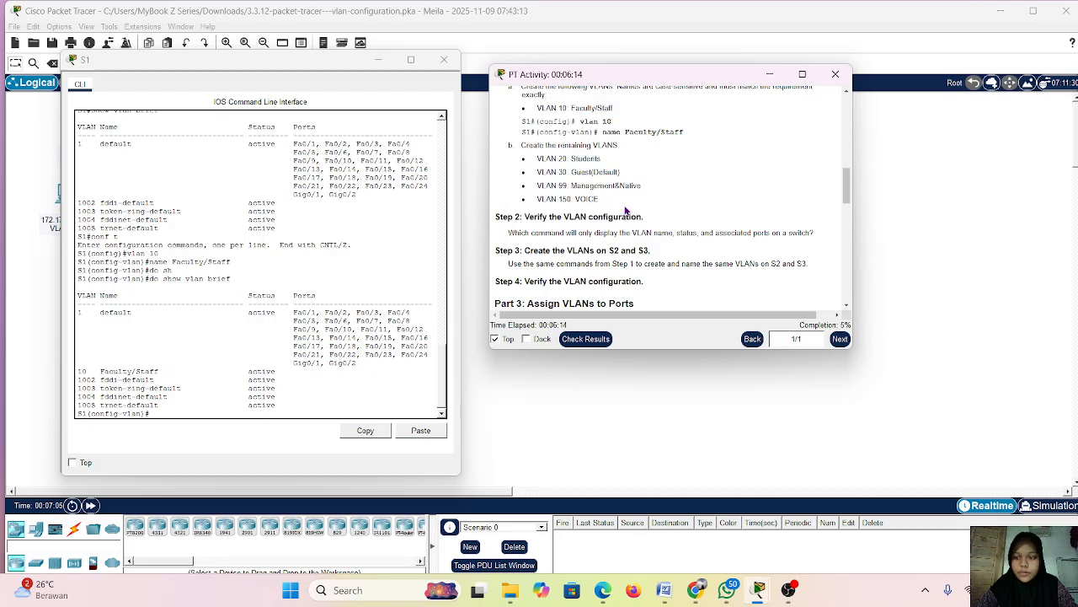
pyautogui.click(185, 413)
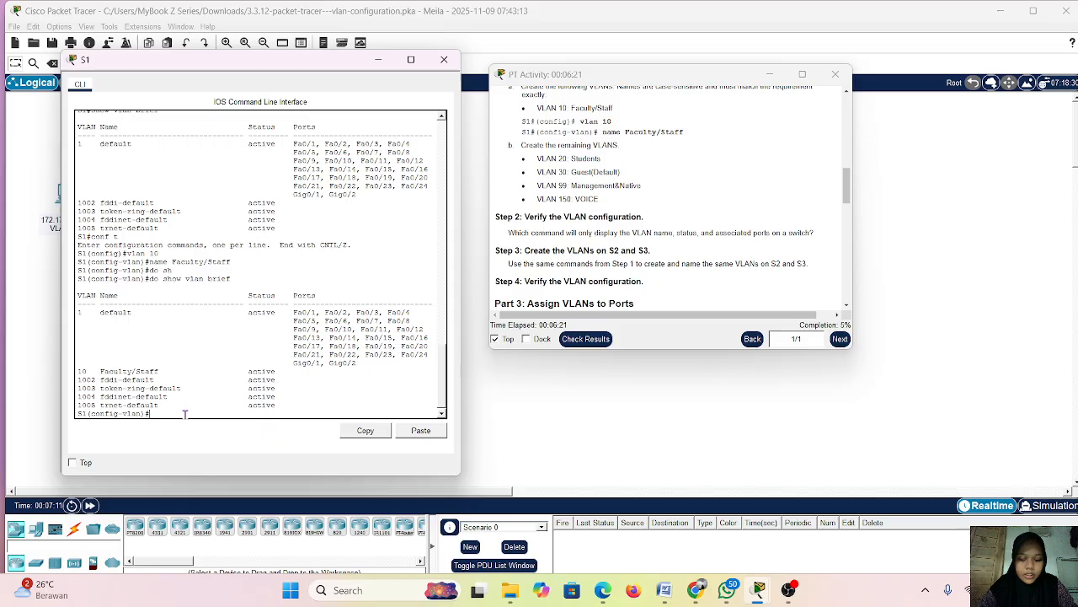
pyautogui.write('vlan 20')
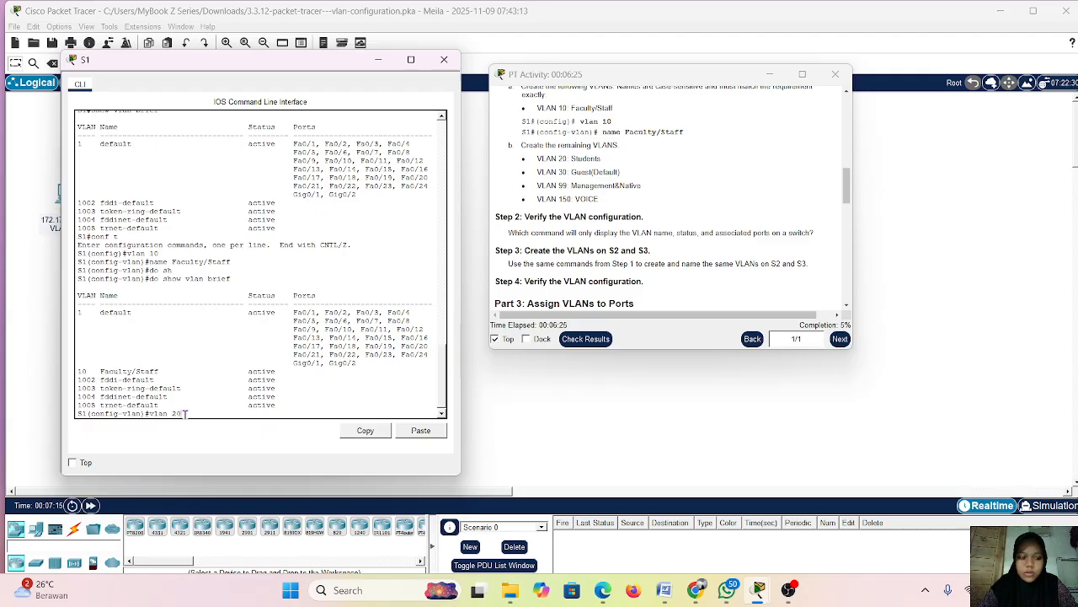
pyautogui.press('Return')
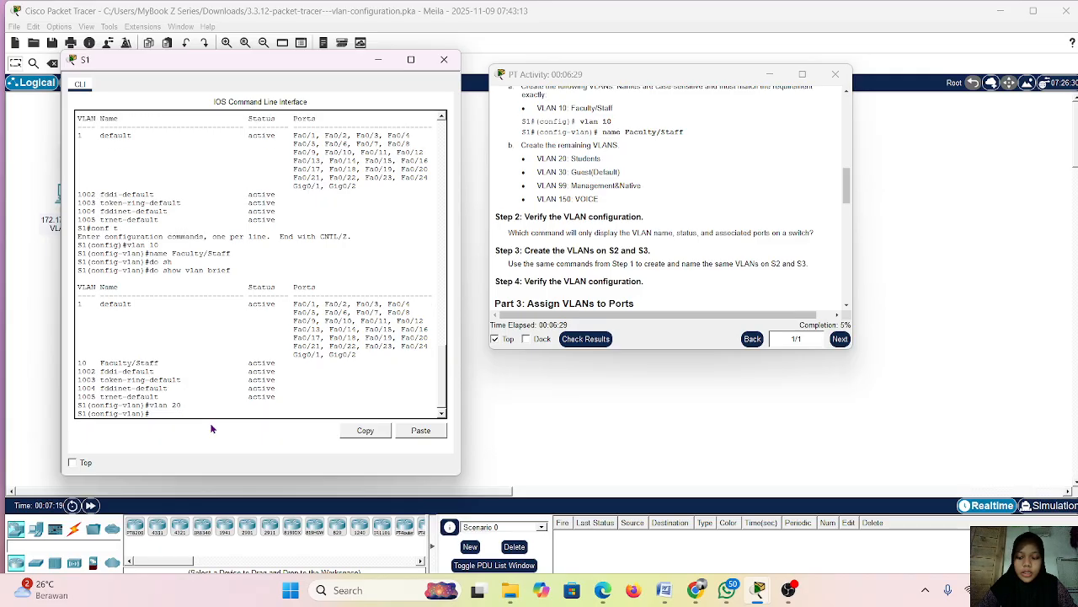
# Reuse the earlier name command to name VLAN 20 Students, copying the name from the instructions
pyautogui.press('Up')
pyautogui.press('Up')
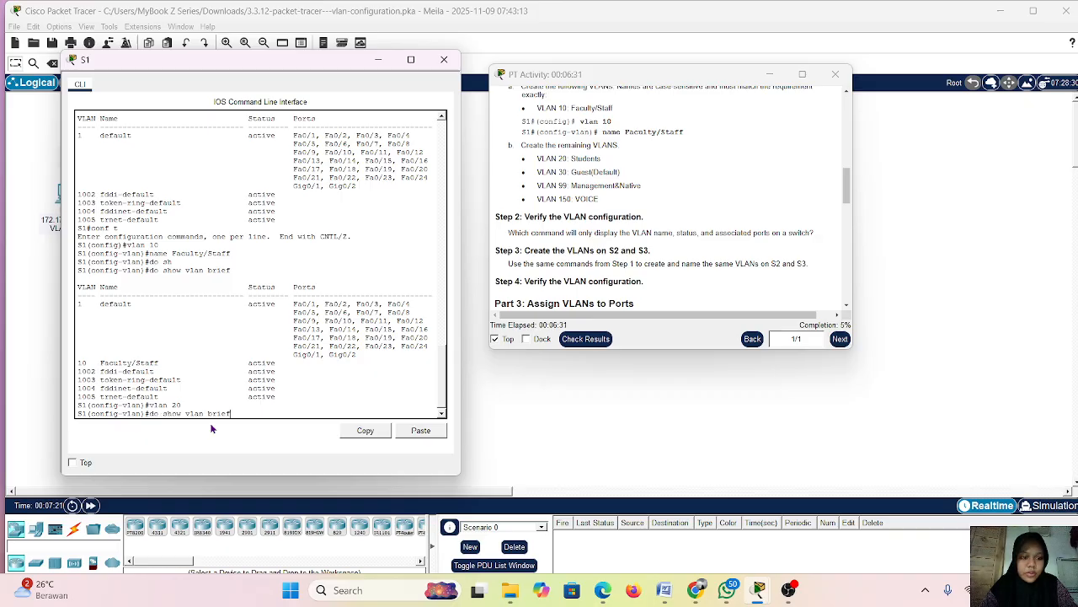
pyautogui.press('Up')
pyautogui.press('Up')
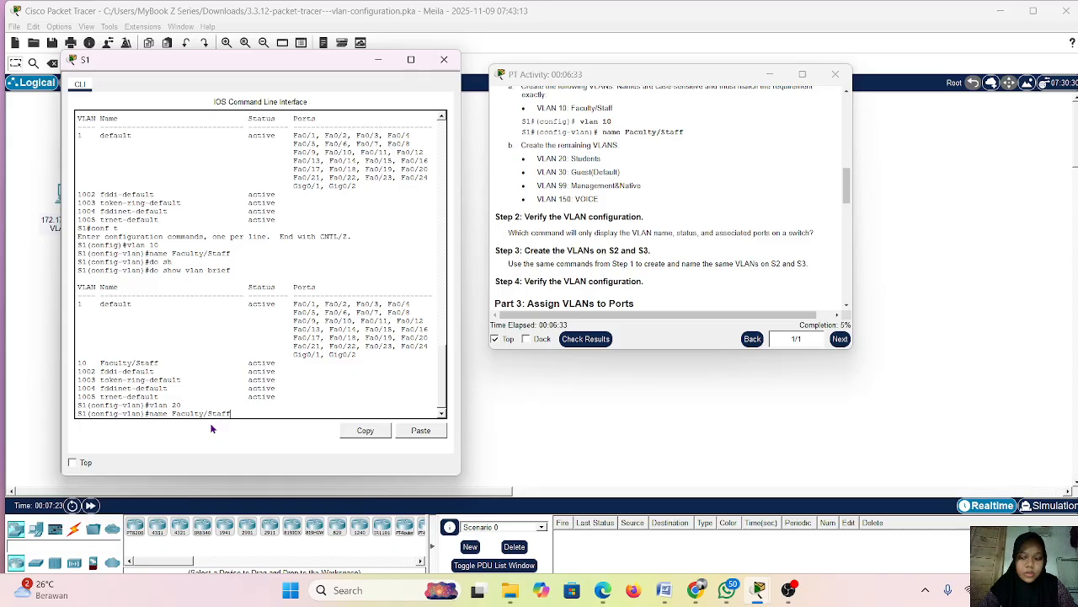
pyautogui.press('BackSpace')
pyautogui.press('BackSpace')
pyautogui.press('BackSpace')
pyautogui.press('BackSpace')
pyautogui.press('BackSpace')
pyautogui.press('BackSpace')
pyautogui.press('BackSpace')
pyautogui.press('BackSpace')
pyautogui.press('BackSpace')
pyautogui.press('BackSpace')
pyautogui.press('BackSpace')
pyautogui.press('BackSpace')
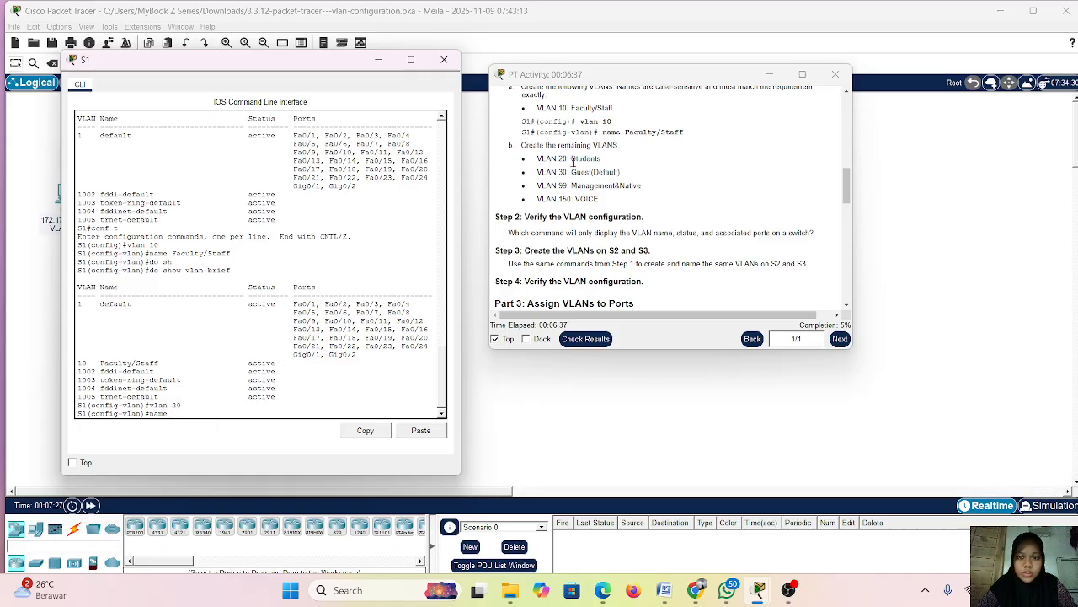
pyautogui.moveTo(572, 160); pyautogui.dragTo(603, 166)
pyautogui.hotkey('ctrl', 'c')
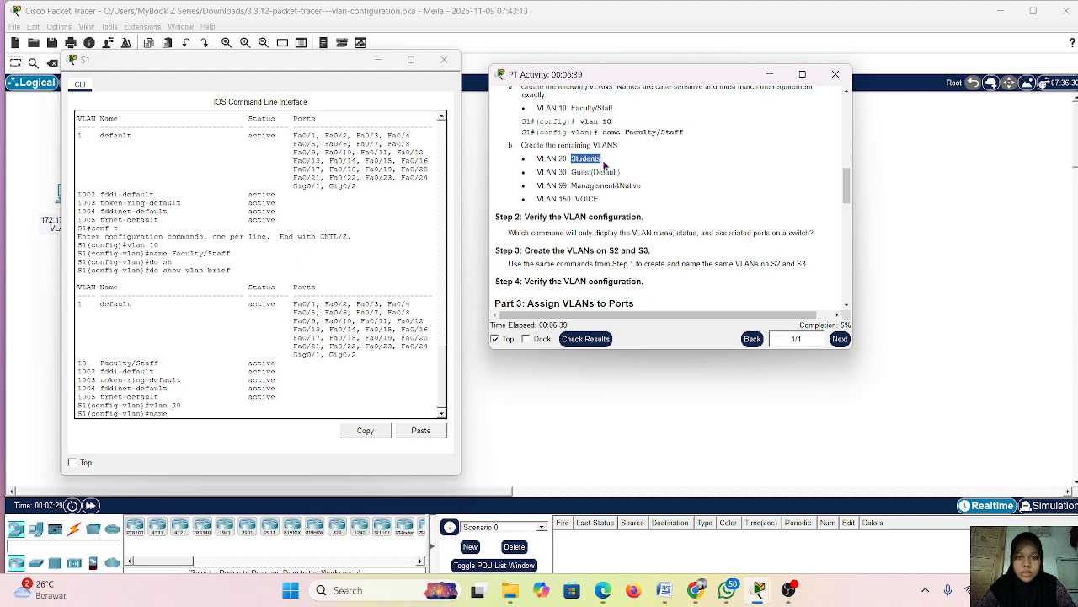
pyautogui.click(185, 414)
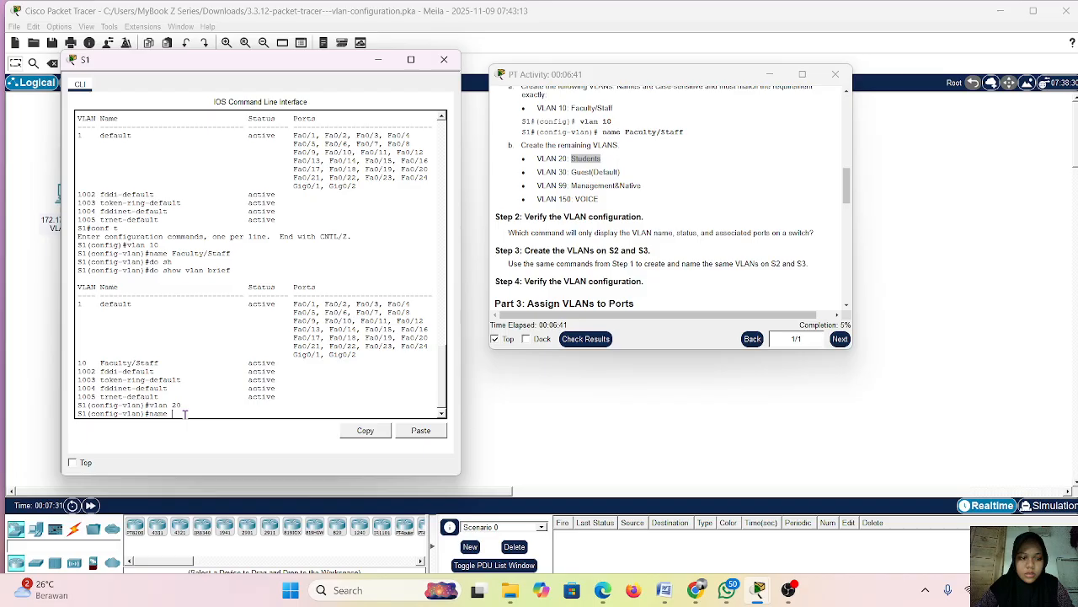
pyautogui.rightClick(186, 414)
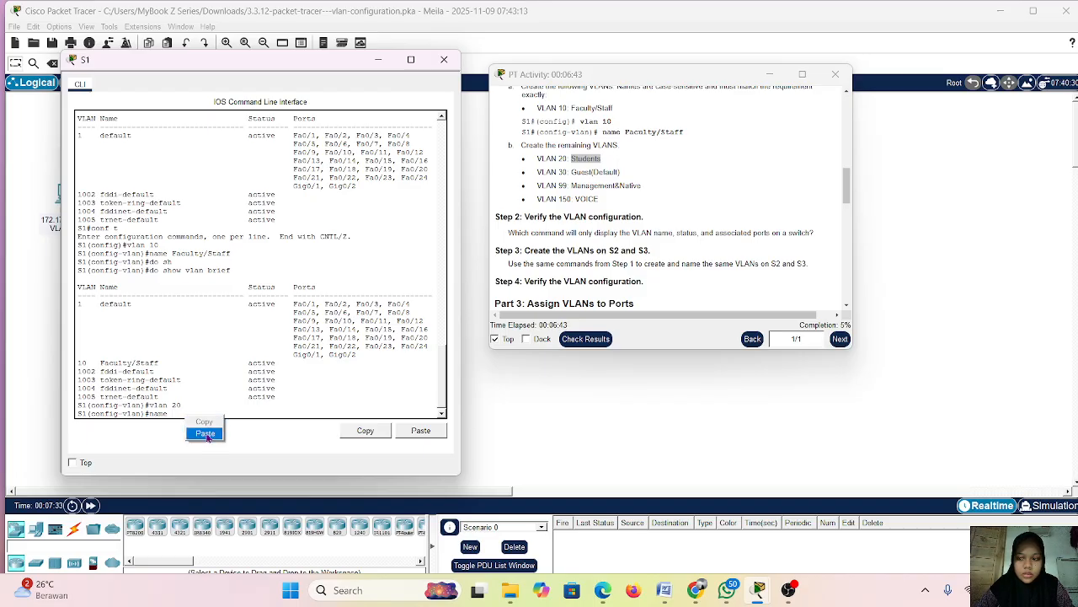
pyautogui.click(205, 434)
pyautogui.press('Return')
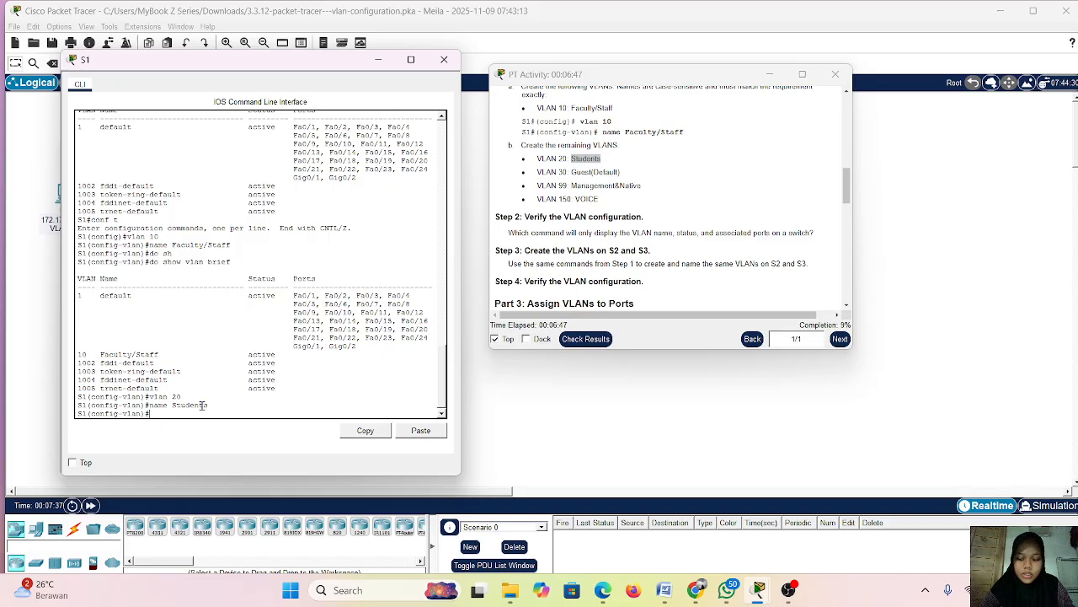
# Create VLAN 30 on S1 by reusing the previous VLAN command with the new number
pyautogui.press('Up')
pyautogui.press('Up')
pyautogui.press('Up')
pyautogui.press('Down')
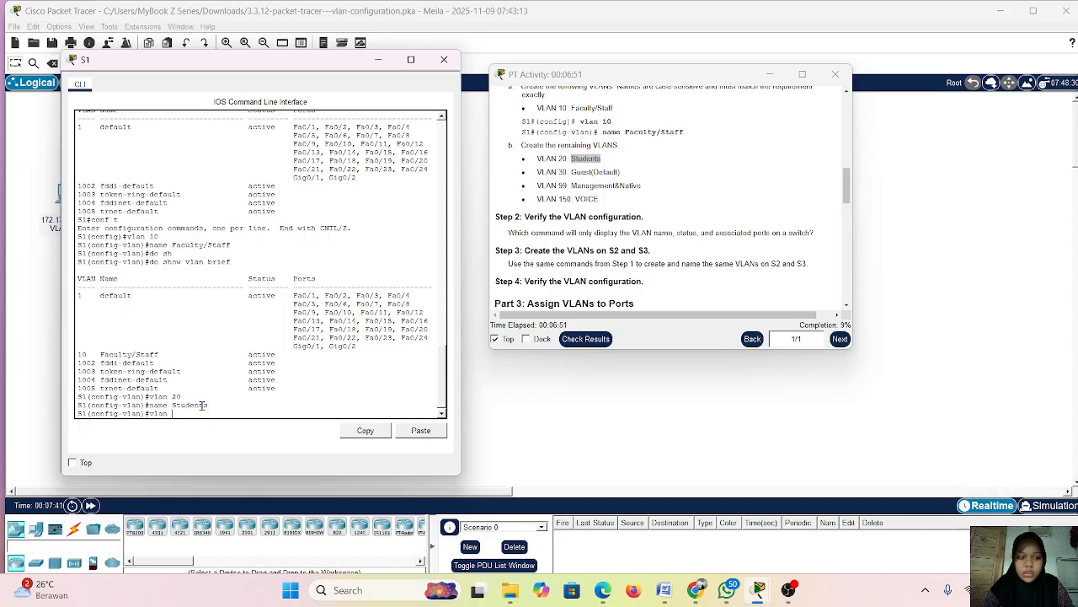
pyautogui.write('30')
pyautogui.press('Return')
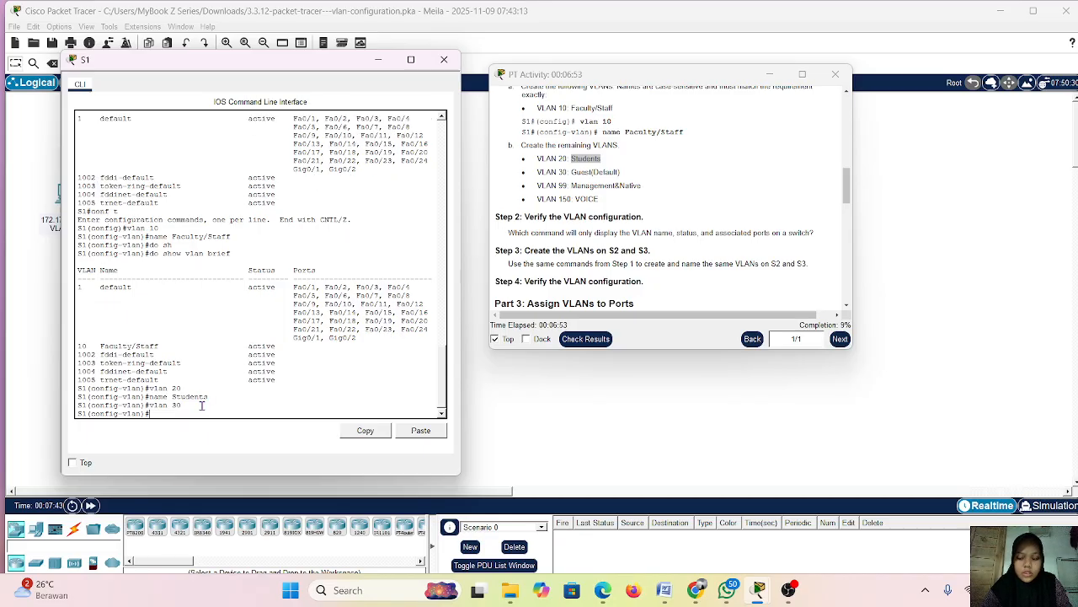
# Name VLAN 30 Guest(Default), replacing the name in the recalled command with the one copied from the instructions
pyautogui.press('Up')
pyautogui.press('Up')
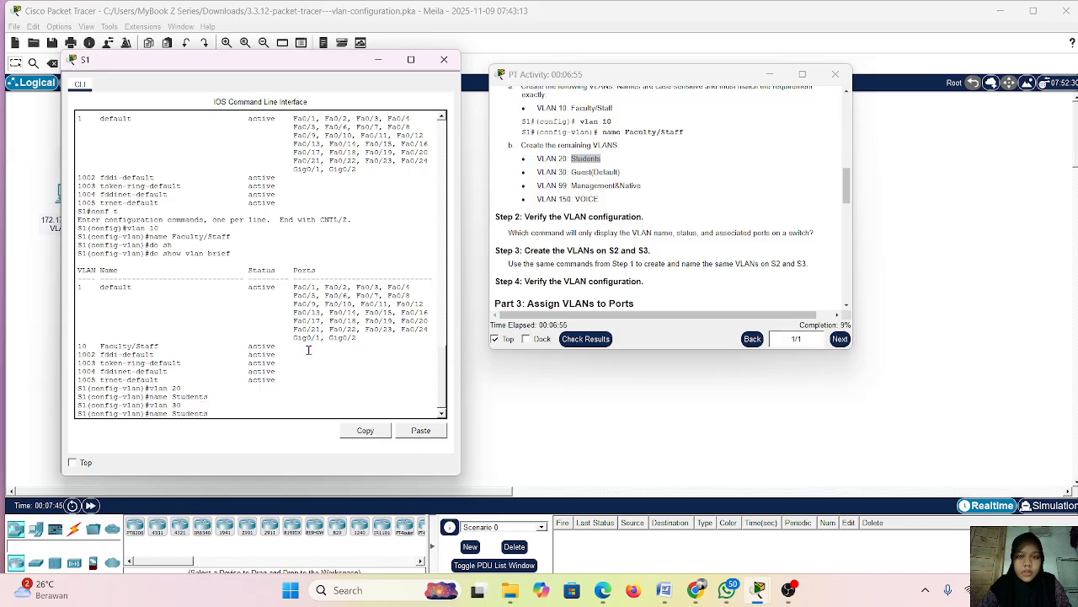
pyautogui.press('BackSpace')
pyautogui.press('BackSpace')
pyautogui.press('BackSpace')
pyautogui.press('BackSpace')
pyautogui.press('BackSpace')
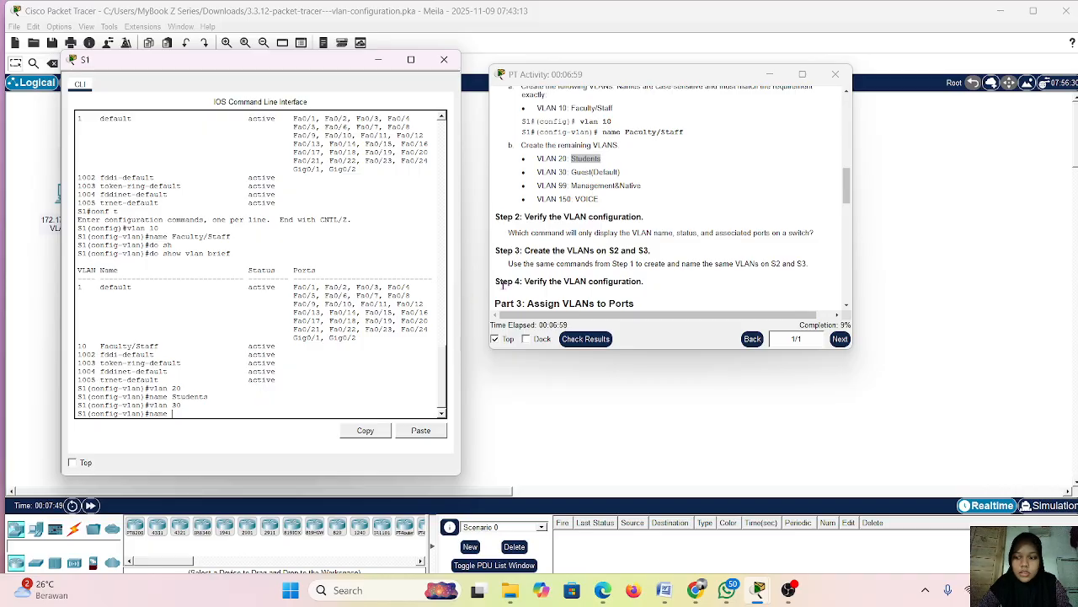
pyautogui.moveTo(570, 172); pyautogui.dragTo(624, 178)
pyautogui.hotkey('ctrl', 'c')
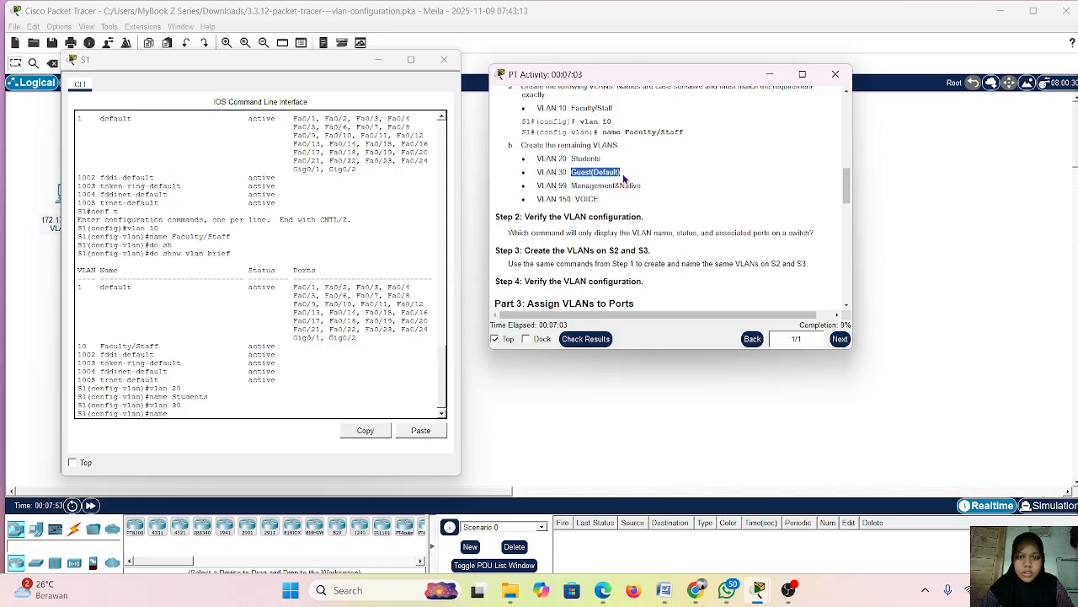
pyautogui.click(196, 411)
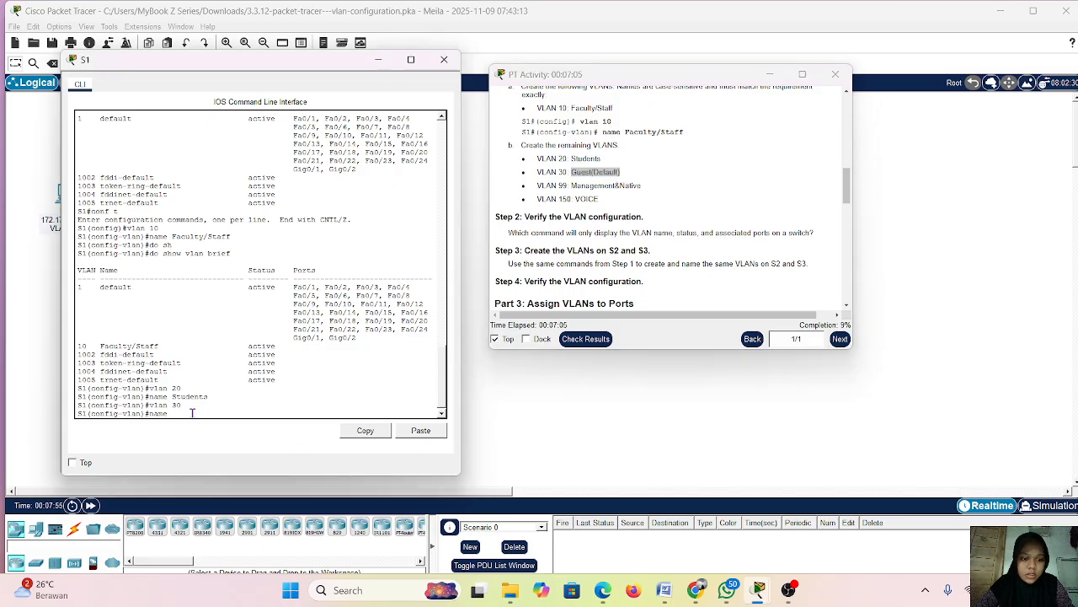
pyautogui.rightClick(192, 412)
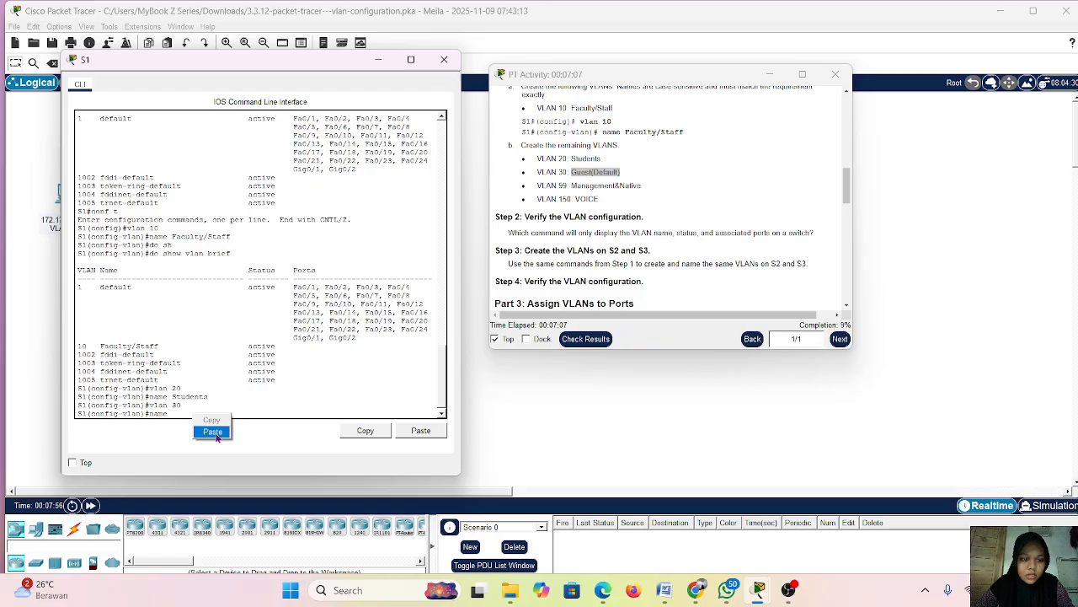
pyautogui.click(210, 430)
pyautogui.press('Return')
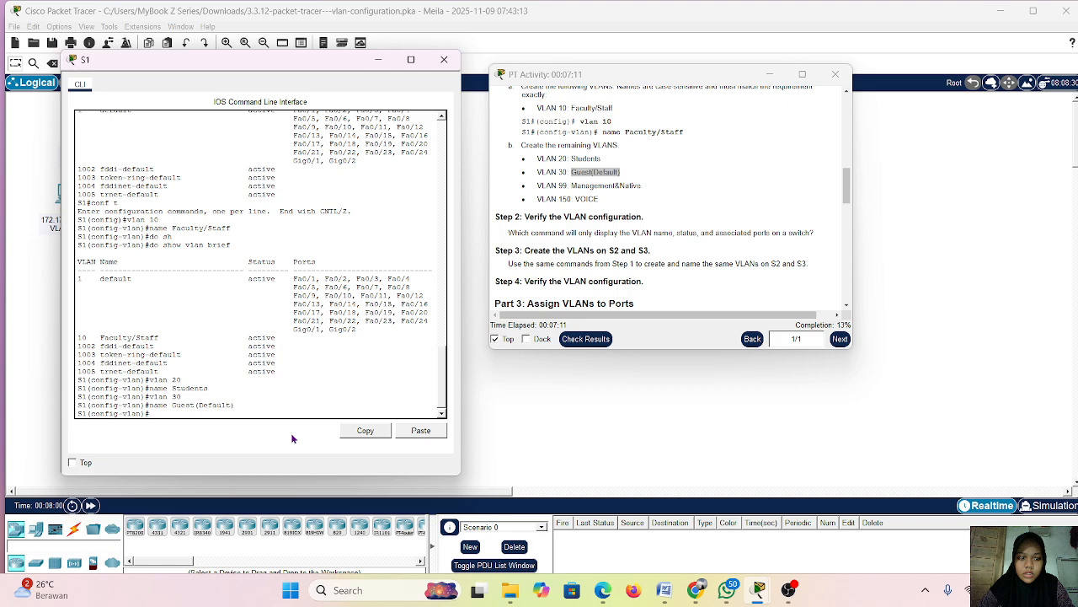
# Create VLAN 99 on S1 by reusing the earlier VLAN command with the new number
pyautogui.press('Up')
pyautogui.press('Up')
pyautogui.press('BackSpace')
pyautogui.press('BackSpace')
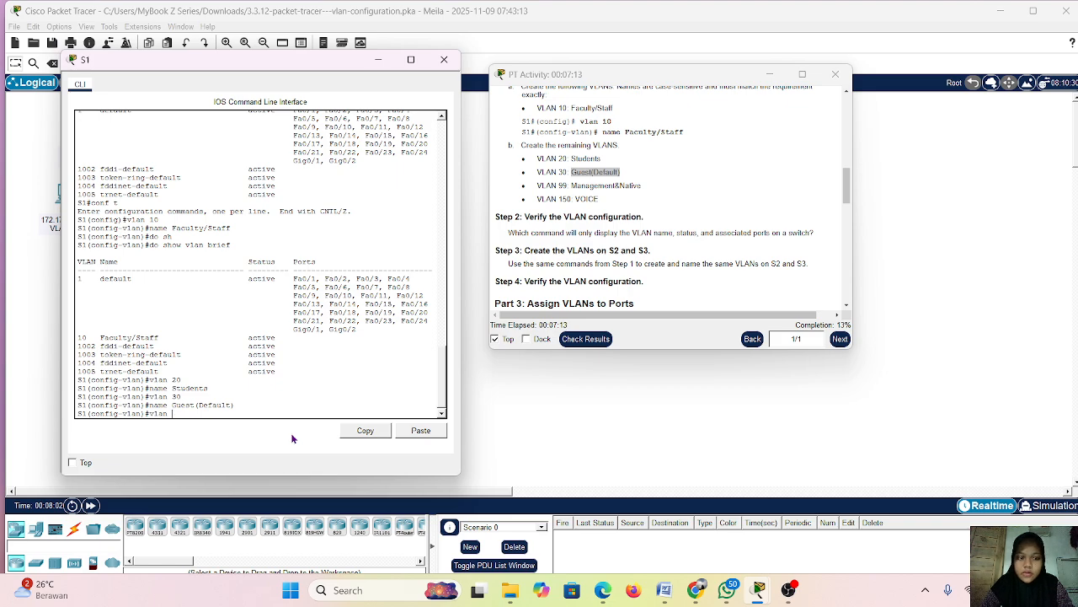
pyautogui.write('99')
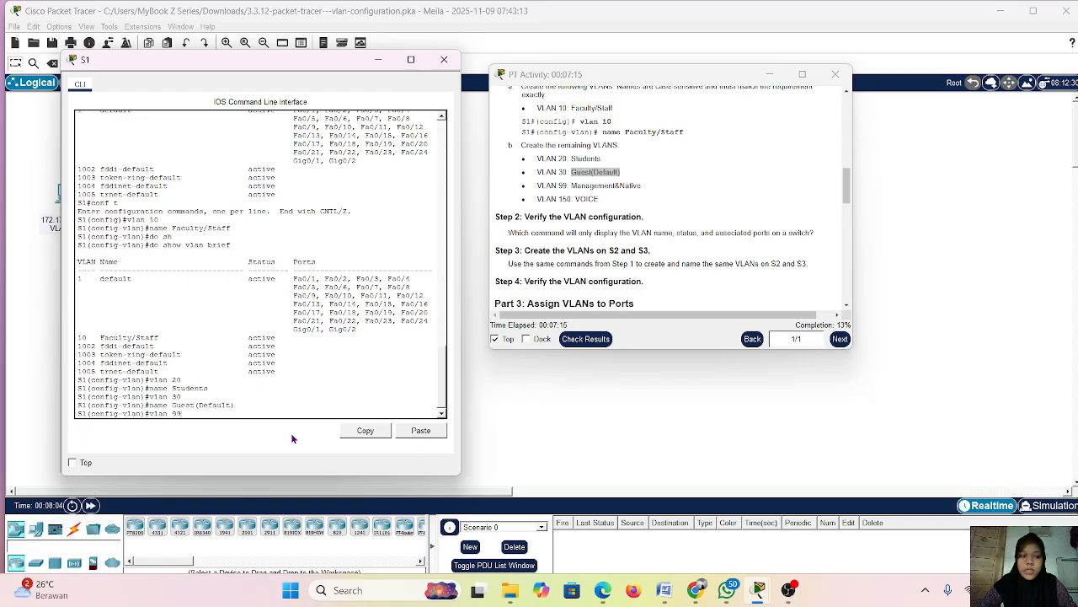
pyautogui.press('Return')
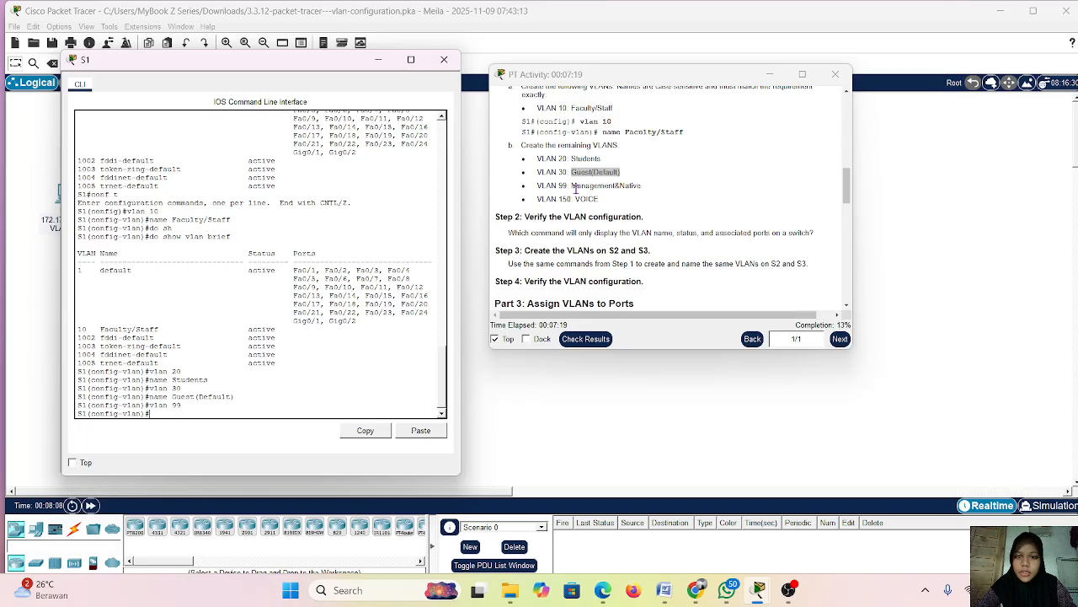
# Name VLAN 99 Management&Native, replacing the name in the recalled command with the one copied from the instructions
pyautogui.moveTo(572, 186); pyautogui.dragTo(647, 190)
pyautogui.hotkey('ctrl', 'c')
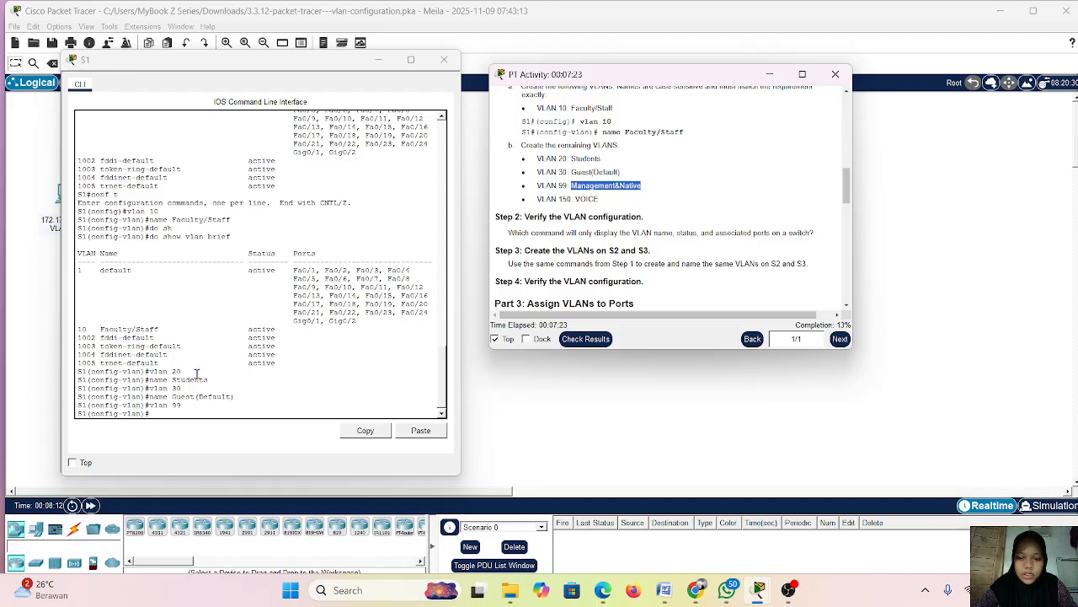
pyautogui.rightClick(182, 413)
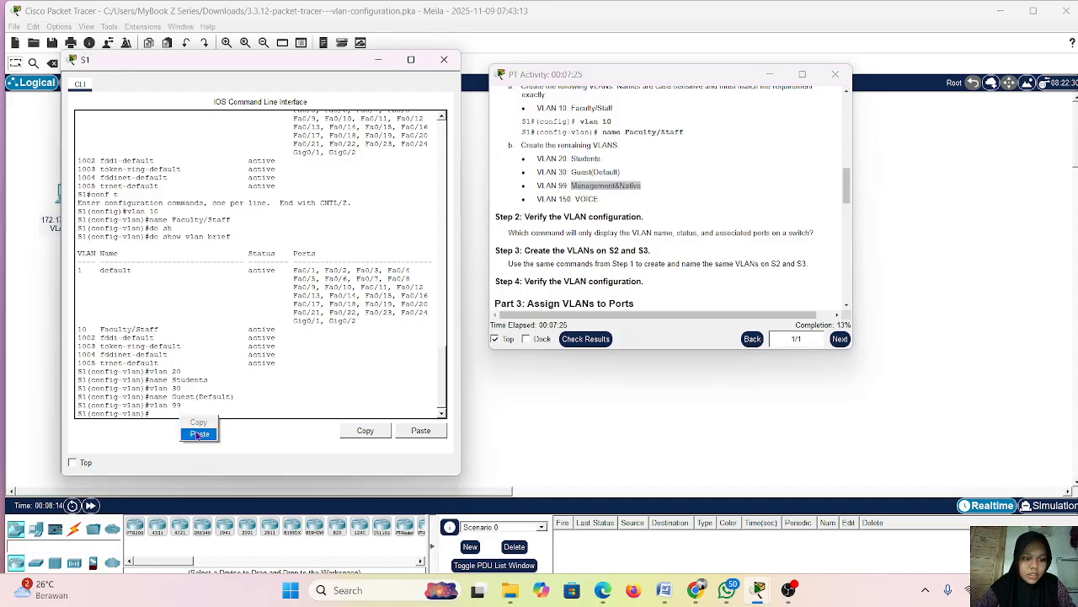
pyautogui.click(157, 416)
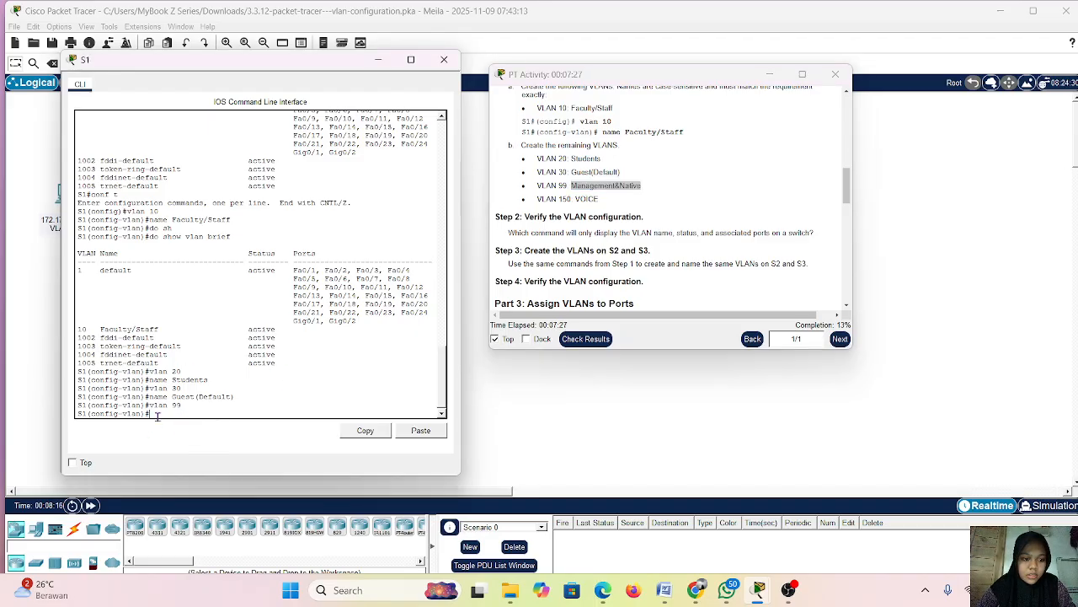
pyautogui.press('Up')
pyautogui.press('Return')
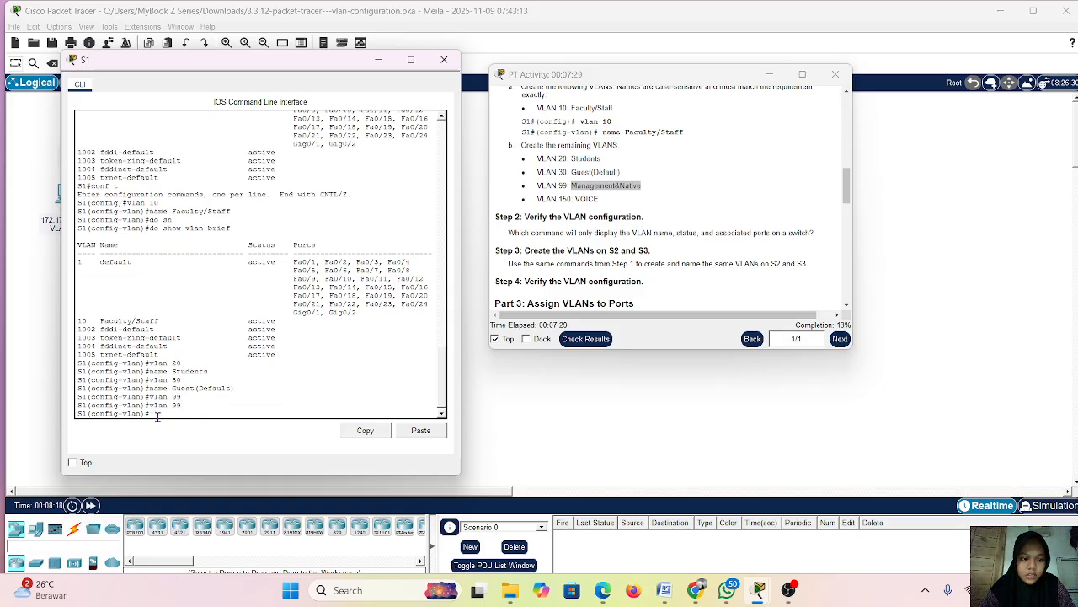
pyautogui.press('Up')
pyautogui.press('Up')
pyautogui.press('Up')
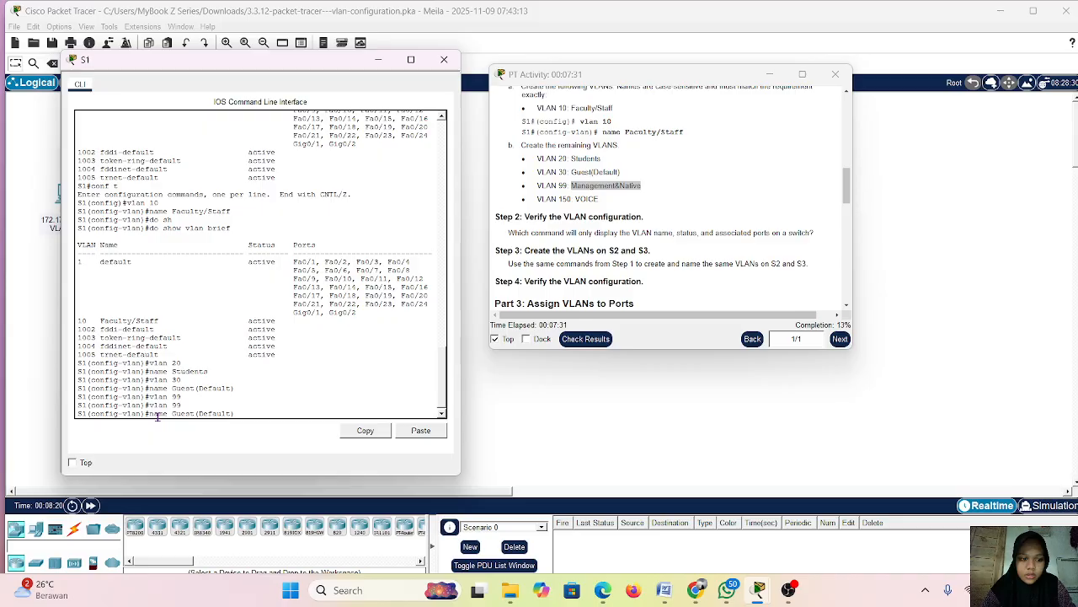
pyautogui.press('BackSpace')
pyautogui.press('BackSpace')
pyautogui.press('BackSpace')
pyautogui.press('BackSpace')
pyautogui.press('BackSpace')
pyautogui.press('BackSpace')
pyautogui.press('BackSpace')
pyautogui.press('BackSpace')
pyautogui.press('BackSpace')
pyautogui.press('BackSpace')
pyautogui.press('BackSpace')
pyautogui.press('BackSpace')
pyautogui.press('BackSpace')
pyautogui.press('BackSpace')
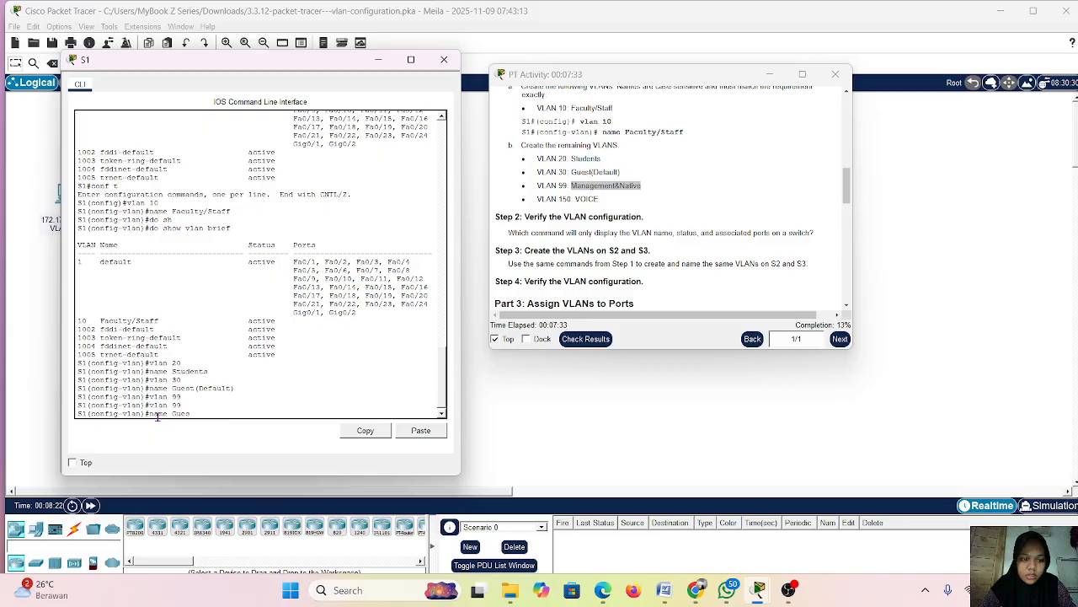
pyautogui.rightClick(157, 416)
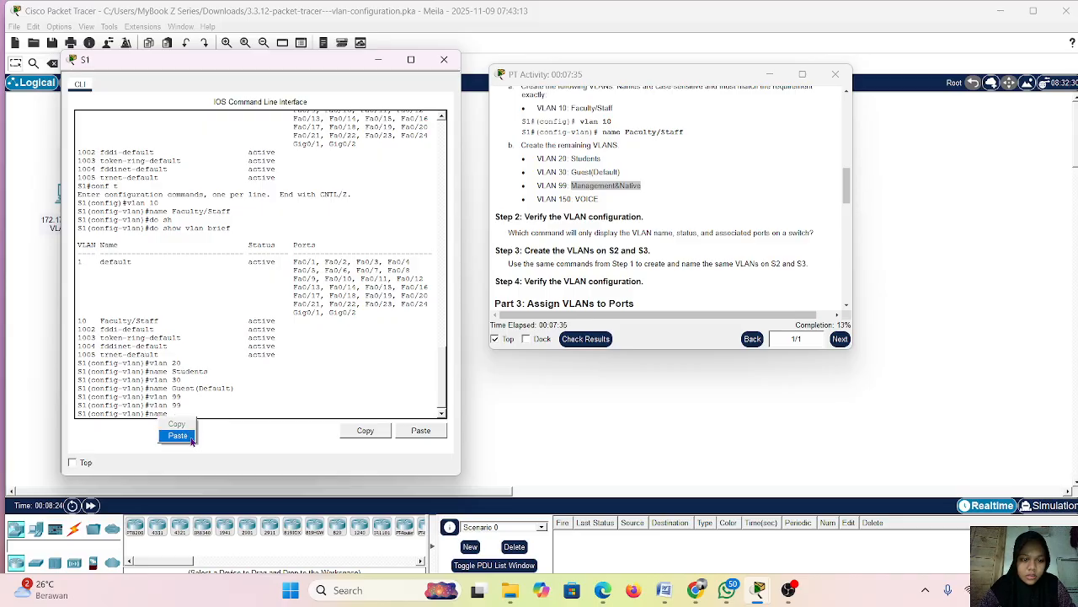
pyautogui.click(192, 438)
pyautogui.press('Return')
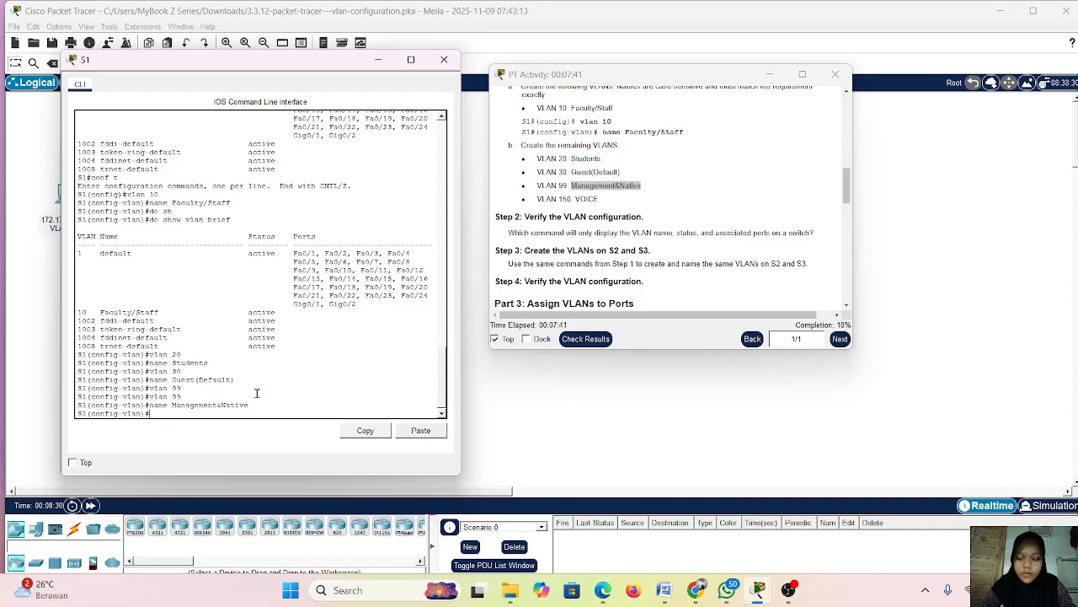
# Create VLAN 150 on S1 by reusing the previous VLAN command with the new number
pyautogui.press('Up')
pyautogui.press('Up')
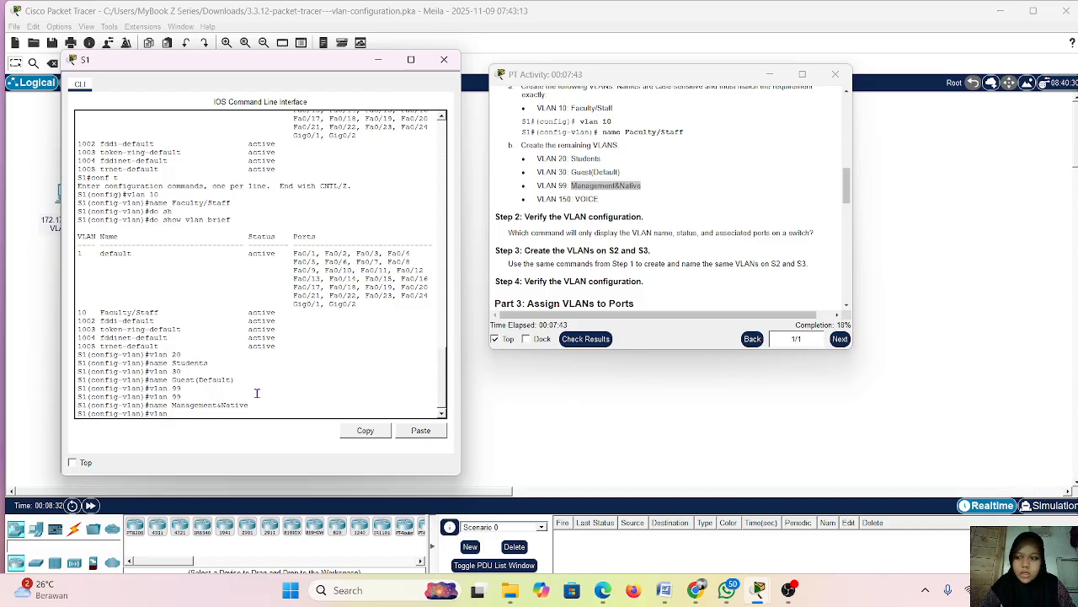
pyautogui.write('15')
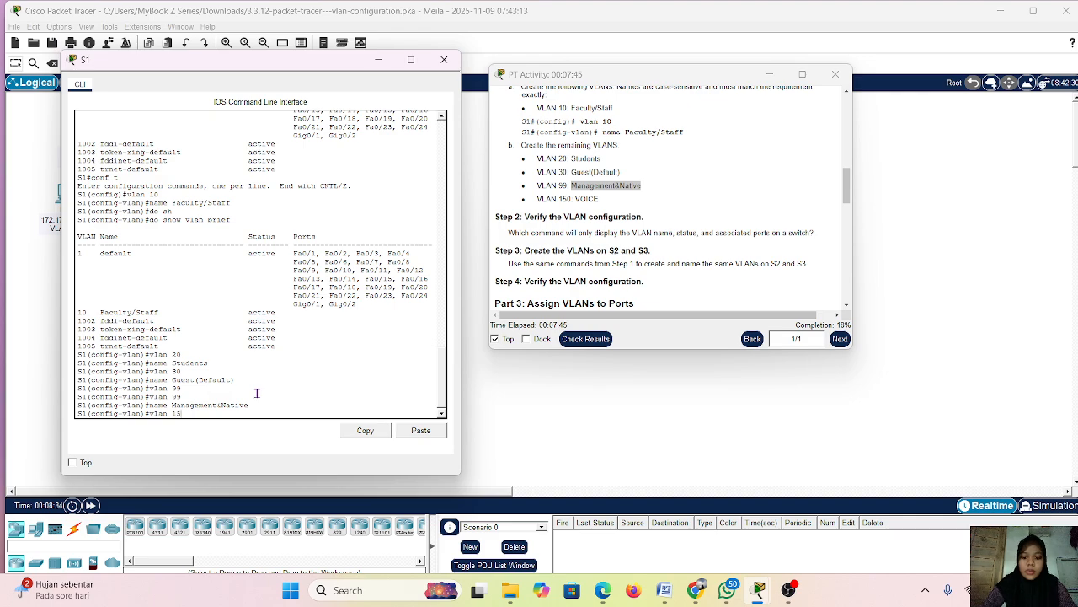
pyautogui.write('0')
pyautogui.press('Return')
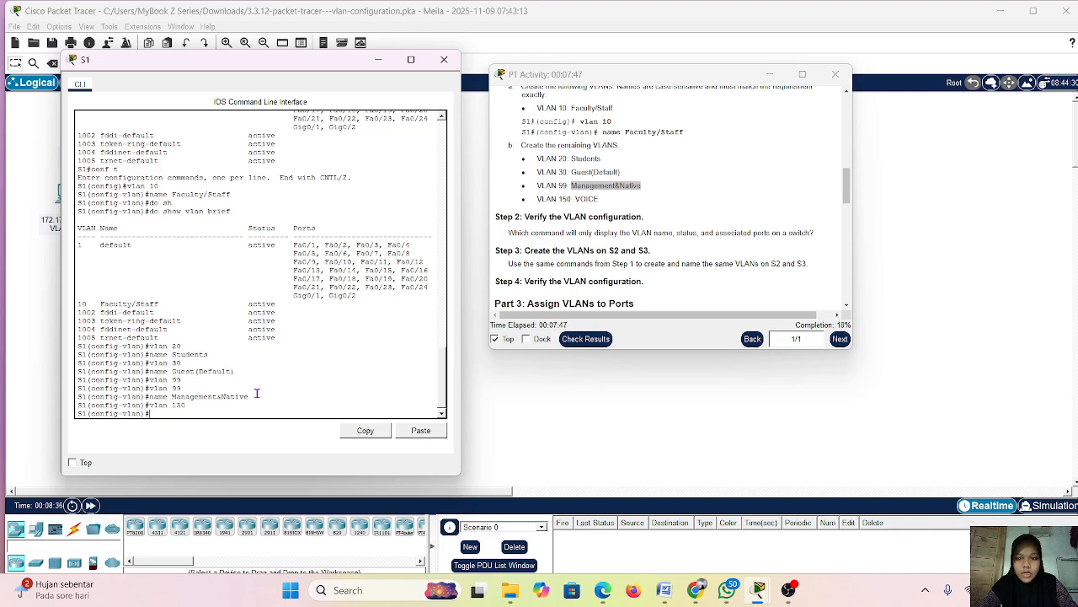
# Name VLAN 150 VOICE, copying the name from the instructions into the recalled name command
pyautogui.moveTo(576, 199); pyautogui.dragTo(595, 199)
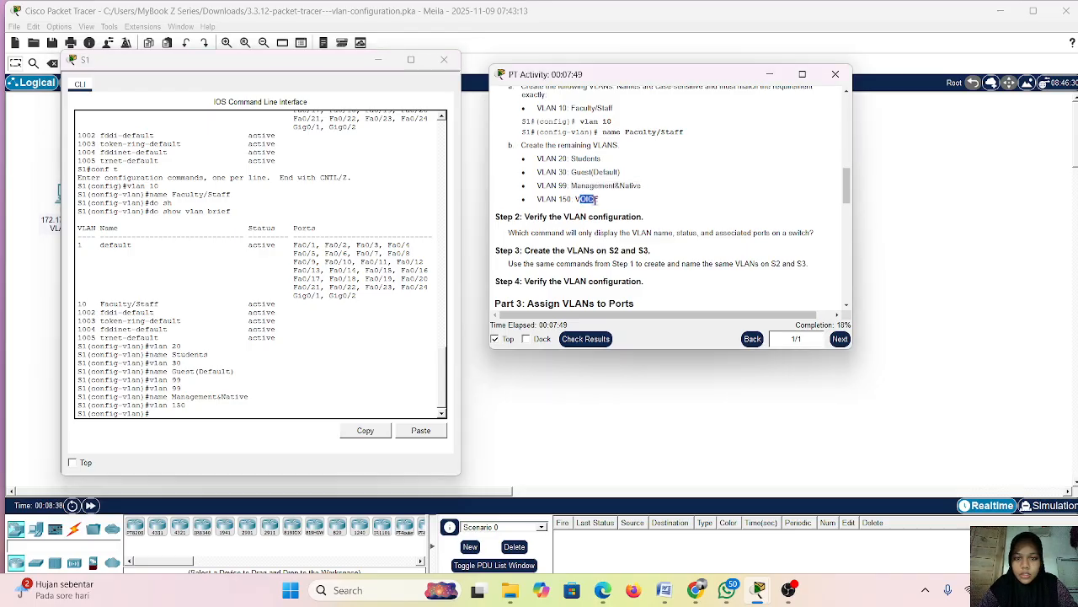
pyautogui.click(596, 199)
pyautogui.moveTo(573, 199); pyautogui.dragTo(619, 206)
pyautogui.hotkey('ctrl', 'c')
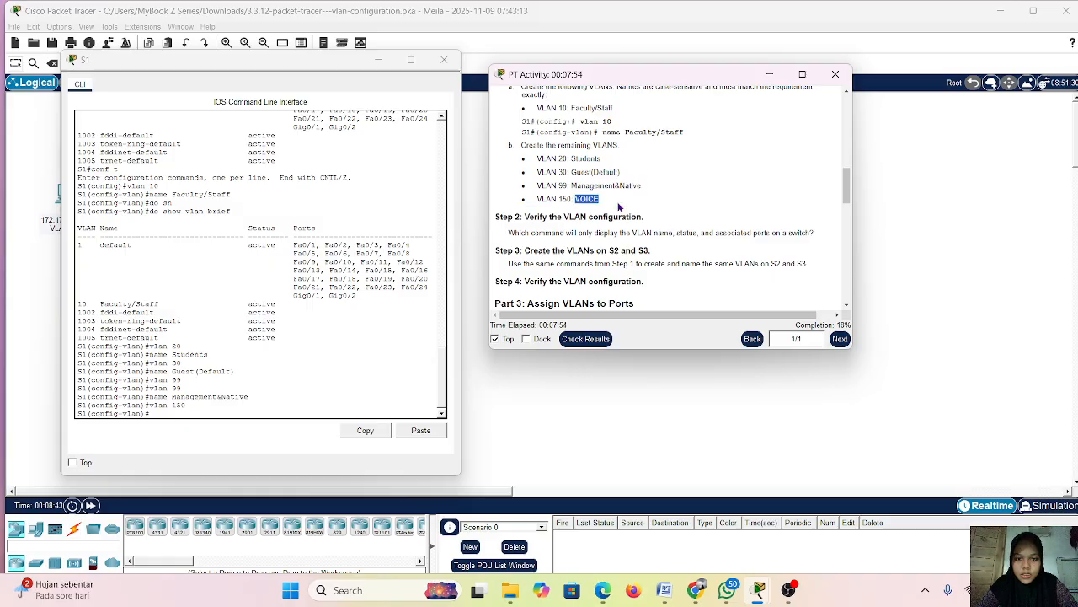
pyautogui.click(177, 413)
pyautogui.press('Up')
pyautogui.press('Up')
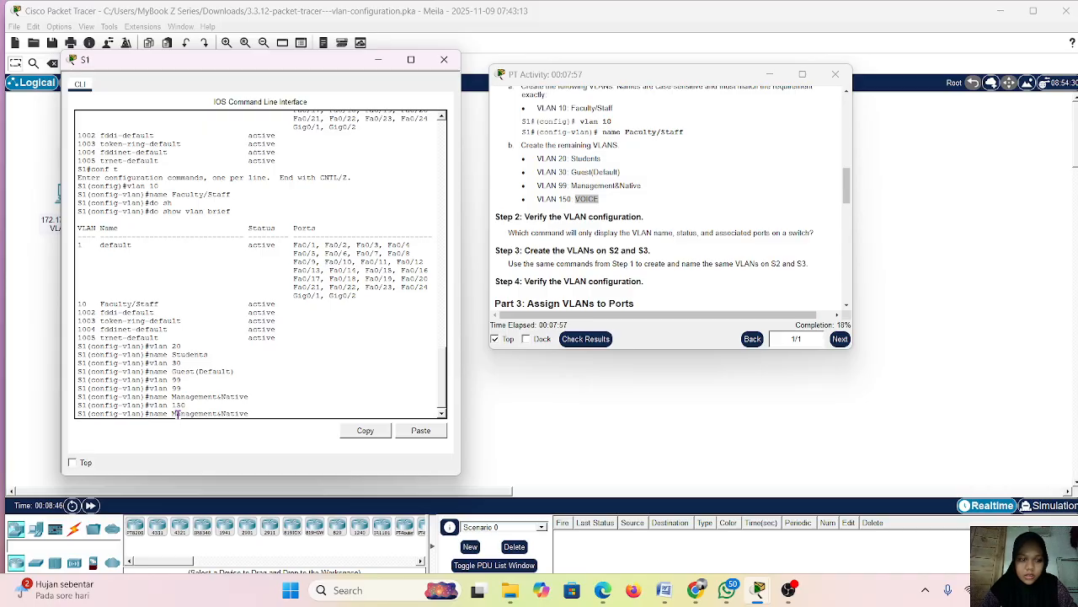
pyautogui.press('BackSpace')
pyautogui.press('BackSpace')
pyautogui.press('BackSpace')
pyautogui.press('BackSpace')
pyautogui.press('BackSpace')
pyautogui.press('BackSpace')
pyautogui.press('BackSpace')
pyautogui.press('BackSpace')
pyautogui.press('BackSpace')
pyautogui.press('BackSpace')
pyautogui.press('BackSpace')
pyautogui.press('BackSpace')
pyautogui.press('BackSpace')
pyautogui.press('BackSpace')
pyautogui.press('BackSpace')
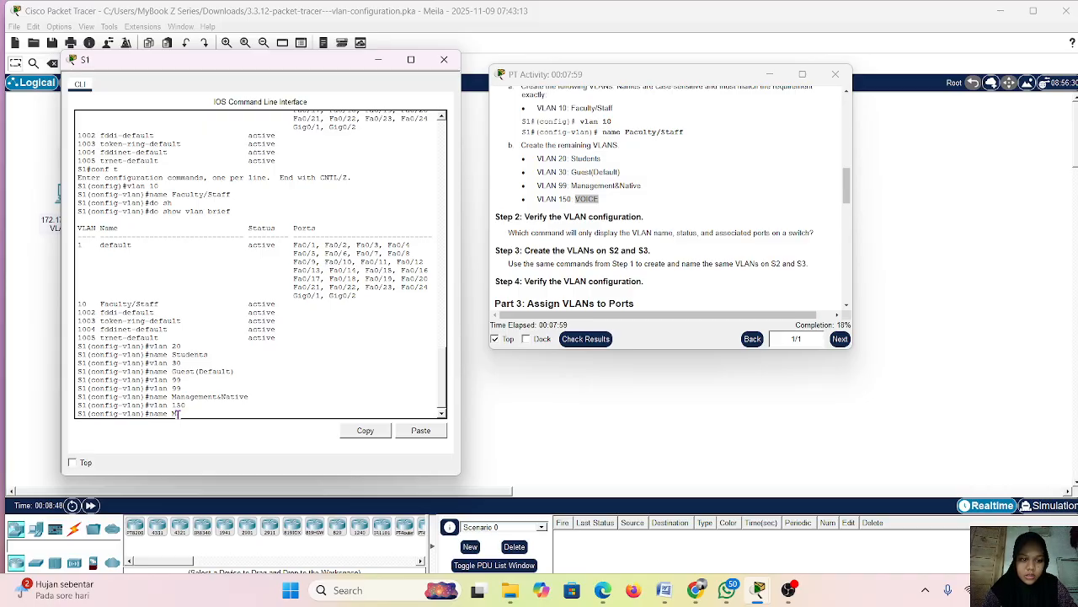
pyautogui.rightClick(178, 413)
pyautogui.click(197, 439)
pyautogui.press('Return')
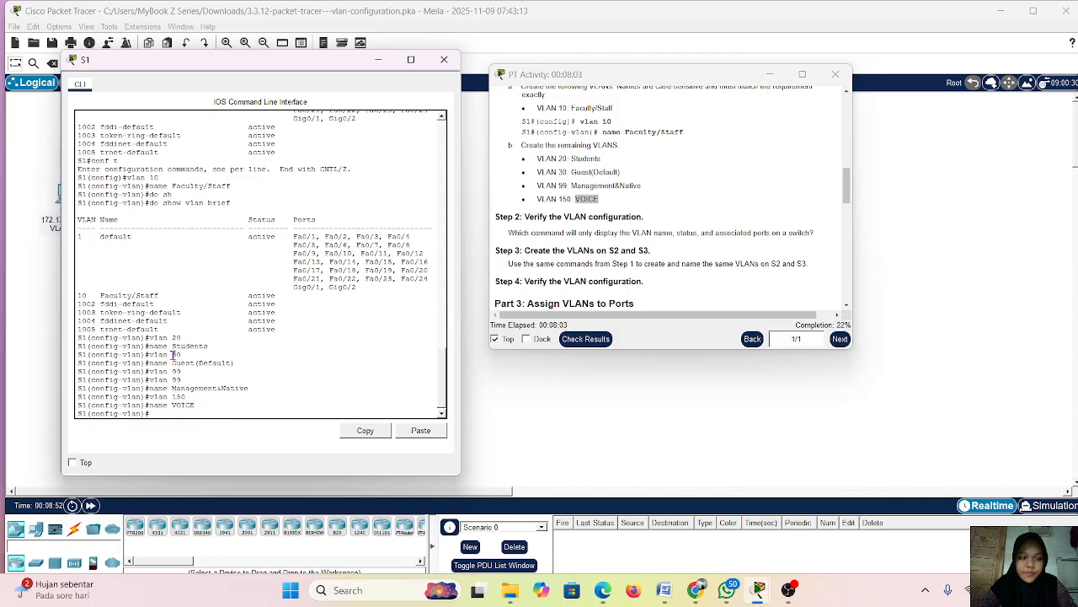
# Recall and run do show vlan brief on S1 to verify the VLAN configuration
pyautogui.press('Up')
pyautogui.press('Up')
pyautogui.press('Up')
pyautogui.press('Up')
pyautogui.press('Up')
pyautogui.press('Up')
pyautogui.press('Up')
pyautogui.press('Up')
pyautogui.press('Up')
pyautogui.press('Up')
pyautogui.press('Up')
pyautogui.press('Up')
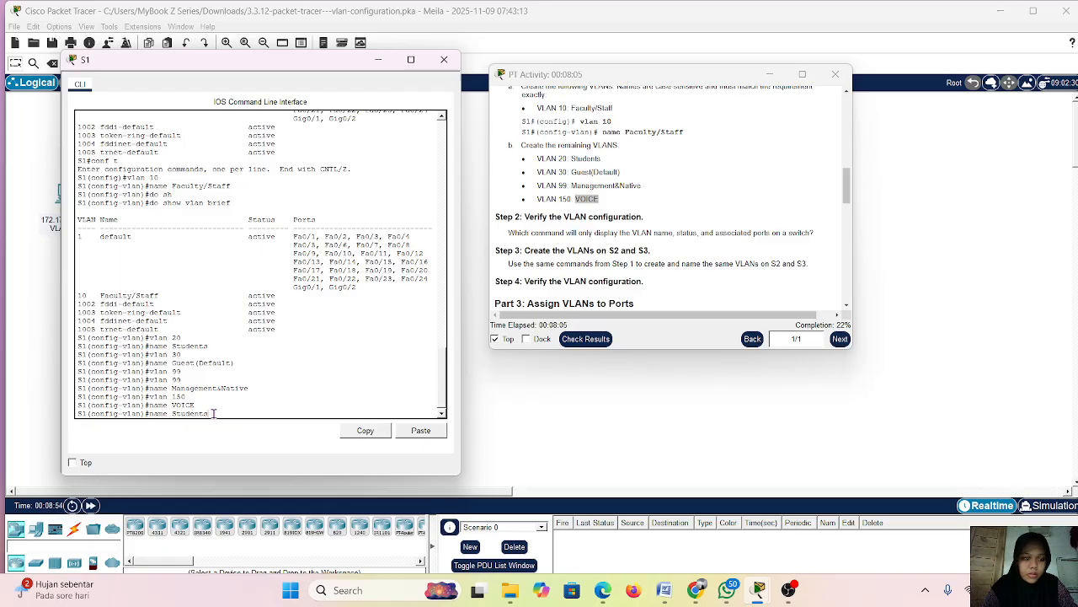
pyautogui.press('Down')
pyautogui.press('Down')
pyautogui.press('Return')
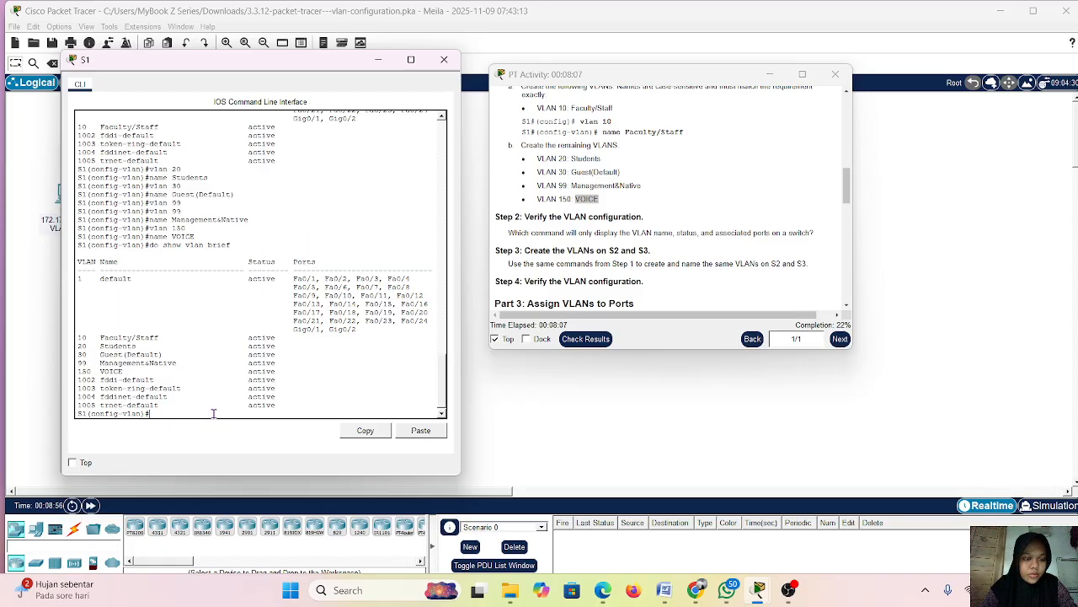
# Check the numbers and names of VLANs 10, 20, 30, 99 and 150 in S1's VLAN table against the instructions
pyautogui.moveTo(76, 337); pyautogui.dragTo(157, 370)
pyautogui.moveTo(332, 409); pyautogui.dragTo(192, 448)
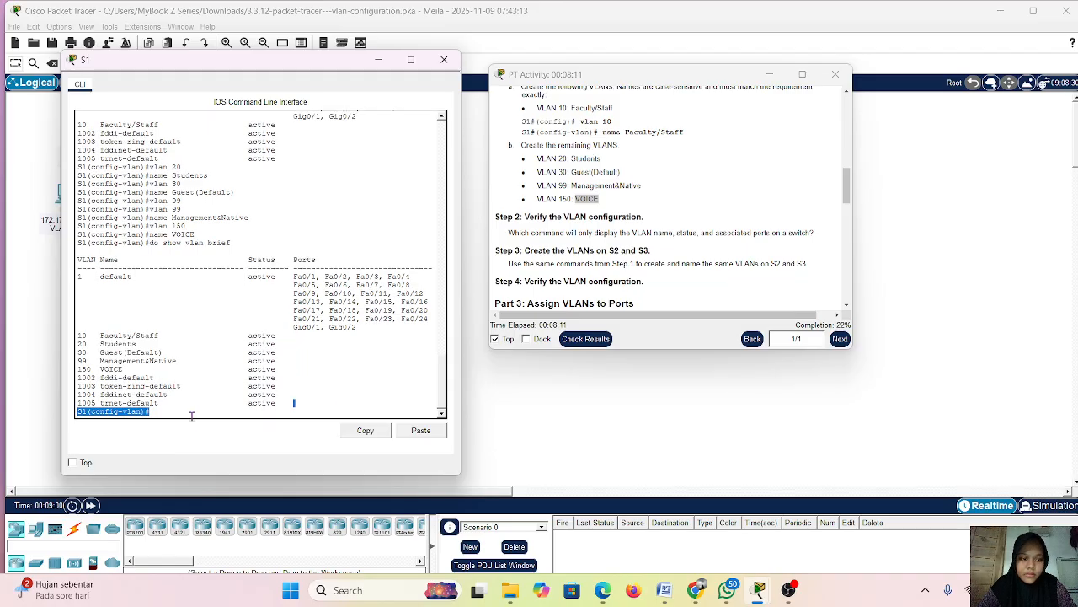
pyautogui.click(192, 416)
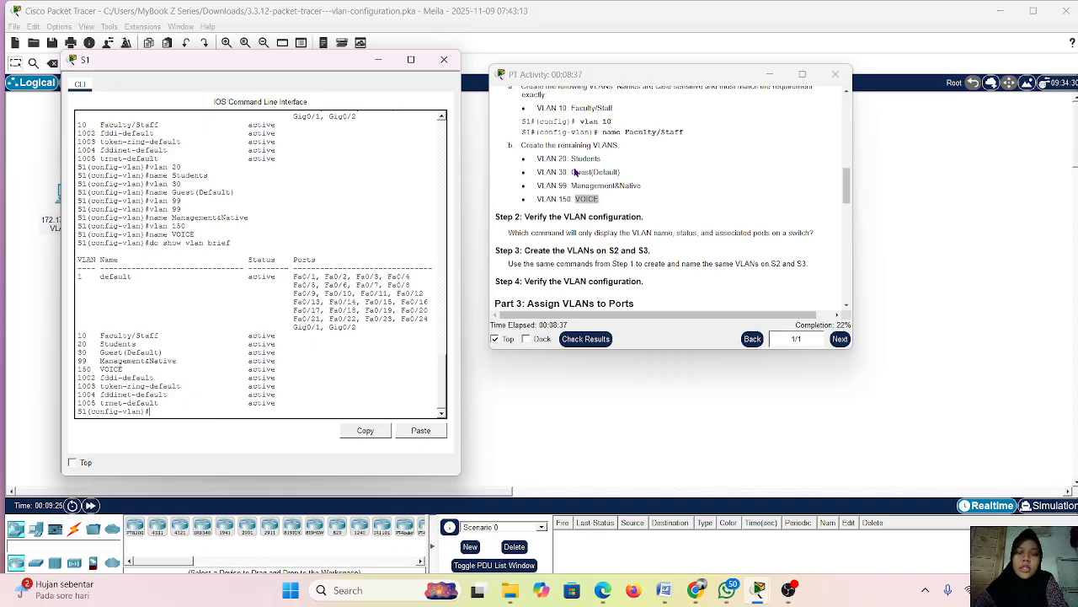
pyautogui.moveTo(96, 335); pyautogui.dragTo(180, 335)
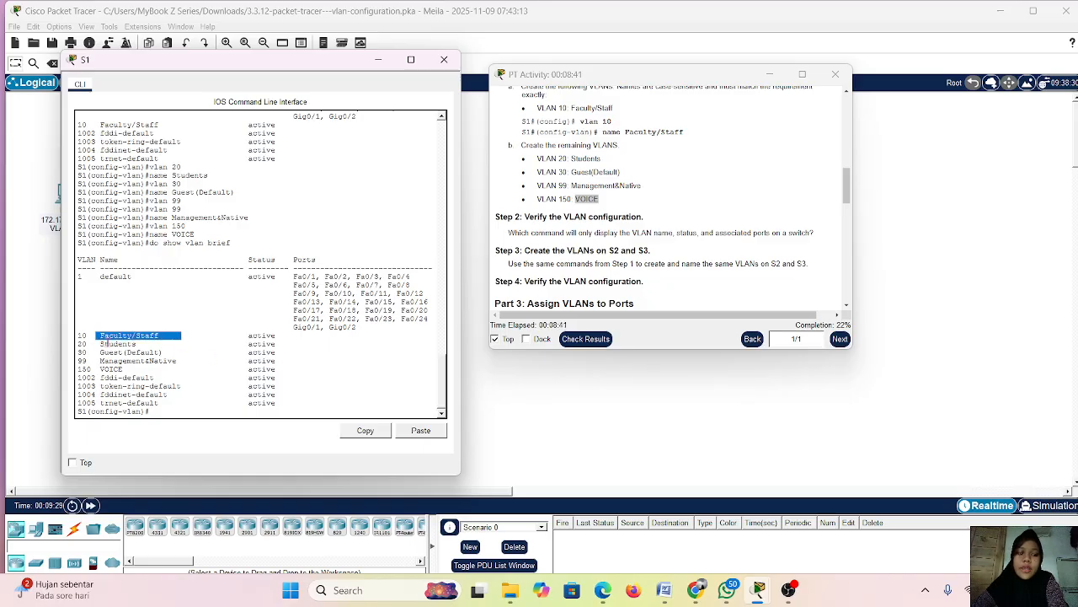
pyautogui.moveTo(100, 343); pyautogui.dragTo(169, 344)
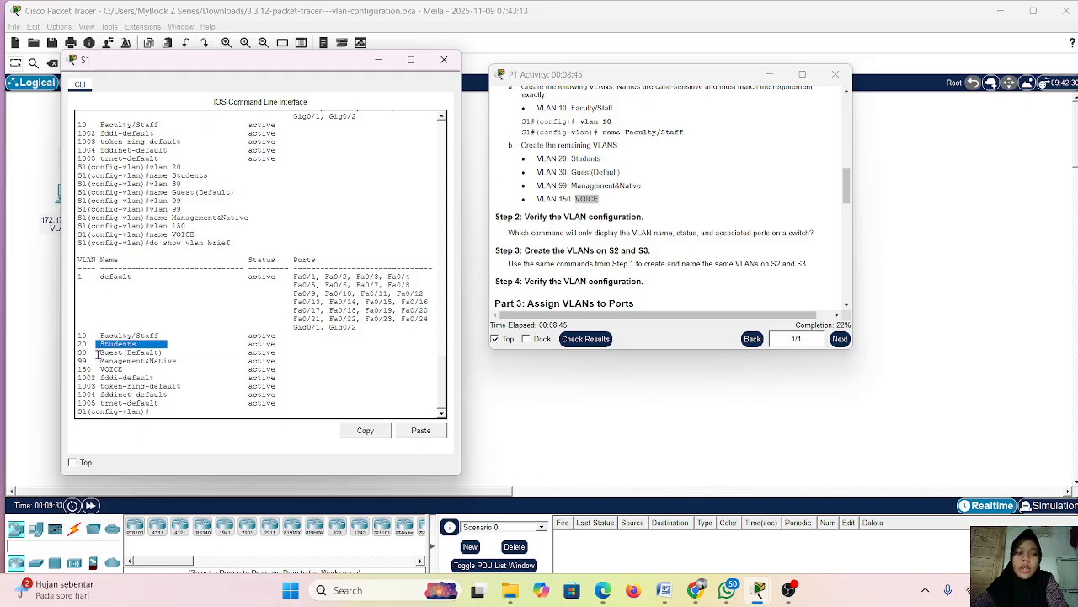
pyautogui.moveTo(86, 353); pyautogui.dragTo(183, 345)
pyautogui.moveTo(98, 352); pyautogui.dragTo(167, 352)
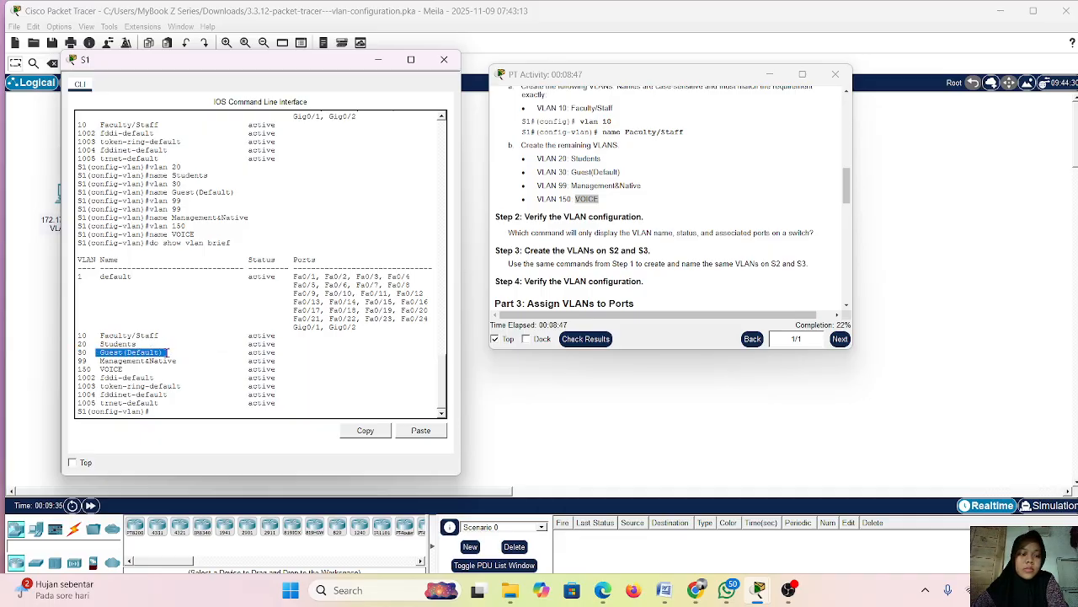
pyautogui.moveTo(99, 365); pyautogui.dragTo(198, 366)
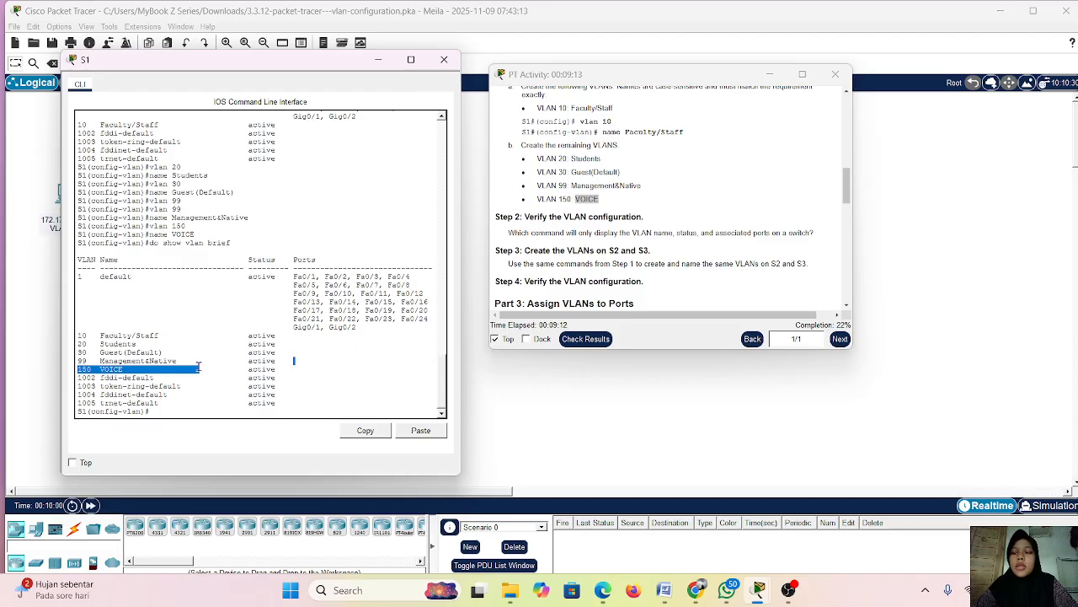
pyautogui.click(174, 414)
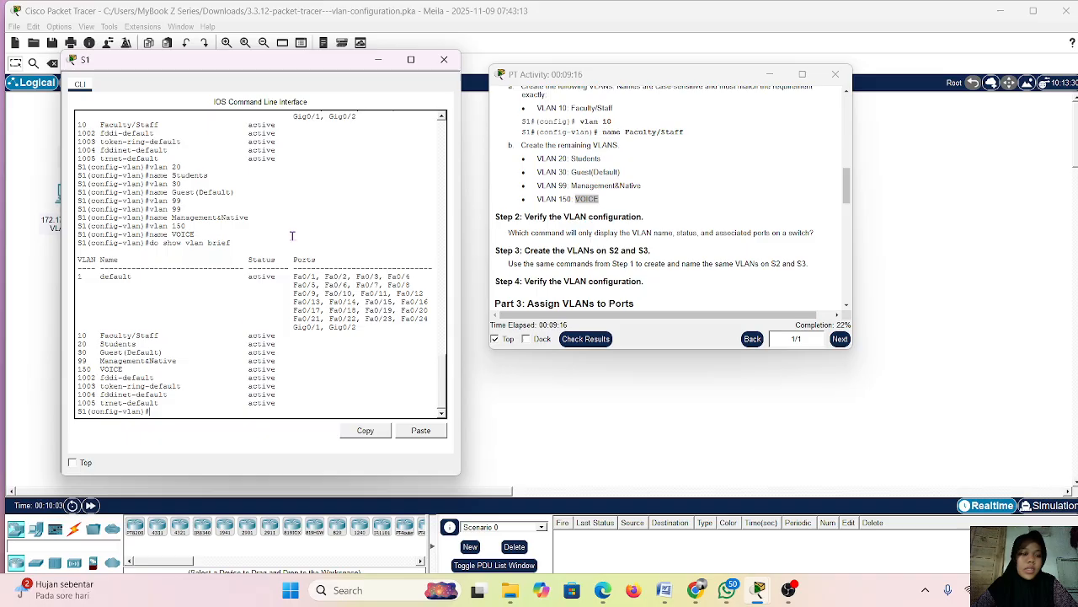
# Minimize the S1 window and open S2's CLI beside the instructions for creating the VLANs on S2 and S3
pyautogui.click(380, 62)
pyautogui.scroll(-3, 603, 250)
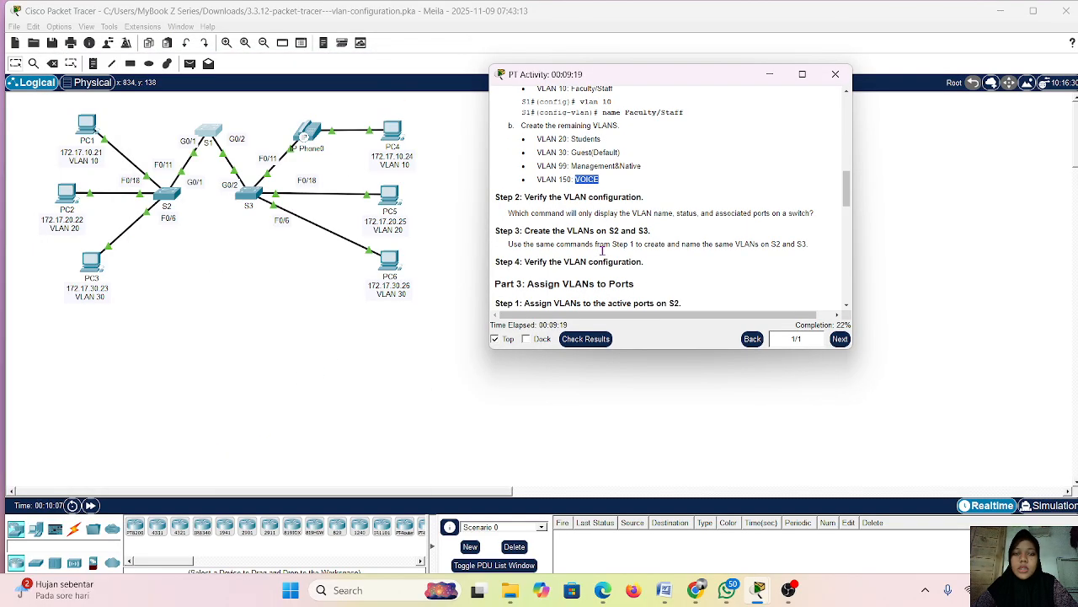
pyautogui.scroll(-1, 603, 250)
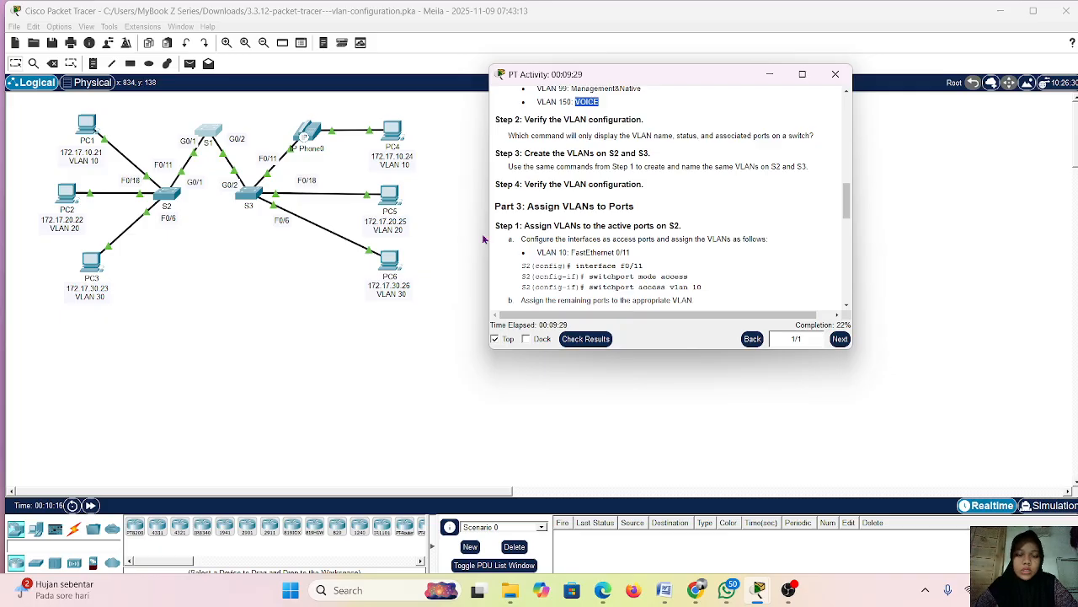
pyautogui.click(171, 198)
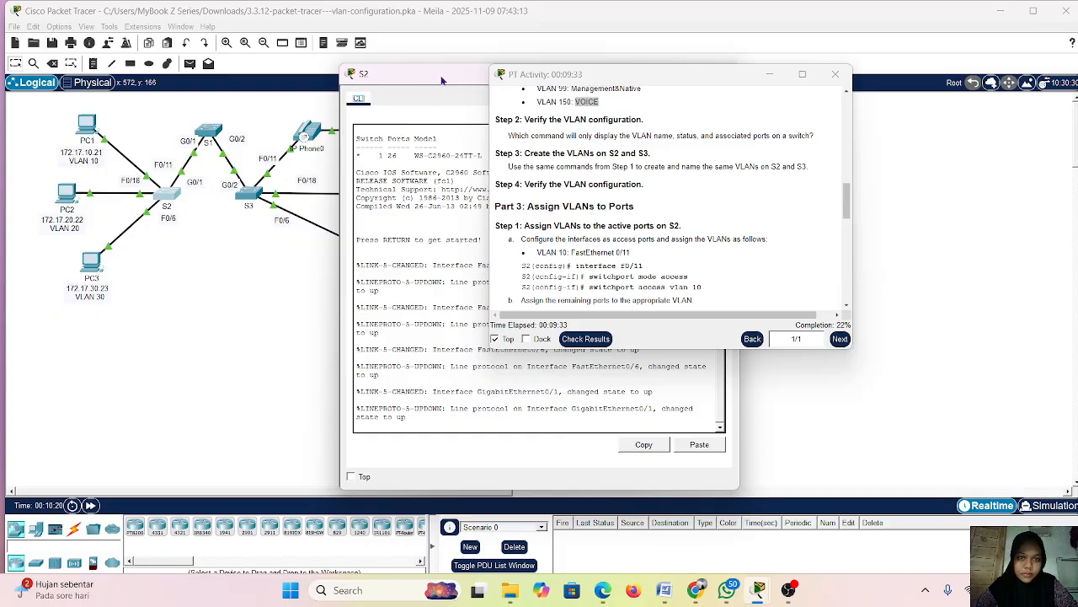
pyautogui.moveTo(447, 74); pyautogui.dragTo(205, 83)
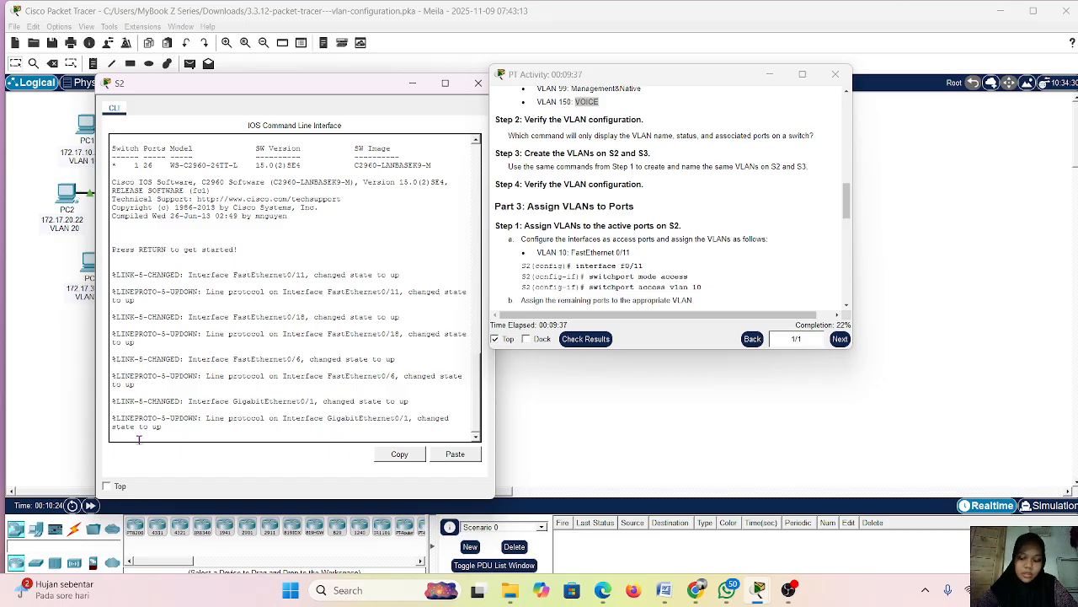
# Enter privileged mode and then global configuration mode on S2 with en and CONF T
pyautogui.press('Return')
pyautogui.write('en')
pyautogui.press('Return')
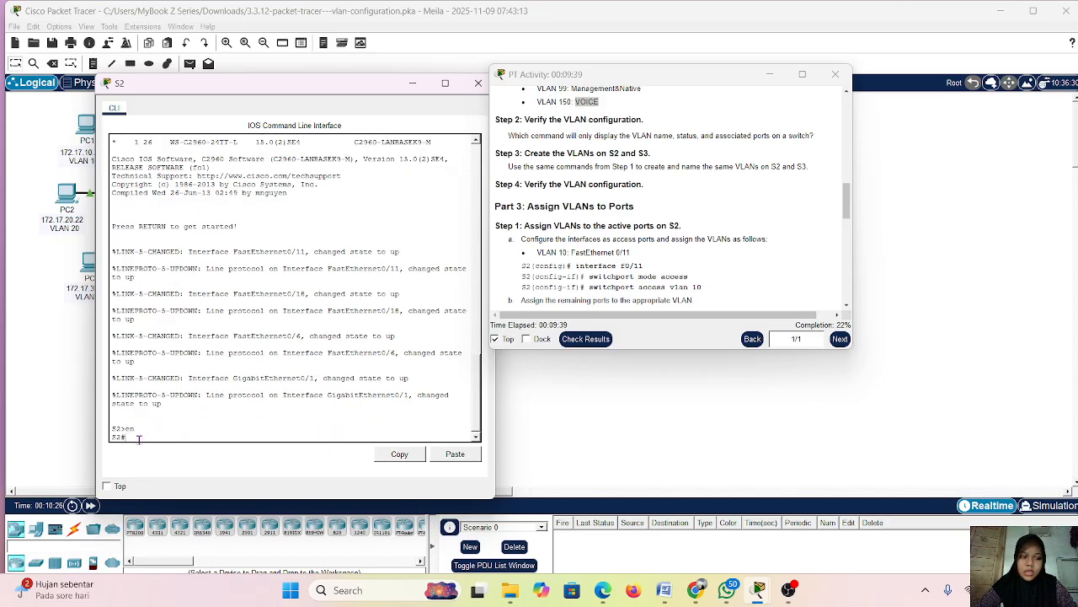
pyautogui.write('CONF T')
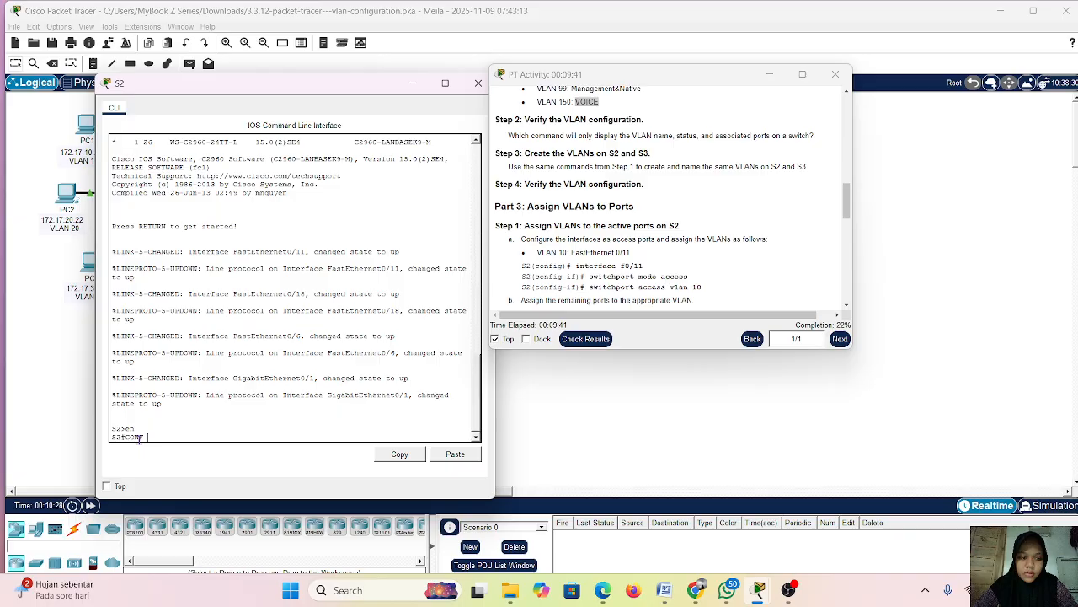
pyautogui.press('Return')
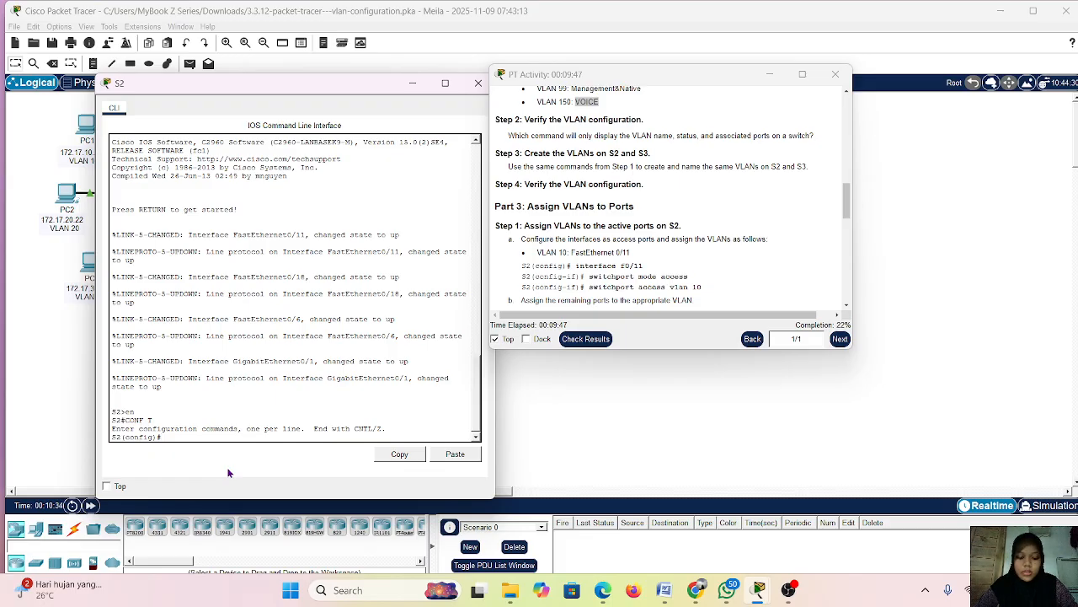
# Create VLAN 10 on S2 and highlight the S2 and S3 switch names in the Step 3 instruction
pyautogui.write('vlan')
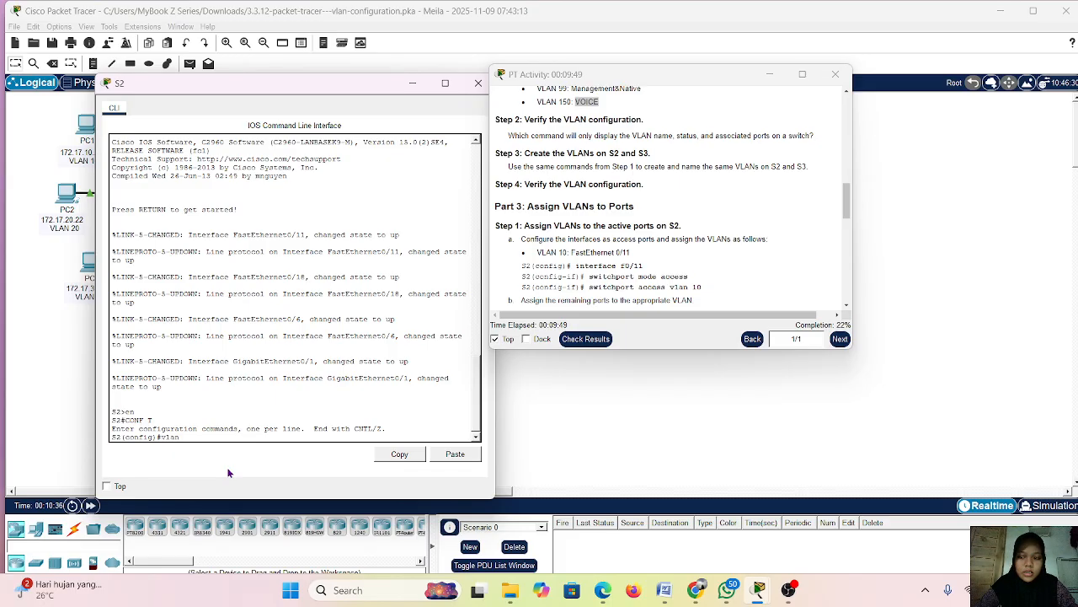
pyautogui.write('10')
pyautogui.press('Return')
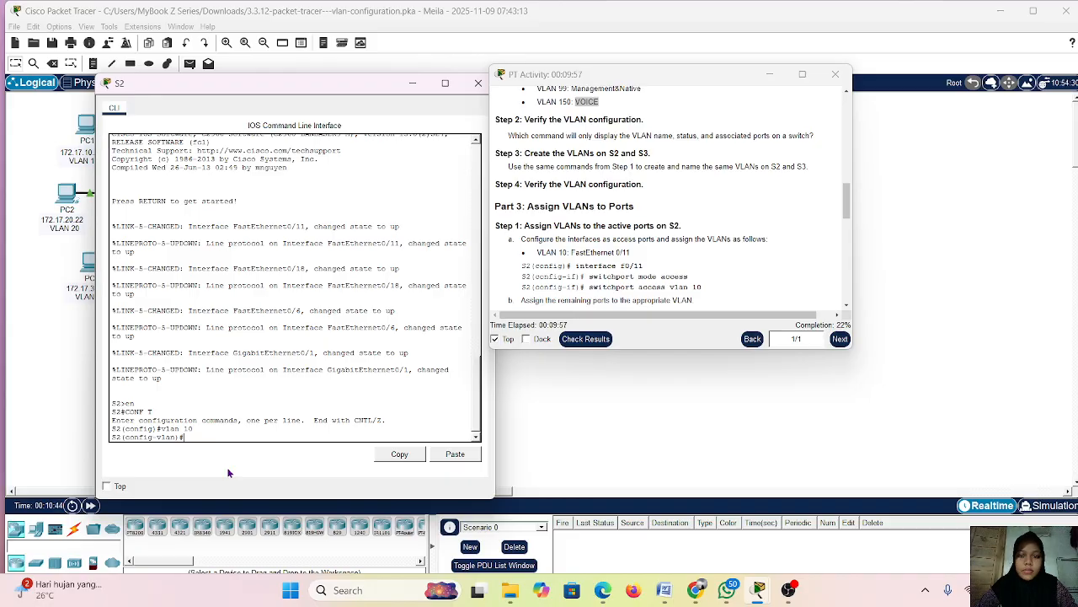
pyautogui.scroll(-1, 520, 133)
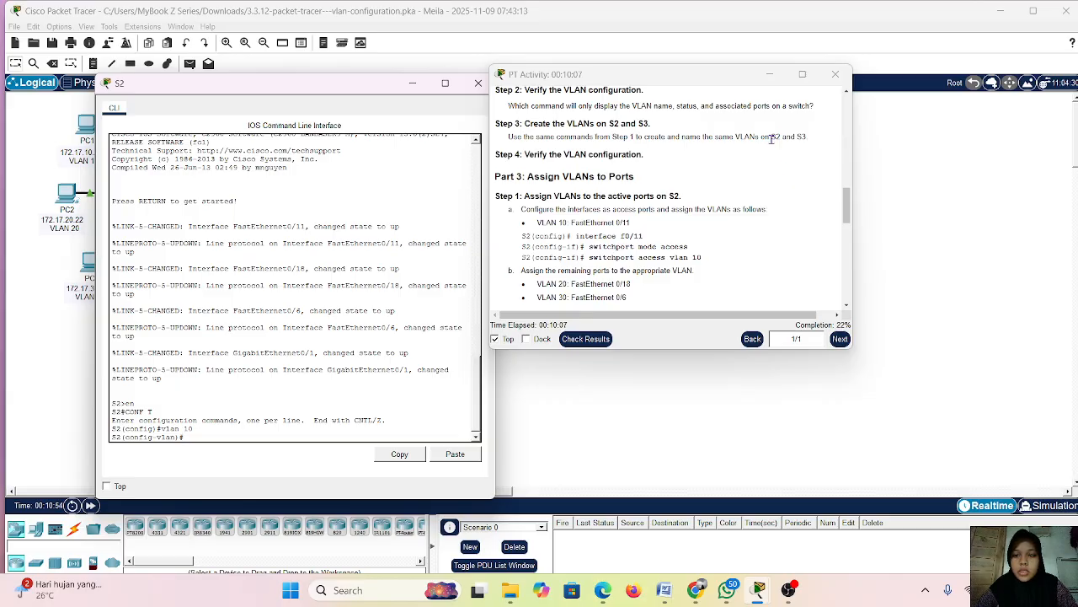
pyautogui.moveTo(772, 137); pyautogui.dragTo(809, 138)
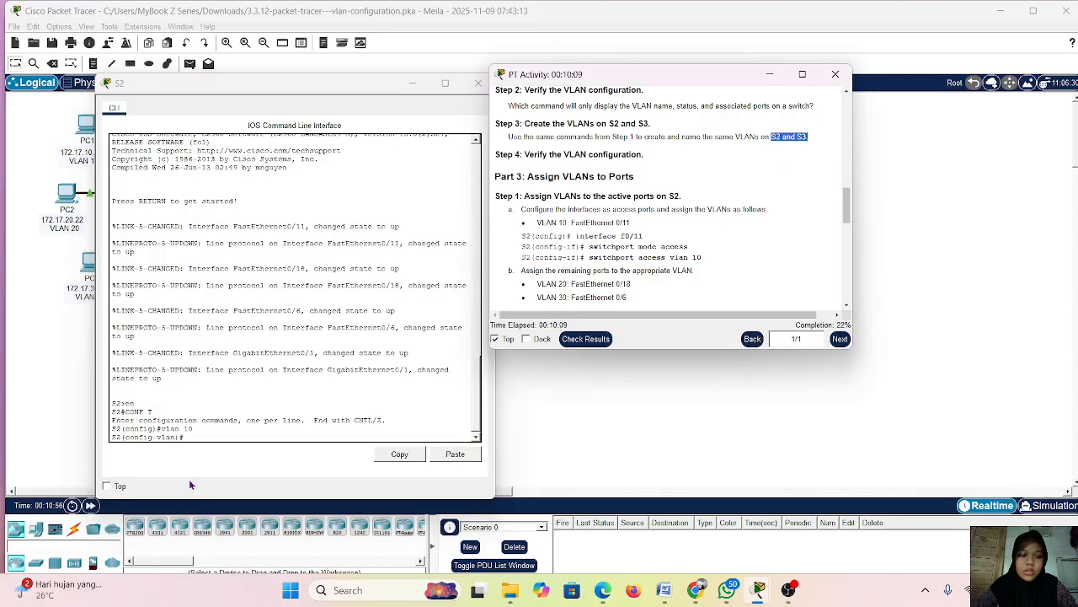
pyautogui.click(214, 435)
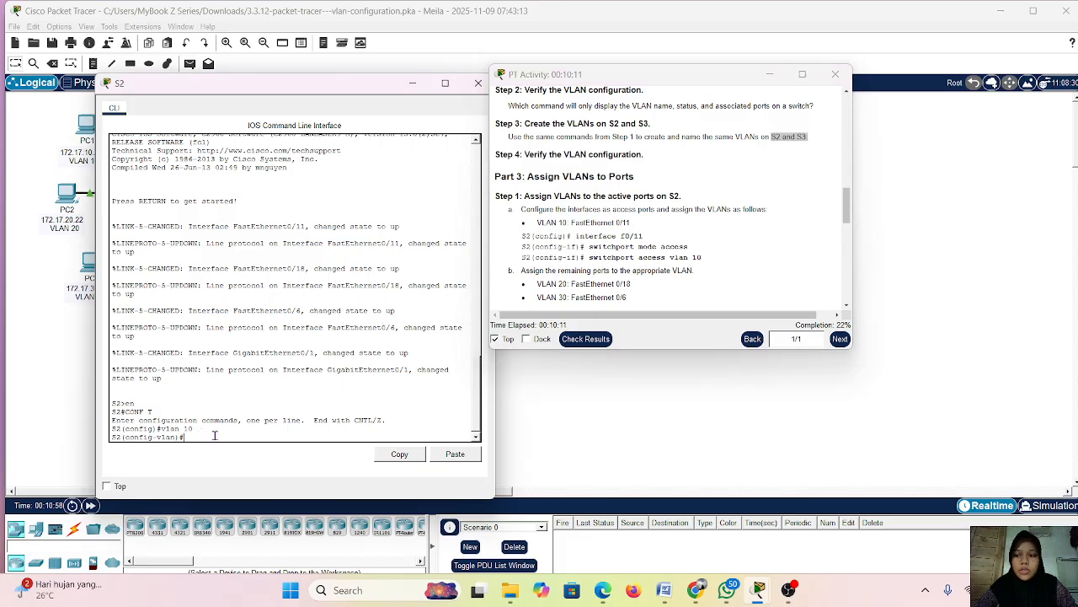
# Name VLAN 10 on S2 Faculty/Staff, copying the name from the activity instructions
pyautogui.write('name')
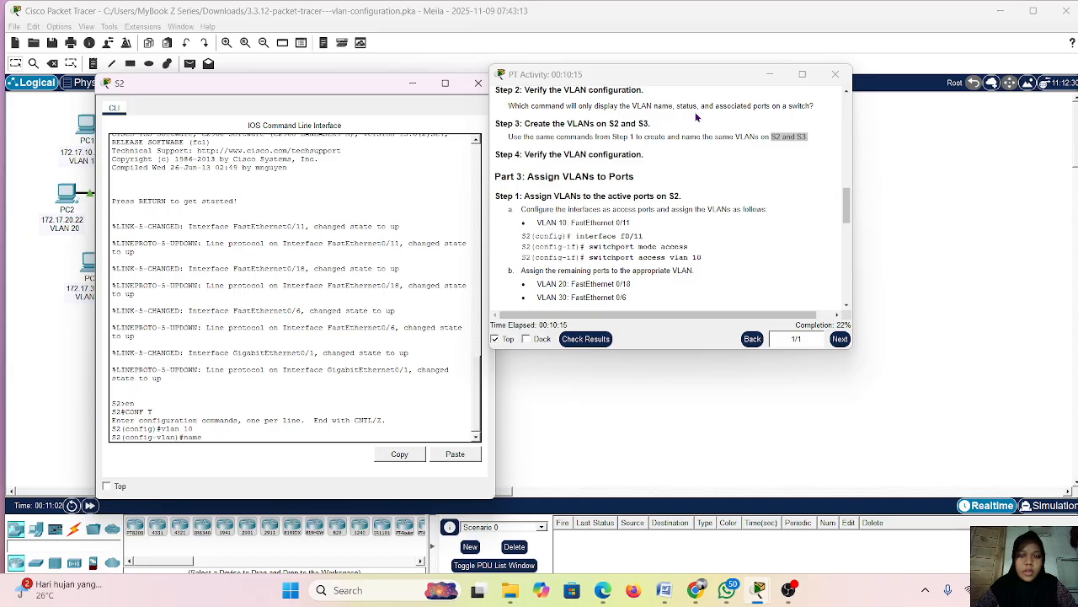
pyautogui.scroll(3, 686, 109)
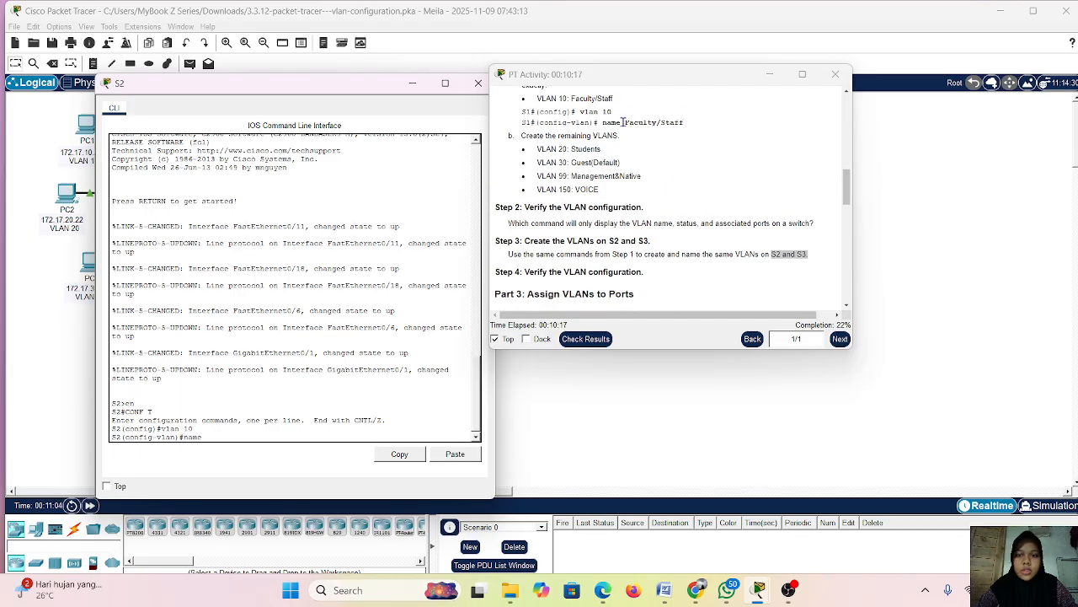
pyautogui.moveTo(625, 122); pyautogui.dragTo(683, 123)
pyautogui.hotkey('ctrl', 'c')
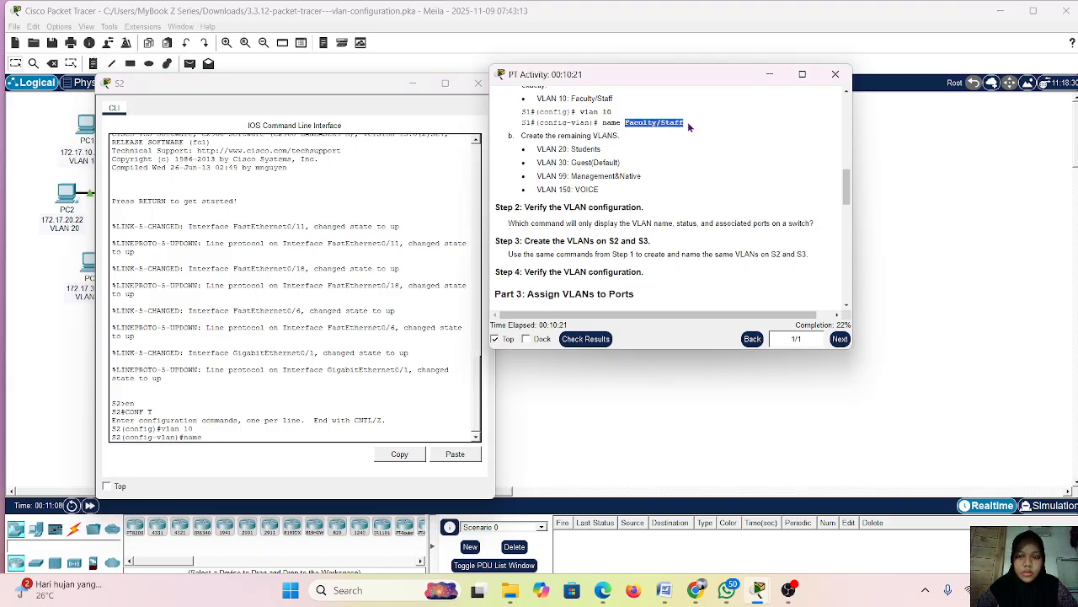
pyautogui.rightClick(217, 437)
pyautogui.click(238, 453)
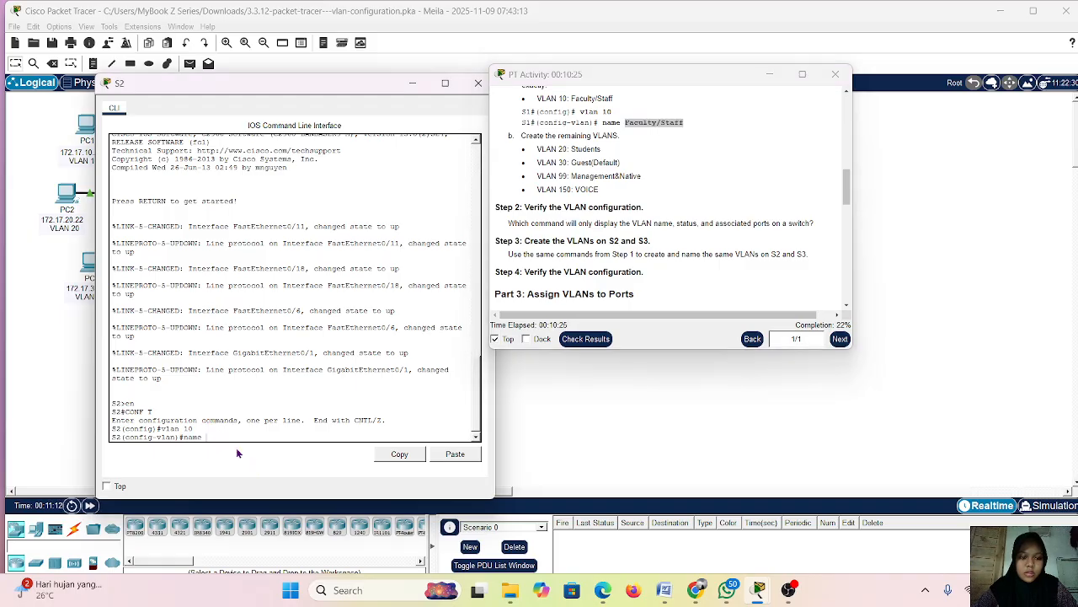
pyautogui.rightClick(228, 433)
pyautogui.click(246, 449)
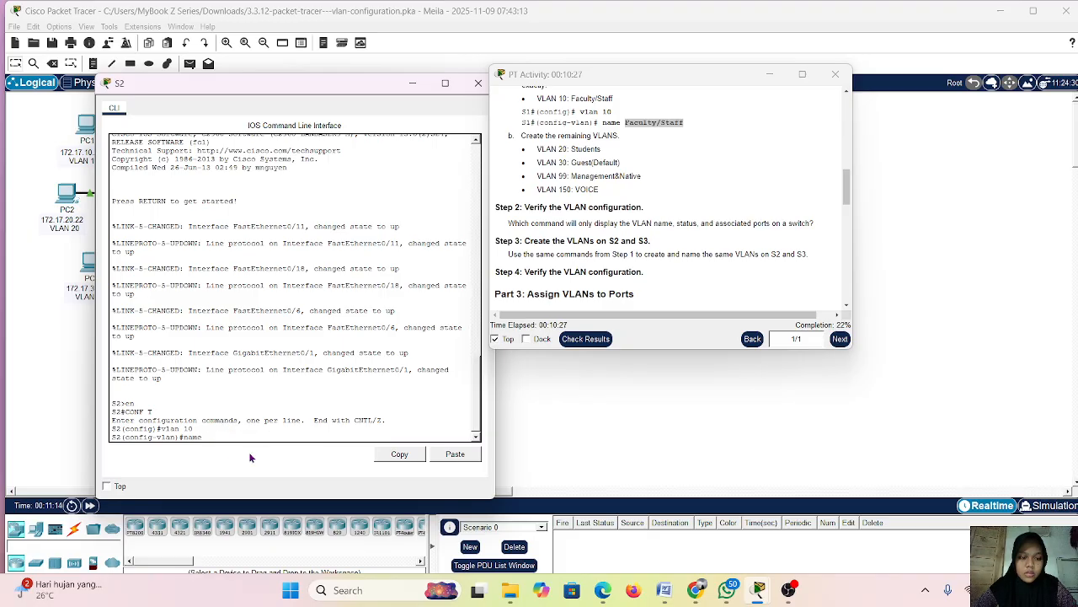
pyautogui.press('Return')
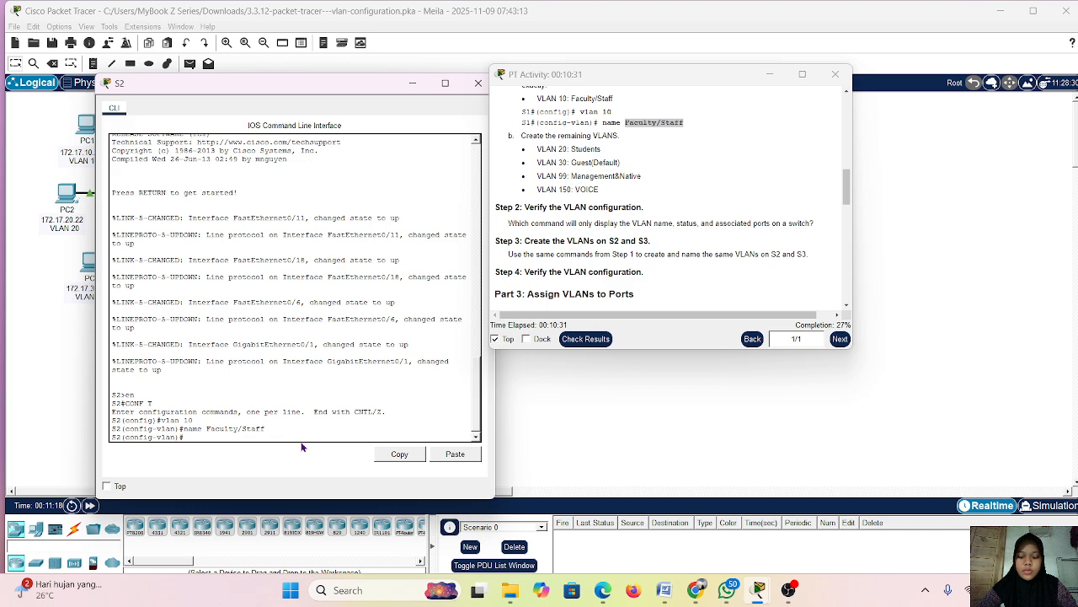
# Create VLAN 20 on S2 with the command vlan 20
pyautogui.write('vlan 10')
pyautogui.press('BackSpace')
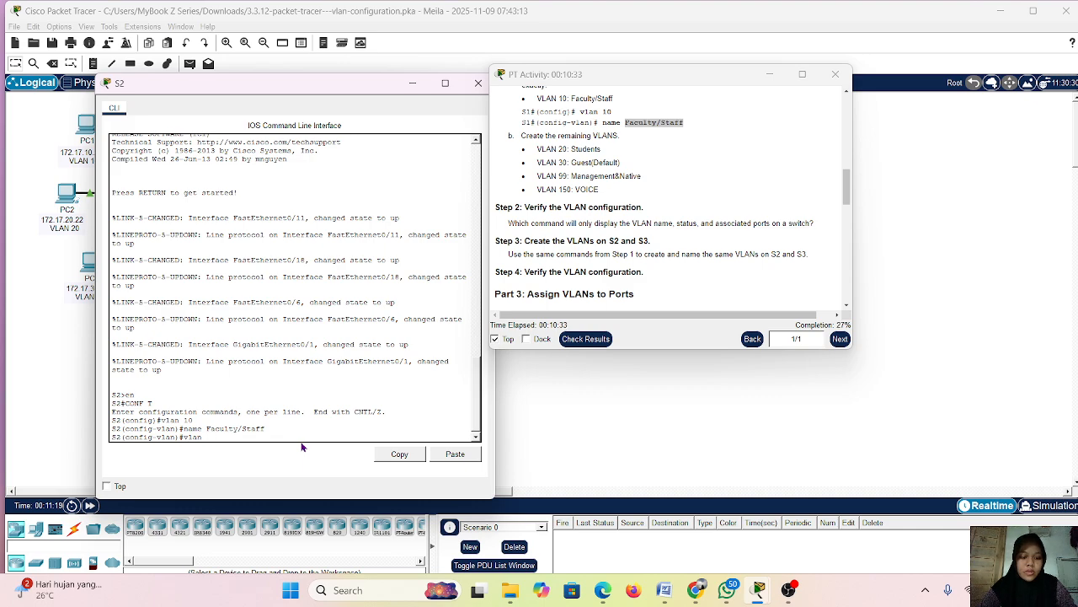
pyautogui.write('20')
pyautogui.press('Return')
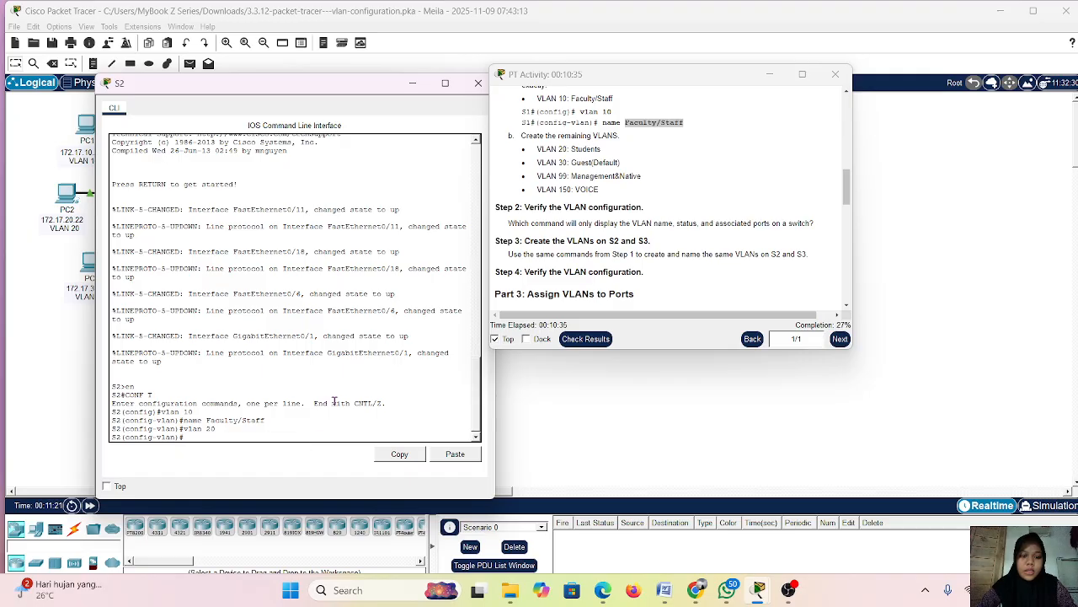
# Name VLAN 20 on S2 Students by reusing the earlier name command with the name copied from the instructions
pyautogui.press('Up')
pyautogui.press('Up')
pyautogui.press('BackSpace')
pyautogui.press('BackSpace')
pyautogui.press('BackSpace')
pyautogui.press('BackSpace')
pyautogui.press('BackSpace')
pyautogui.press('BackSpace')
pyautogui.press('BackSpace')
pyautogui.press('BackSpace')
pyautogui.press('BackSpace')
pyautogui.press('BackSpace')
pyautogui.press('BackSpace')
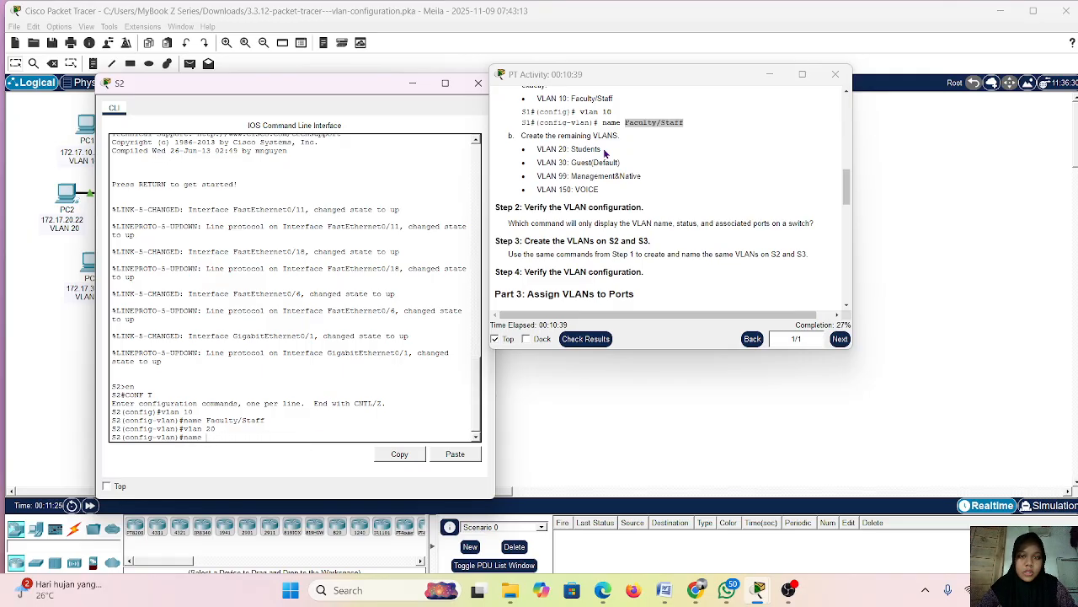
pyautogui.moveTo(571, 149); pyautogui.dragTo(601, 150)
pyautogui.hotkey('ctrl', 'c')
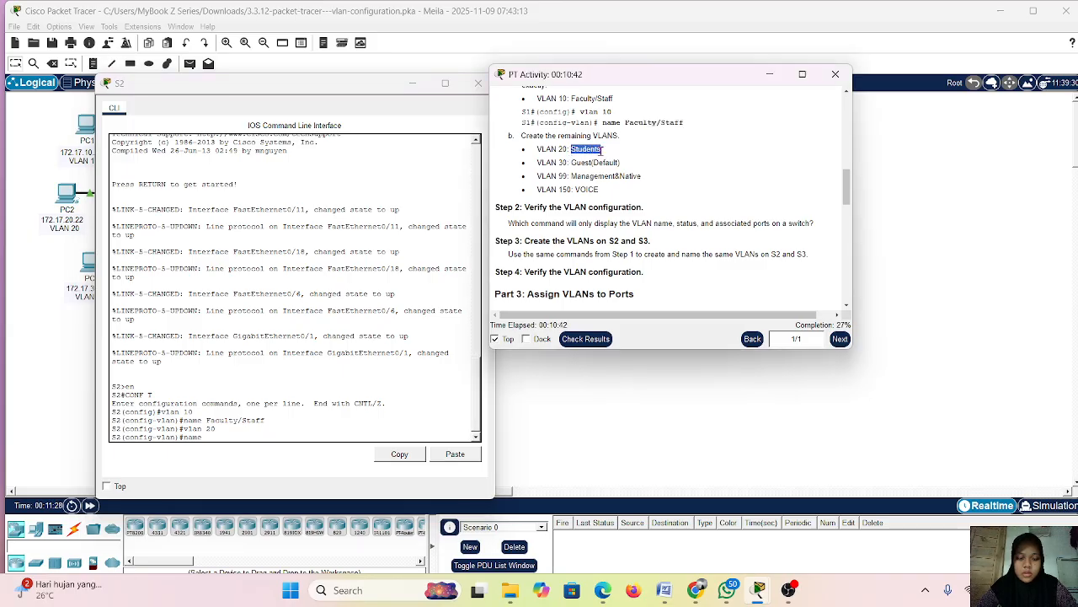
pyautogui.click(225, 432)
pyautogui.rightClick(225, 438)
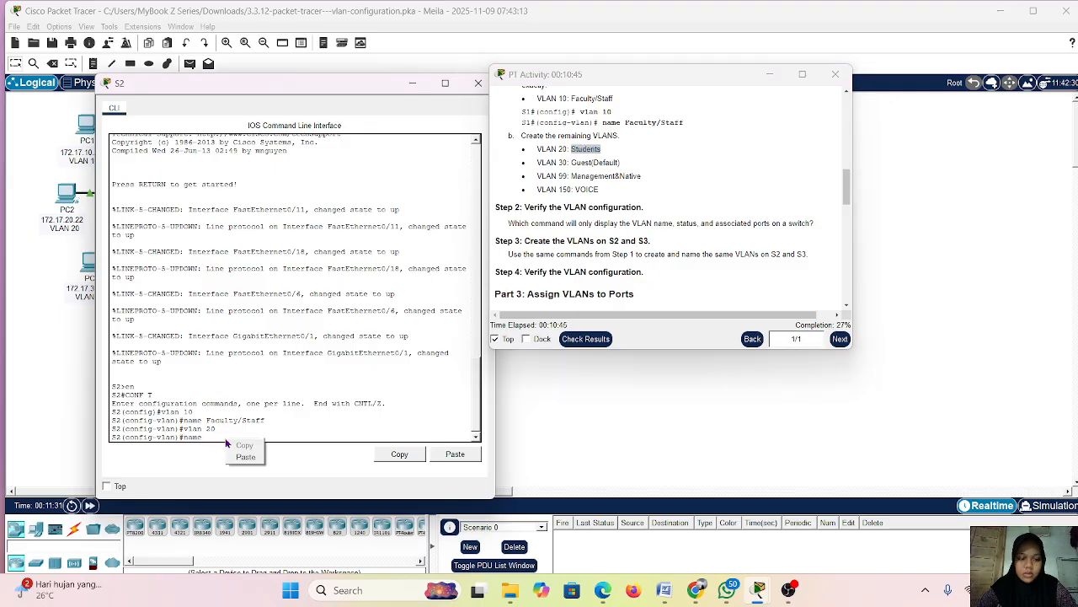
pyautogui.click(246, 461)
pyautogui.press('Return')
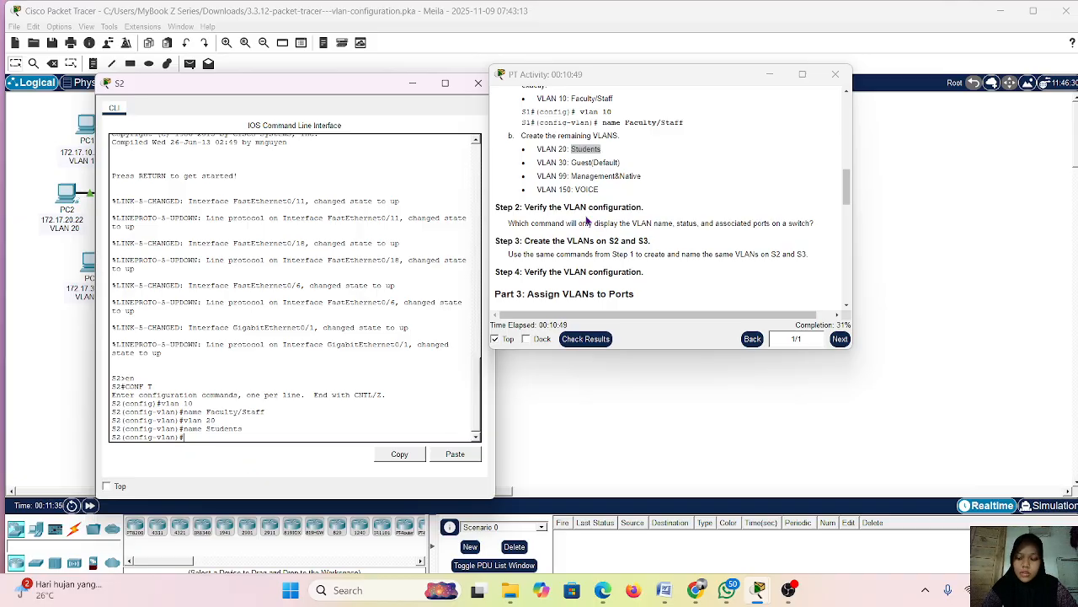
# Create VLAN 30 on S2 with the command vlan 30
pyautogui.write('vlan 30')
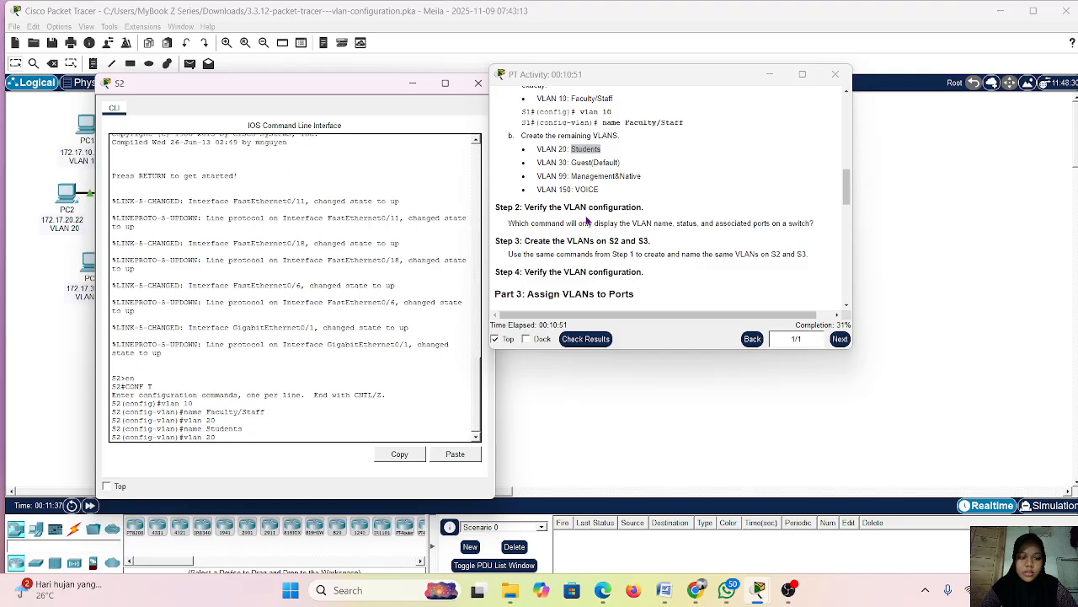
pyautogui.press('BackSpace')
pyautogui.press('BackSpace')
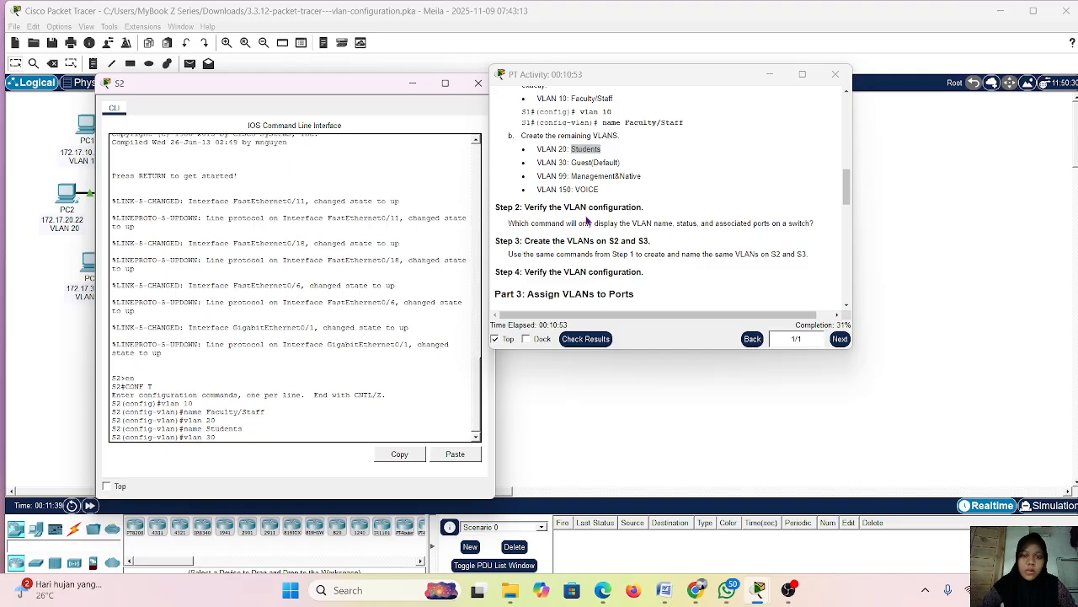
pyautogui.press('Return')
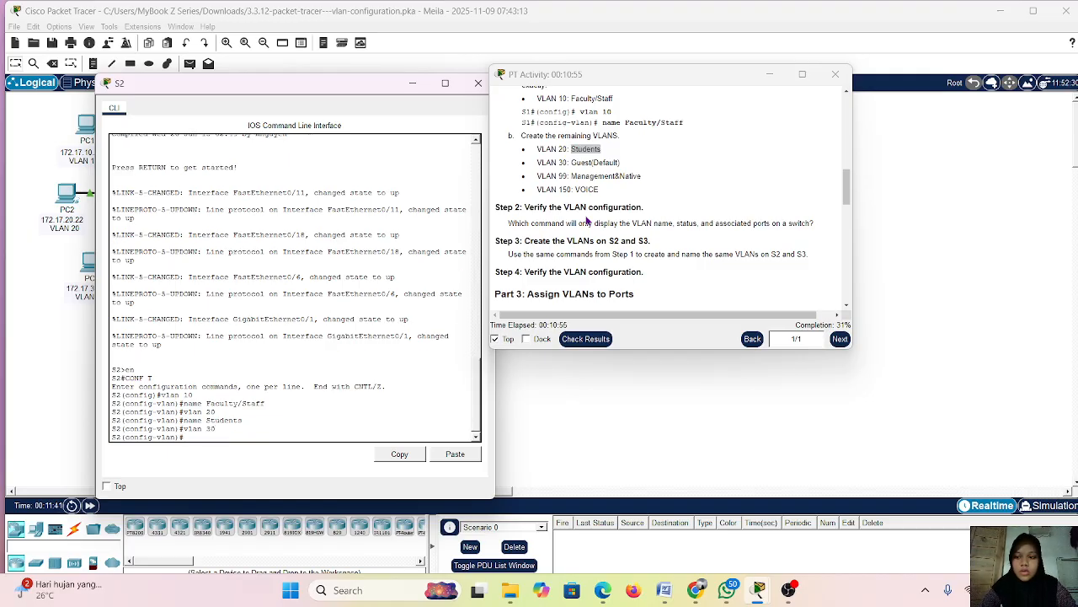
# Name VLAN 30 on S2 Guest(Default) by reusing the earlier name command with the name copied from the instructions
pyautogui.press('Up')
pyautogui.press('Up')
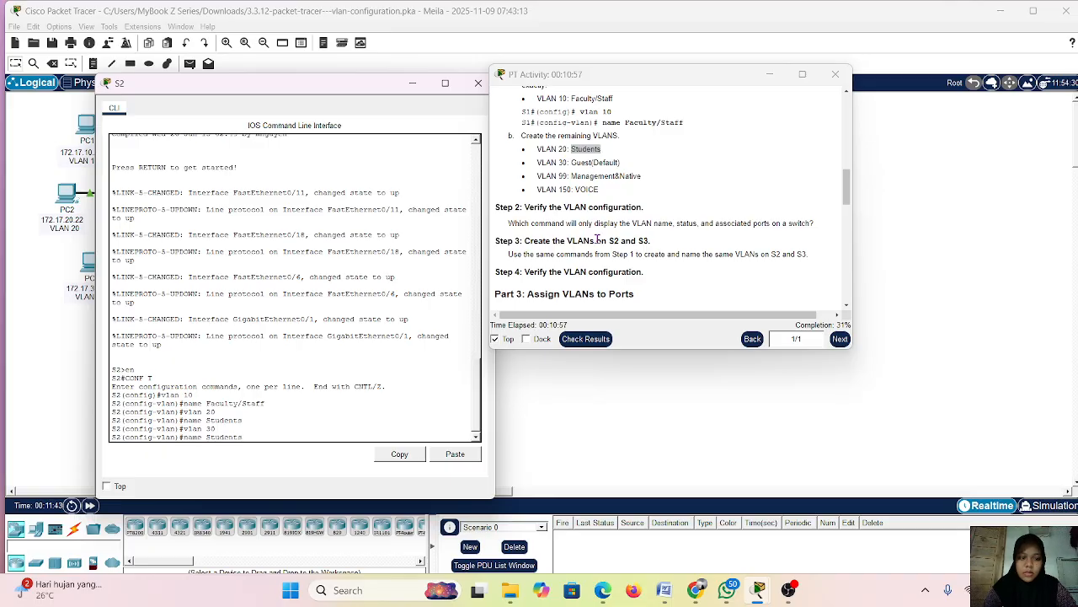
pyautogui.press('BackSpace')
pyautogui.press('BackSpace')
pyautogui.press('BackSpace')
pyautogui.moveTo(571, 162); pyautogui.dragTo(625, 169)
pyautogui.hotkey('ctrl', 'c')
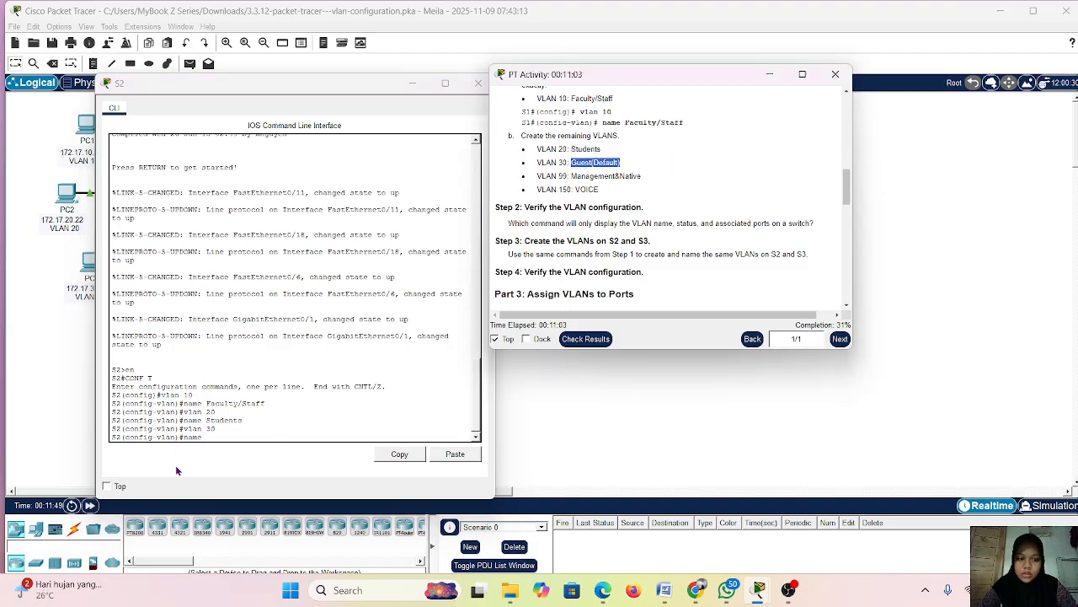
pyautogui.click(217, 439)
pyautogui.rightClick(219, 441)
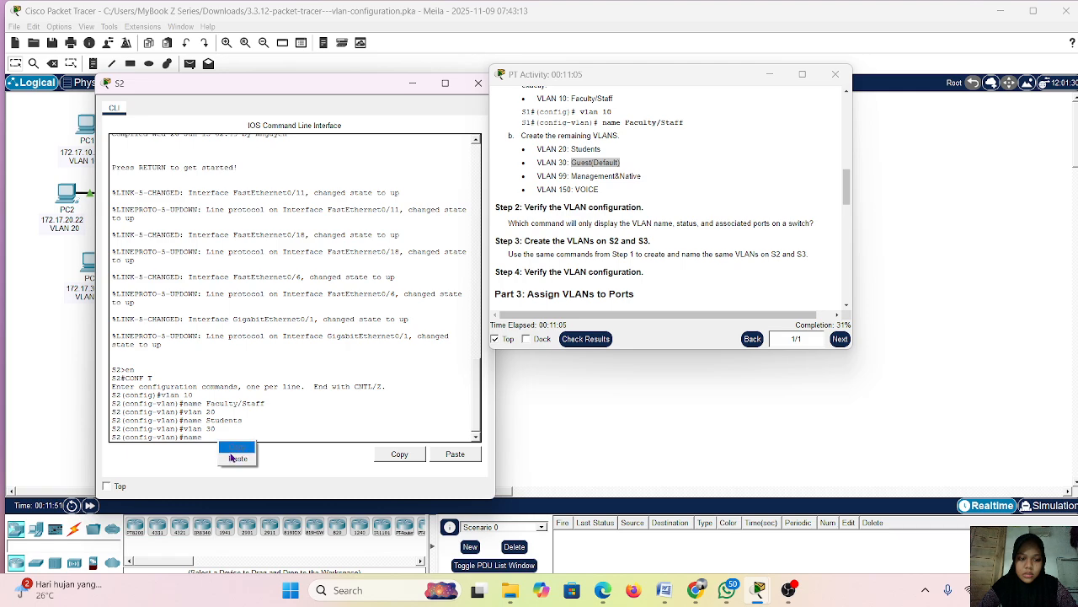
pyautogui.click(236, 456)
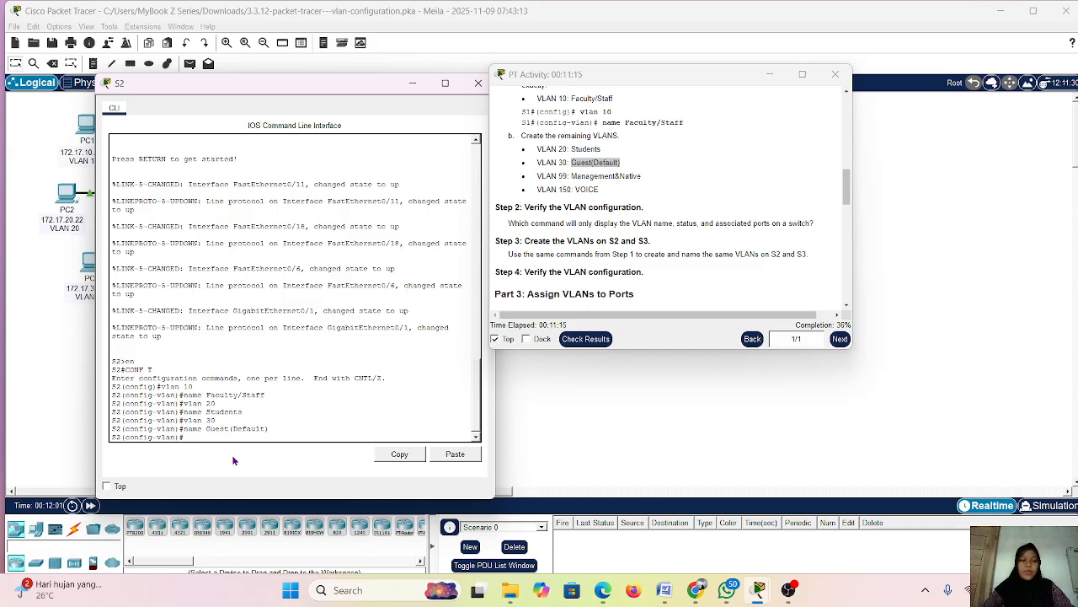
# Create VLAN 99 on S2 by recalling the previous vlan command and changing its number to 99
pyautogui.press('Up')
pyautogui.press('Up')
pyautogui.press('Up')
pyautogui.press('Down')
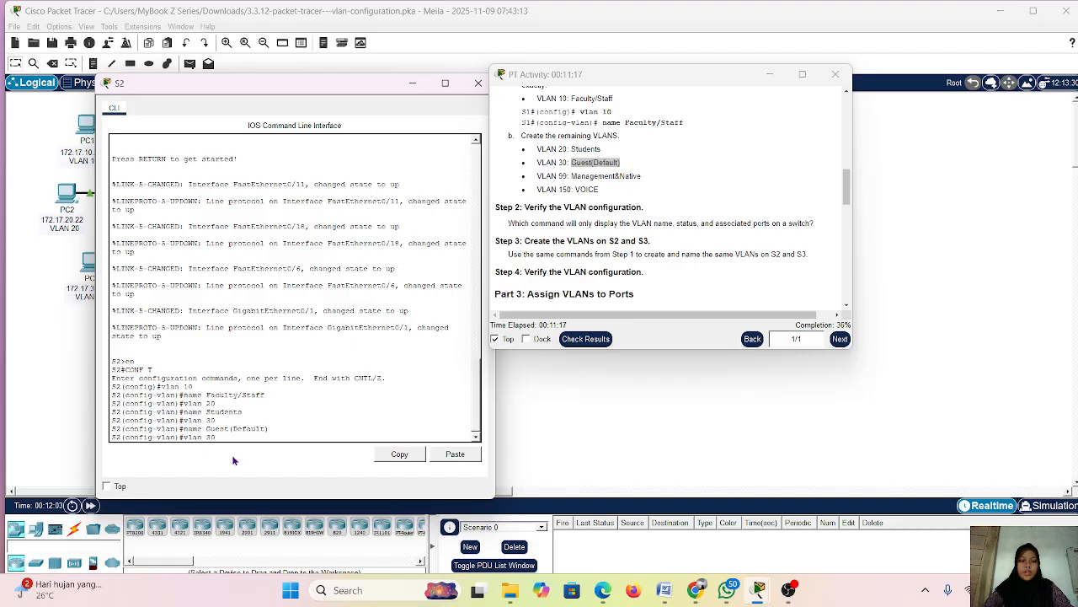
pyautogui.press('BackSpace')
pyautogui.press('BackSpace')
pyautogui.write('99')
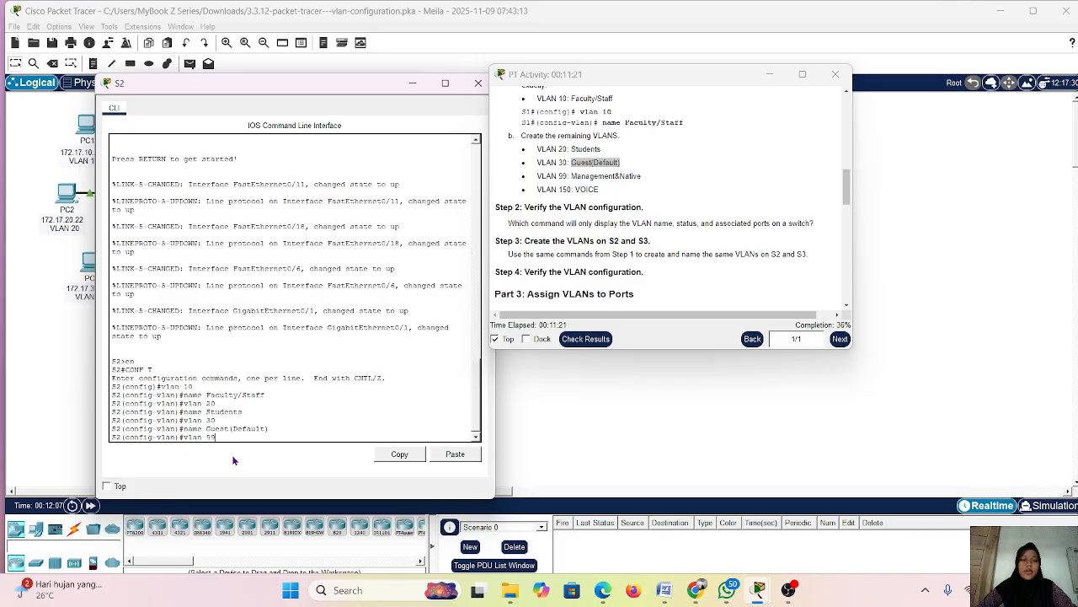
pyautogui.press('Return')
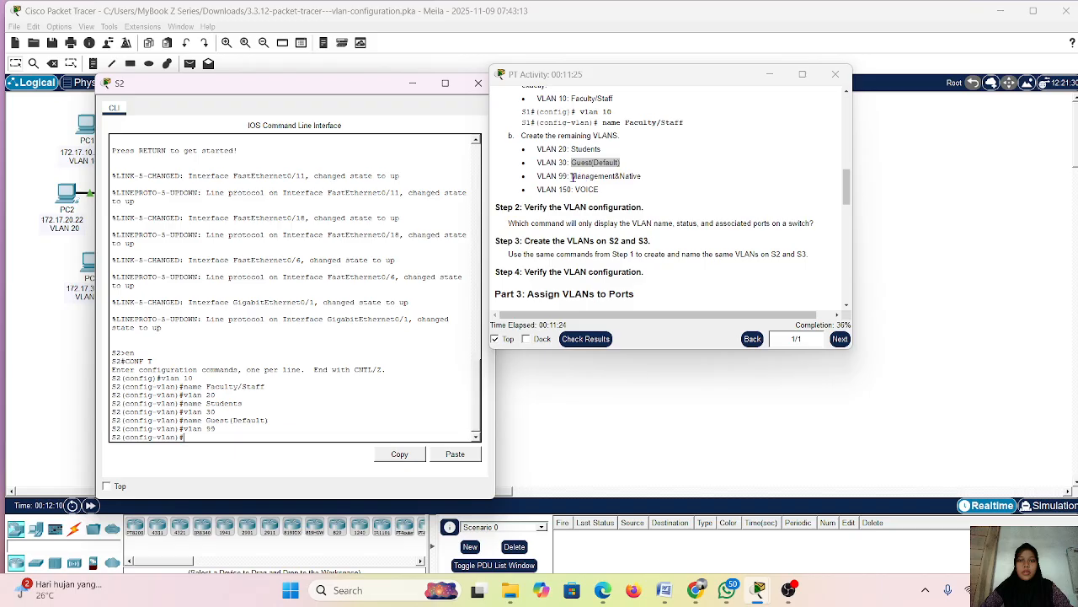
# Name VLAN 99 on S2 Management&Native by reusing the earlier name command with the name copied from the instructions
pyautogui.moveTo(572, 176); pyautogui.dragTo(644, 178)
pyautogui.hotkey('ctrl', 'c')
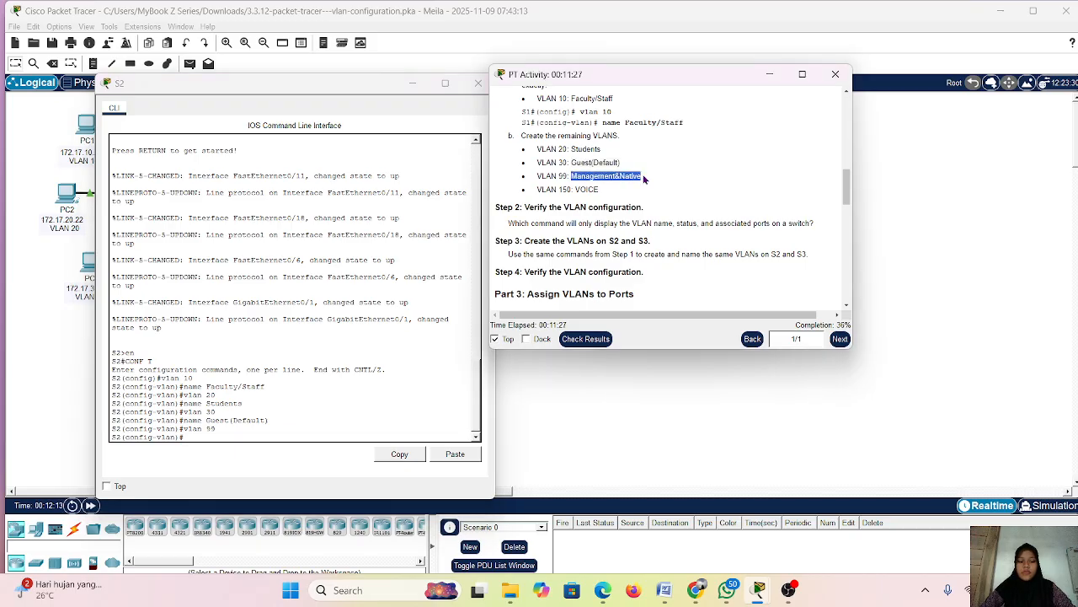
pyautogui.click(211, 436)
pyautogui.press('Up')
pyautogui.press('Up')
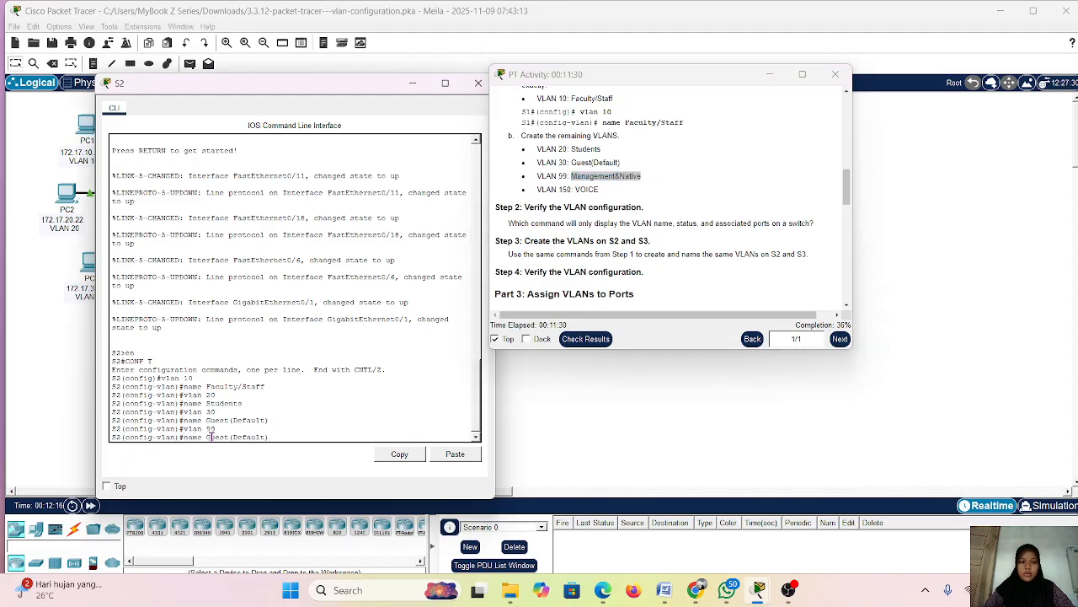
pyautogui.press('BackSpace')
pyautogui.press('BackSpace')
pyautogui.press('BackSpace')
pyautogui.press('BackSpace')
pyautogui.press('BackSpace')
pyautogui.press('BackSpace')
pyautogui.press('BackSpace')
pyautogui.press('BackSpace')
pyautogui.press('BackSpace')
pyautogui.press('BackSpace')
pyautogui.press('BackSpace')
pyautogui.rightClick(211, 437)
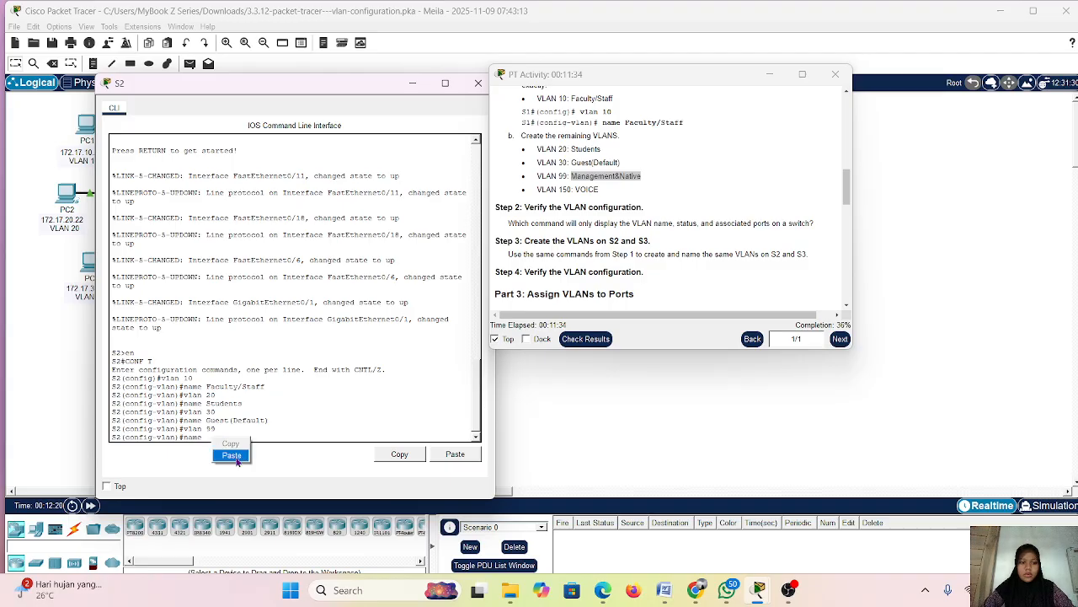
pyautogui.click(224, 452)
pyautogui.press('Return')
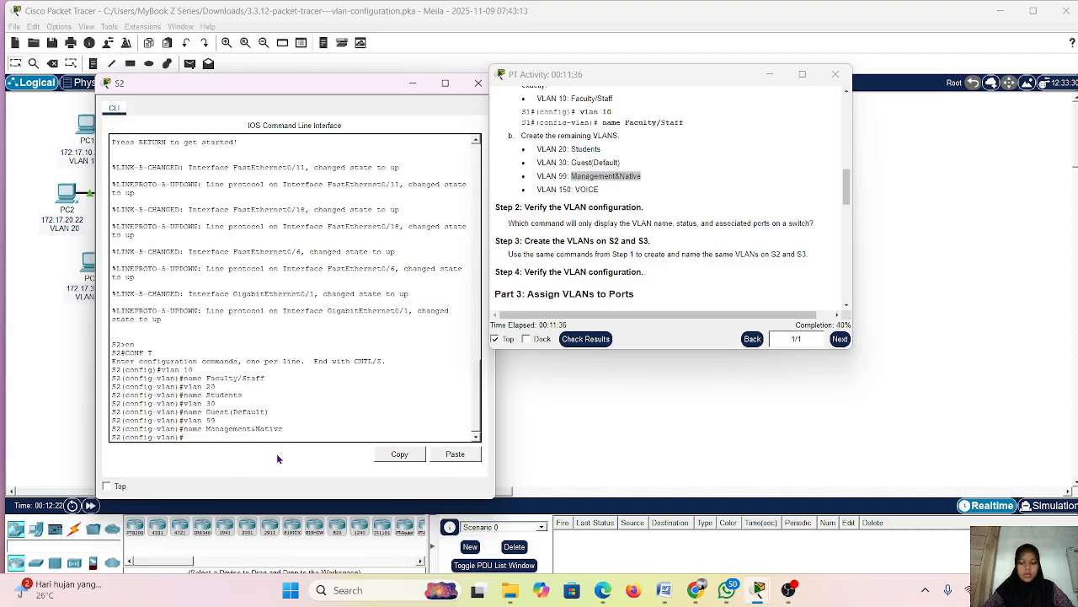
# Create VLAN 150 on S2 by recalling the previous vlan command and changing its number to 150
pyautogui.press('Up')
pyautogui.press('Up')
pyautogui.press('BackSpace')
pyautogui.press('BackSpace')
pyautogui.write('150')
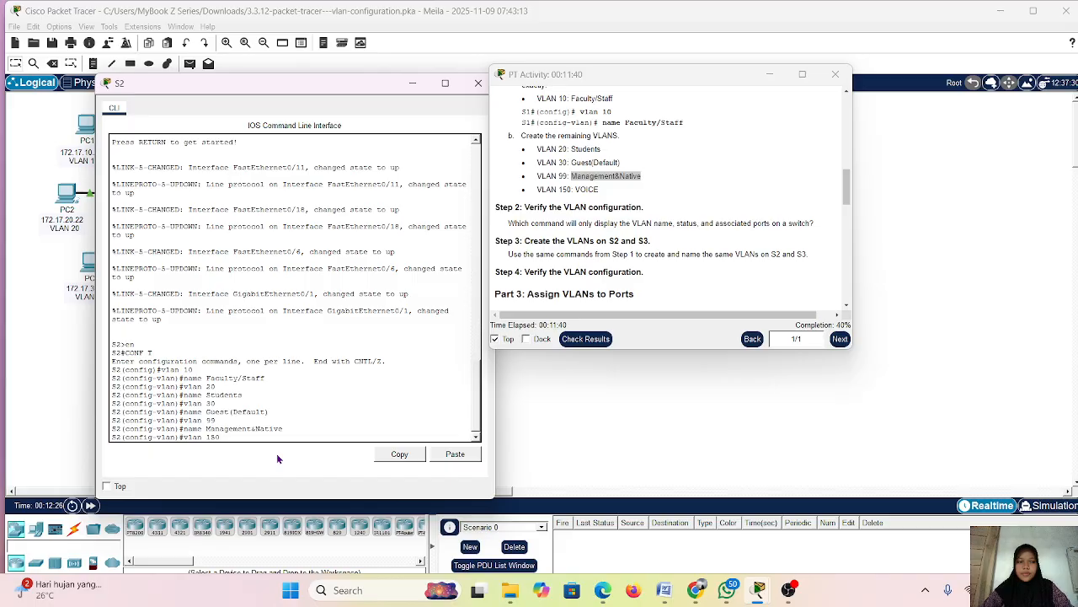
pyautogui.press('Return')
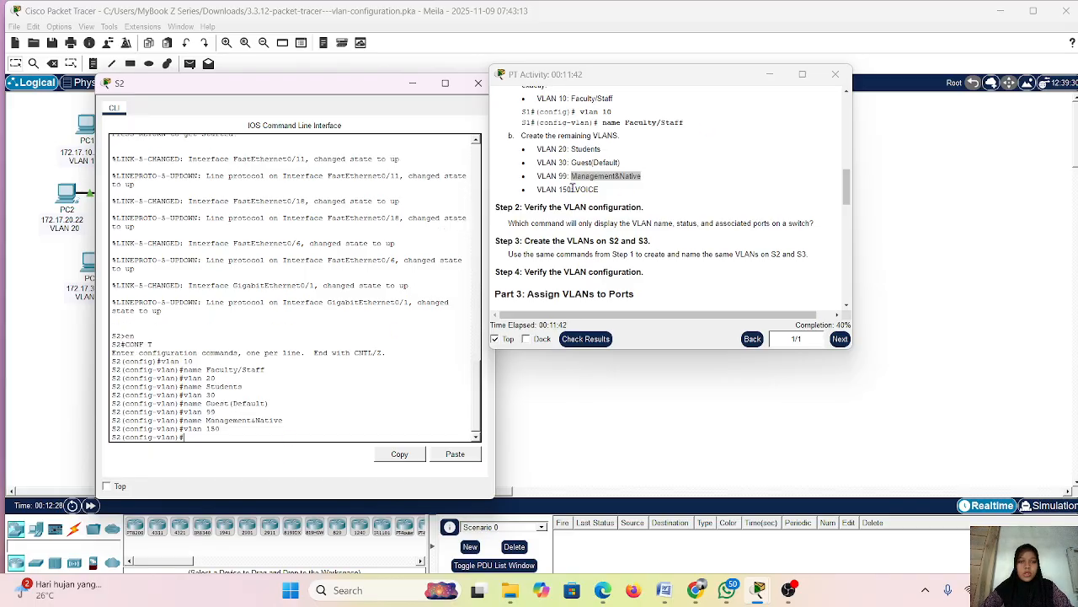
# Name VLAN 150 on S2 VOICE by reusing the earlier name command and replacing the name
pyautogui.press('Up')
pyautogui.press('Up')
pyautogui.press('BackSpace')
pyautogui.press('BackSpace')
pyautogui.press('BackSpace')
pyautogui.press('BackSpace')
pyautogui.press('BackSpace')
pyautogui.press('BackSpace')
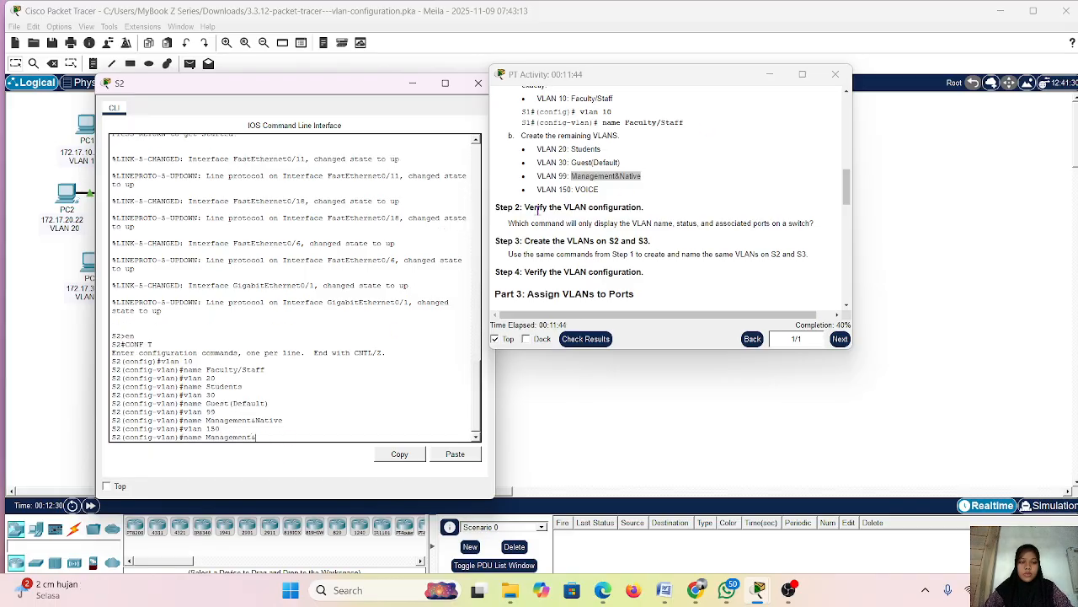
pyautogui.press('BackSpace')
pyautogui.press('BackSpace')
pyautogui.press('BackSpace')
pyautogui.press('BackSpace')
pyautogui.press('BackSpace')
pyautogui.press('BackSpace')
pyautogui.press('BackSpace')
pyautogui.press('BackSpace')
pyautogui.press('BackSpace')
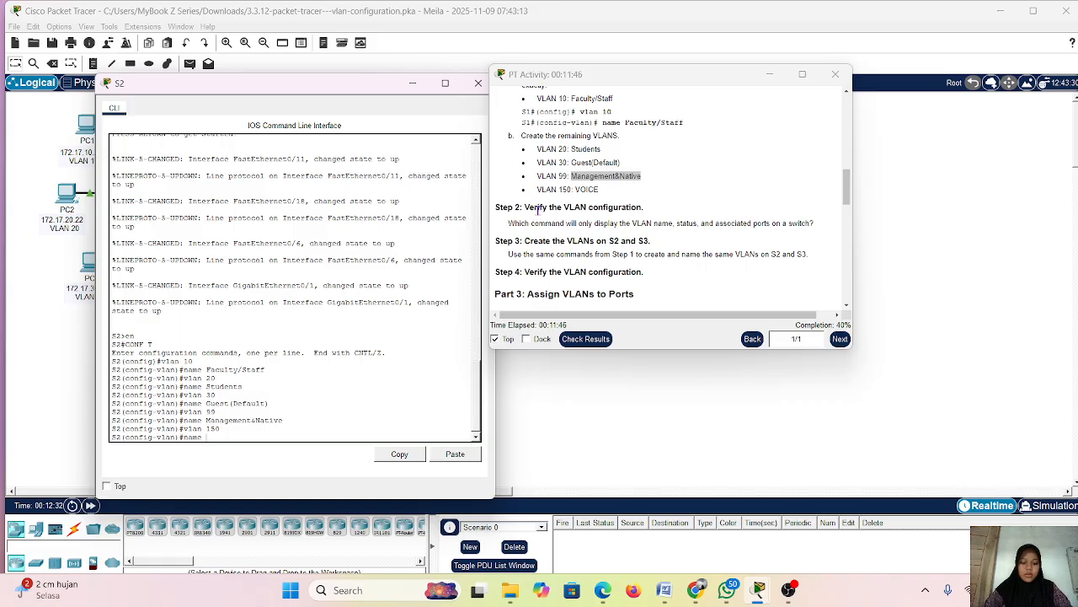
pyautogui.write('VOIC')
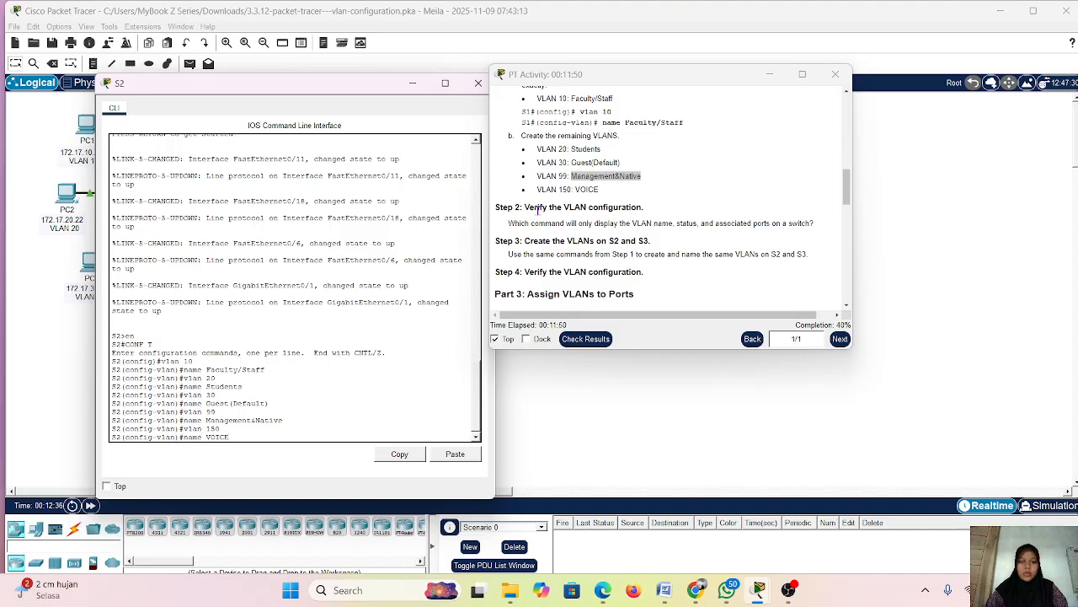
pyautogui.write('E')
pyautogui.press('Return')
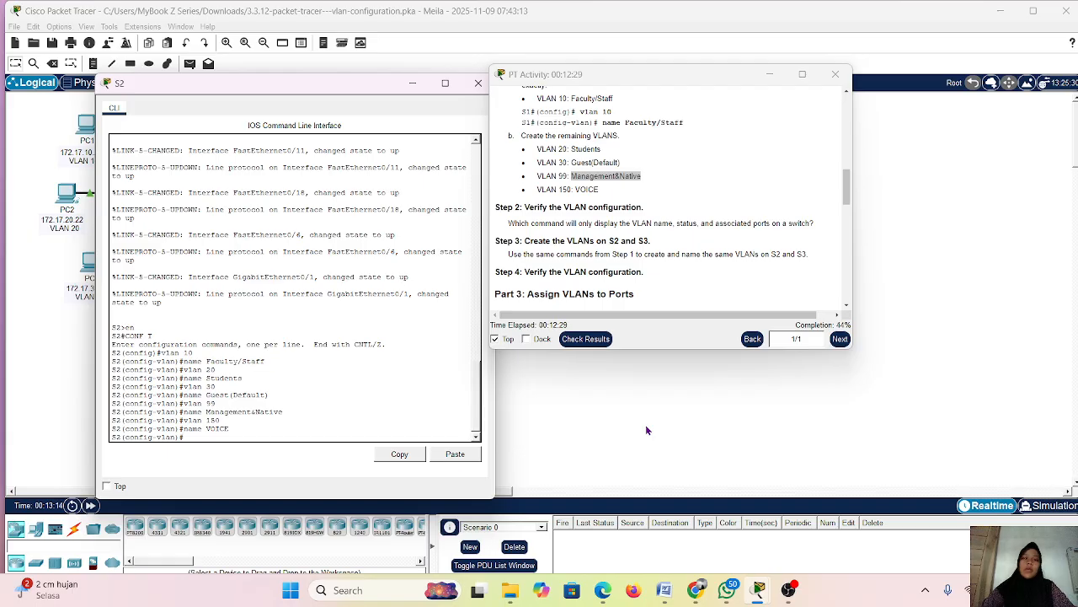
pyautogui.scroll(-2, 684, 270)
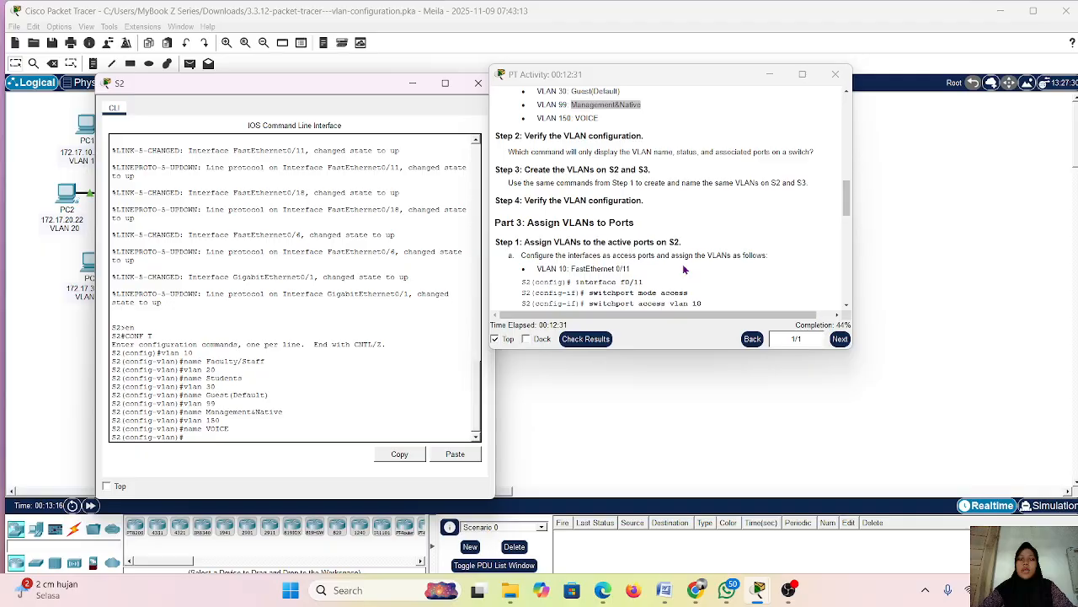
pyautogui.scroll(-3, 684, 270)
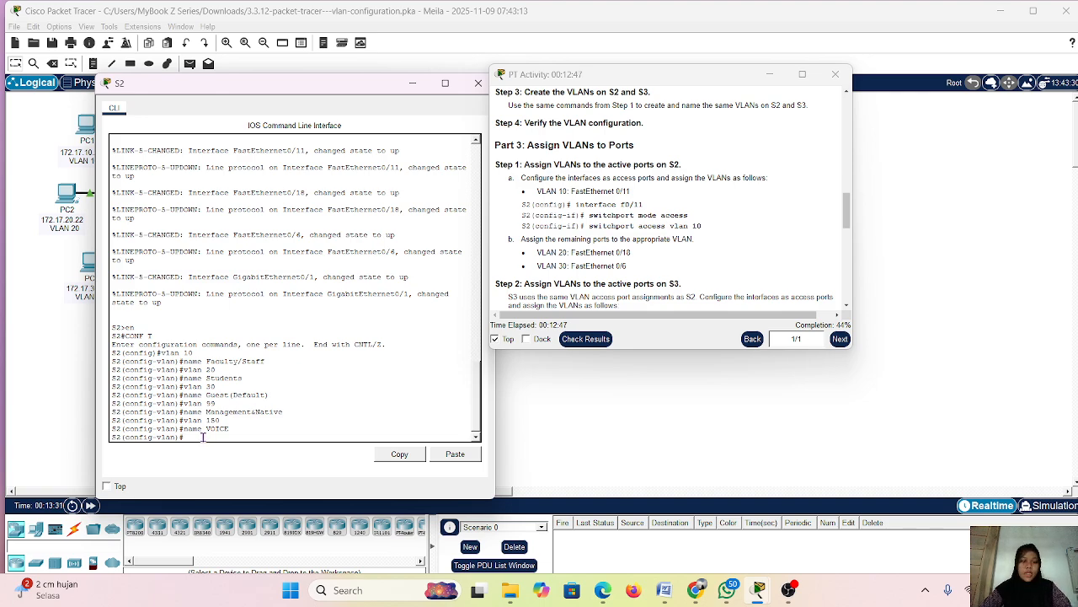
pyautogui.write('INT')
pyautogui.press('BackSpace')
pyautogui.press('BackSpace')
pyautogui.press('BackSpace')
pyautogui.write('in')
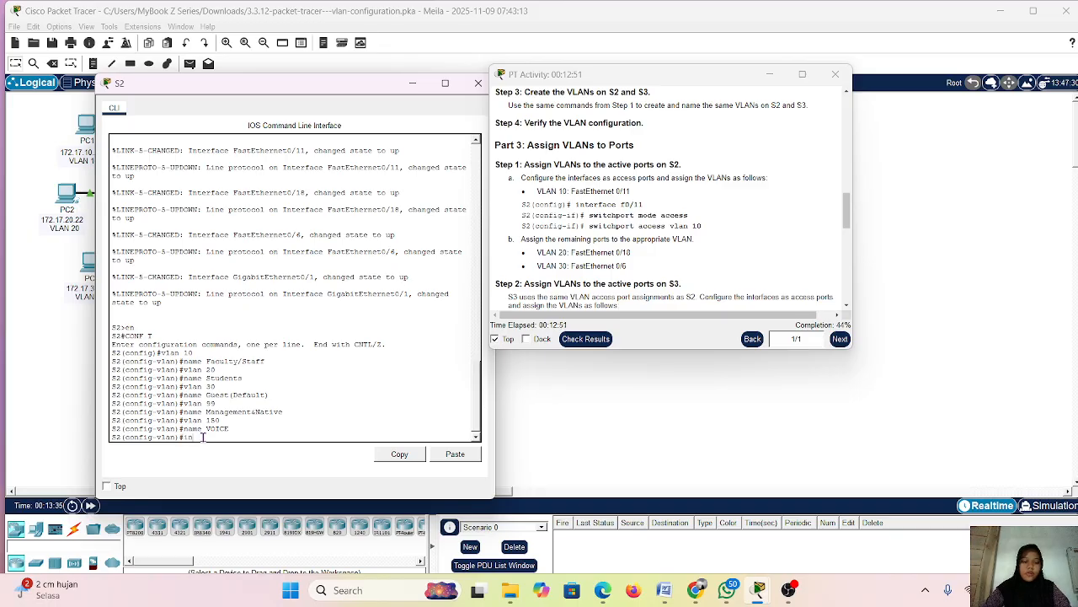
pyautogui.write('t')
pyautogui.press('Tab')
pyautogui.press('BackSpace')
pyautogui.press('BackSpace')
pyautogui.press('BackSpace')
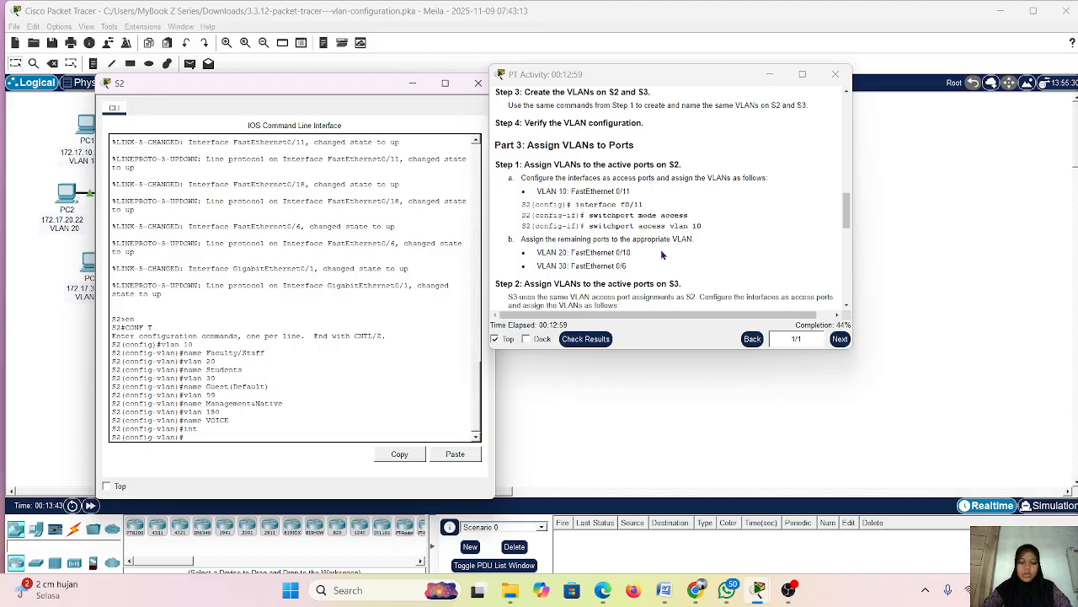
# Exit VLAN configuration on S2 and enter interface configuration for fastEthernet0/11
pyautogui.write('exit')
pyautogui.press('Return')
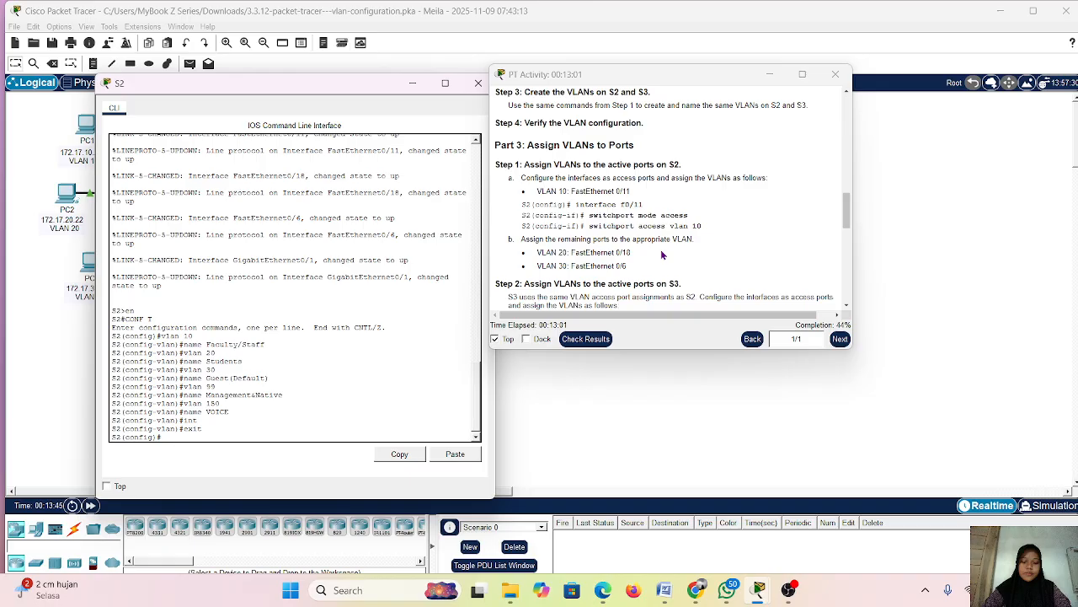
pyautogui.write('in')
pyautogui.press('Tab')
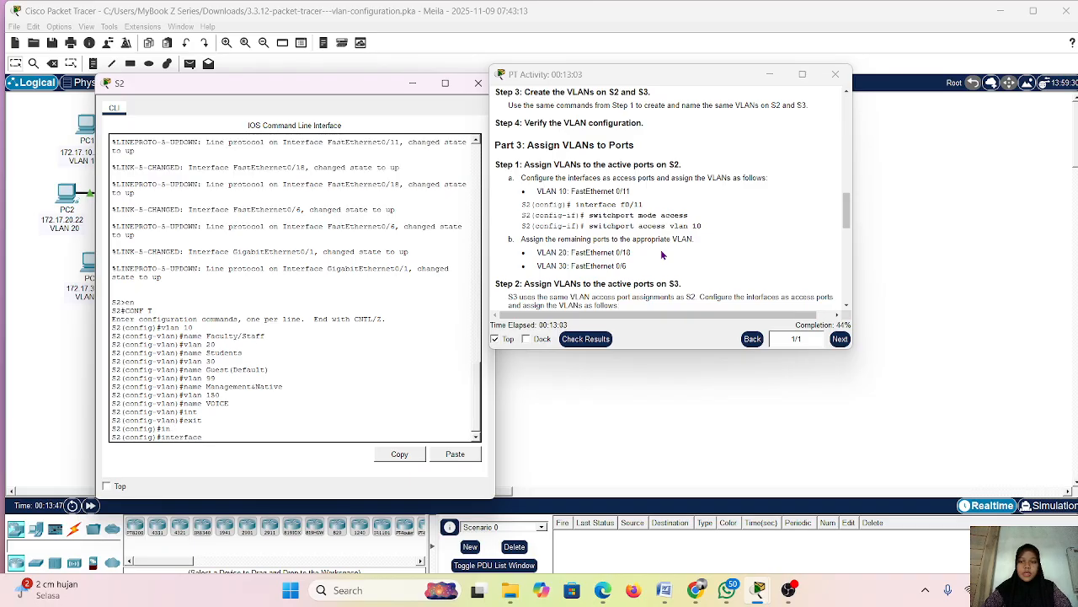
pyautogui.write('f')
pyautogui.press('Tab')
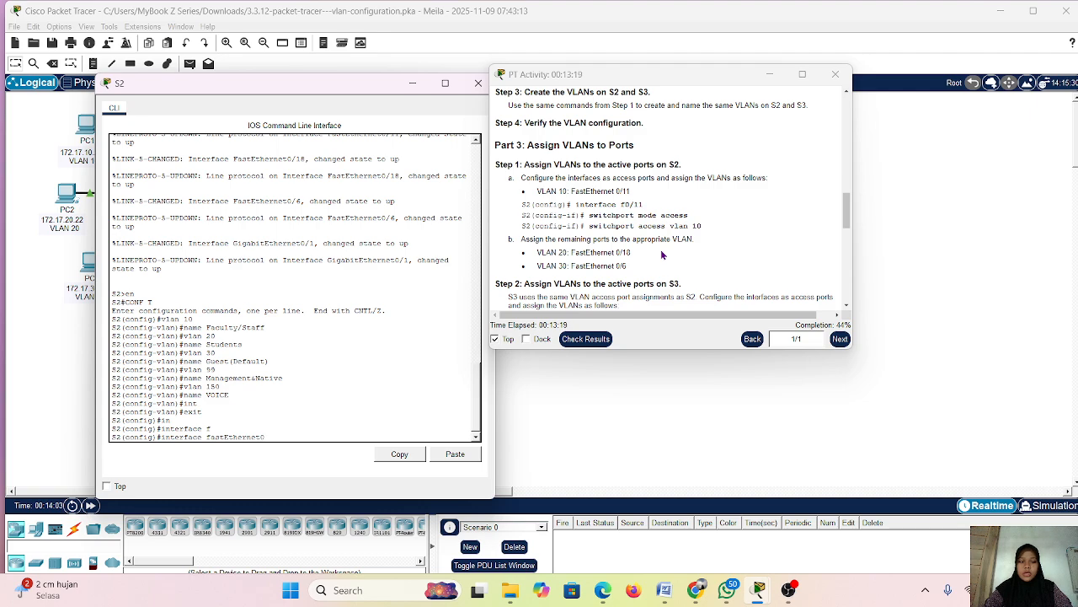
pyautogui.write('0/11')
pyautogui.press('Return')
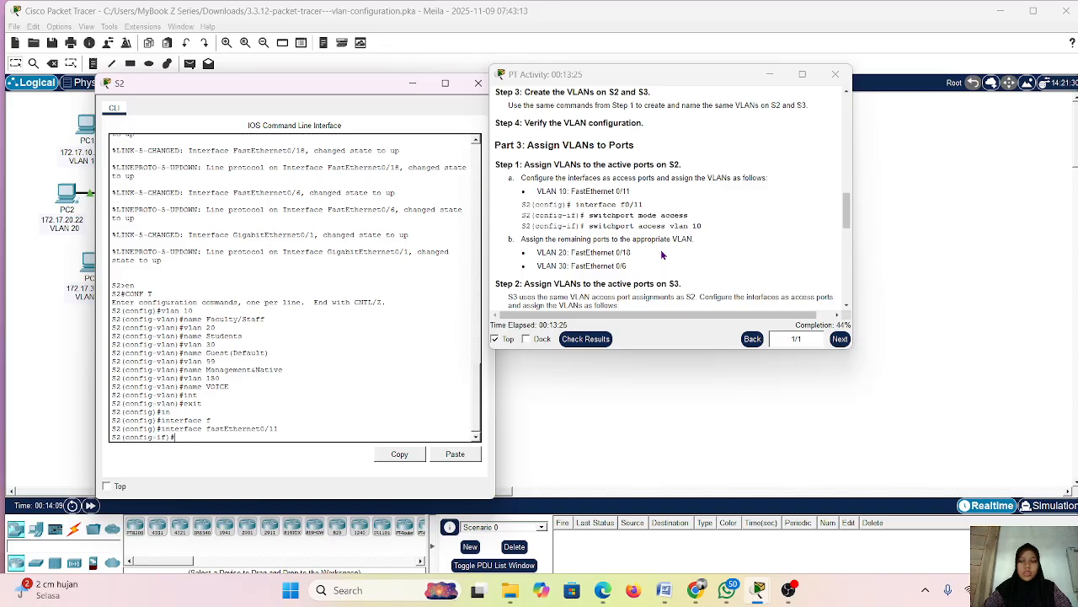
# Set S2's FastEthernet 0/11 to access mode with the switchport mode access command
pyautogui.write('sw')
pyautogui.press('Tab')
pyautogui.write('mo')
pyautogui.press('Tab')
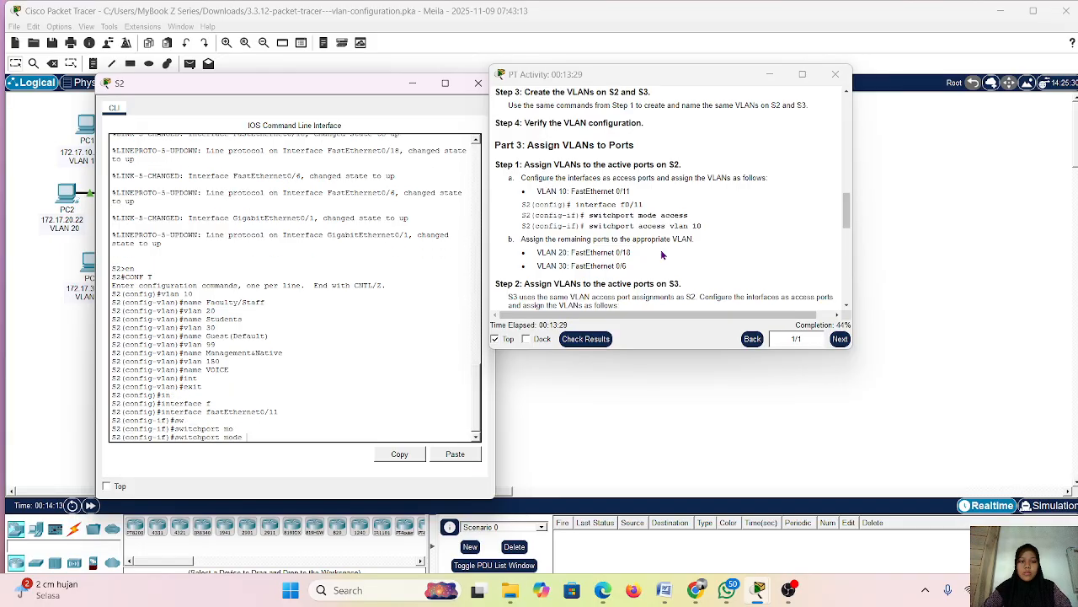
pyautogui.write('acc')
pyautogui.press('Tab')
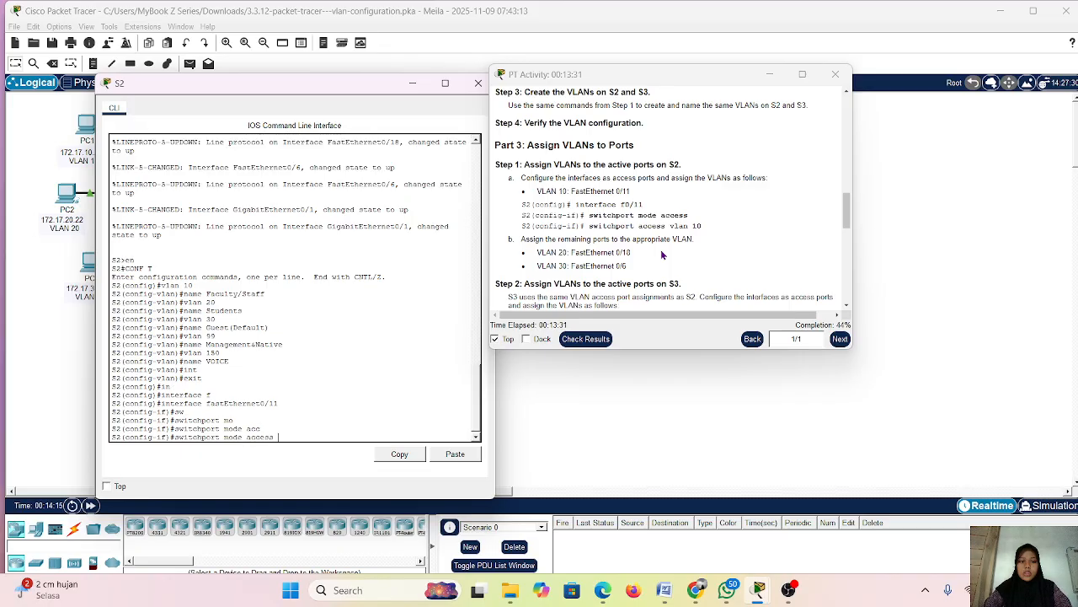
pyautogui.press('Return')
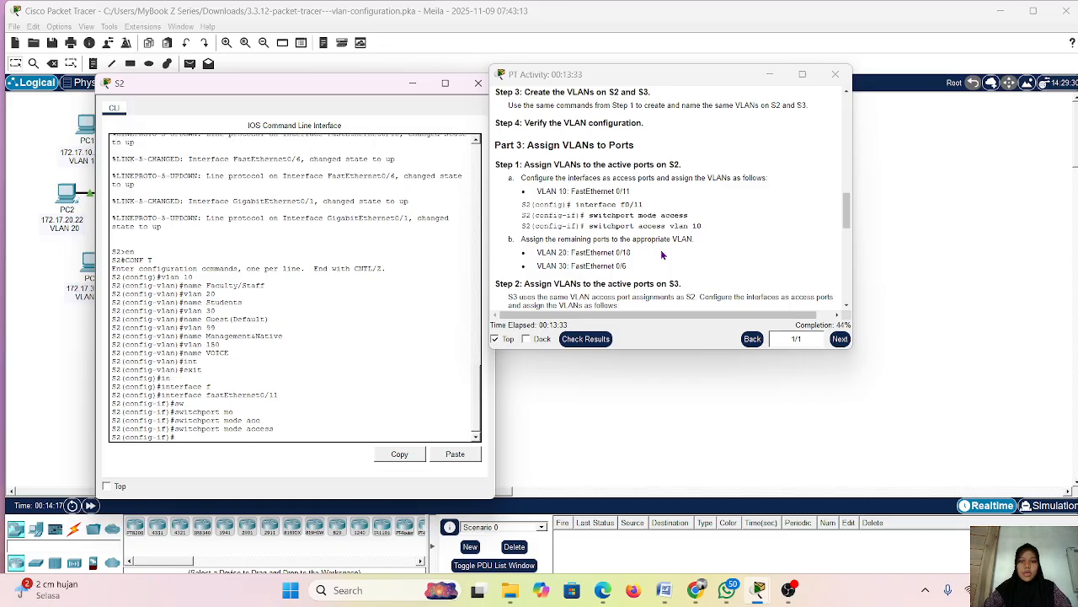
# Assign S2's FastEthernet 0/11 to VLAN 10 with the switchport access vlan command
pyautogui.write('sw')
pyautogui.press('Tab')
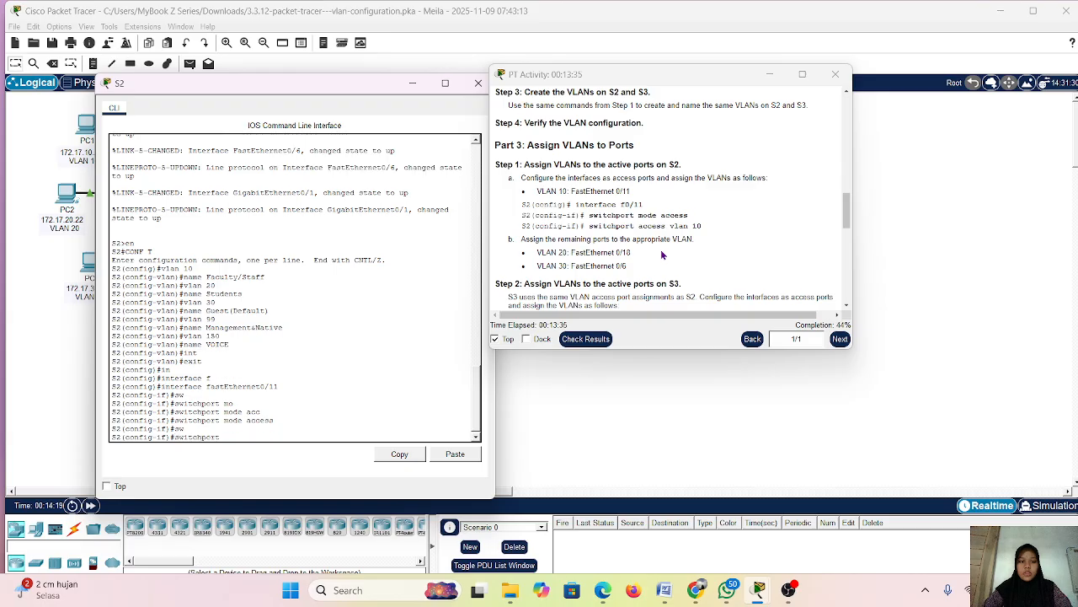
pyautogui.write('acc')
pyautogui.press('Tab')
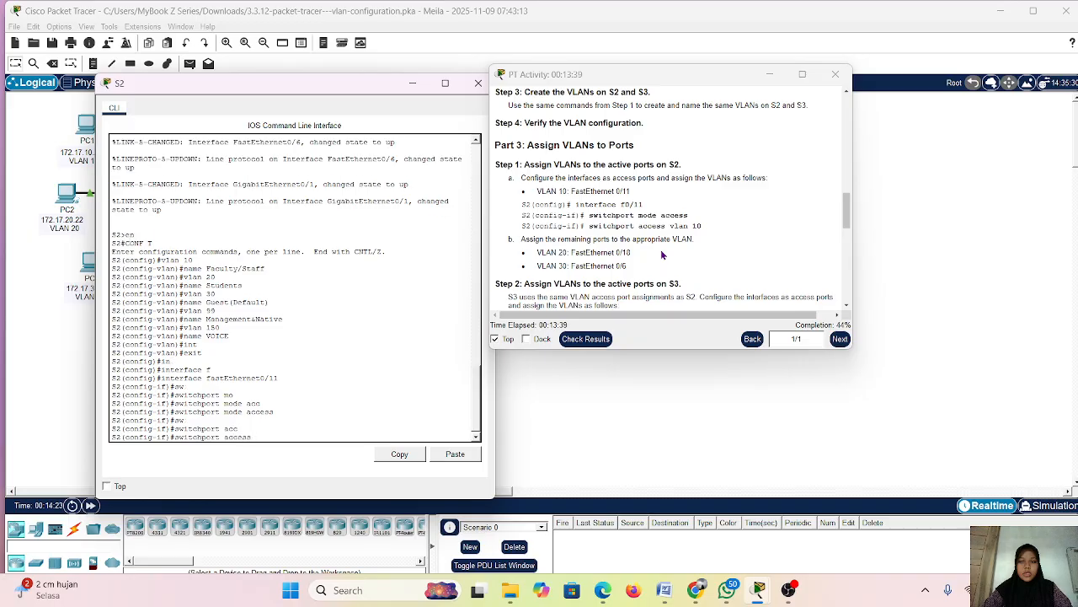
pyautogui.write('vlan 10')
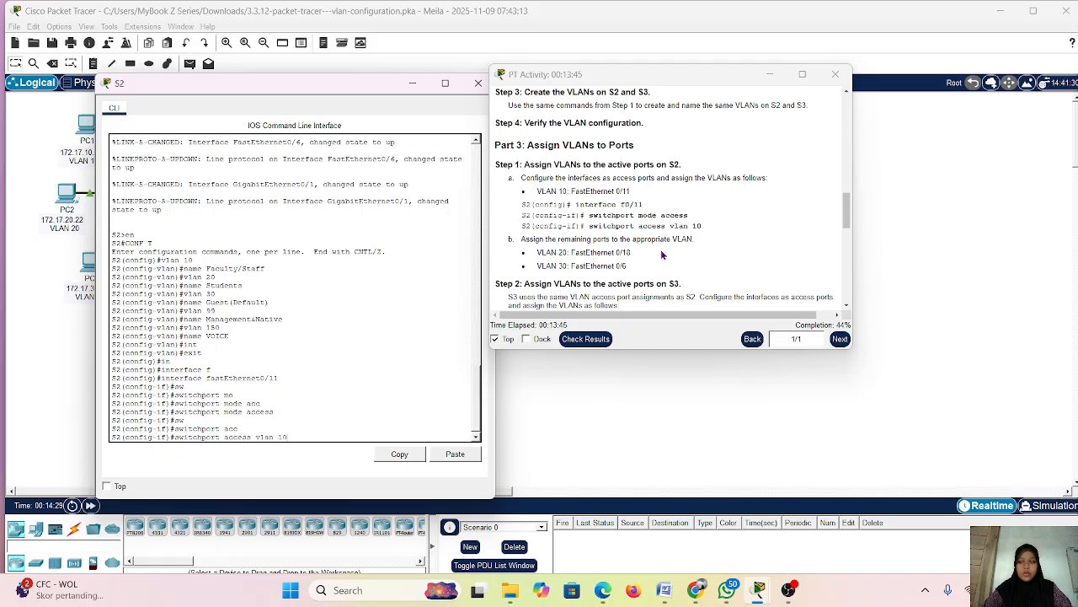
pyautogui.press('Return')
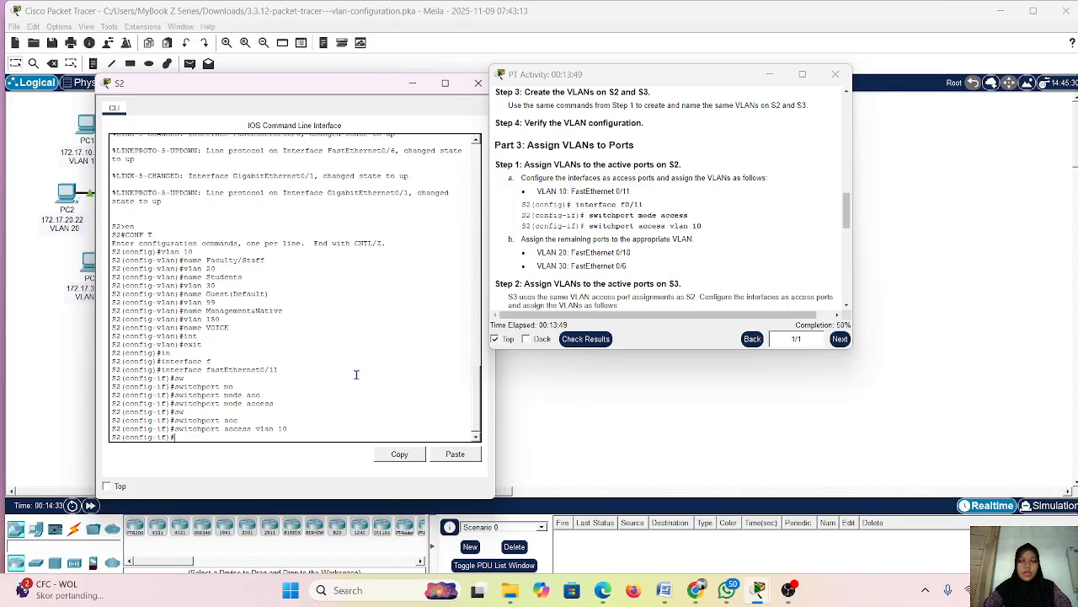
# Exit the current interface on S2 and enter interface configuration for fastEthernet0/18 by reusing the earlier interface command
pyautogui.scroll(-1, 551, 265)
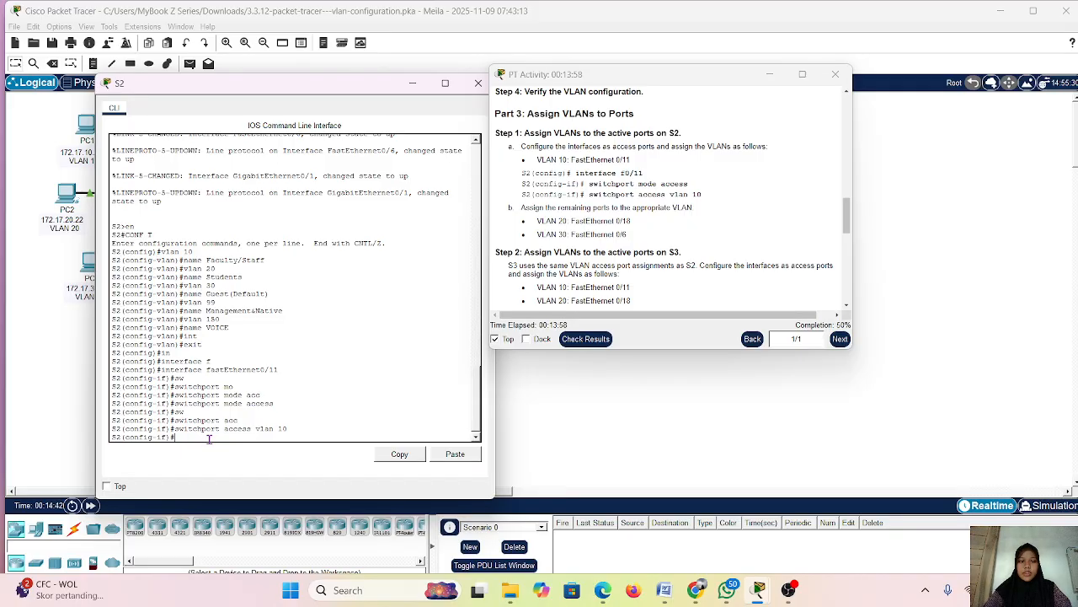
pyautogui.write('exit')
pyautogui.press('Return')
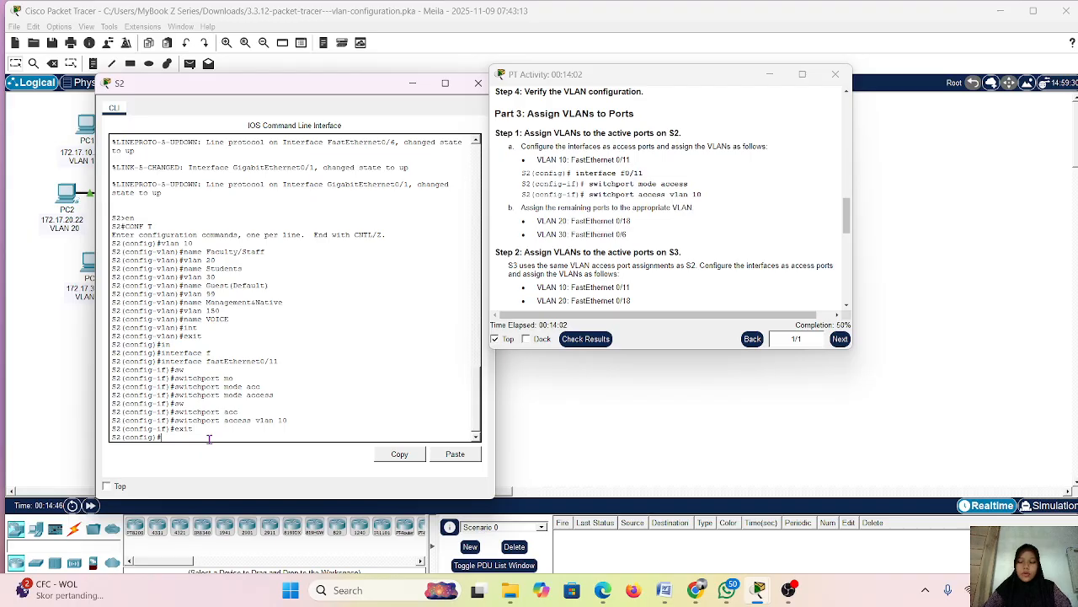
pyautogui.write('interface fastEthernet0/11')
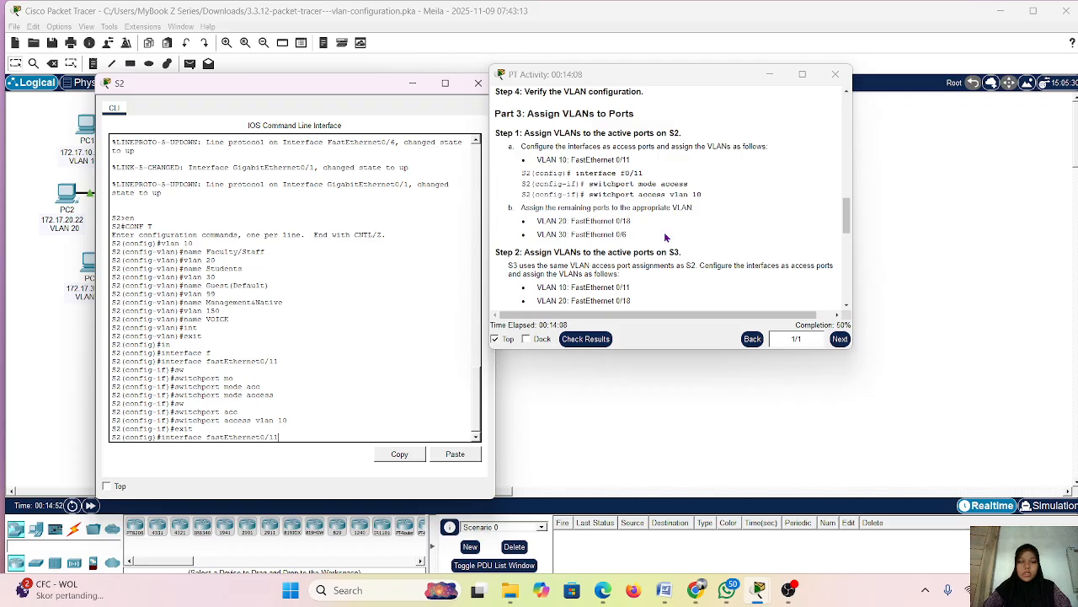
pyautogui.press('BackSpace')
pyautogui.write('8')
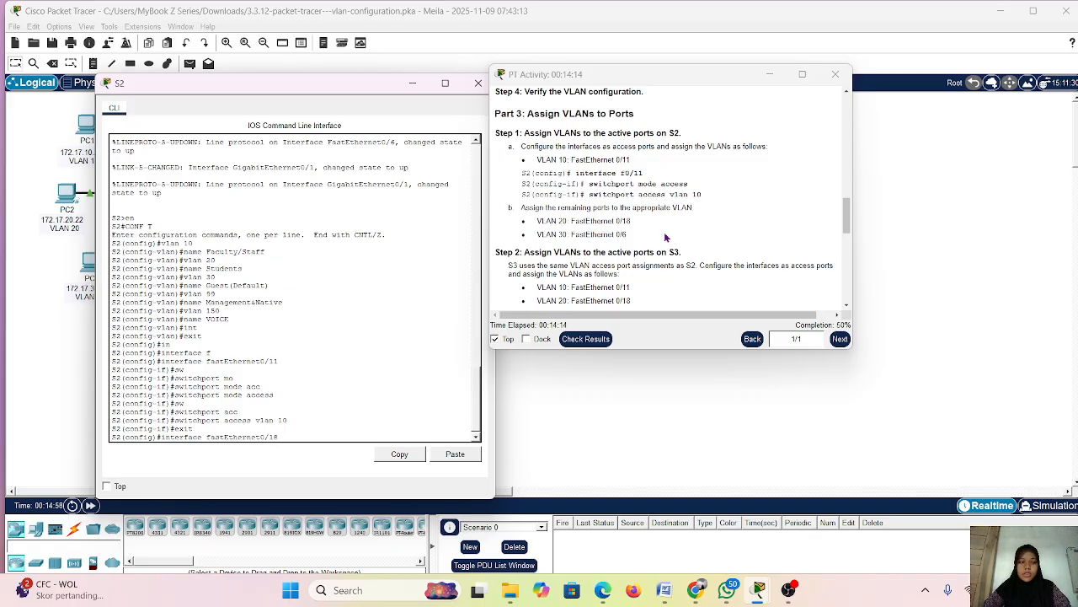
pyautogui.press('Return')
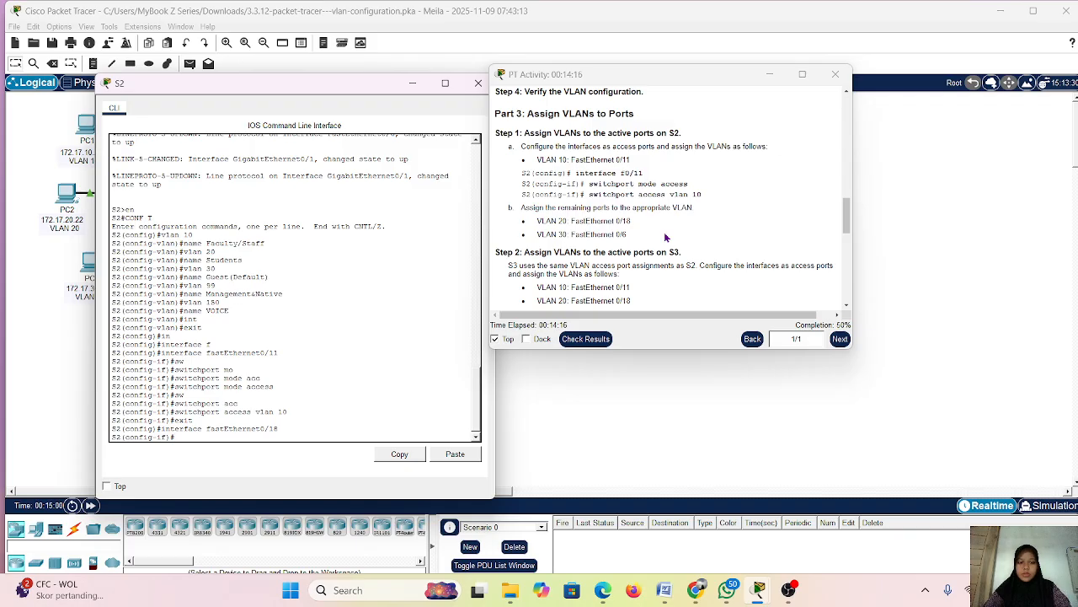
# Set S2's FastEthernet 0/18 to access mode by recalling the earlier switchport mode access command
pyautogui.press('Up')
pyautogui.press('Up')
pyautogui.press('Up')
pyautogui.press('Up')
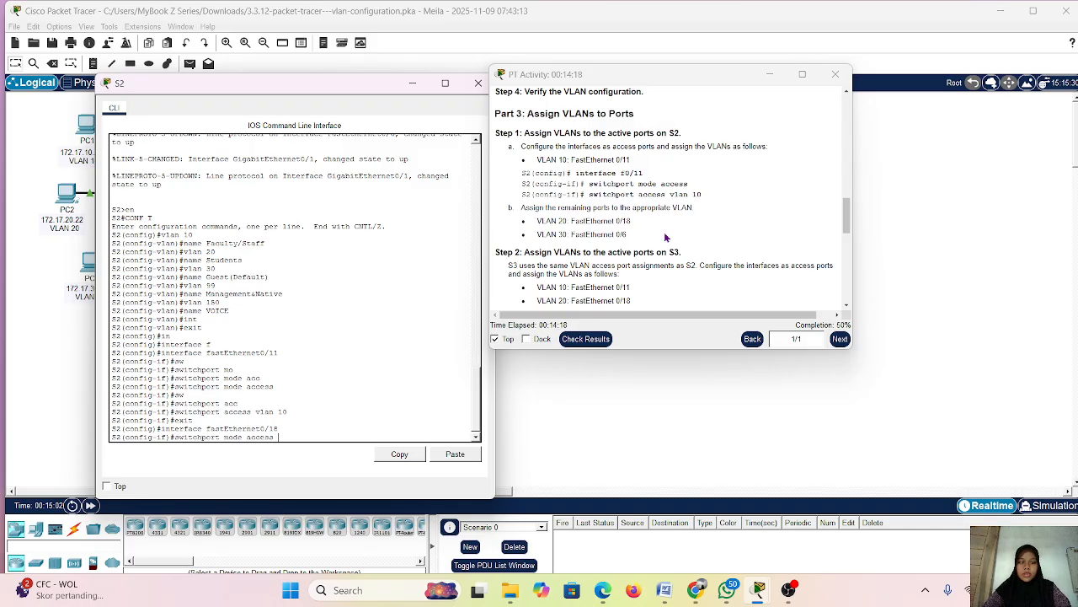
pyautogui.press('Return')
# Assign S2's FastEthernet 0/18 to VLAN 20 by recalling the switchport access command and changing its VLAN number
pyautogui.press('Up')
pyautogui.press('Up')
pyautogui.press('Up')
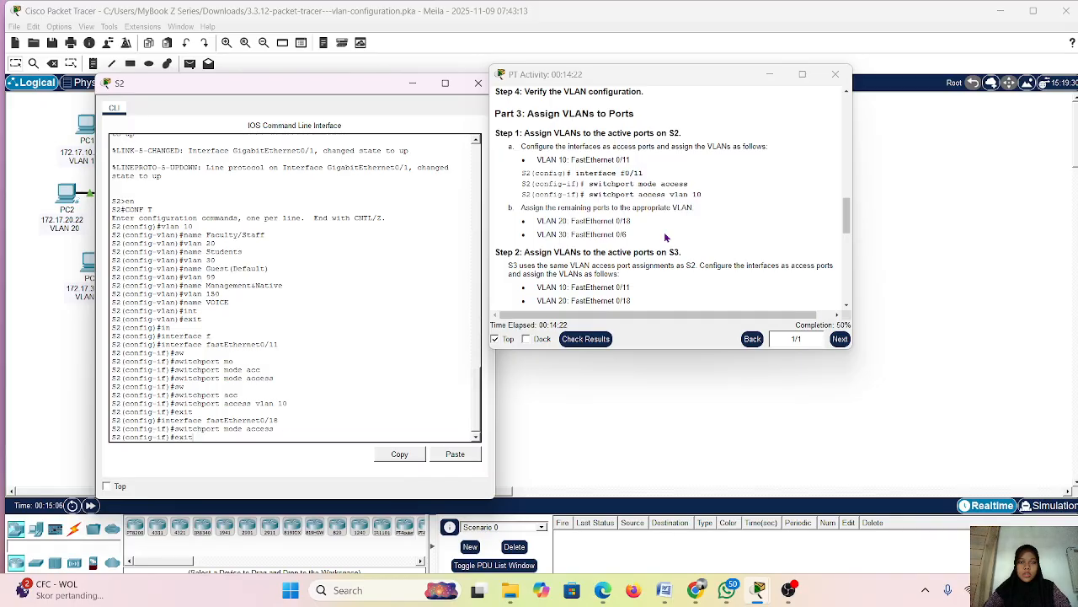
pyautogui.press('Up')
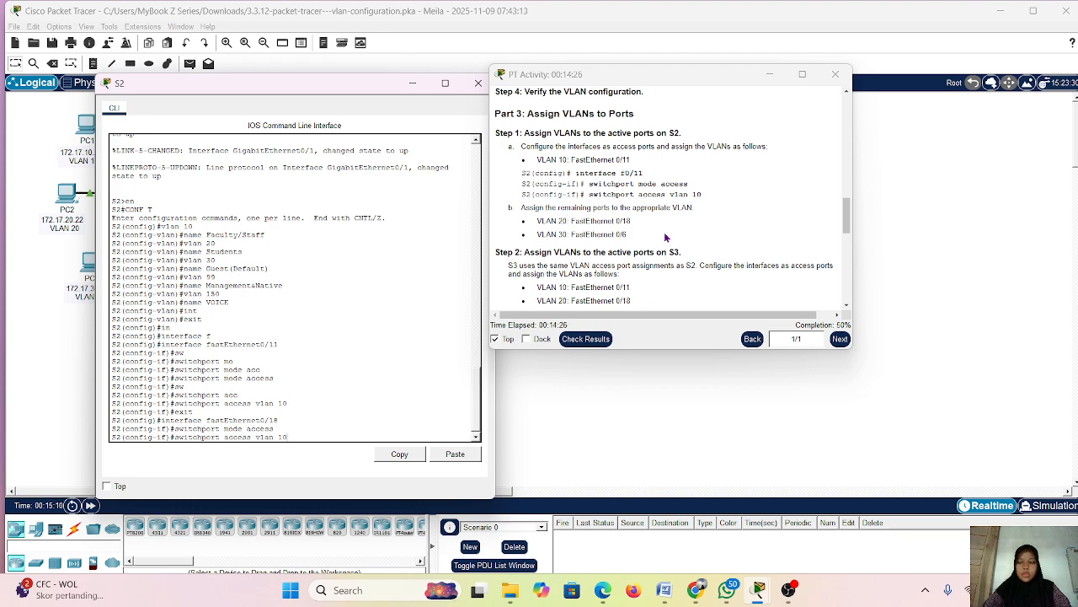
pyautogui.press('BackSpace')
pyautogui.press('BackSpace')
pyautogui.write('20')
pyautogui.press('Return')
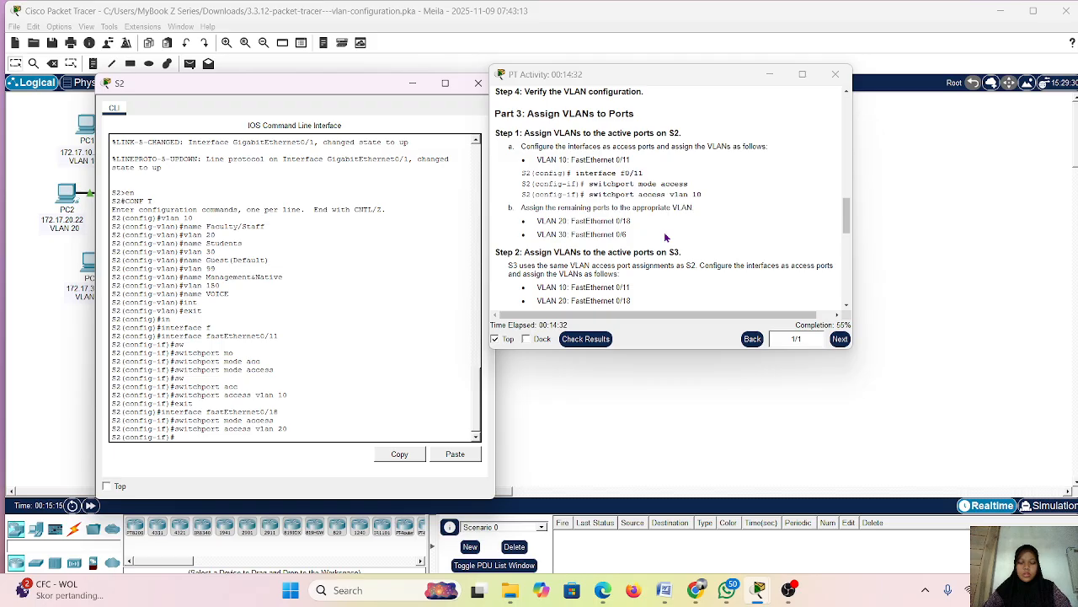
# Exit the current interface on S2 and enter interface configuration for fastEthernet0/6 by editing the recalled interface command
pyautogui.write('exit')
pyautogui.press('Return')
pyautogui.press('Up')
pyautogui.press('Up')
pyautogui.press('Up')
pyautogui.press('Up')
pyautogui.press('Up')
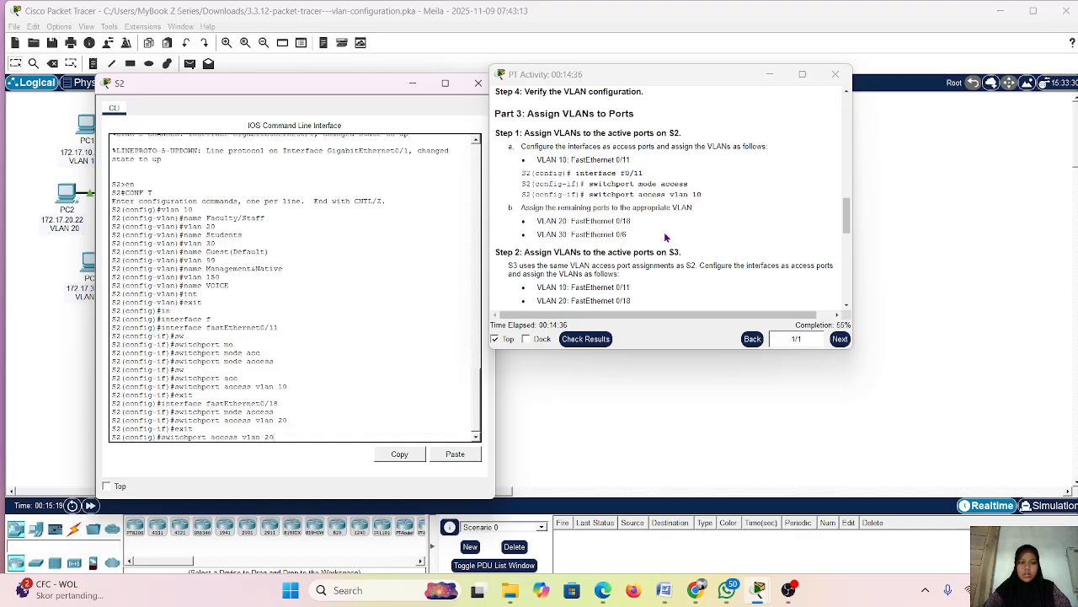
pyautogui.press('Down')
pyautogui.press('BackSpace')
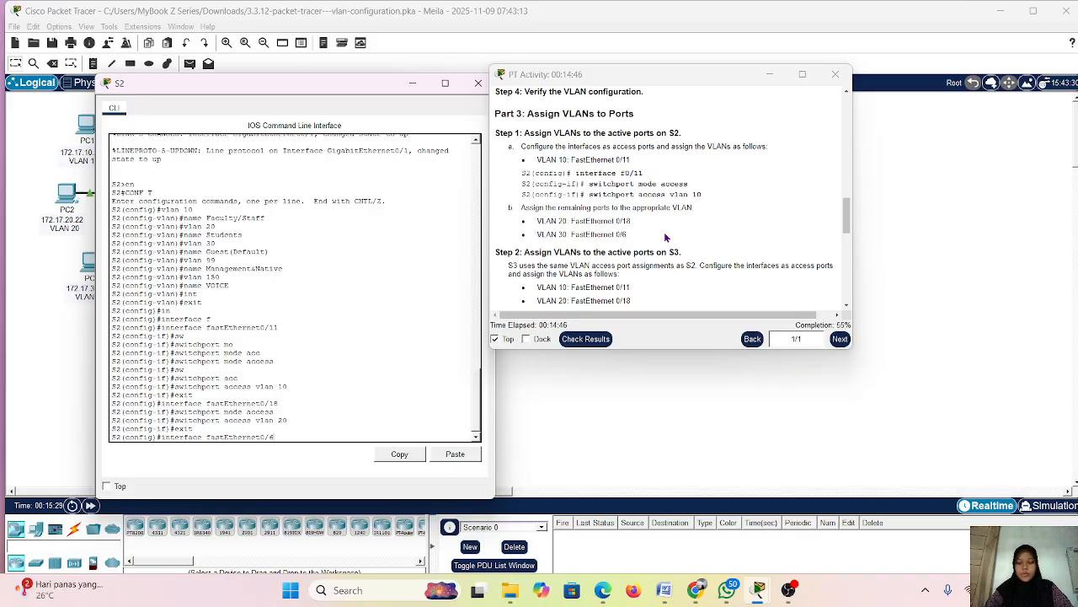
pyautogui.press('Return')
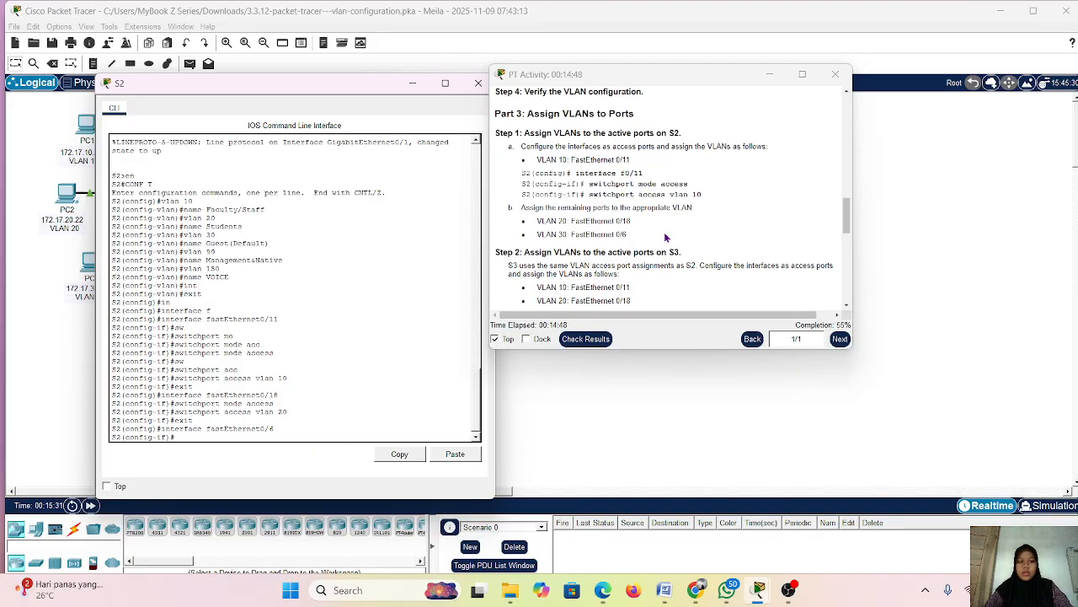
# Set S2's FastEthernet 0/6 to access mode and assign it to VLAN 30 by reusing the earlier switchport commands
pyautogui.write('switchport mode access')
pyautogui.press('Return')
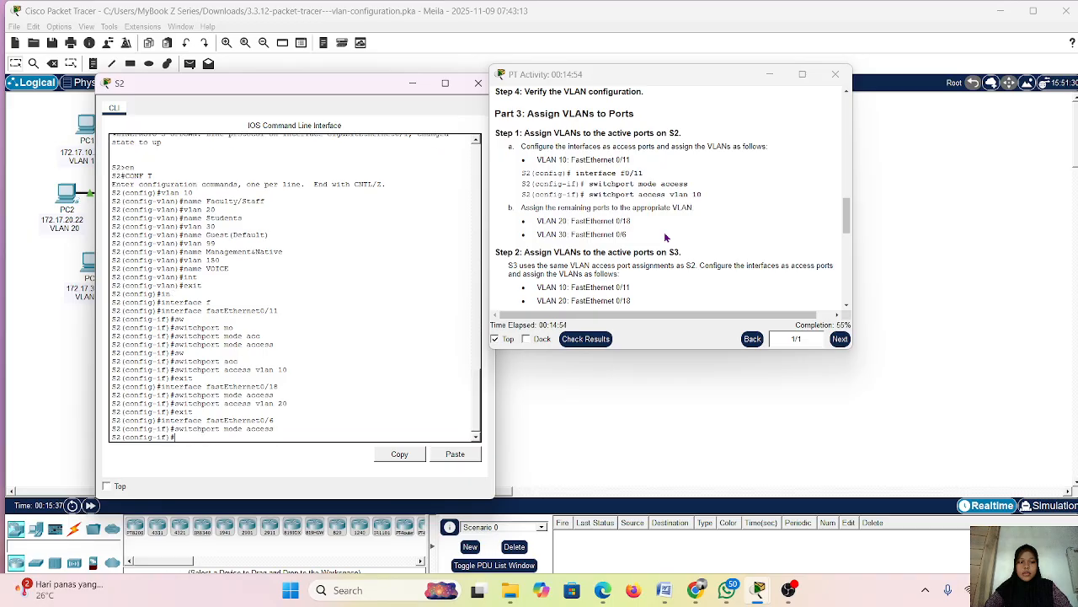
pyautogui.write('exit')
pyautogui.press('Up')
pyautogui.press('Up')
pyautogui.press('Up')
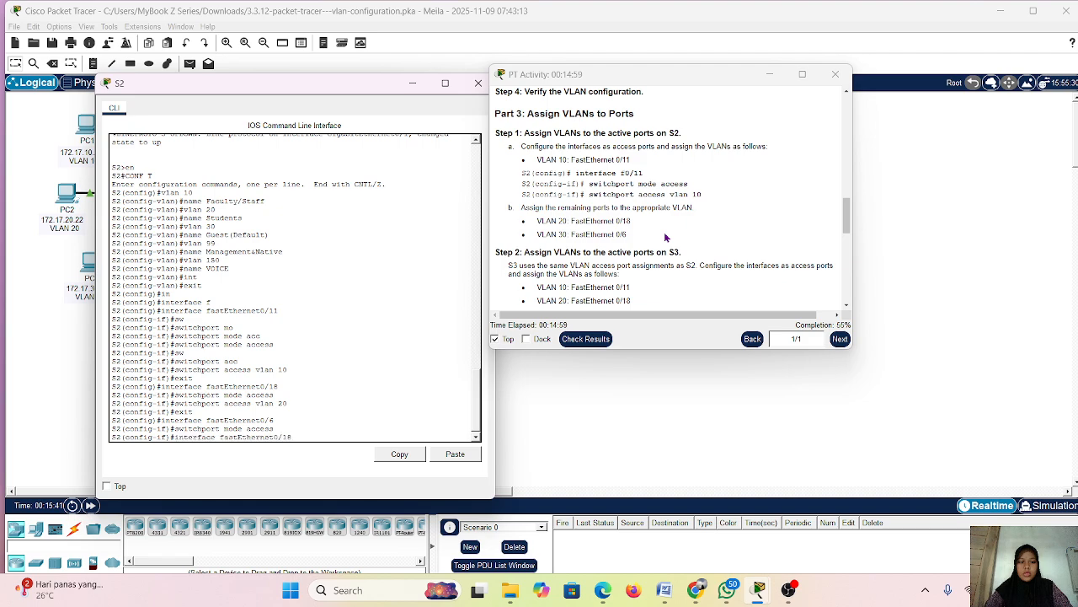
pyautogui.press('Down')
pyautogui.press('Down')
pyautogui.press('BackSpace')
pyautogui.press('BackSpace')
pyautogui.write('30')
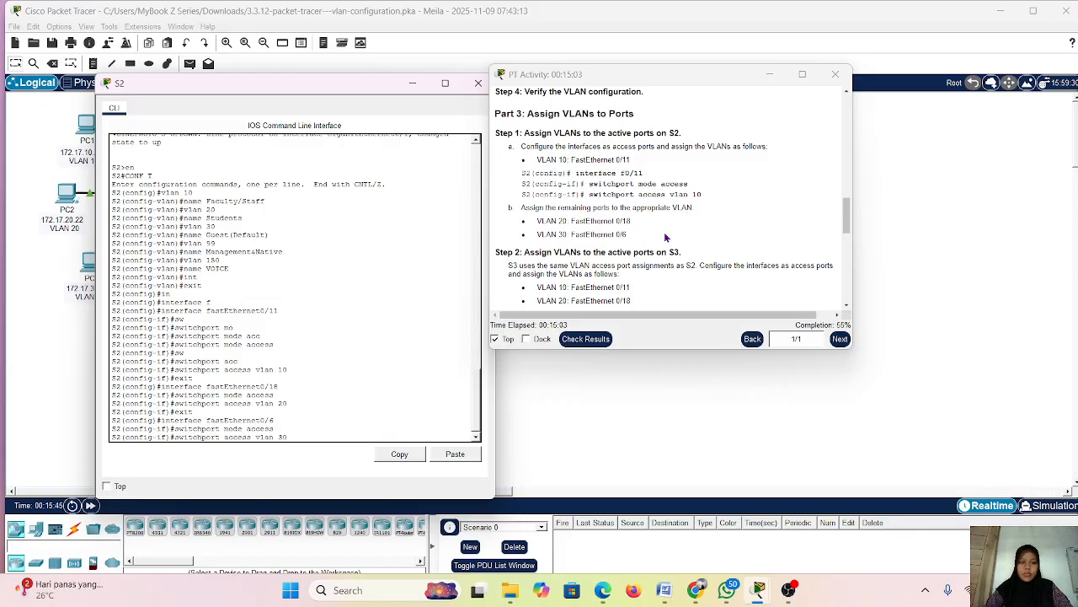
pyautogui.press('Return')
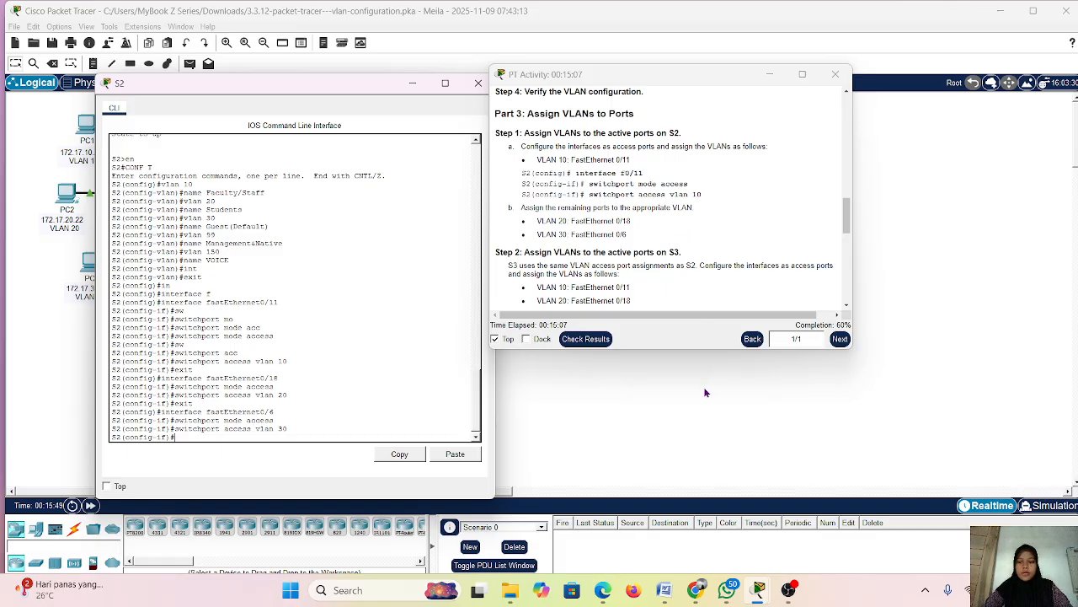
# Read the S3 port and voice VLAN instructions, minimize S2's window and open S3's command line beside the instructions
pyautogui.scroll(-1, 619, 285)
pyautogui.scroll(-2, 619, 285)
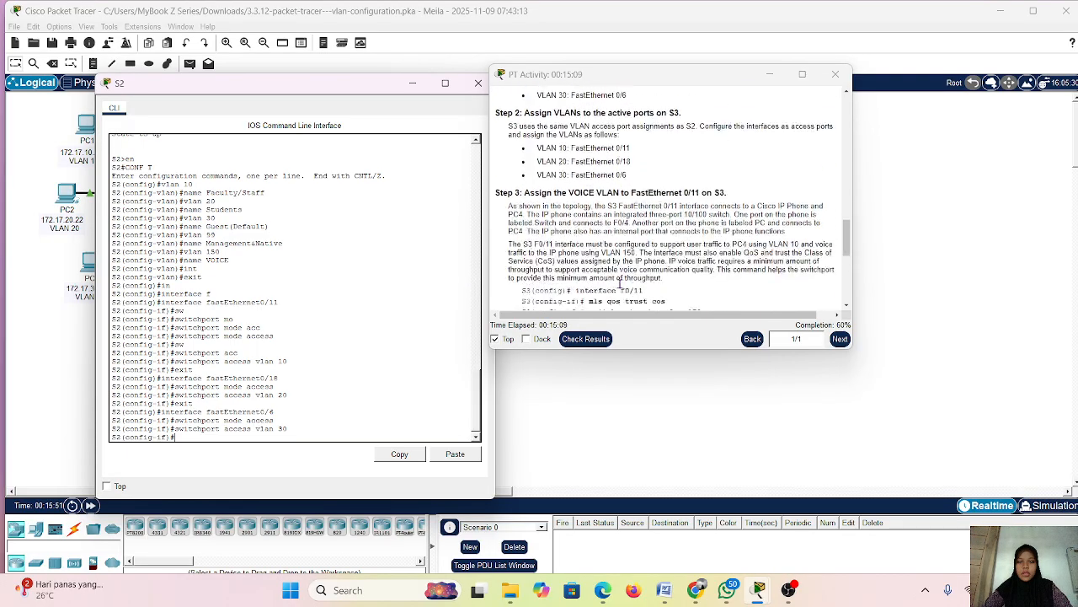
pyautogui.scroll(-1, 620, 285)
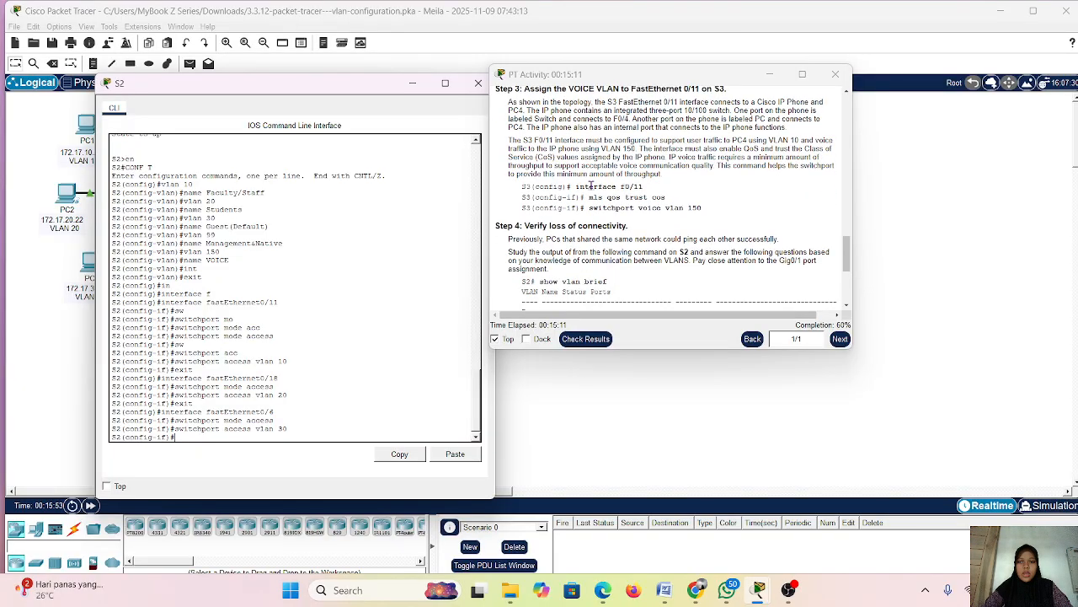
pyautogui.click(412, 83)
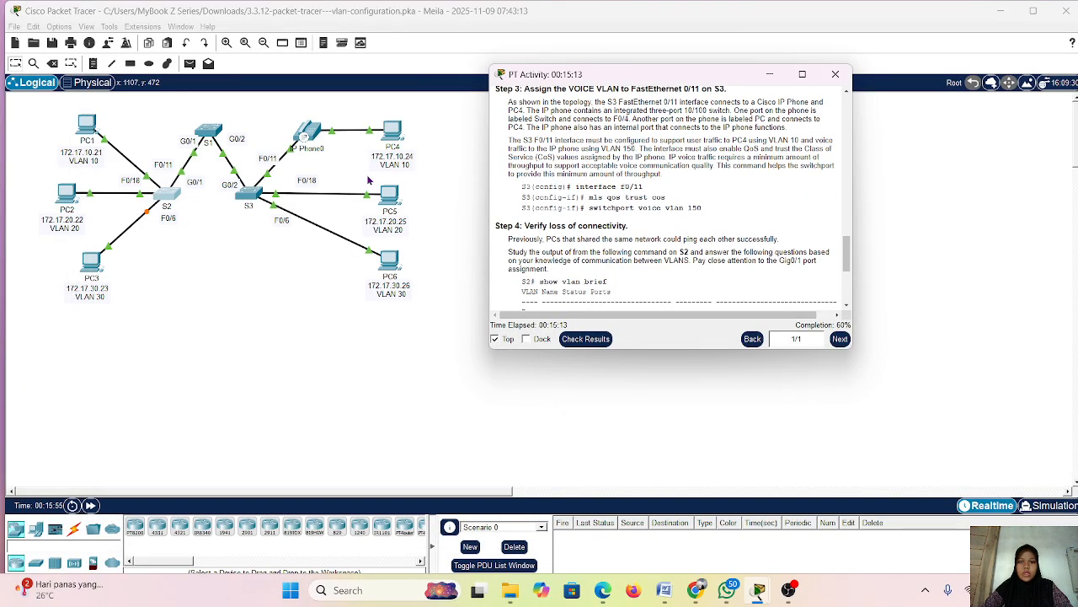
pyautogui.doubleClick(248, 196)
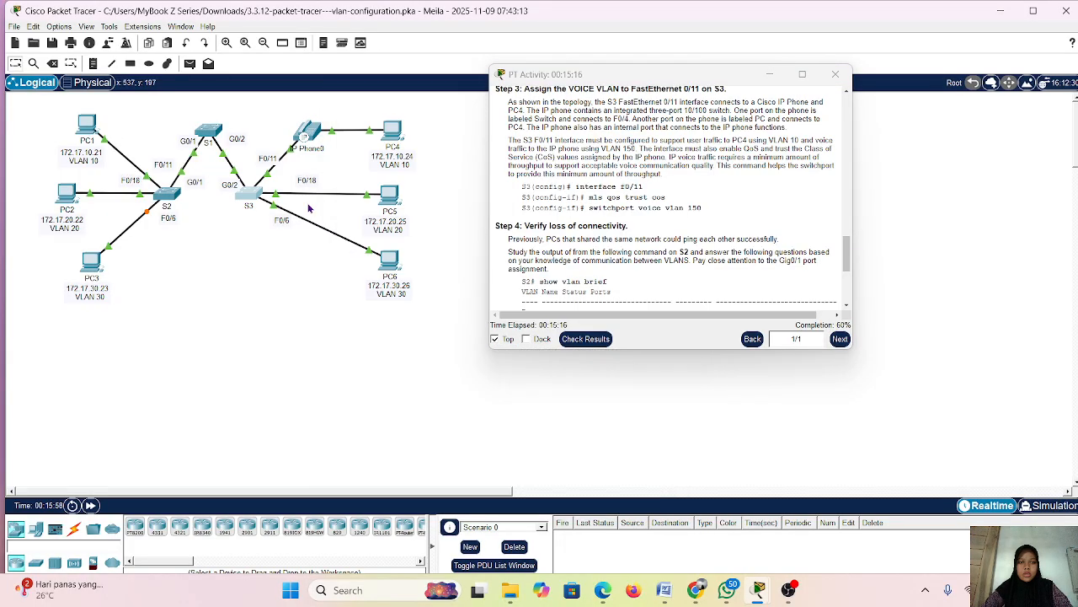
pyautogui.click(251, 199)
pyautogui.click(406, 63)
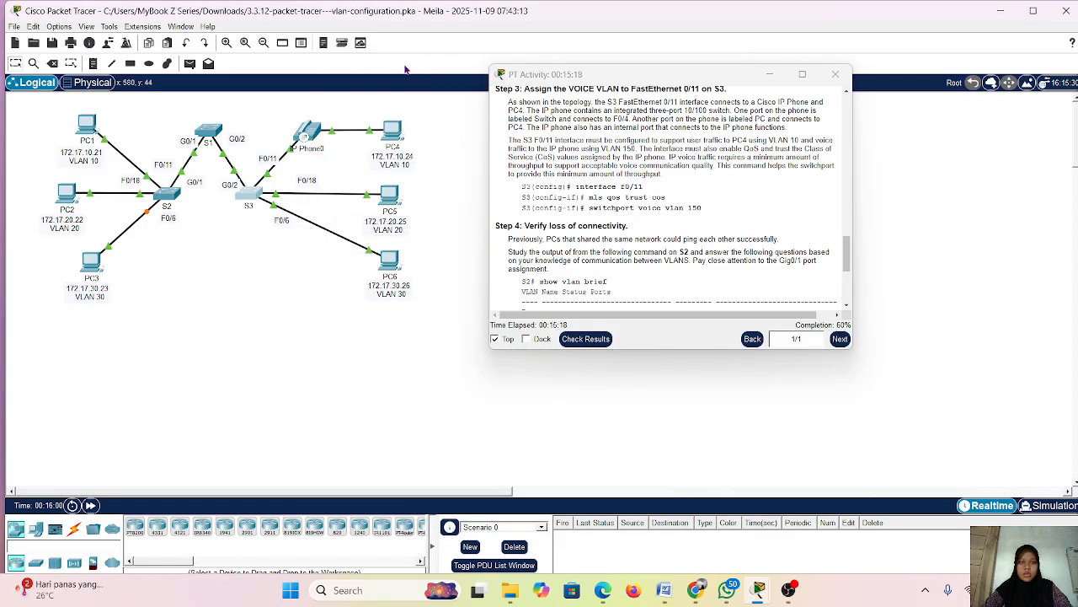
pyautogui.click(255, 197)
pyautogui.moveTo(417, 75); pyautogui.dragTo(167, 75)
pyautogui.click(148, 422)
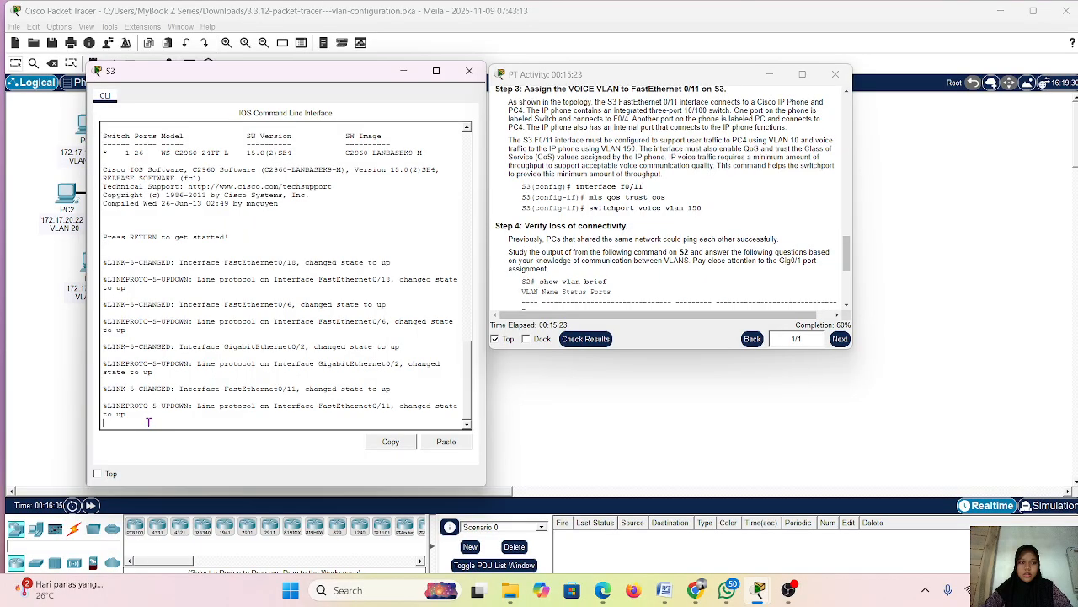
# Start the console session on S3 and enter privileged EXEC mode with the ena command
pyautogui.press('Return')
pyautogui.press('Return')
pyautogui.press('Return')
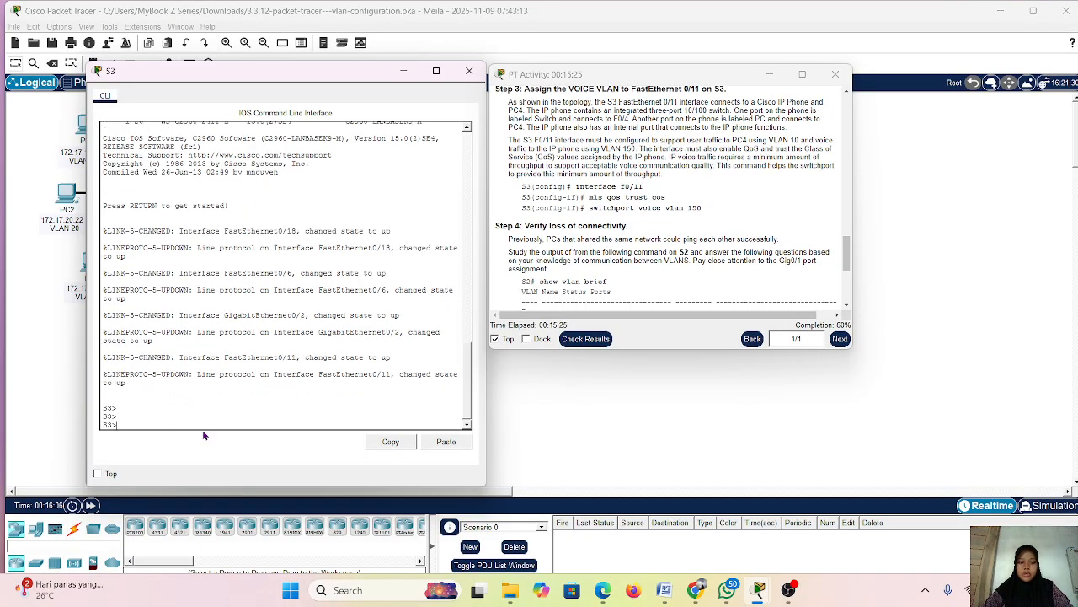
pyautogui.write('ena')
pyautogui.press('Return')
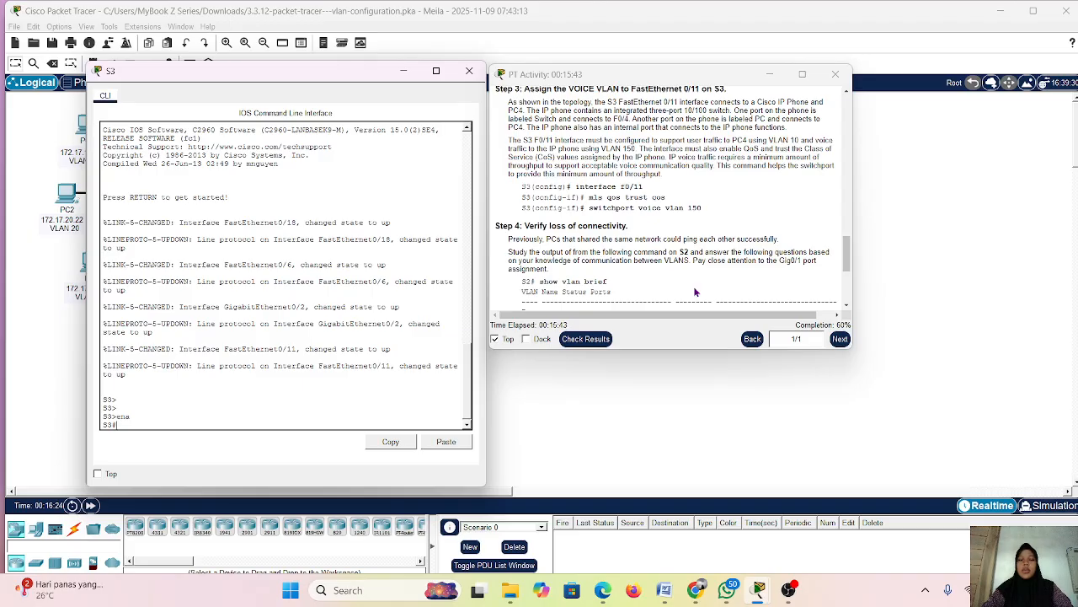
# Review the S3 instructions and the VLAN creation commands entered earlier in S1's console, then return to S3
pyautogui.scroll(3, 556, 195)
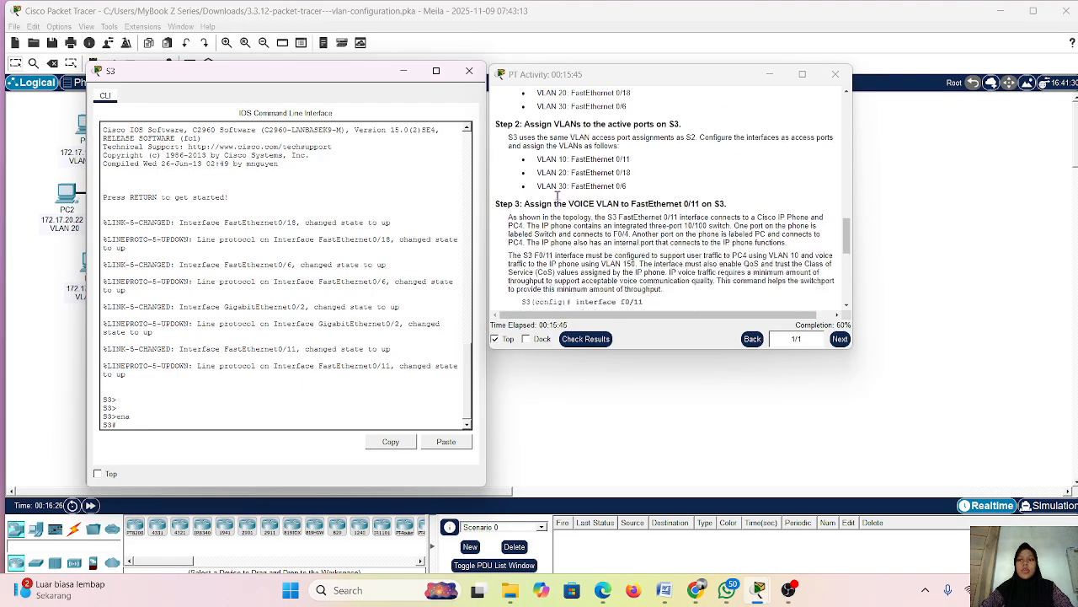
pyautogui.scroll(-5, 556, 196)
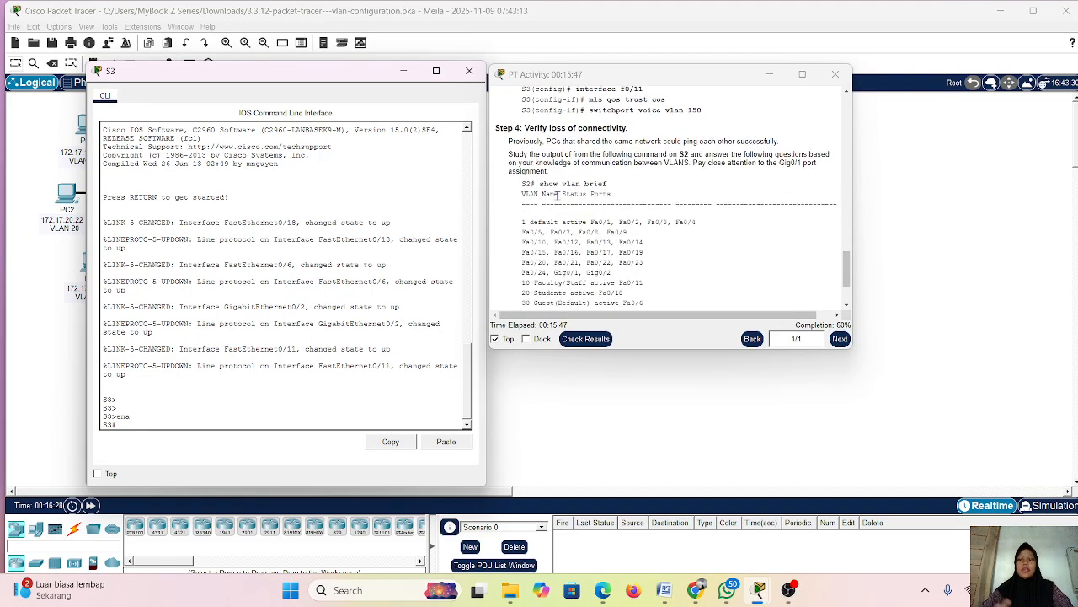
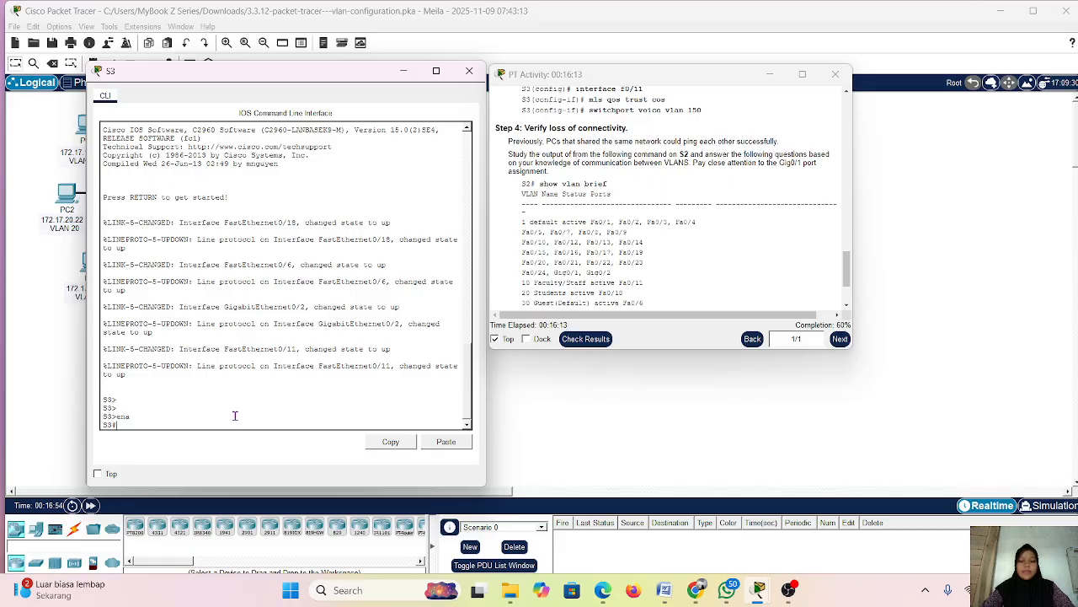
pyautogui.scroll(3, 645, 192)
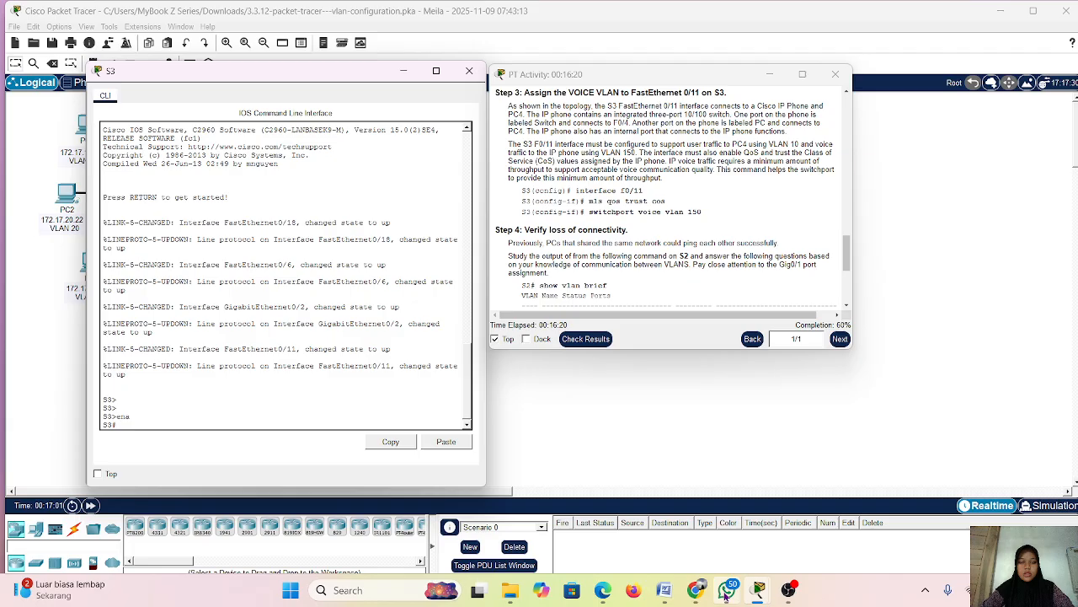
pyautogui.moveTo(758, 590)
pyautogui.moveTo(600, 536)
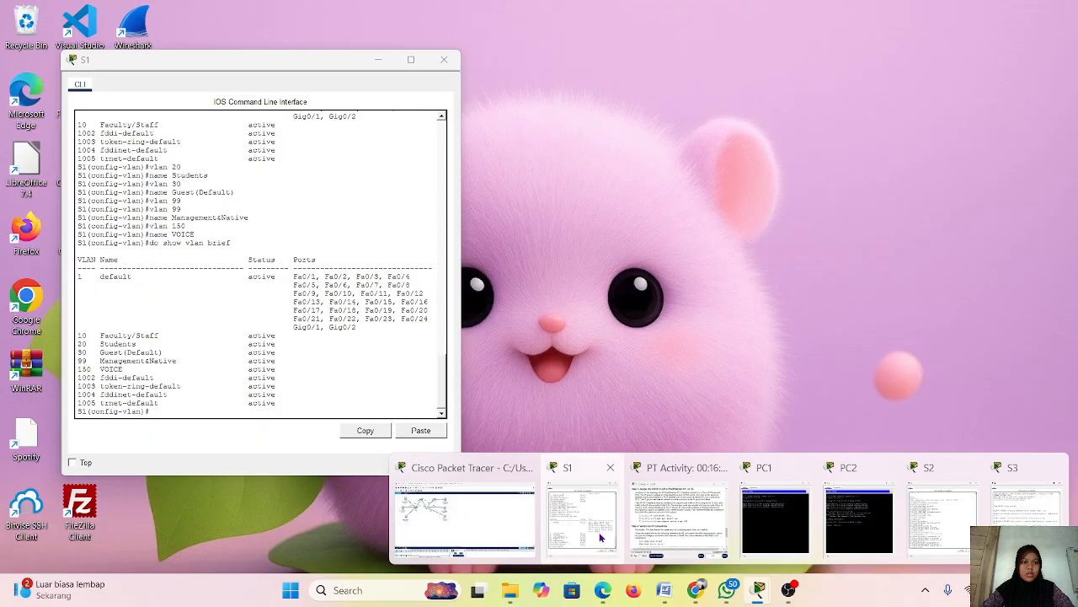
pyautogui.click(600, 537)
pyautogui.scroll(6, 309, 388)
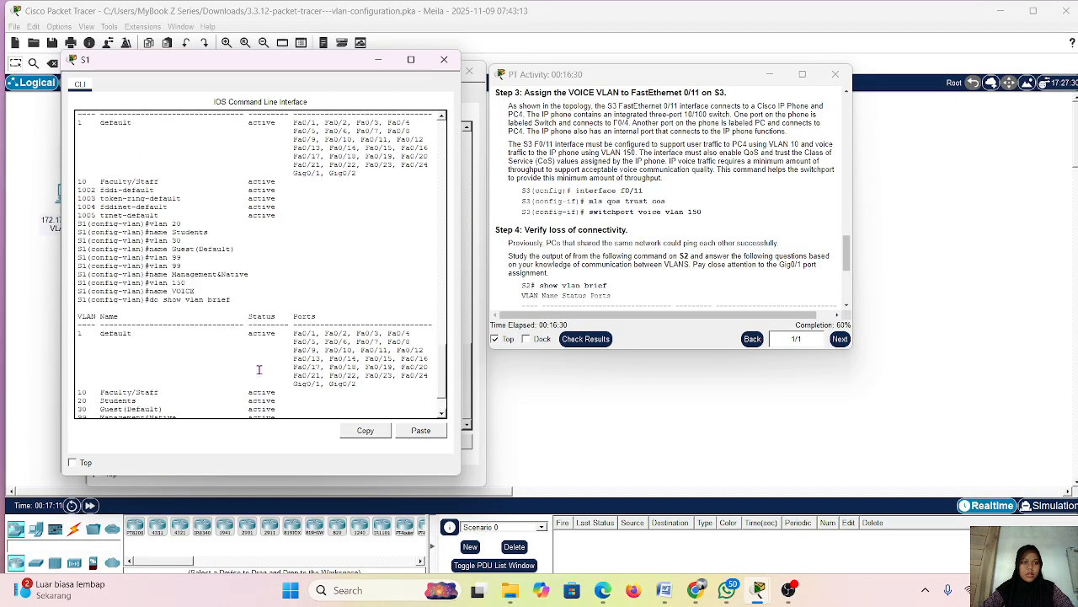
pyautogui.scroll(1, 258, 369)
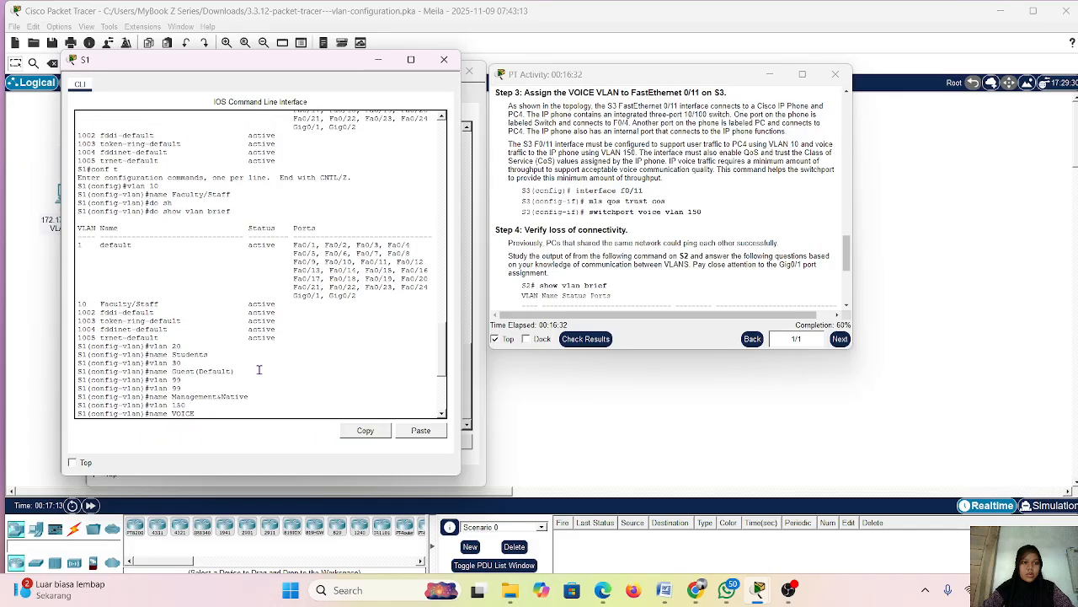
pyautogui.click(378, 59)
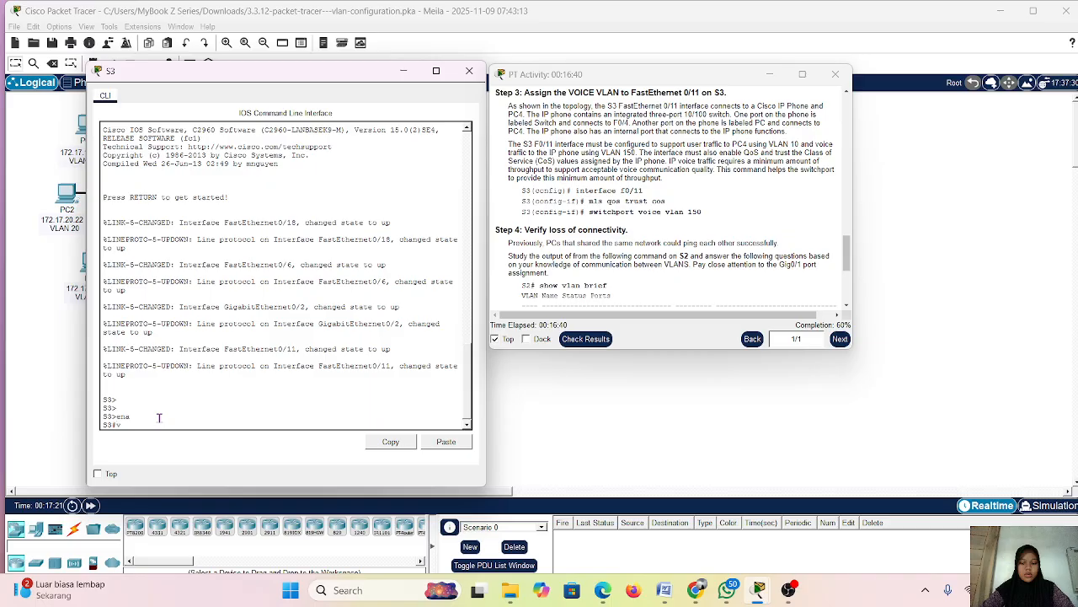
# Enter global configuration mode on S3 with conf t and create VLAN 10
pyautogui.write('lan 10')
pyautogui.press('Return')
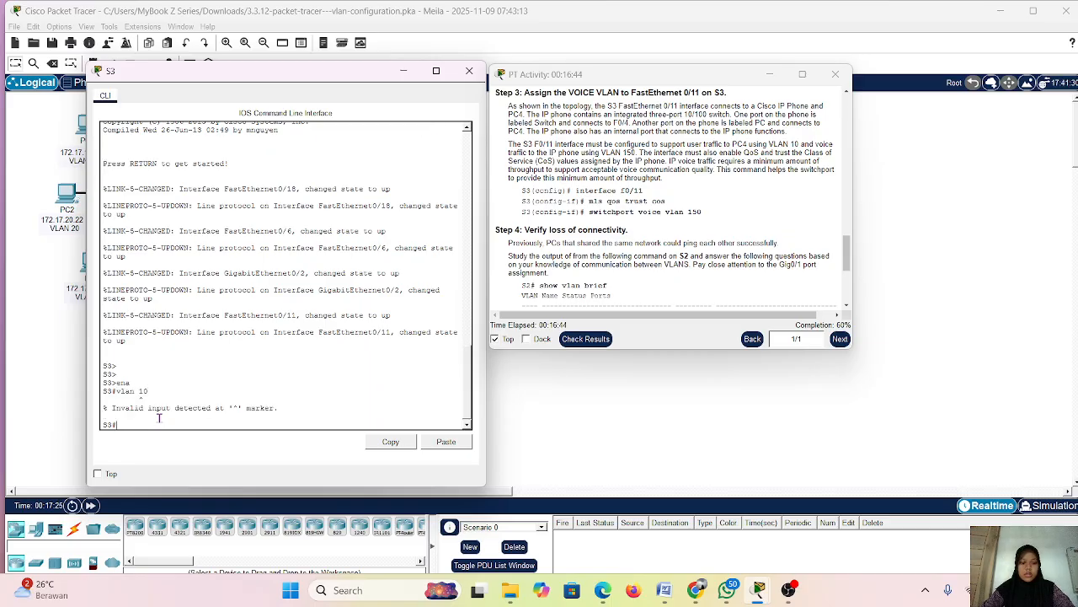
pyautogui.write('conf t')
pyautogui.press('Return')
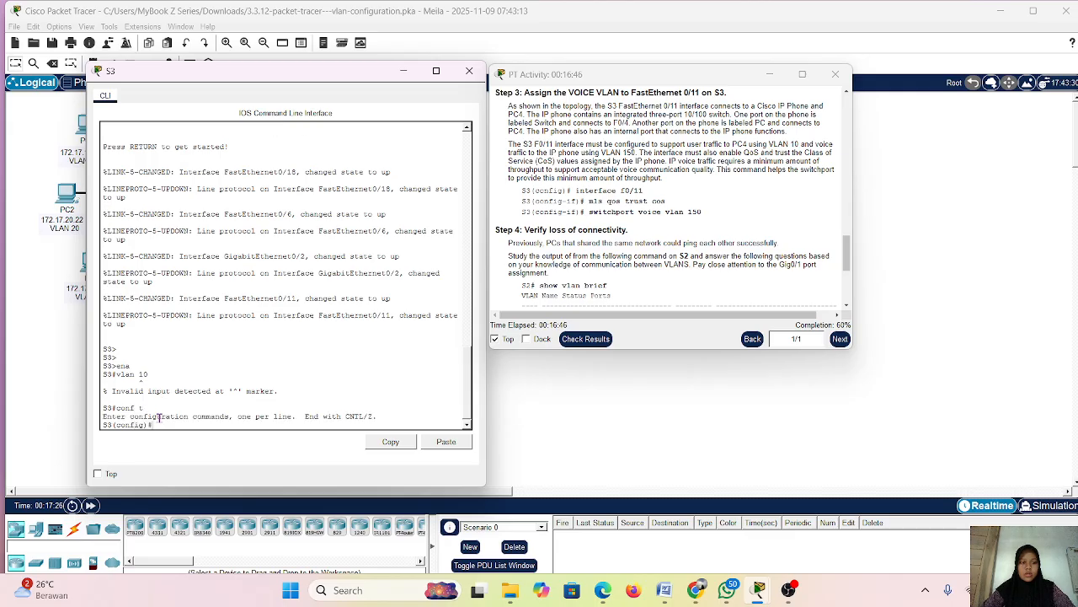
pyautogui.write('vlan 10')
pyautogui.scroll(3, 612, 243)
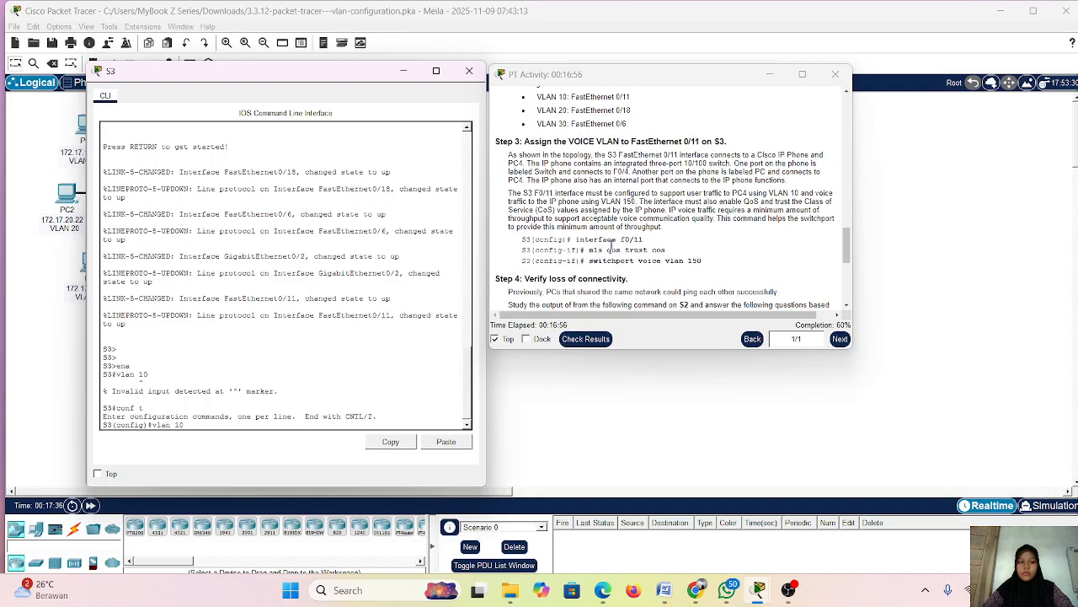
pyautogui.press('Return')
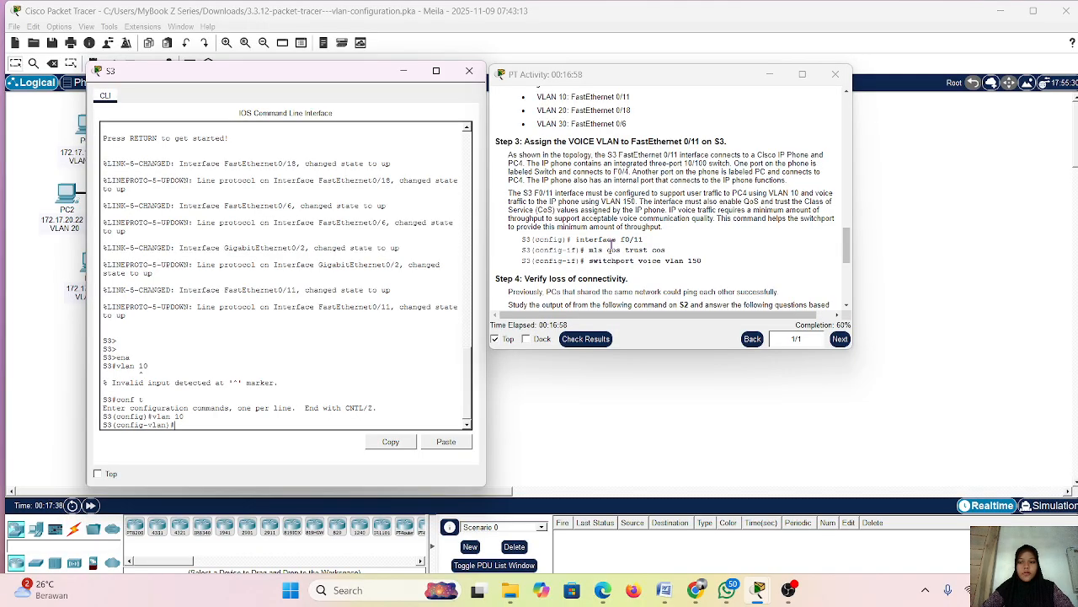
# Name S3's VLAN 10 Faculty/Staff, copying the exact name from the activity instructions into the name command
pyautogui.write('name')
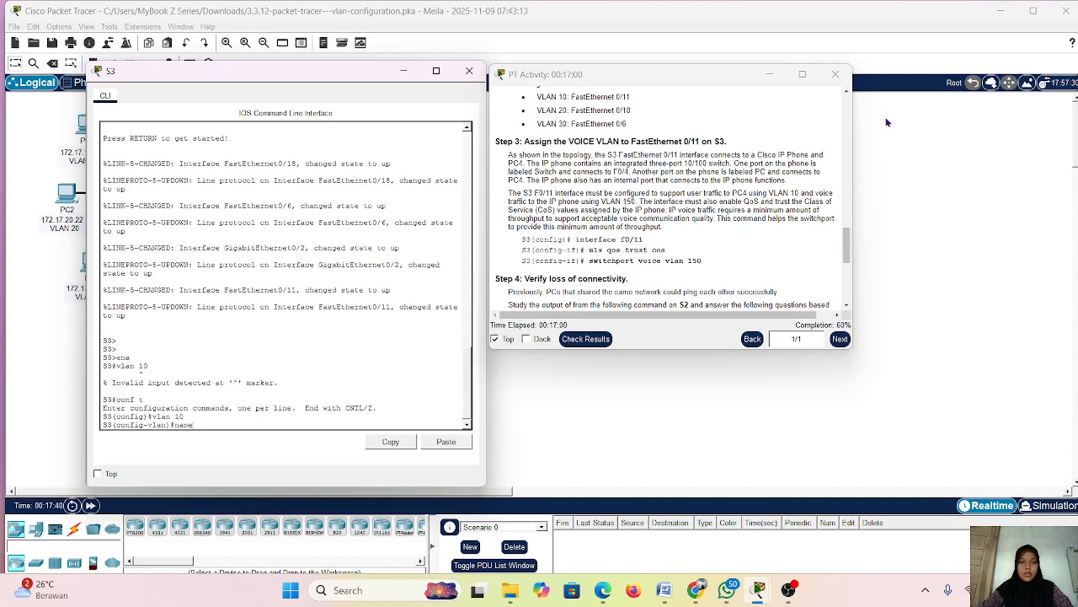
pyautogui.scroll(5, 624, 238)
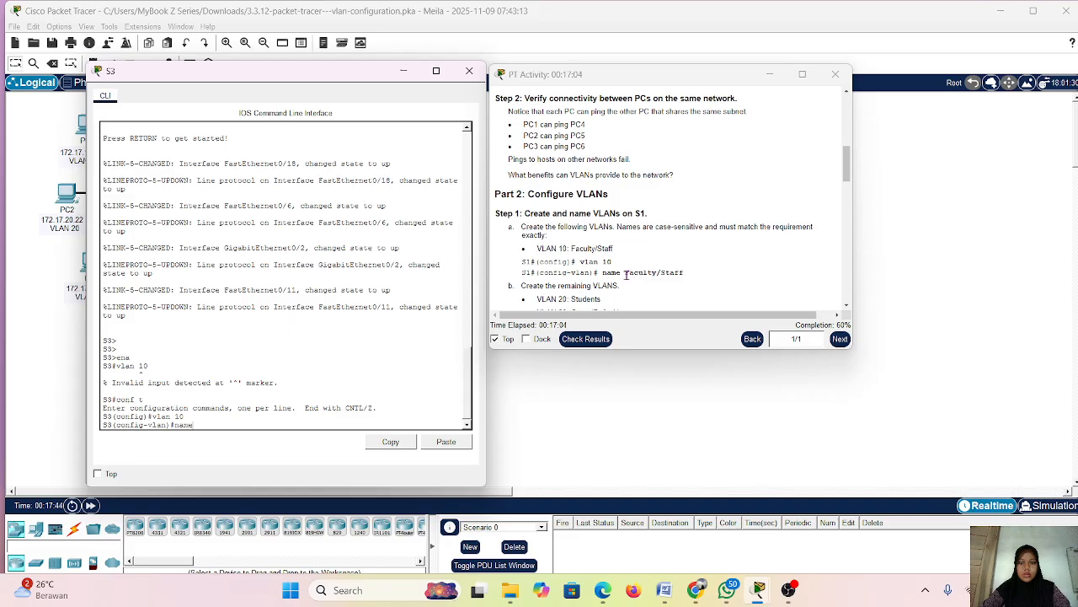
pyautogui.moveTo(624, 273); pyautogui.dragTo(686, 273)
pyautogui.hotkey('ctrl', 'c')
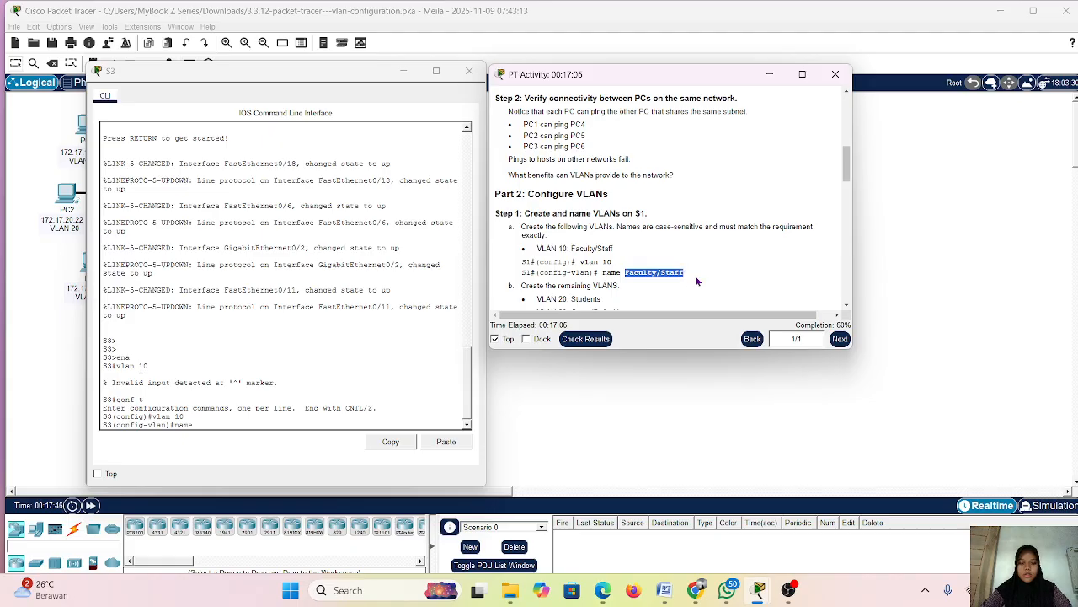
pyautogui.click(214, 422)
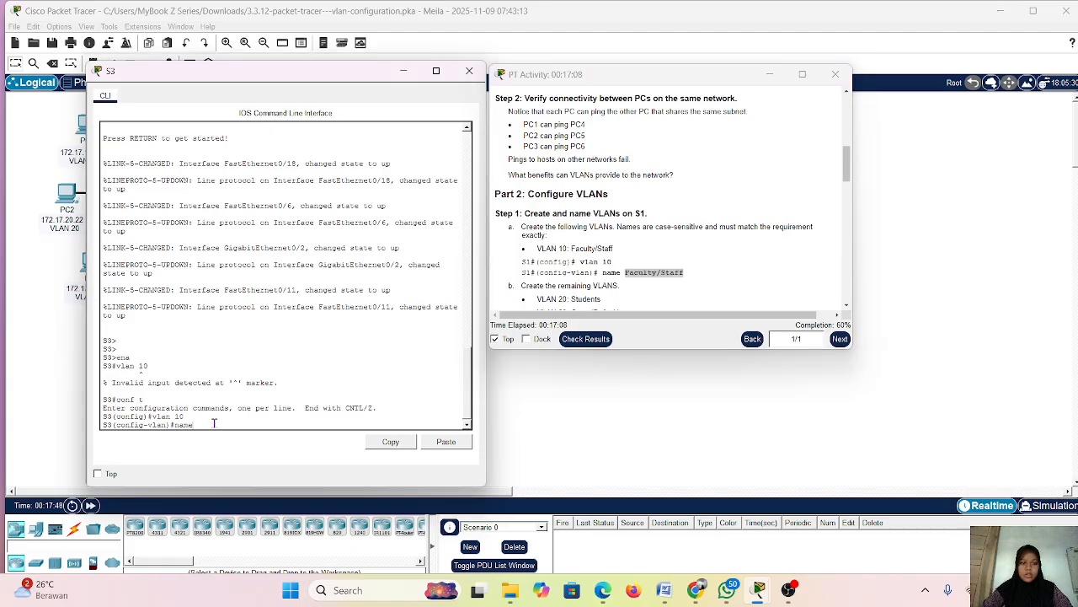
pyautogui.rightClick(214, 423)
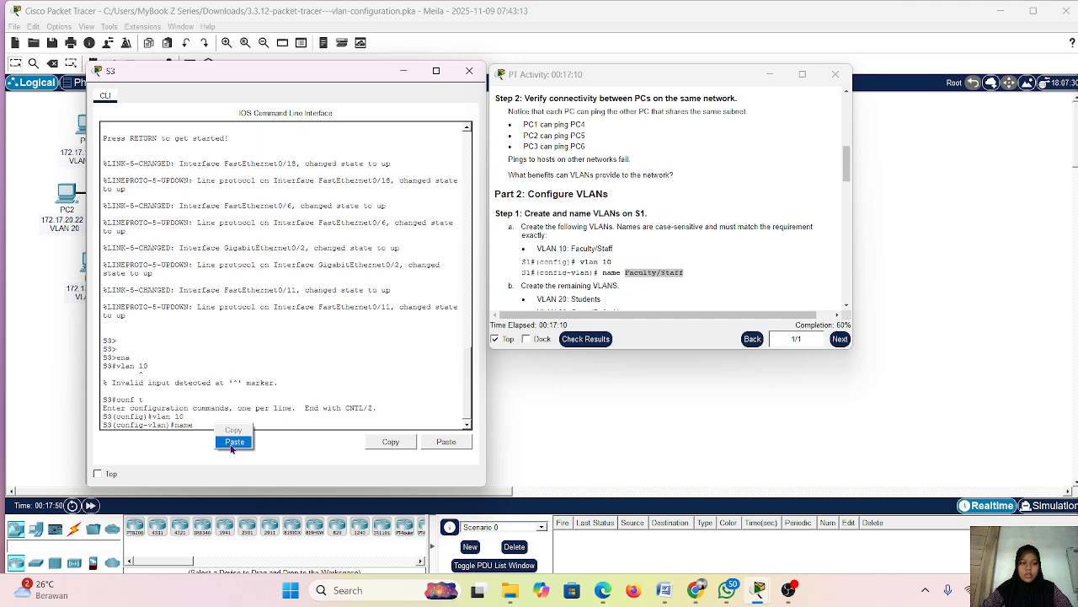
pyautogui.click(233, 441)
pyautogui.press('Return')
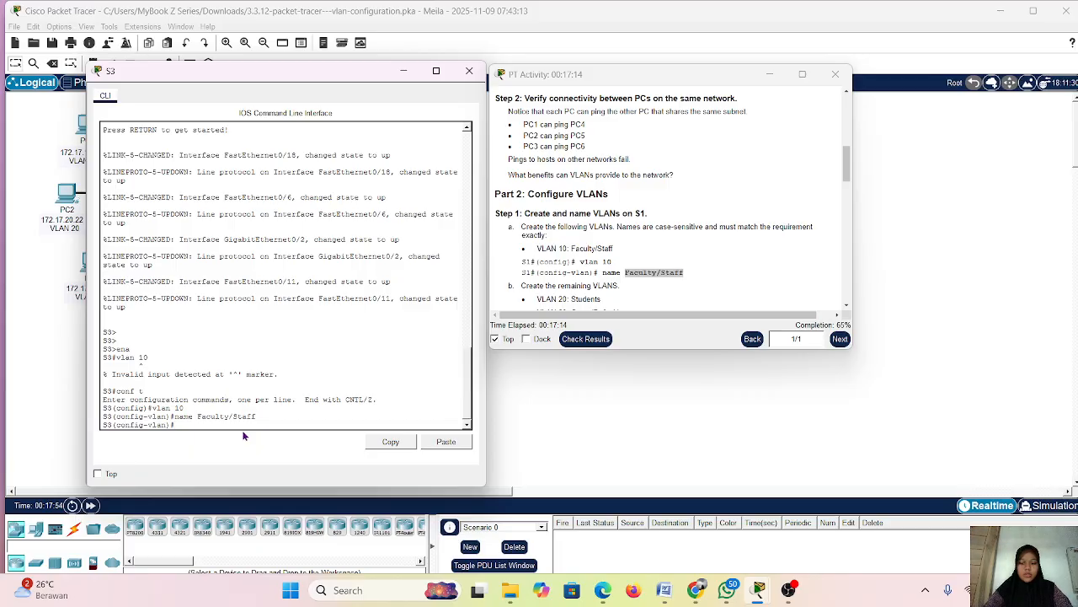
# Create VLAN 20 on S3 by changing the number in the vlan 10 command to 20
pyautogui.write('vlan 10')
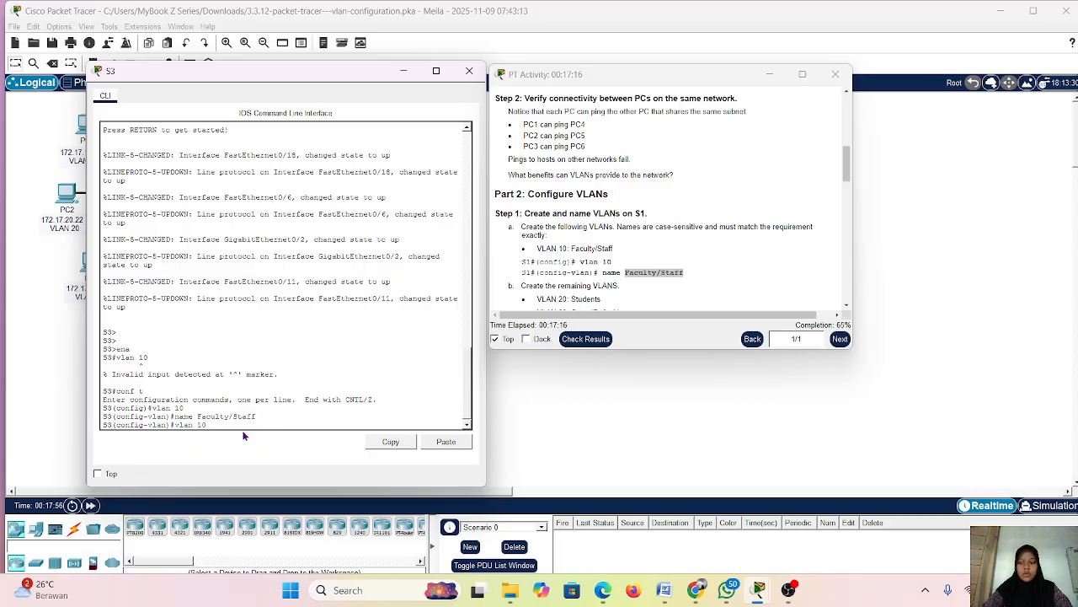
pyautogui.press('BackSpace')
pyautogui.press('BackSpace')
pyautogui.write('20')
pyautogui.press('Return')
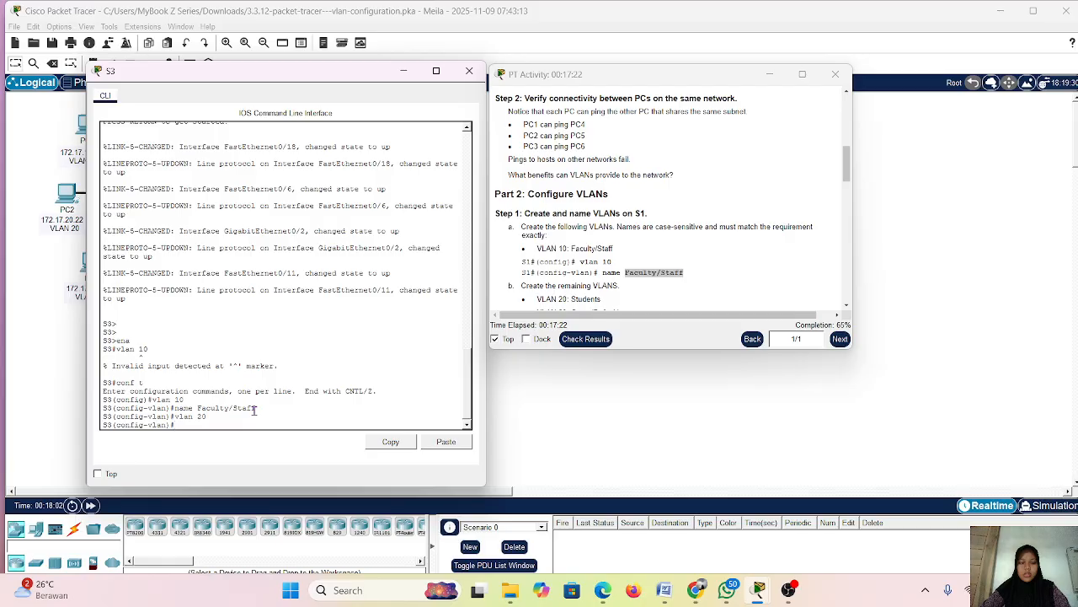
# Name S3's VLAN 20 Students, copying the name from the activity instructions and inserting the space after the name command
pyautogui.write('name')
pyautogui.click(618, 283)
pyautogui.scroll(-1, 617, 283)
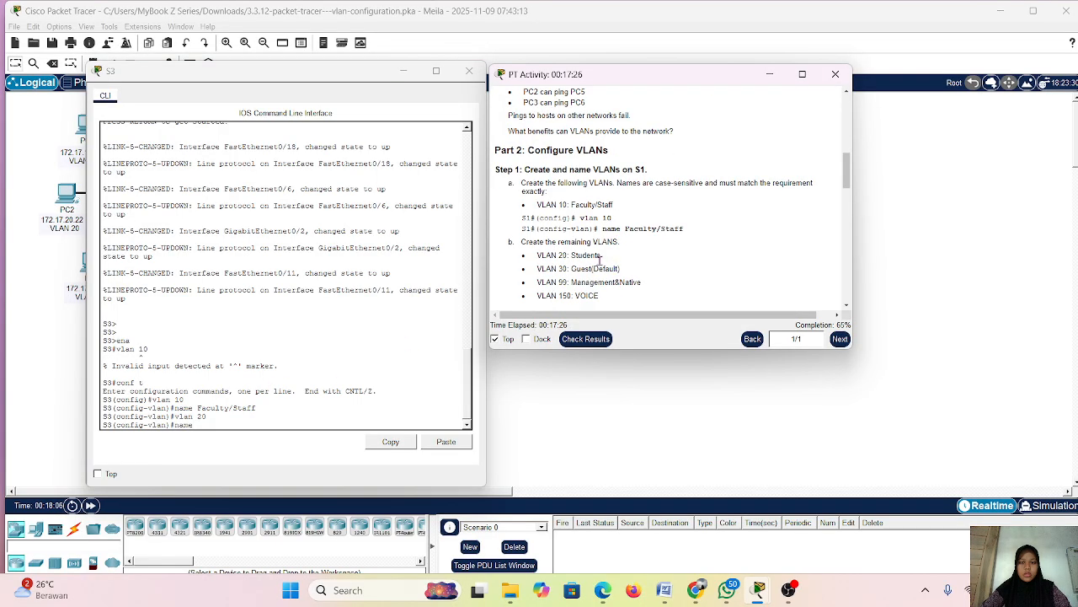
pyautogui.moveTo(571, 254); pyautogui.dragTo(616, 261)
pyautogui.hotkey('ctrl', 'c')
pyautogui.click(260, 431)
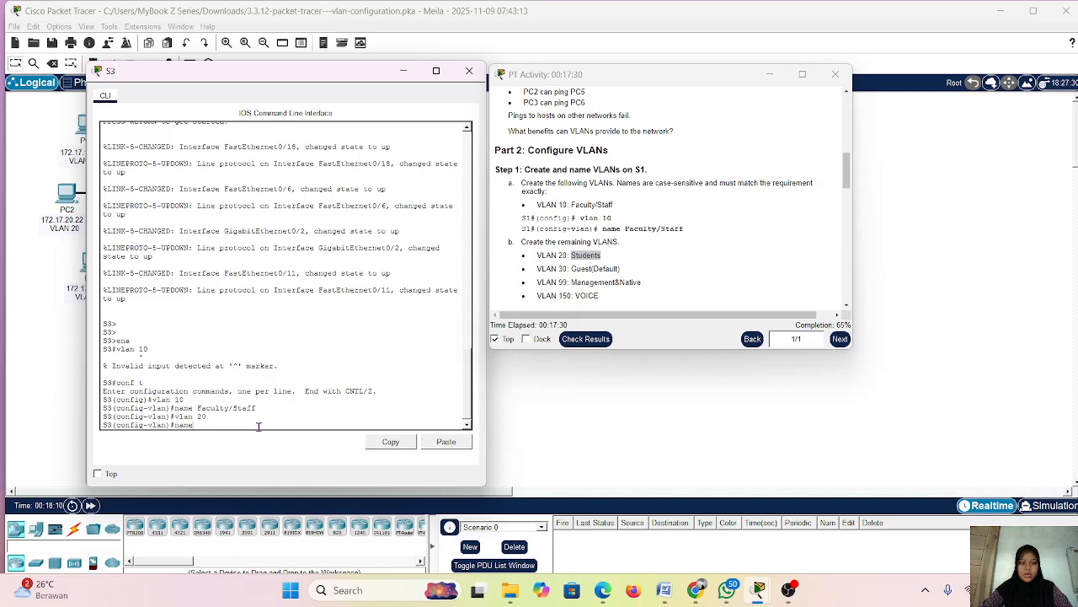
pyautogui.rightClick(260, 432)
pyautogui.click(279, 445)
pyautogui.press('Left')
pyautogui.press('Left')
pyautogui.press('Left')
pyautogui.press('Left')
pyautogui.press('Left')
pyautogui.press('Left')
pyautogui.press('Left')
pyautogui.press('Left')
pyautogui.press('Return')
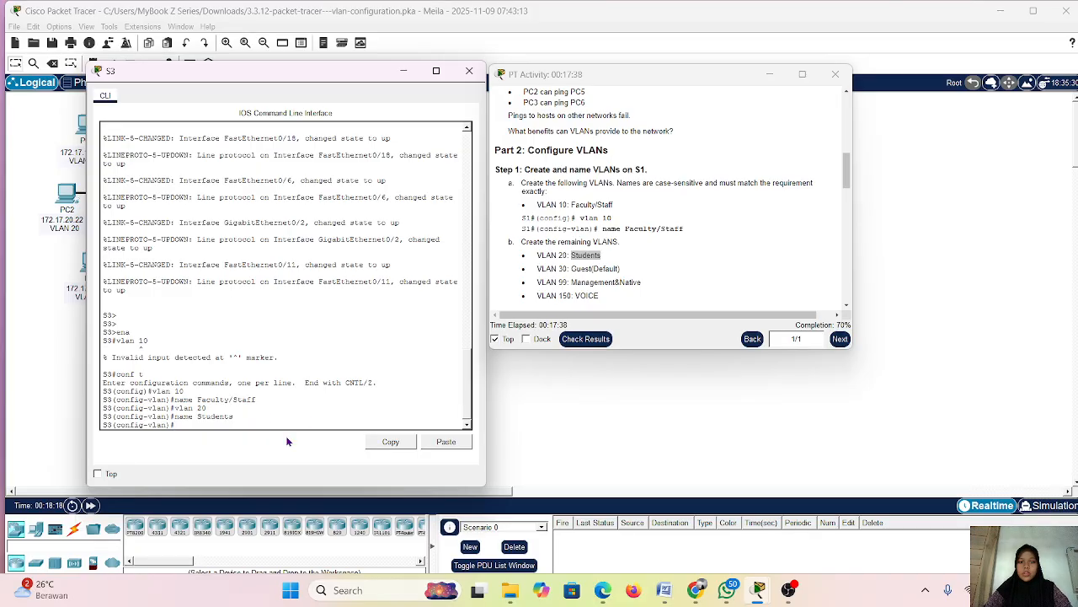
# Create VLAN 30 on S3 and name it Guest(Default), copying the exact name from the activity instructions
pyautogui.write('vlan 30')
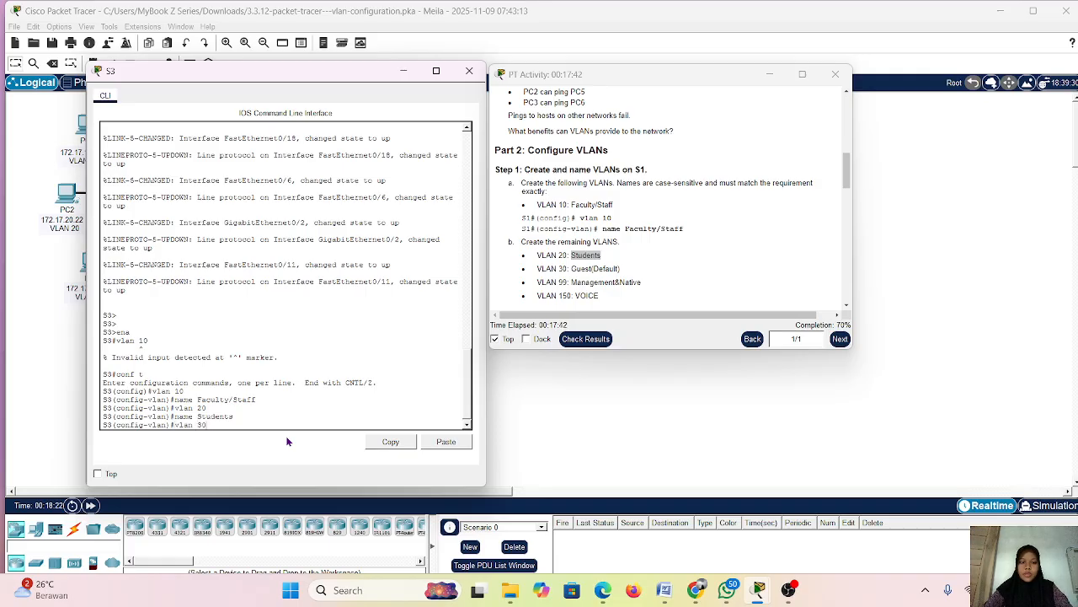
pyautogui.press('Return')
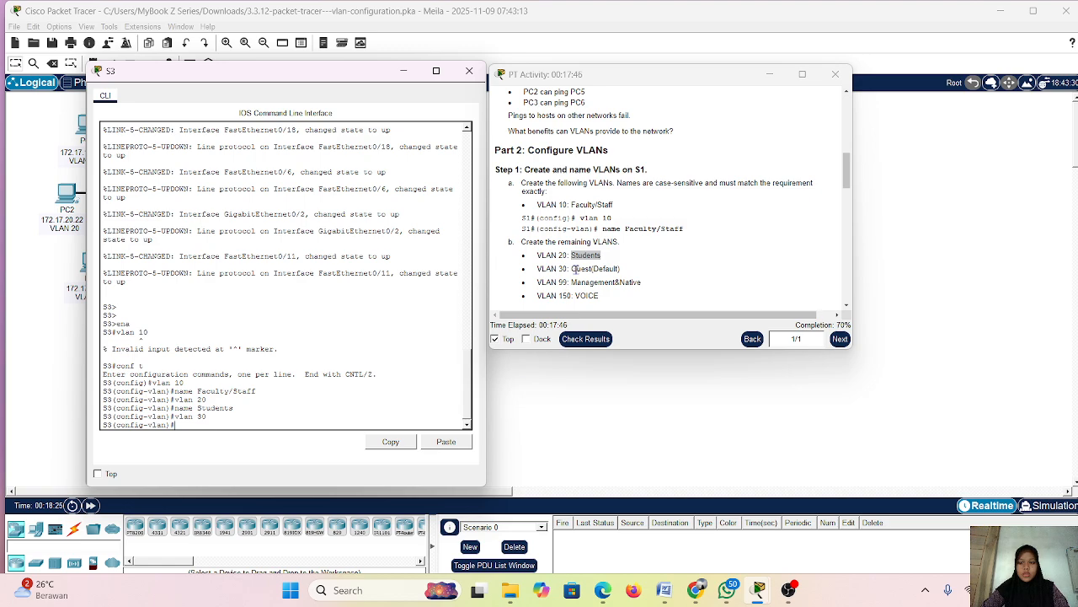
pyautogui.moveTo(574, 269); pyautogui.dragTo(625, 274)
pyautogui.hotkey('ctrl', 'c')
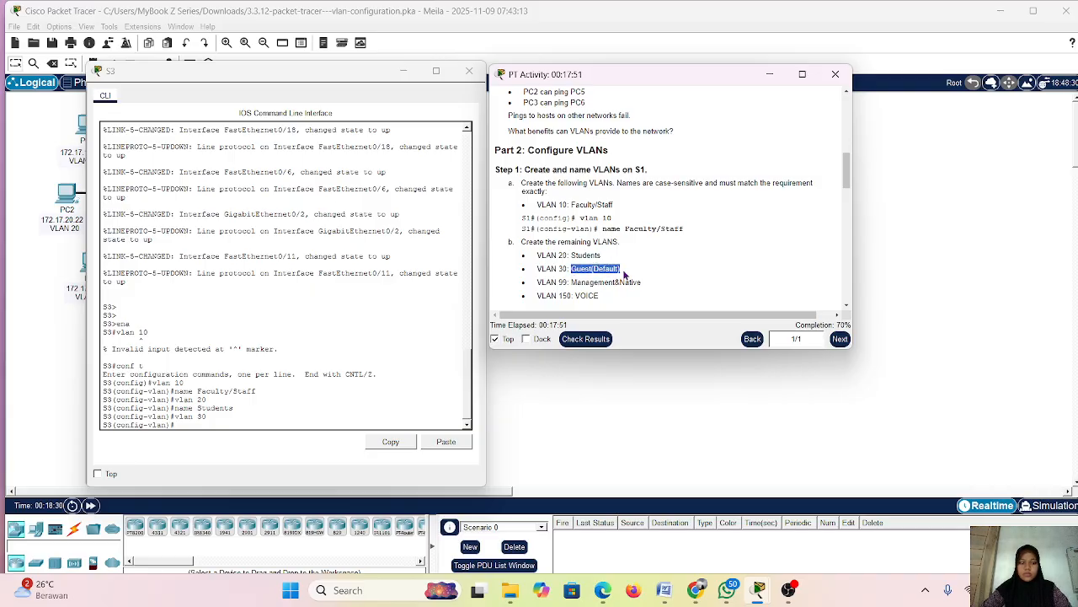
pyautogui.click(225, 425)
pyautogui.press('Up')
pyautogui.press('Up')
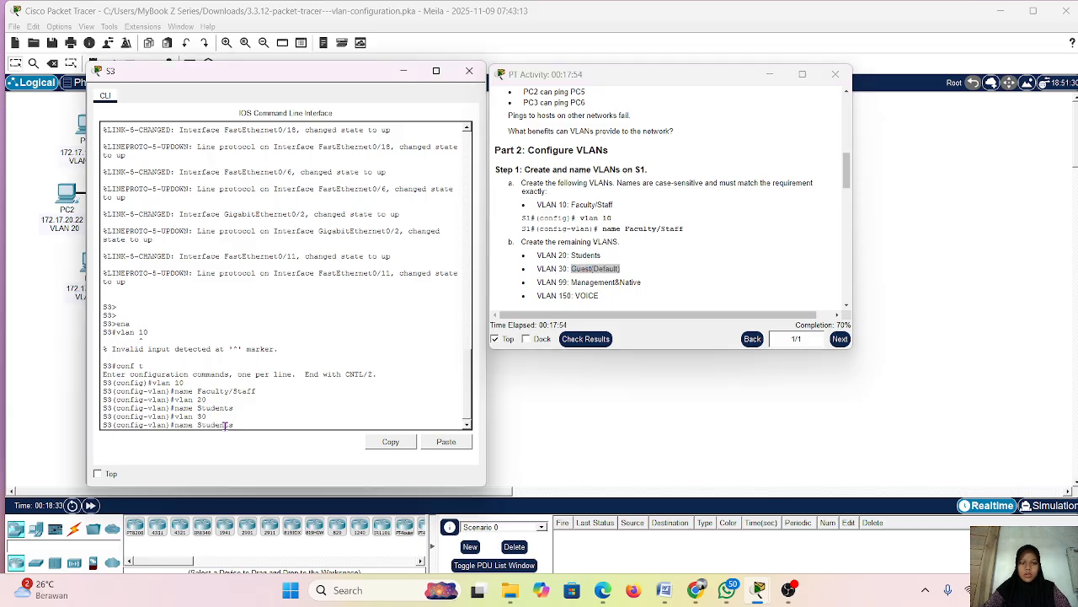
pyautogui.press('BackSpace')
pyautogui.press('BackSpace')
pyautogui.press('BackSpace')
pyautogui.press('BackSpace')
pyautogui.press('BackSpace')
pyautogui.rightClick(213, 424)
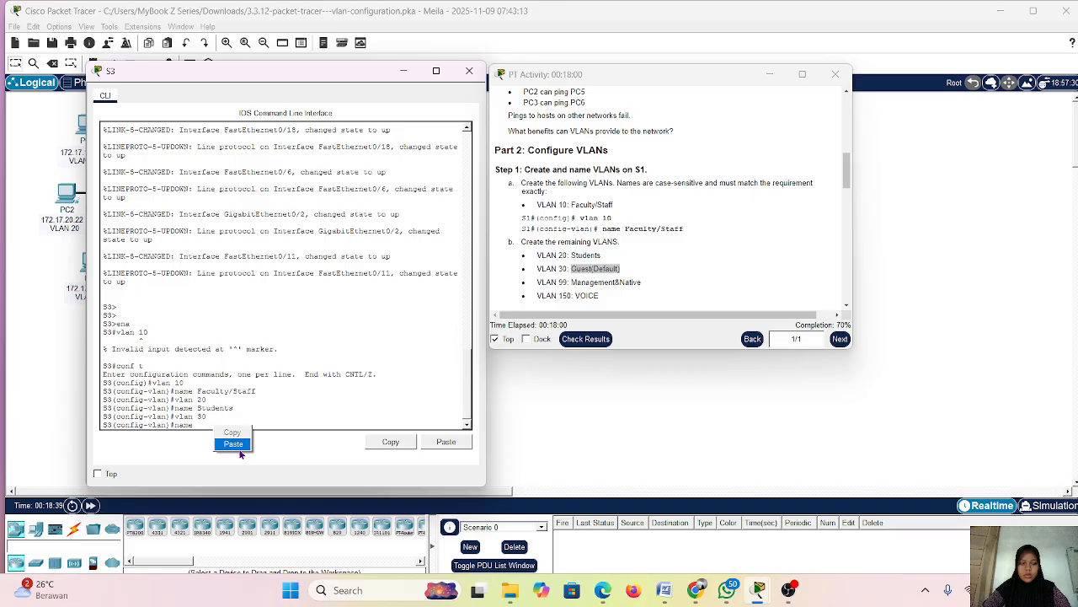
pyautogui.click(236, 442)
pyautogui.press('Return')
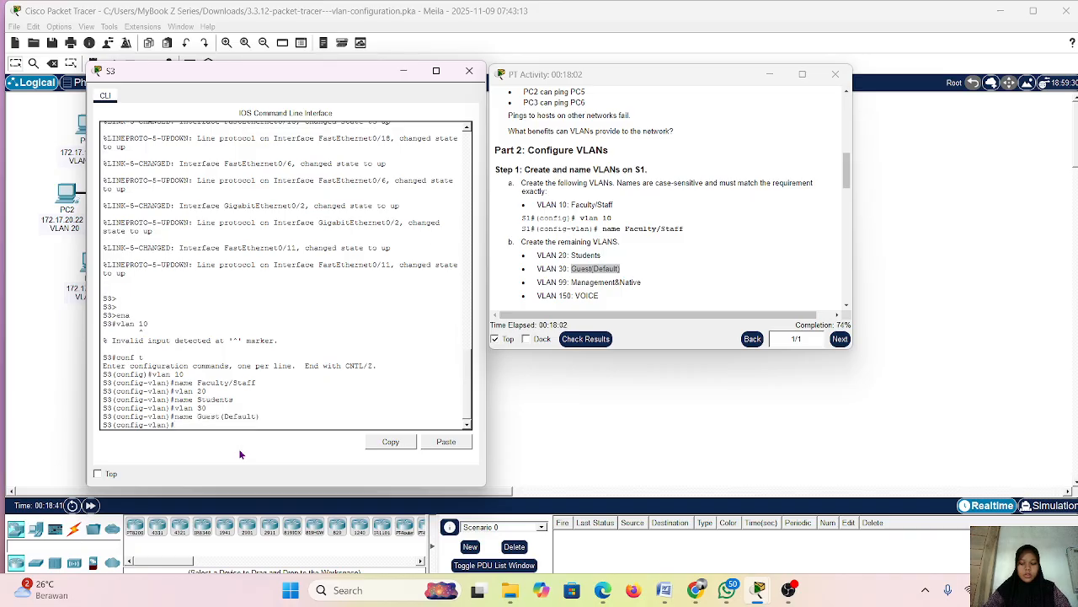
# Create VLAN 99 on S3 by reusing the earlier vlan command with the number changed to 99
pyautogui.press('Up')
pyautogui.press('Up')
pyautogui.press('Up')
pyautogui.press('Down')
pyautogui.write('9')
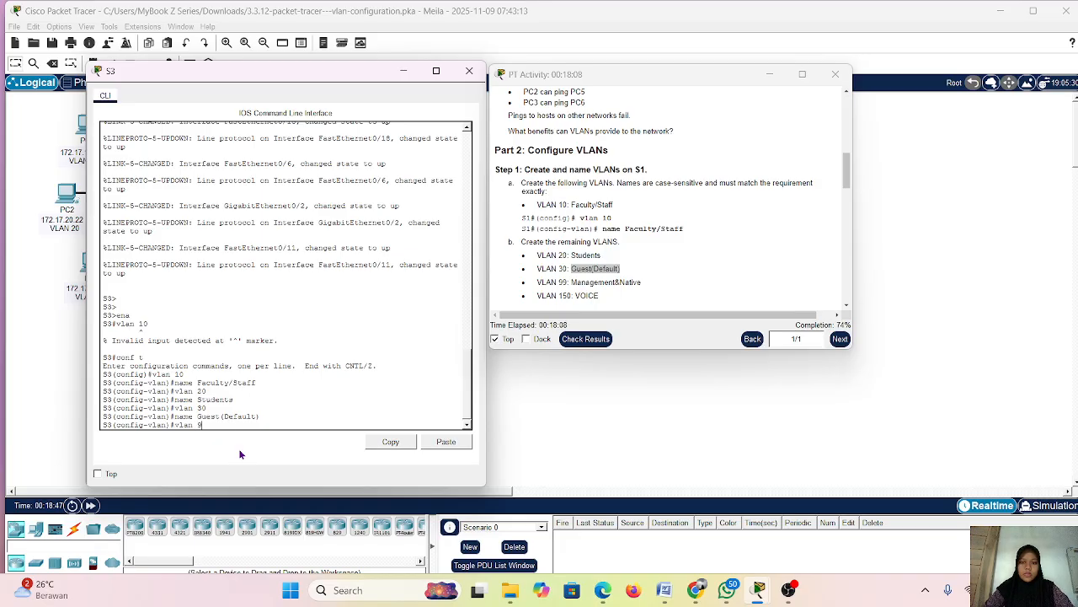
pyautogui.press('Return')
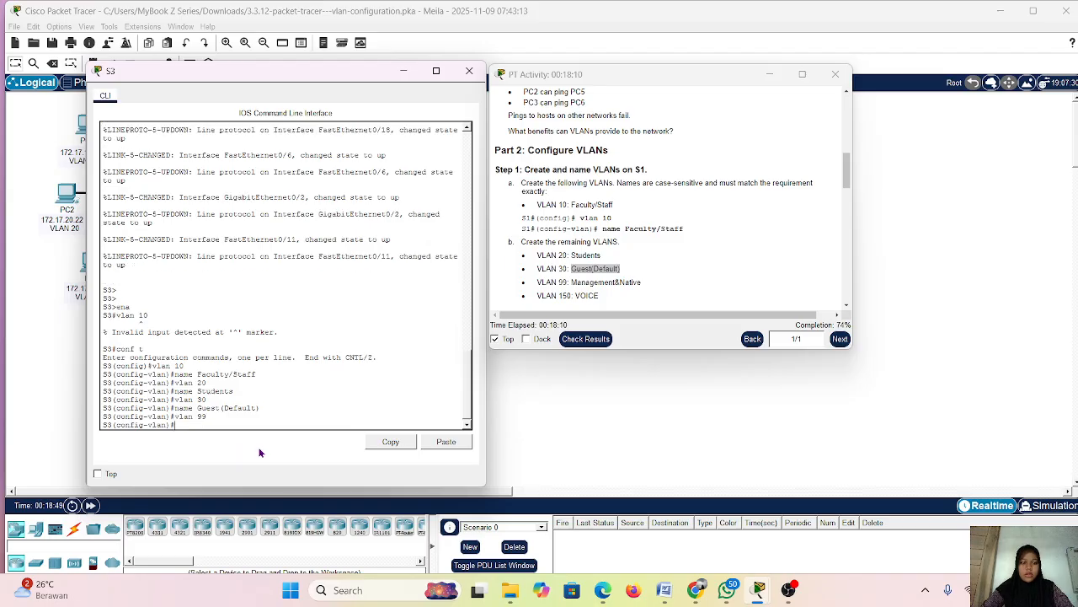
# Name S3's VLAN 99 Management&Native, reusing the earlier name command and copying the name from the activity instructions
pyautogui.press('Up')
pyautogui.press('Up')
pyautogui.press('BackSpace')
pyautogui.press('BackSpace')
pyautogui.press('BackSpace')
pyautogui.press('BackSpace')
pyautogui.press('BackSpace')
pyautogui.press('BackSpace')
pyautogui.press('BackSpace')
pyautogui.press('BackSpace')
pyautogui.press('BackSpace')
pyautogui.press('BackSpace')
pyautogui.press('BackSpace')
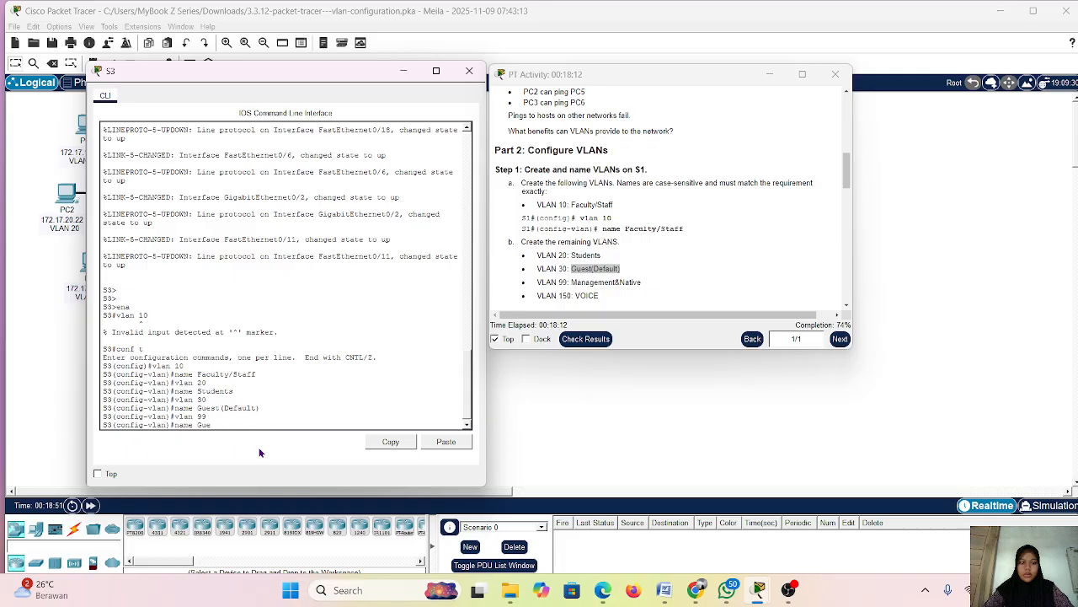
pyautogui.press('BackSpace')
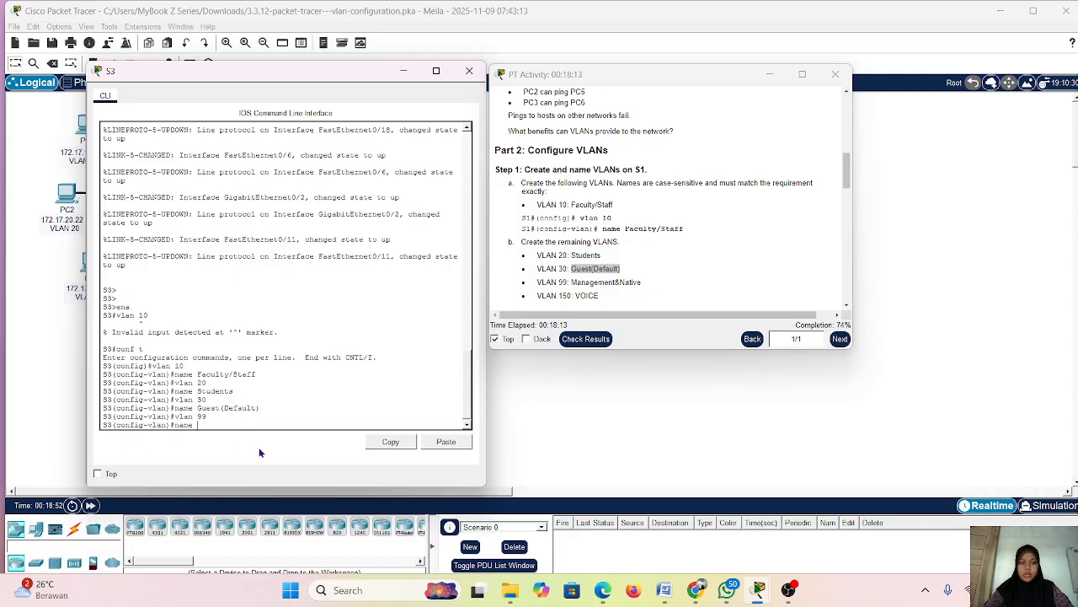
pyautogui.click(572, 282)
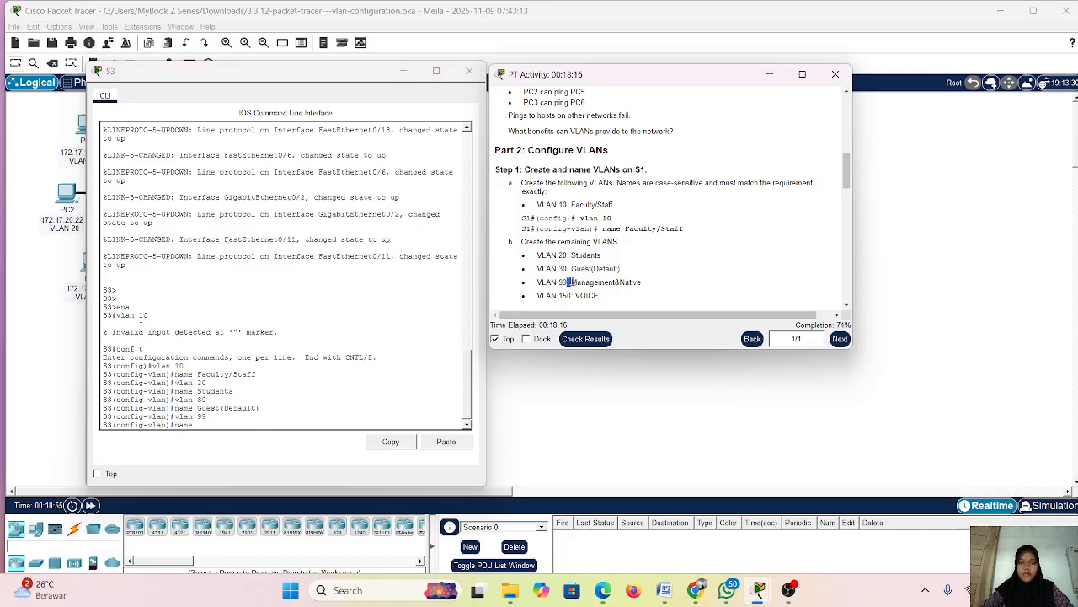
pyautogui.moveTo(572, 282); pyautogui.dragTo(641, 280)
pyautogui.hotkey('ctrl', 'c')
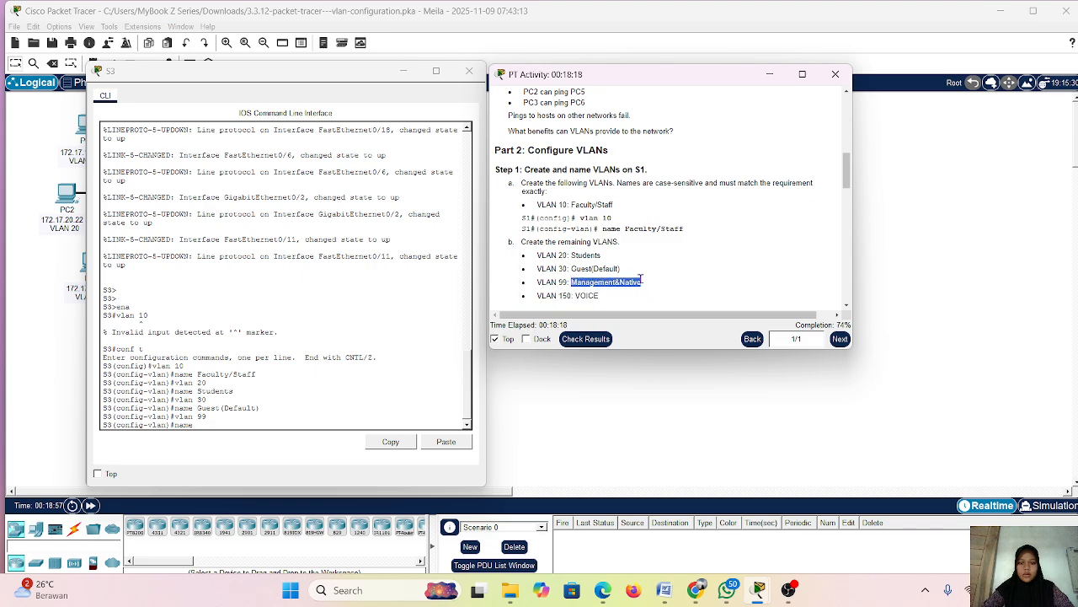
pyautogui.click(221, 426)
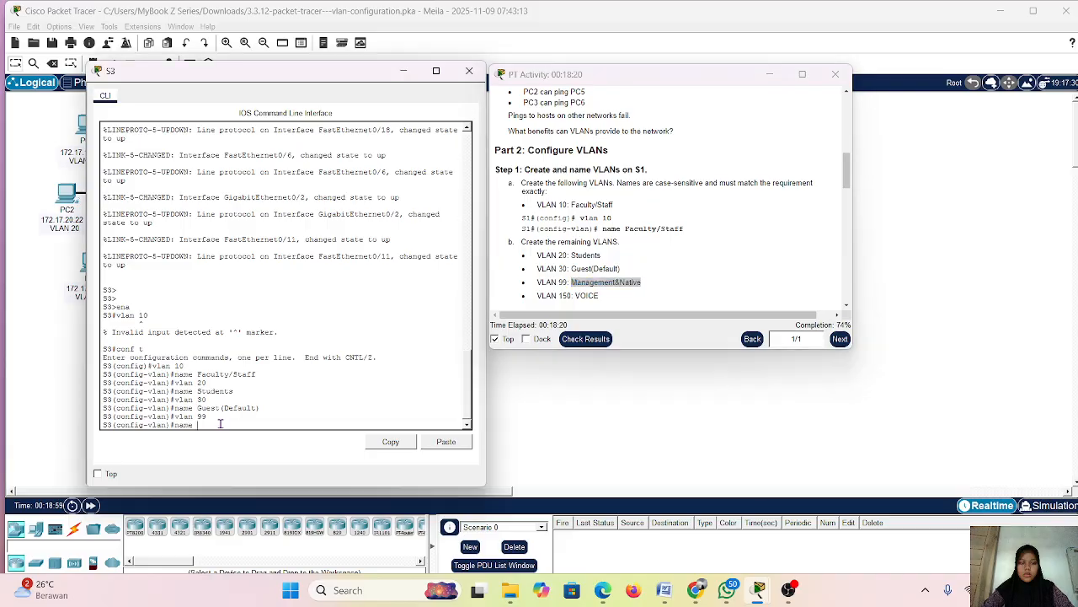
pyautogui.rightClick(222, 429)
pyautogui.click(239, 443)
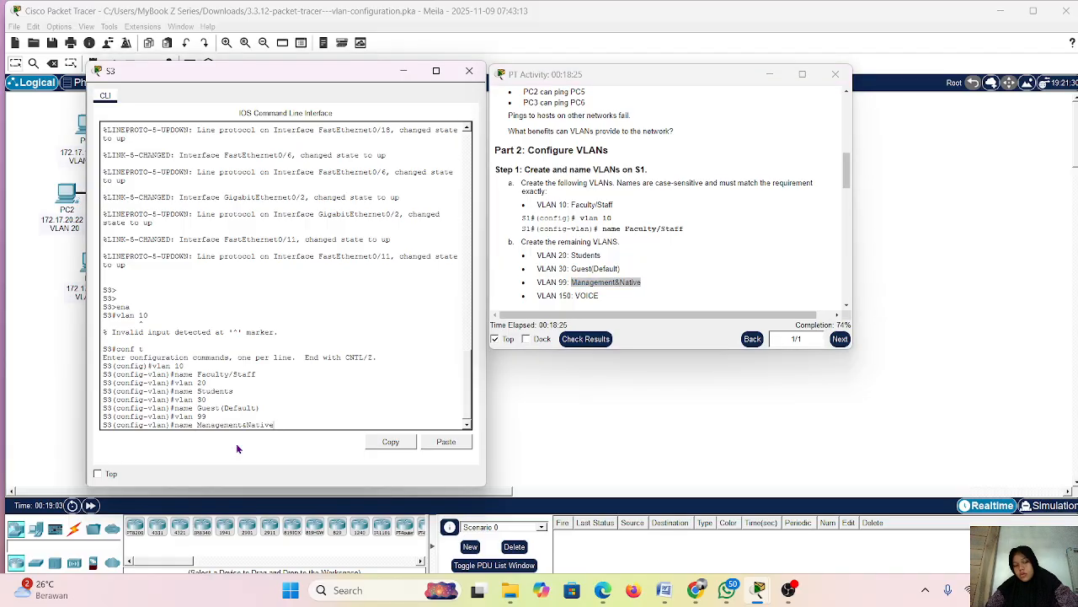
pyautogui.press('Return')
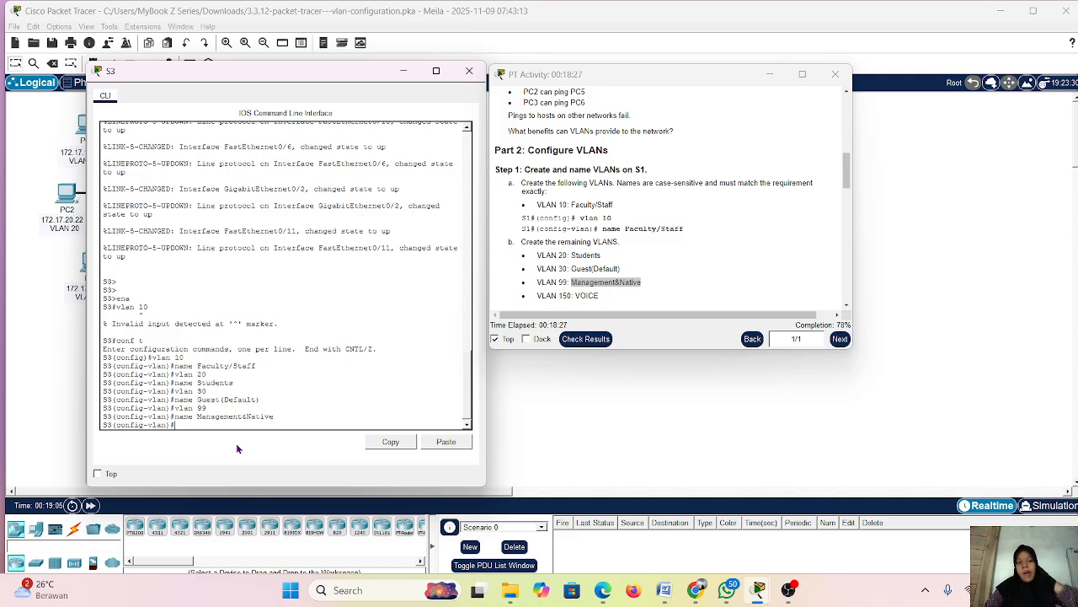
# Create VLAN 150 on S3 with the vlan 150 command
pyautogui.write('vlan 99')
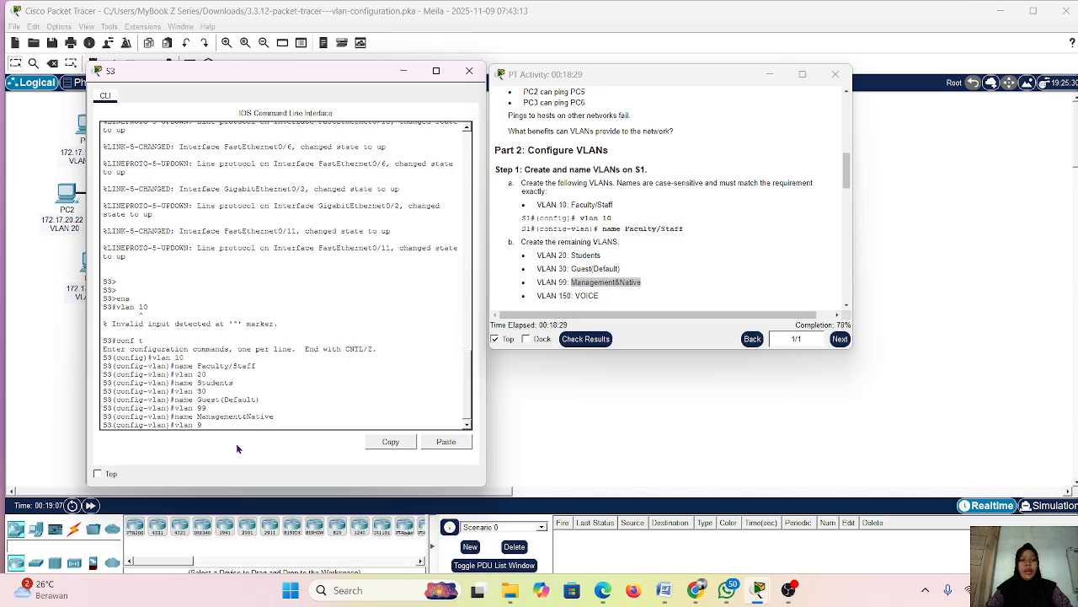
pyautogui.press('BackSpace')
pyautogui.write('150')
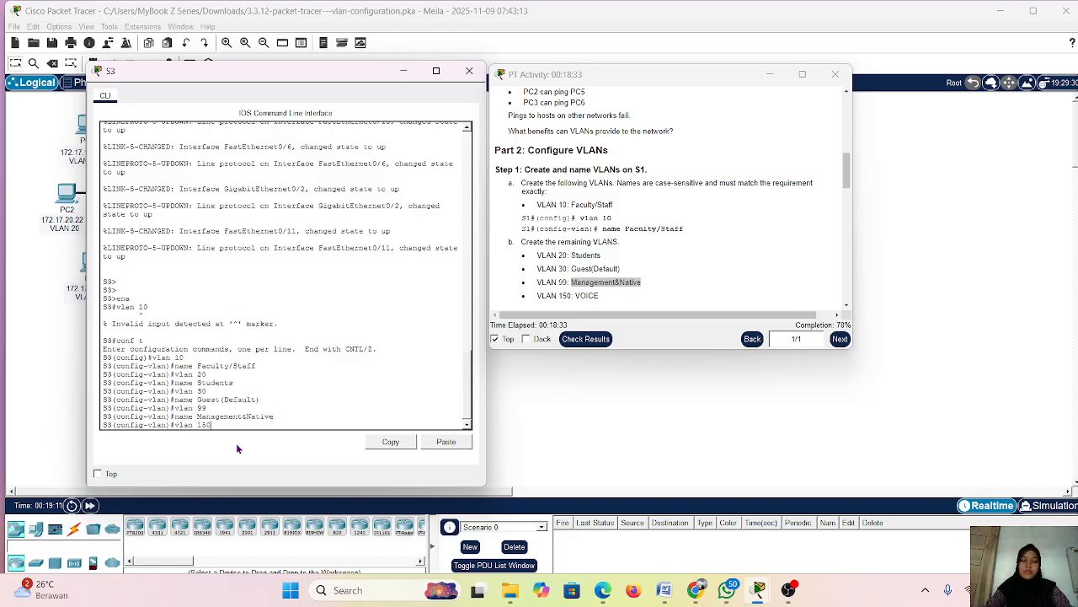
pyautogui.press('Return')
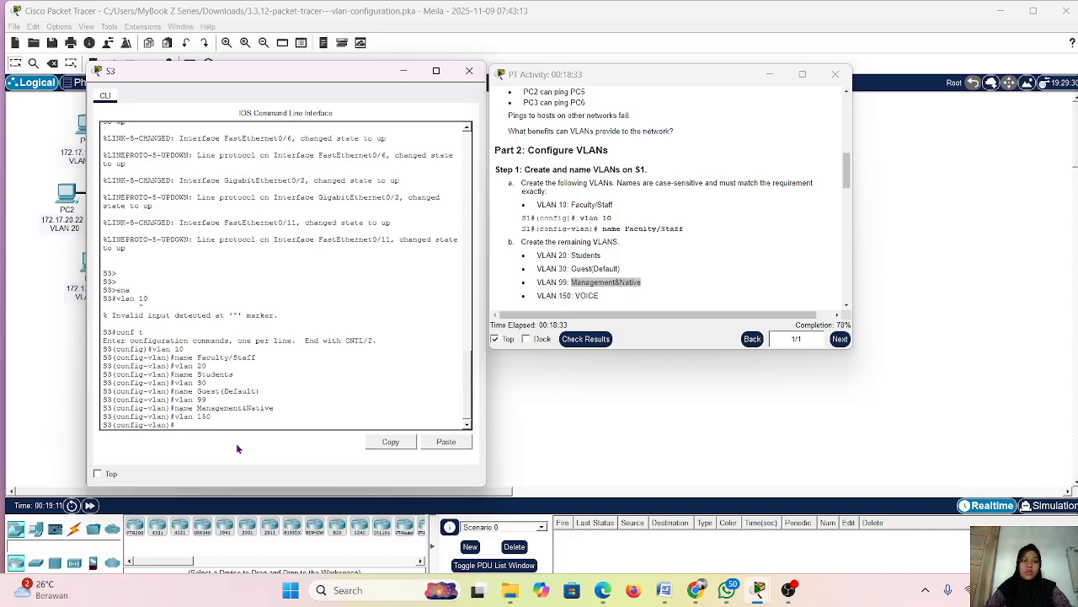
# Name S3's VLAN 150 VOICE, copying the name from the activity instructions into the recalled name command
pyautogui.moveTo(578, 296); pyautogui.dragTo(597, 297)
pyautogui.click(597, 296)
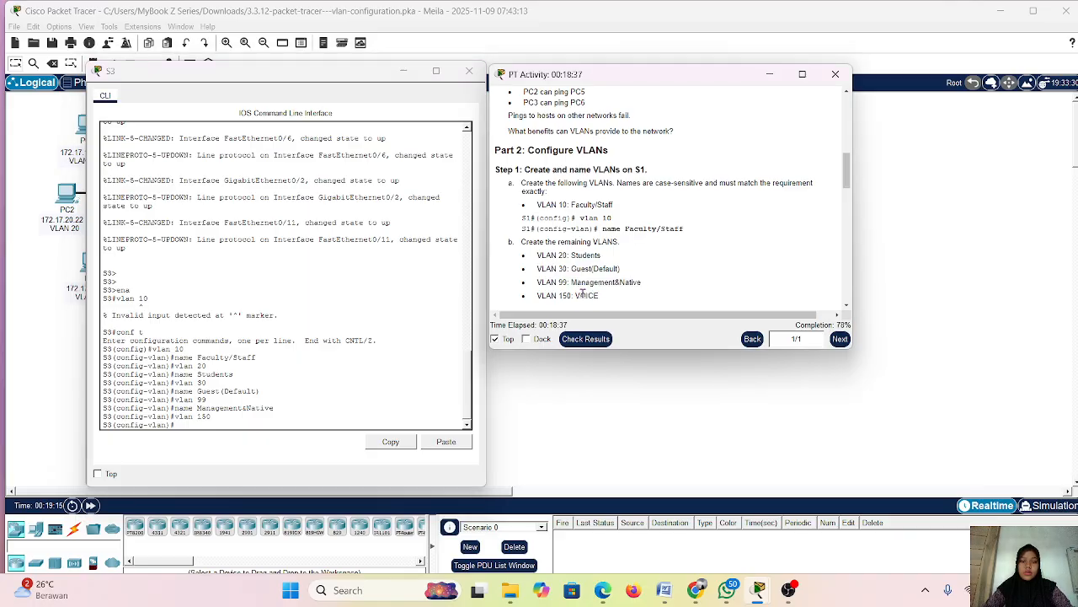
pyautogui.doubleClick(588, 296)
pyautogui.hotkey('ctrl', 'c')
pyautogui.click(184, 425)
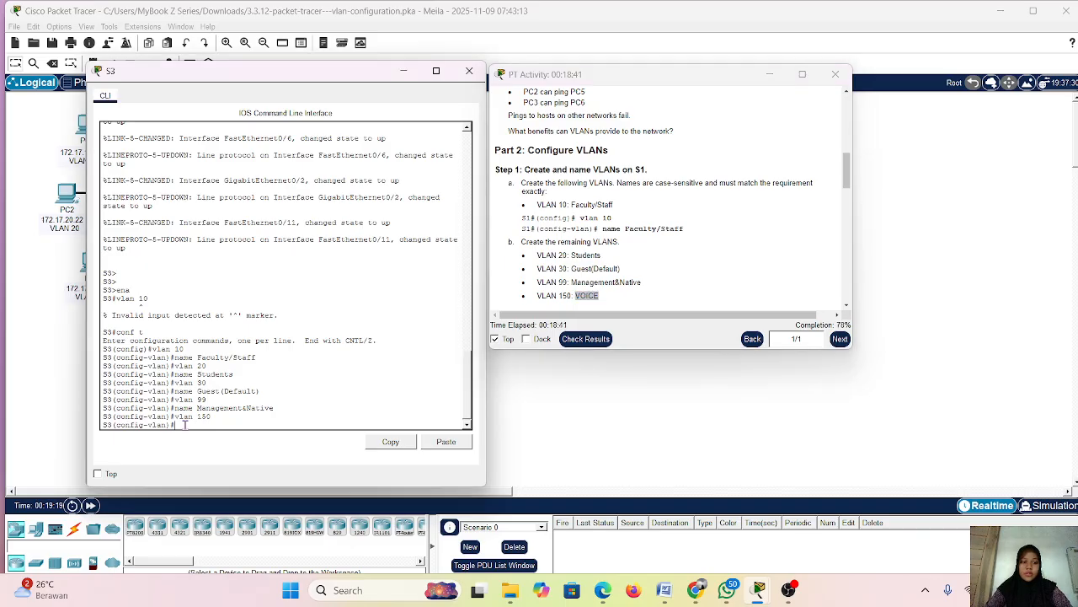
pyautogui.press('Up')
pyautogui.press('Up')
pyautogui.press('BackSpace')
pyautogui.press('BackSpace')
pyautogui.press('BackSpace')
pyautogui.press('BackSpace')
pyautogui.press('BackSpace')
pyautogui.press('BackSpace')
pyautogui.press('BackSpace')
pyautogui.press('BackSpace')
pyautogui.press('BackSpace')
pyautogui.press('BackSpace')
pyautogui.press('BackSpace')
pyautogui.press('BackSpace')
pyautogui.press('BackSpace')
pyautogui.press('BackSpace')
pyautogui.press('BackSpace')
pyautogui.press('BackSpace')
pyautogui.rightClick(204, 424)
pyautogui.click(224, 443)
pyautogui.press('Return')
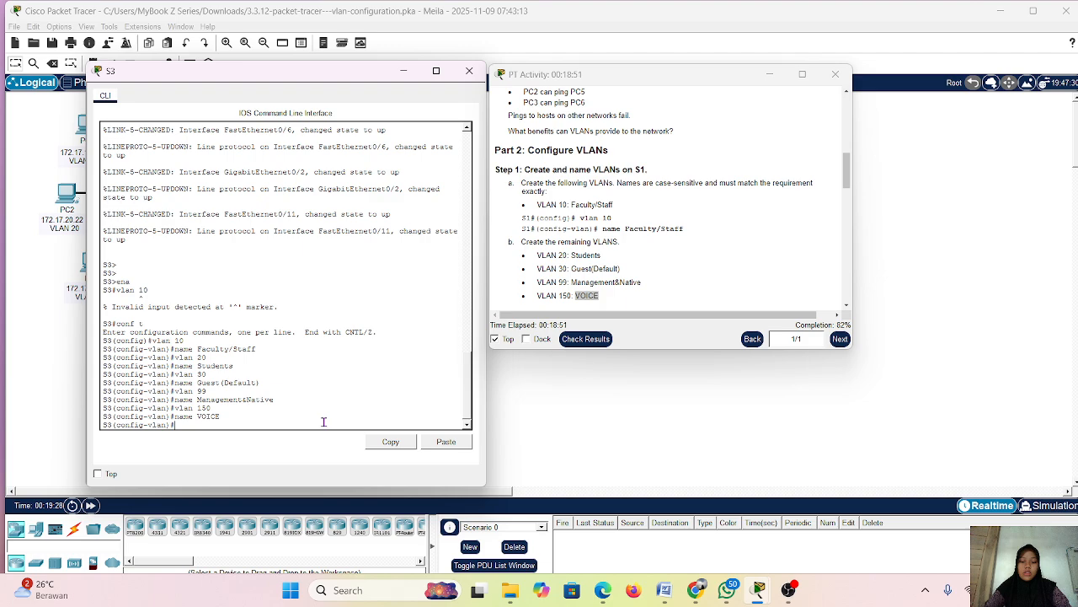
# Exit VLAN configuration on S3 and enter interface configuration mode for fastEthernet0/11, checking the port in the activity instructions
pyautogui.write('exi')
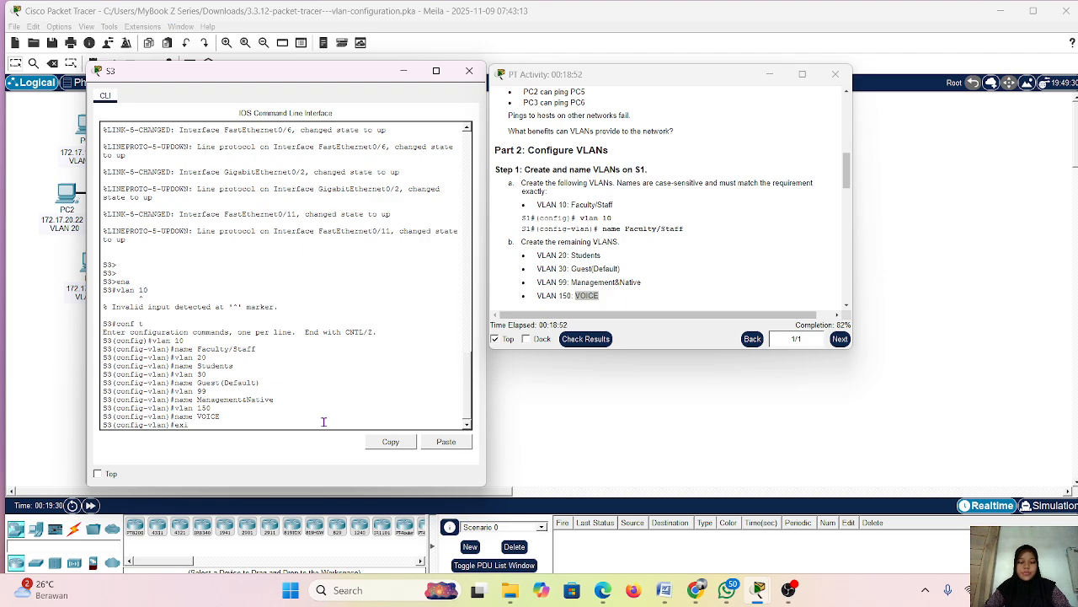
pyautogui.write('t')
pyautogui.press('Return')
pyautogui.write('in')
pyautogui.press('Tab')
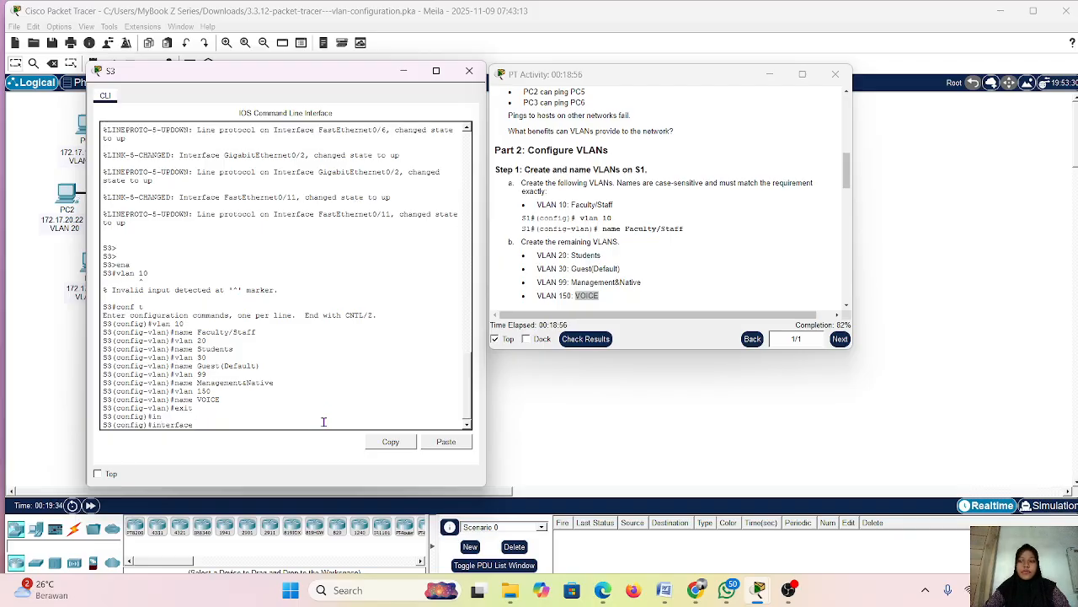
pyautogui.write('fa')
pyautogui.press('Tab')
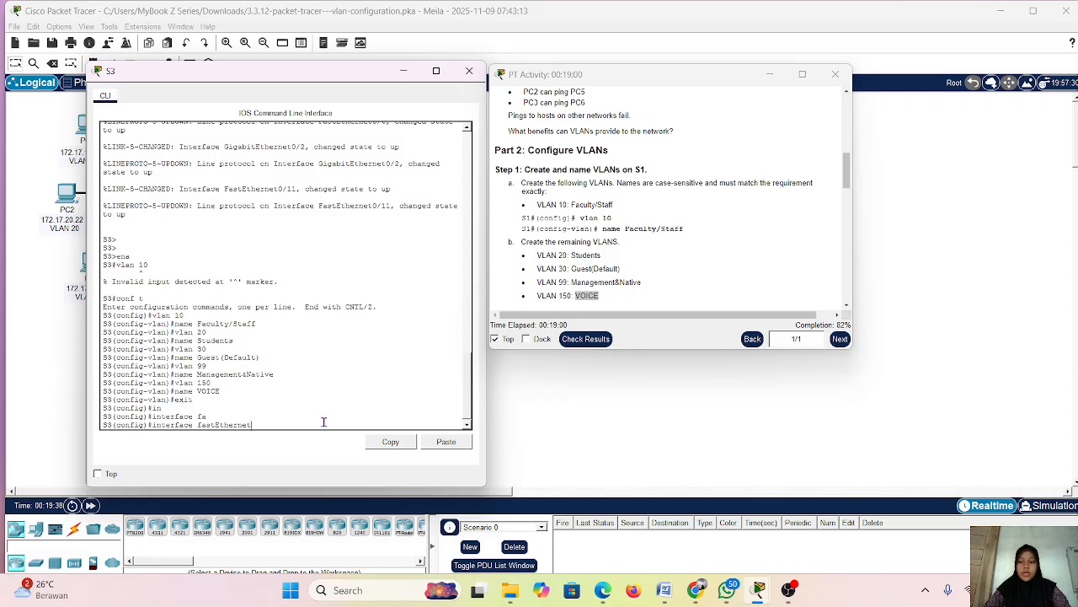
pyautogui.write('0/')
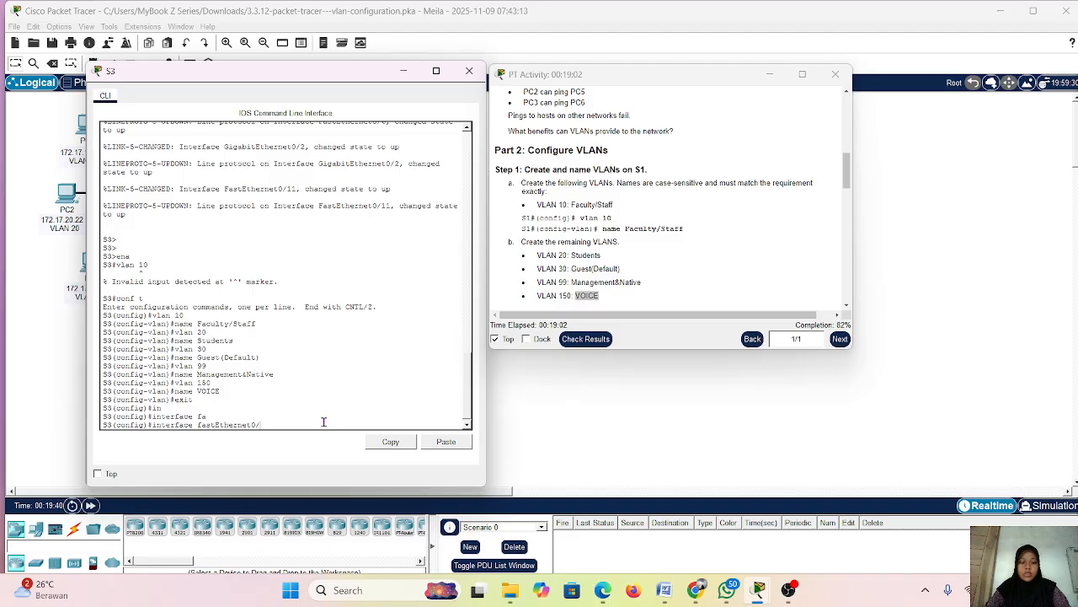
pyautogui.write('11')
pyautogui.scroll(-10, 594, 198)
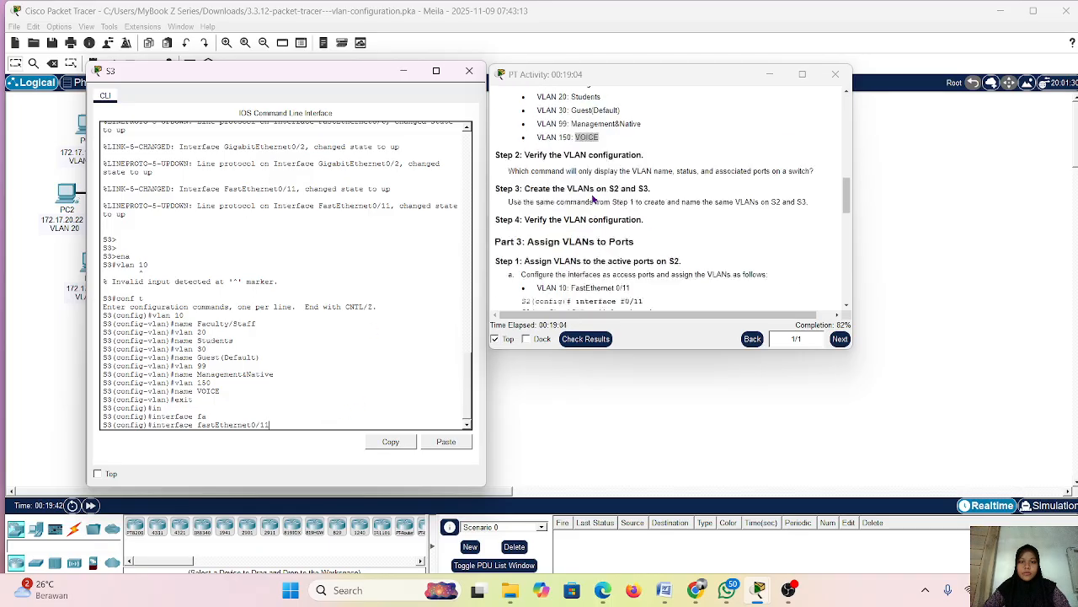
pyautogui.scroll(5, 593, 199)
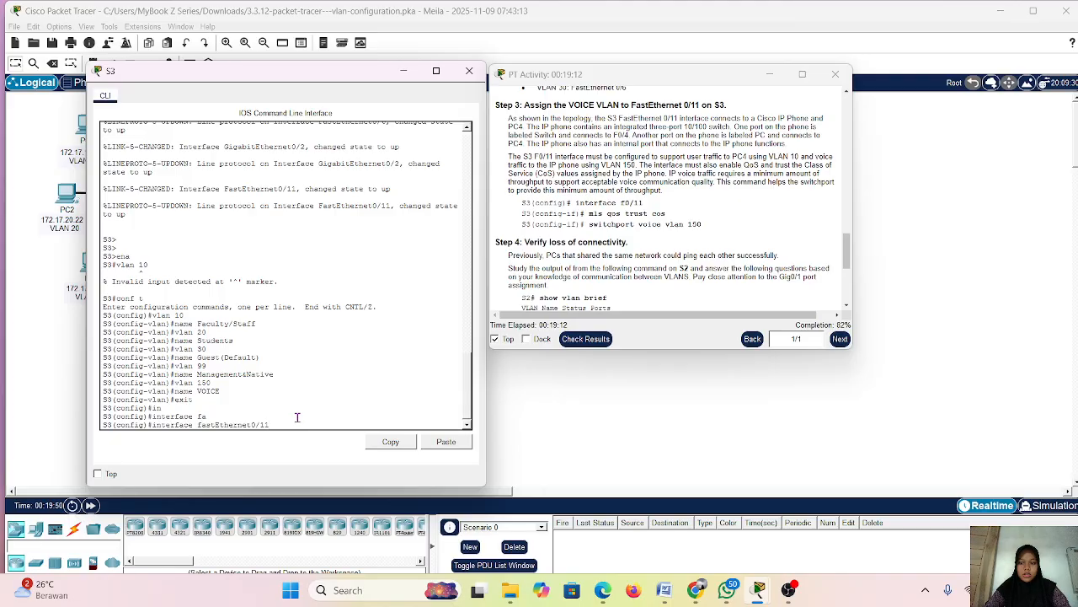
pyautogui.press('Return')
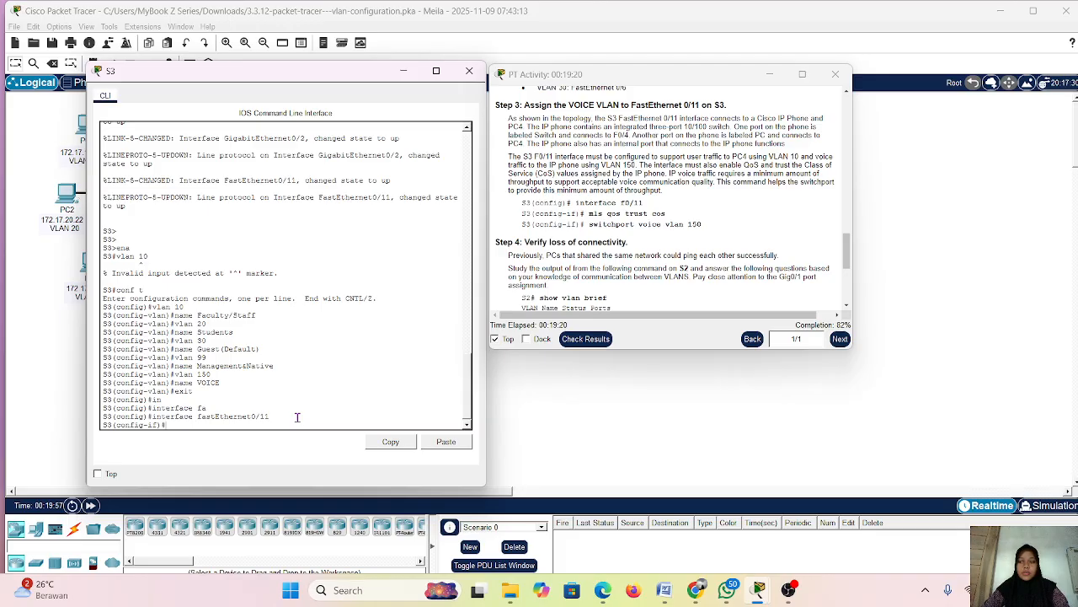
# Set S3's FastEthernet 0/11 to access mode with switchport mode access
pyautogui.write('sw')
pyautogui.press('Tab')
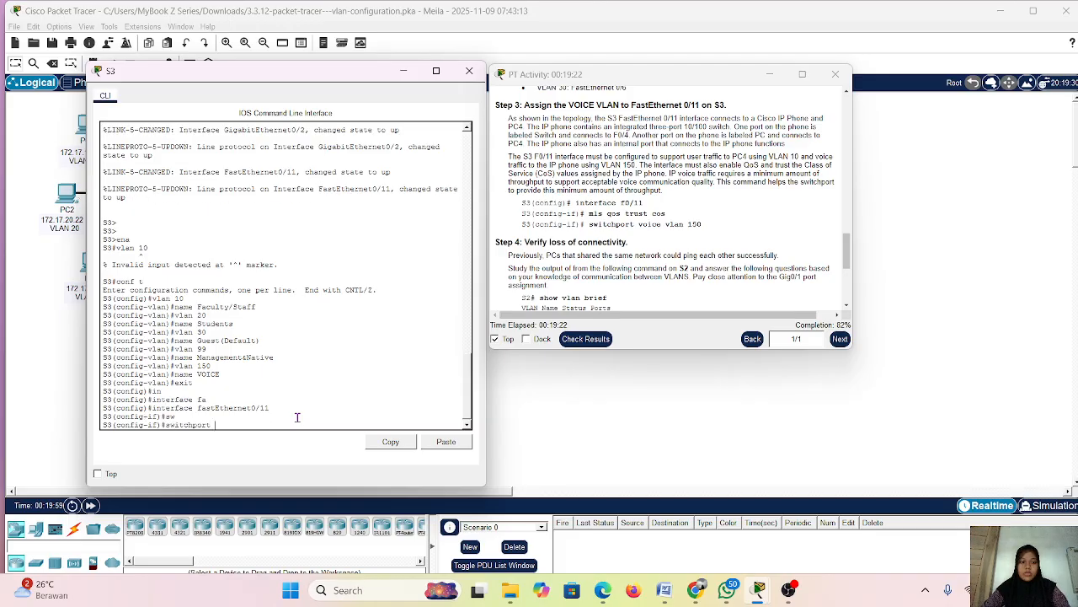
pyautogui.write('mo')
pyautogui.press('Tab')
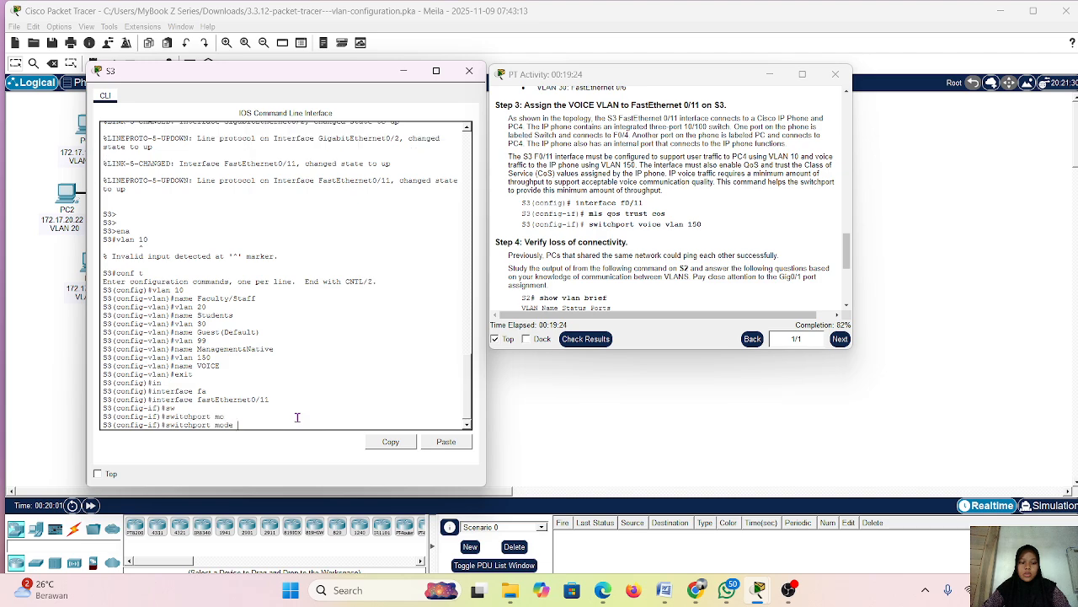
pyautogui.write('acc')
pyautogui.press('Tab')
pyautogui.press('Return')
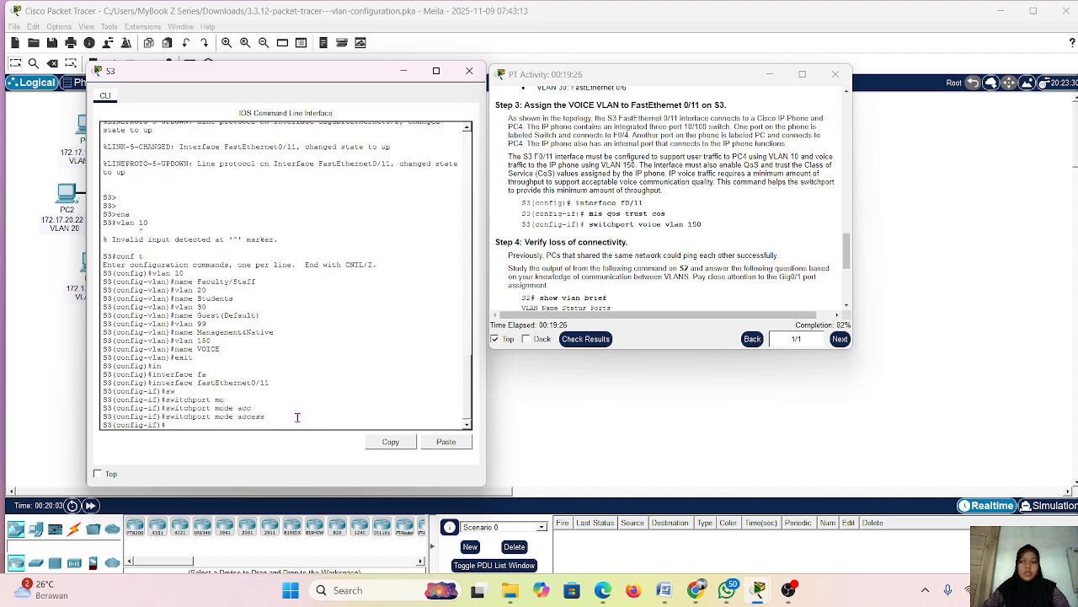
# Assign S3's FastEthernet 0/11 to data VLAN 10 with the switchport access vlan 10 command
pyautogui.write('sw')
pyautogui.press('Tab')
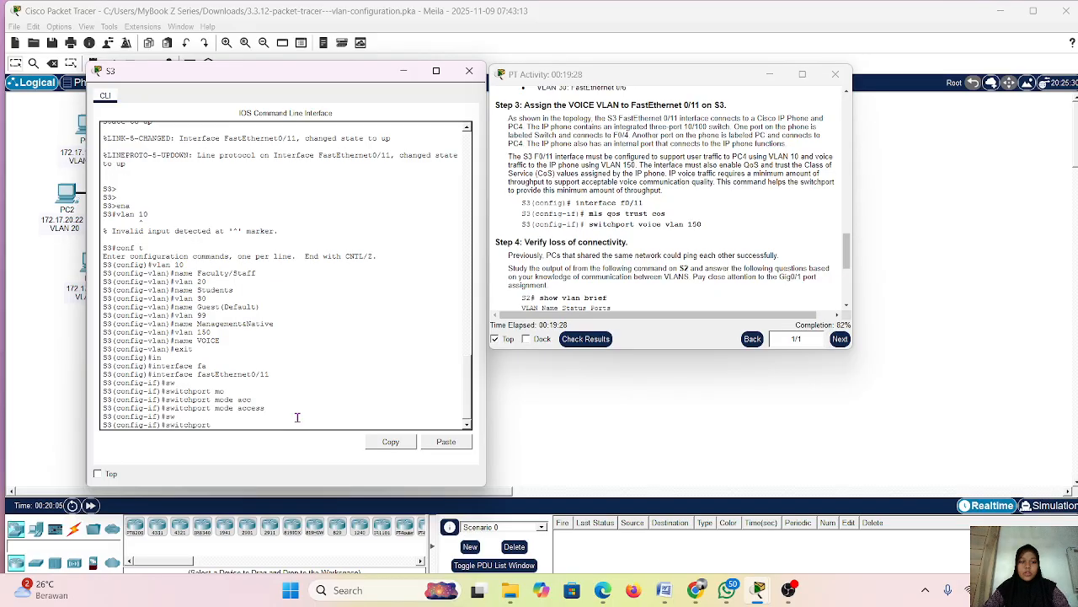
pyautogui.write('ac')
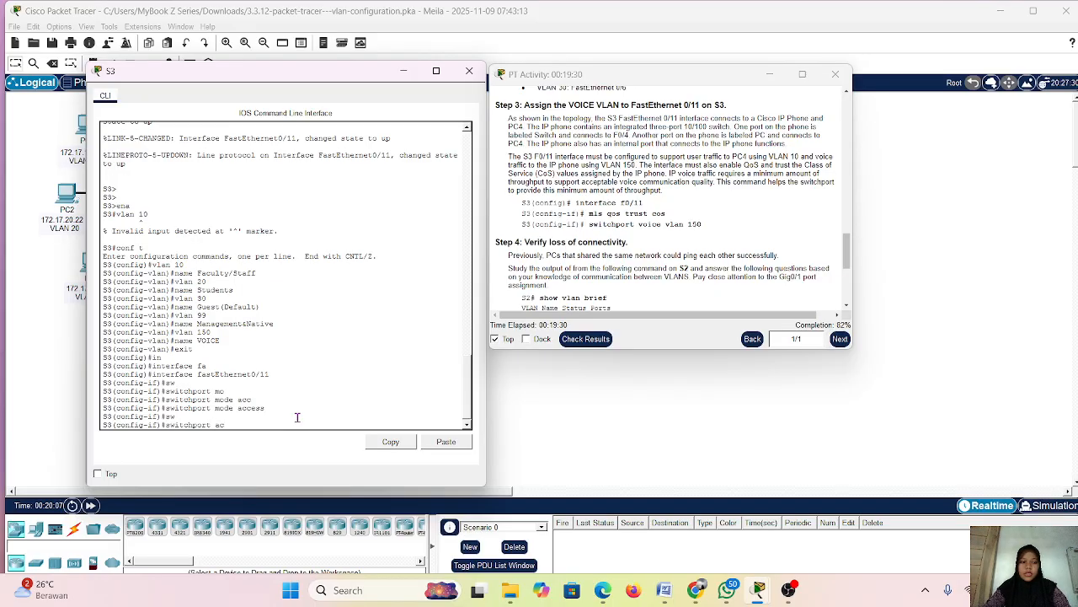
pyautogui.write('c')
pyautogui.press('Tab')
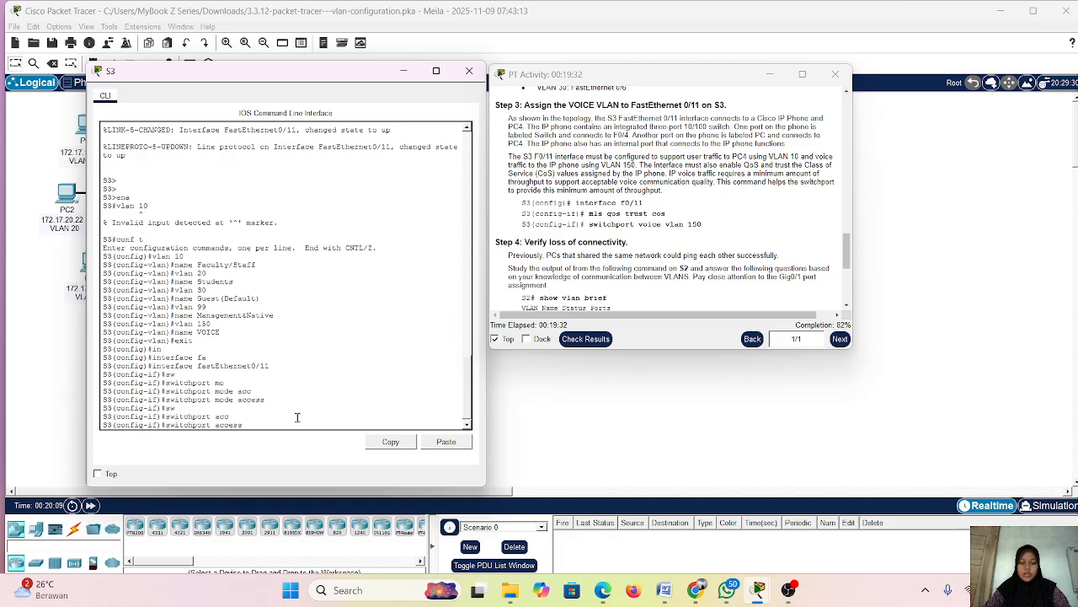
pyautogui.write('vlan ')
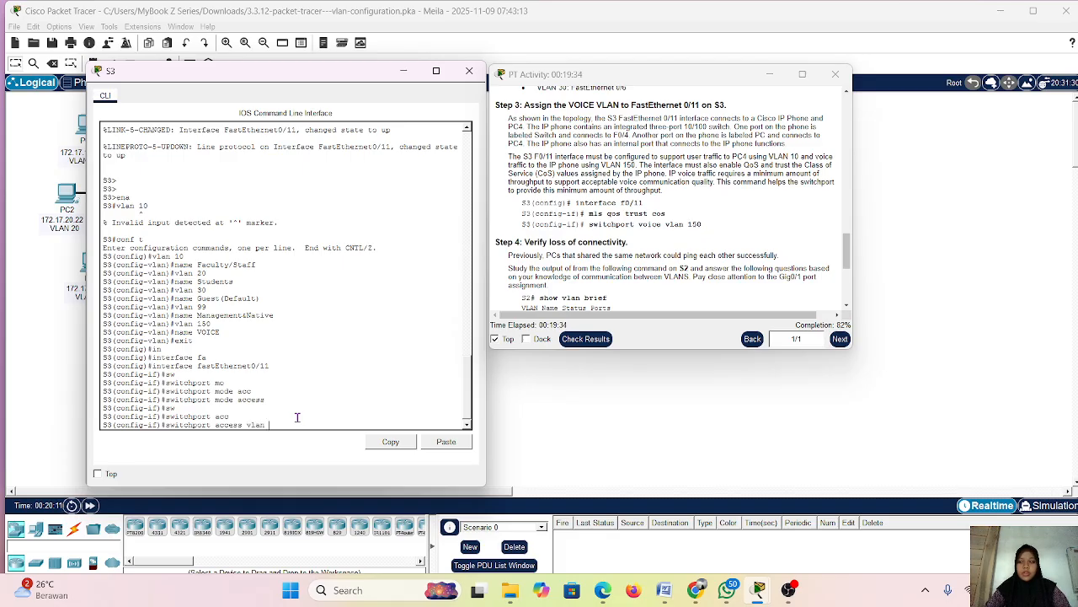
pyautogui.write('10')
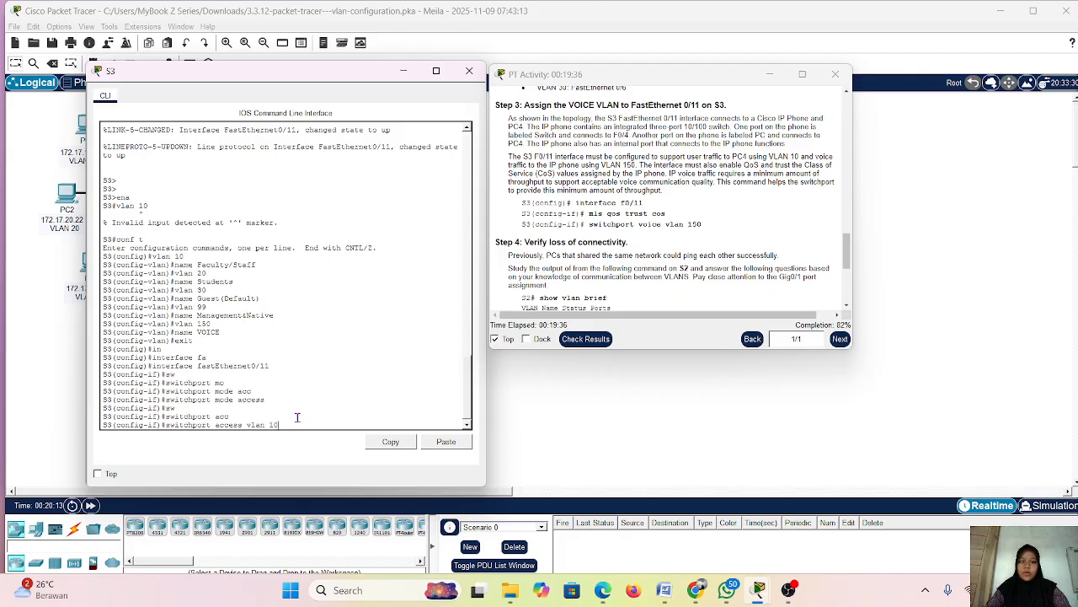
pyautogui.press('Return')
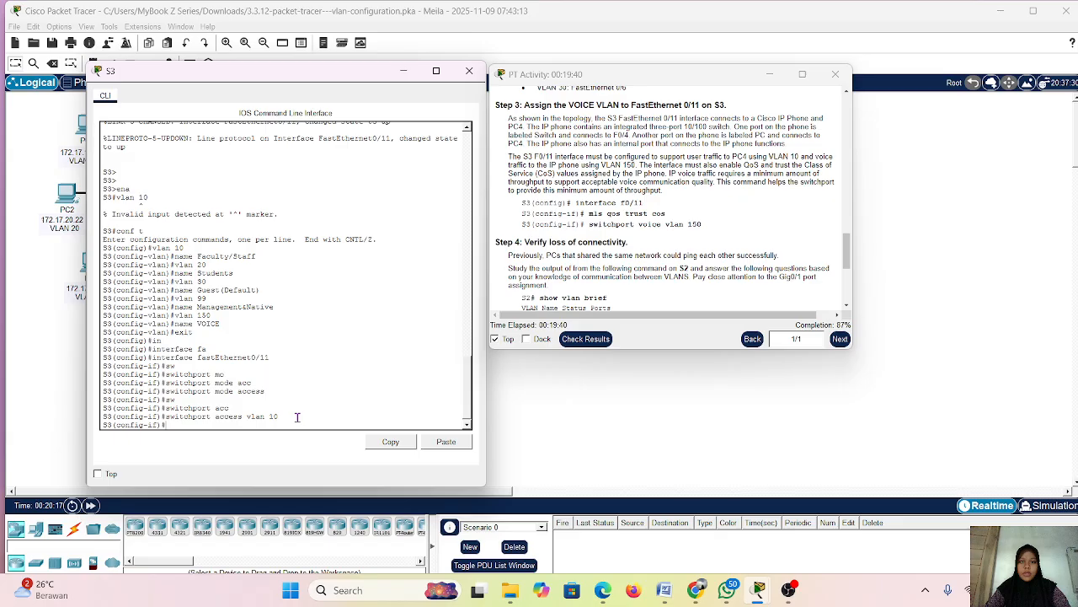
# Enable QoS trust of the IP phone's CoS values on S3's FastEthernet 0/11 with mls qos trust cos
pyautogui.write('ml')
pyautogui.press('Tab')
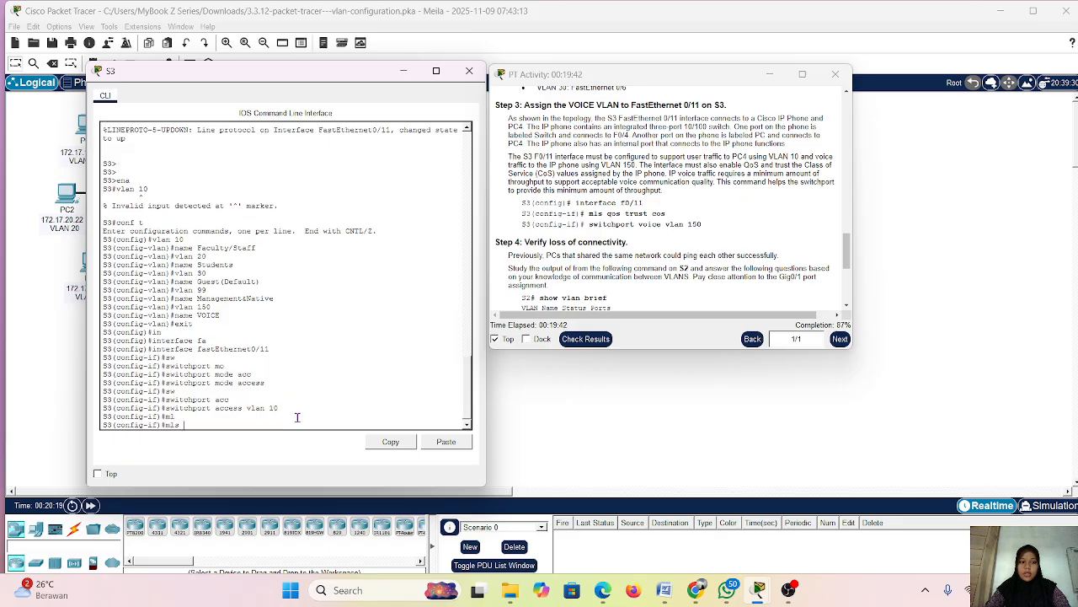
pyautogui.write('q')
pyautogui.press('Tab')
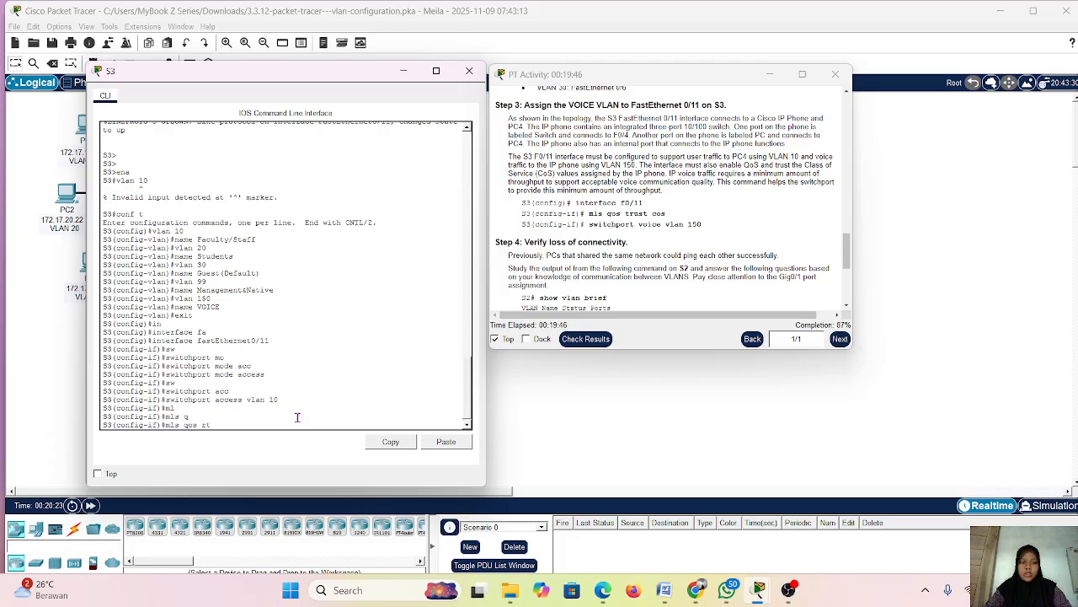
pyautogui.press('BackSpace')
pyautogui.press('BackSpace')
pyautogui.press('Tab')
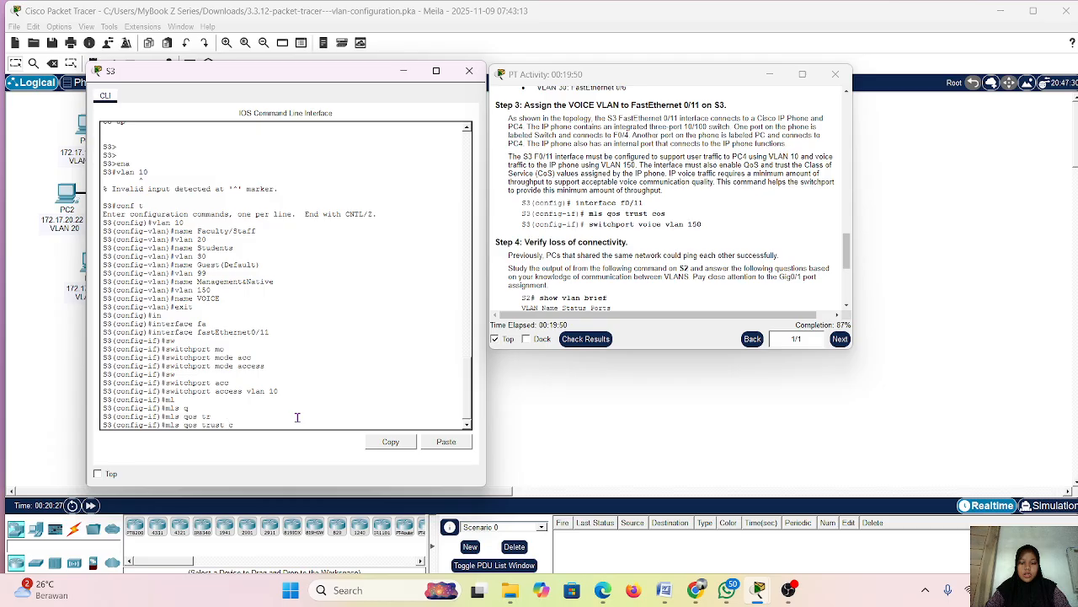
pyautogui.write('c')
pyautogui.press('Tab')
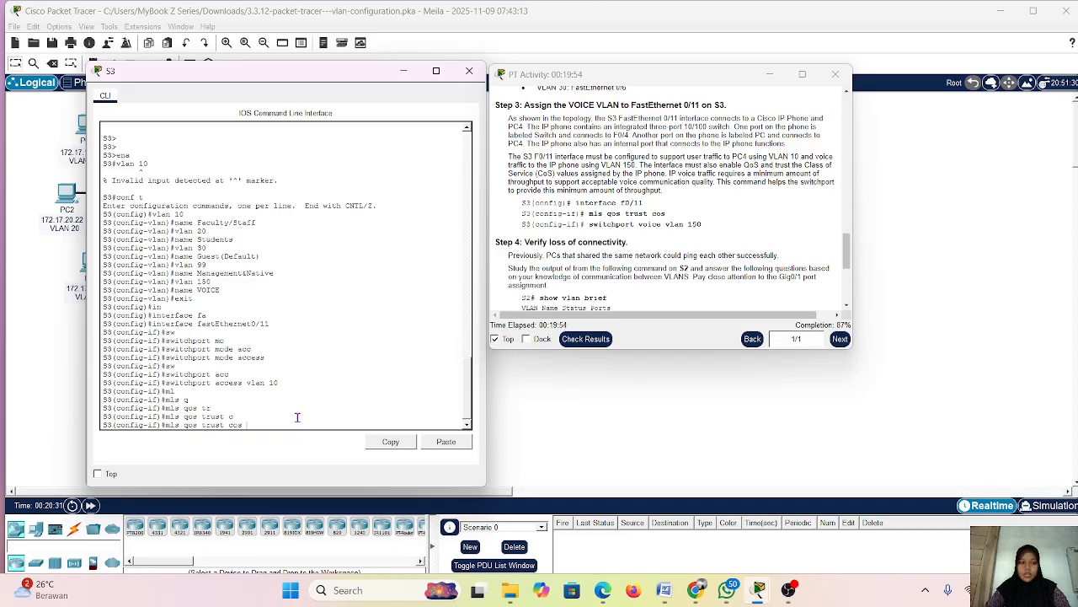
pyautogui.press('Return')
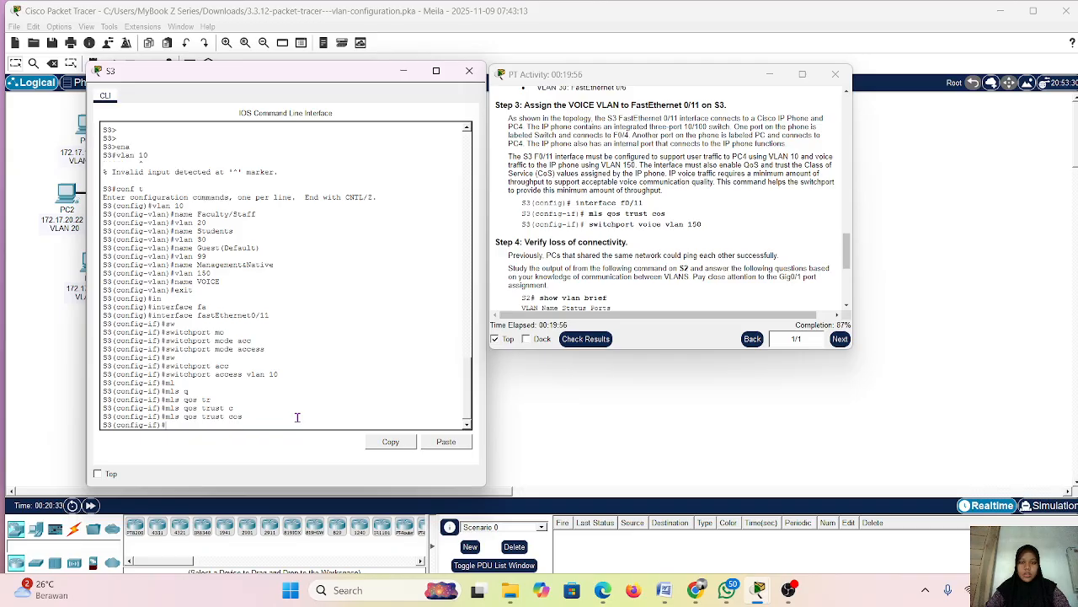
# Assign voice VLAN 150 to S3's FastEthernet 0/11 with switchport voice vlan 150
pyautogui.write('sw')
pyautogui.press('Tab')
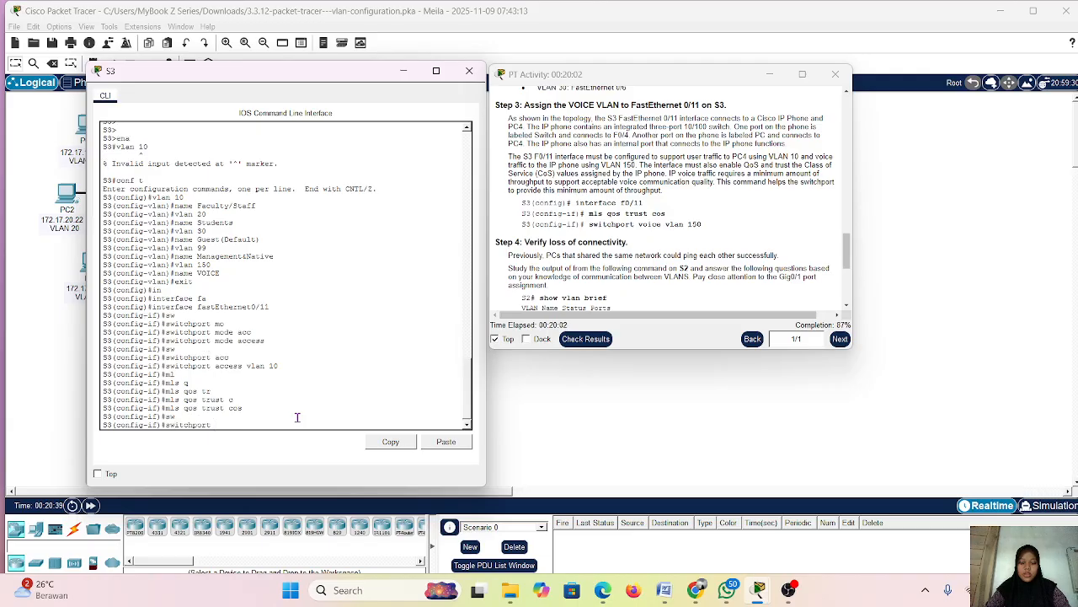
pyautogui.write('v')
pyautogui.press('Tab')
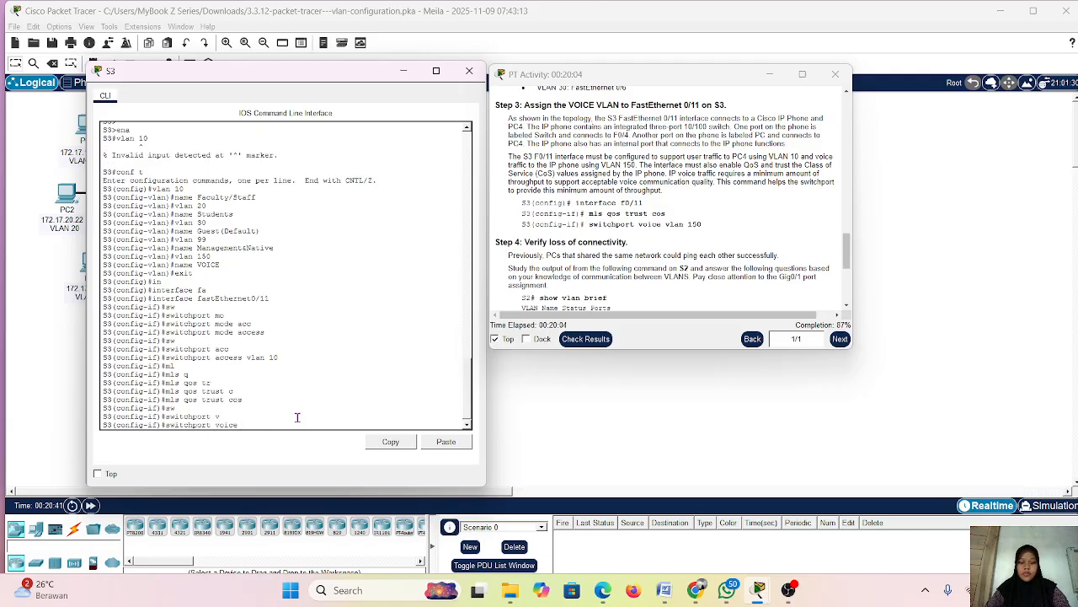
pyautogui.write('vlan 150')
pyautogui.press('Return')
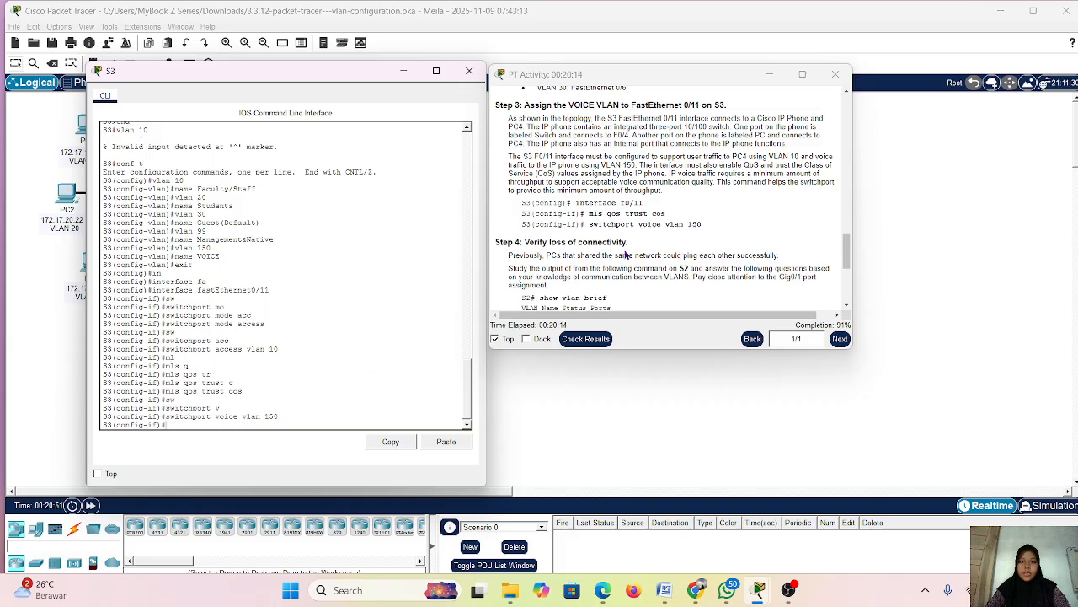
# Check the activity instructions, exit FastEthernet 0/11 configuration on S3 and enter interface configuration mode for fastEthernet0/18
pyautogui.scroll(-2, 625, 255)
pyautogui.scroll(1, 662, 194)
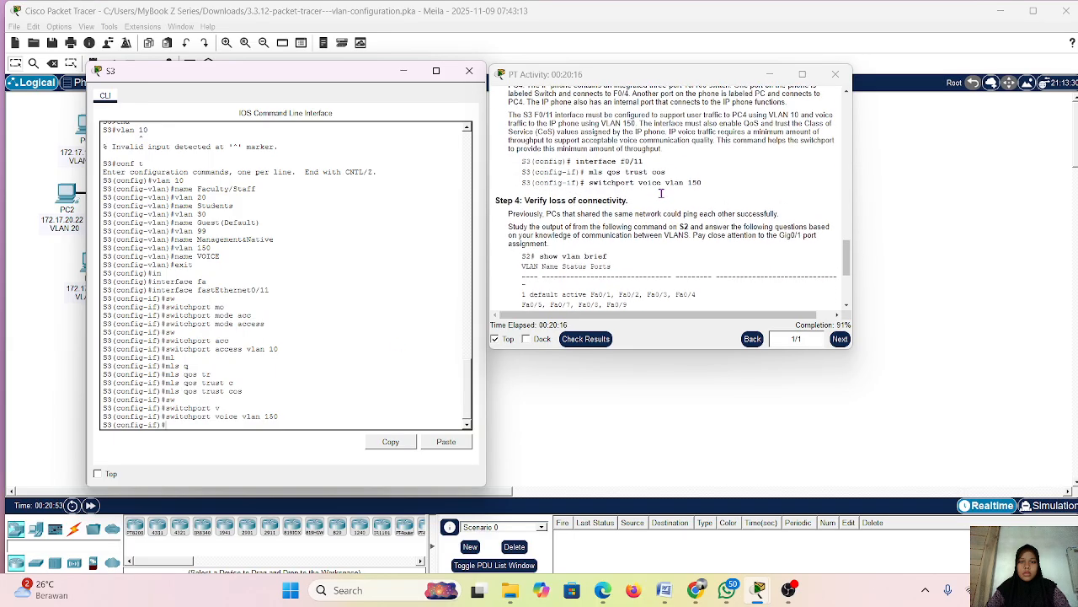
pyautogui.scroll(-2, 534, 231)
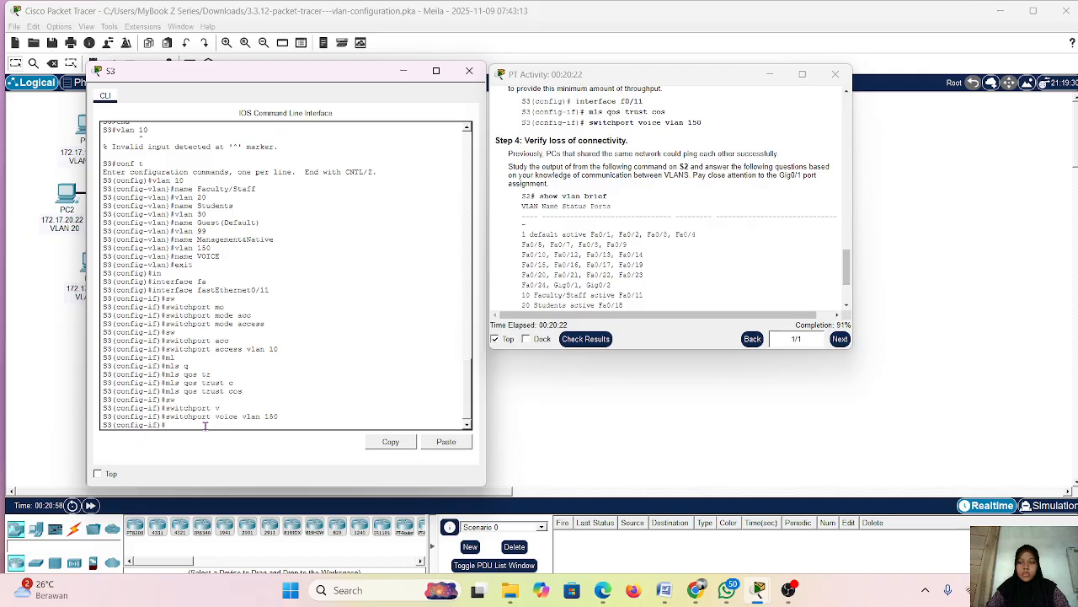
pyautogui.write('in')
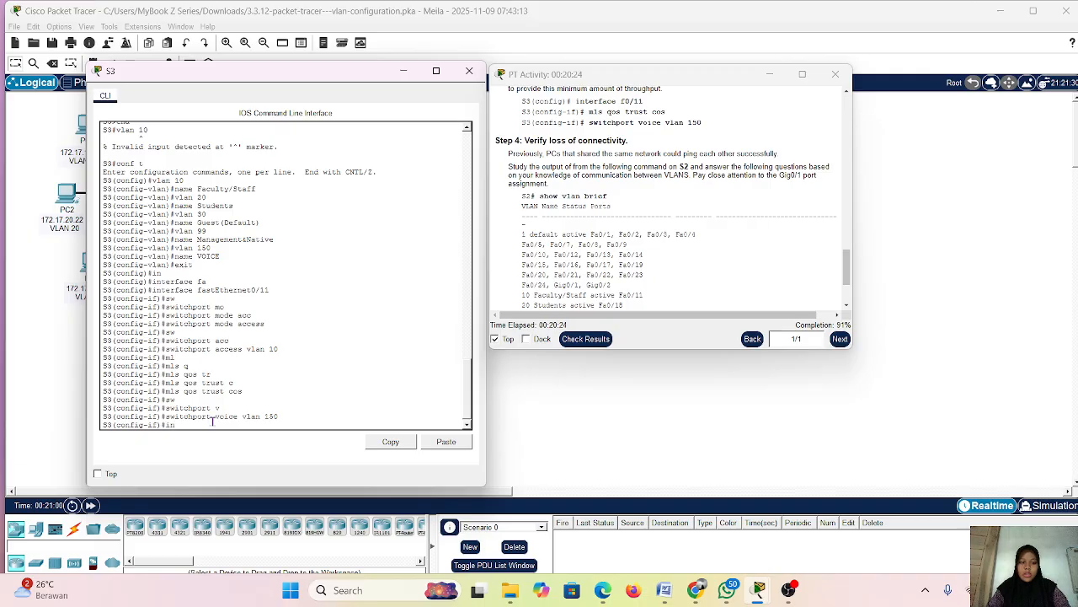
pyautogui.press('Tab')
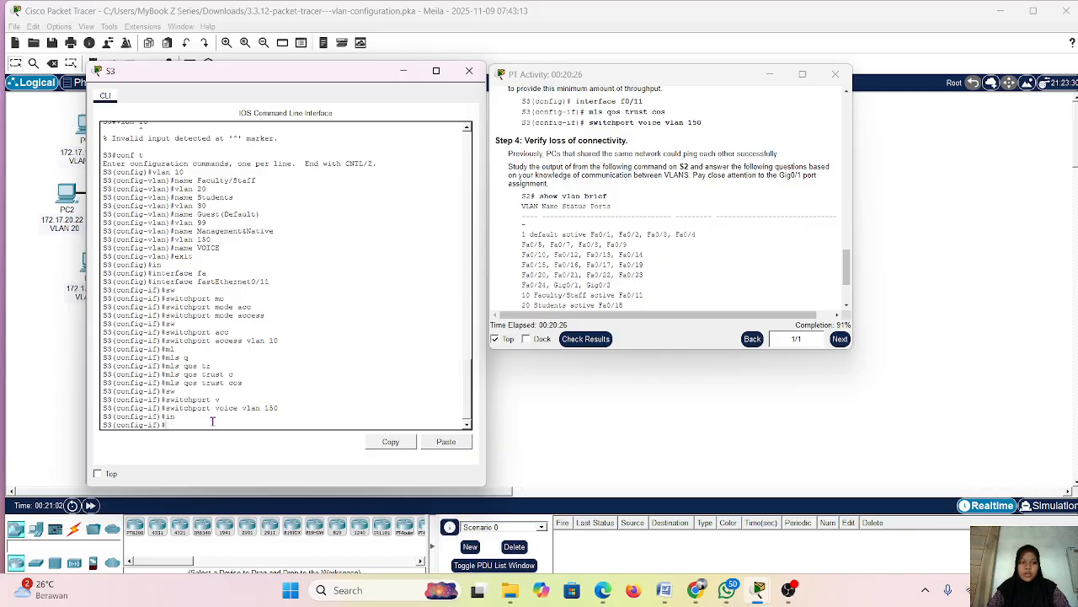
pyautogui.write('exit')
pyautogui.press('Return')
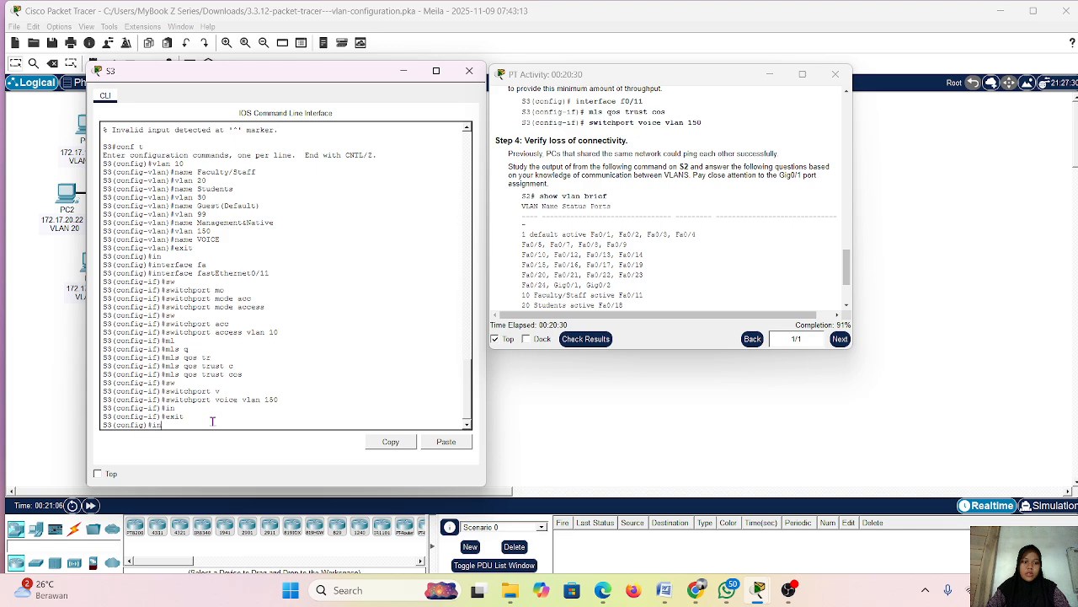
pyautogui.write('in')
pyautogui.press('Tab')
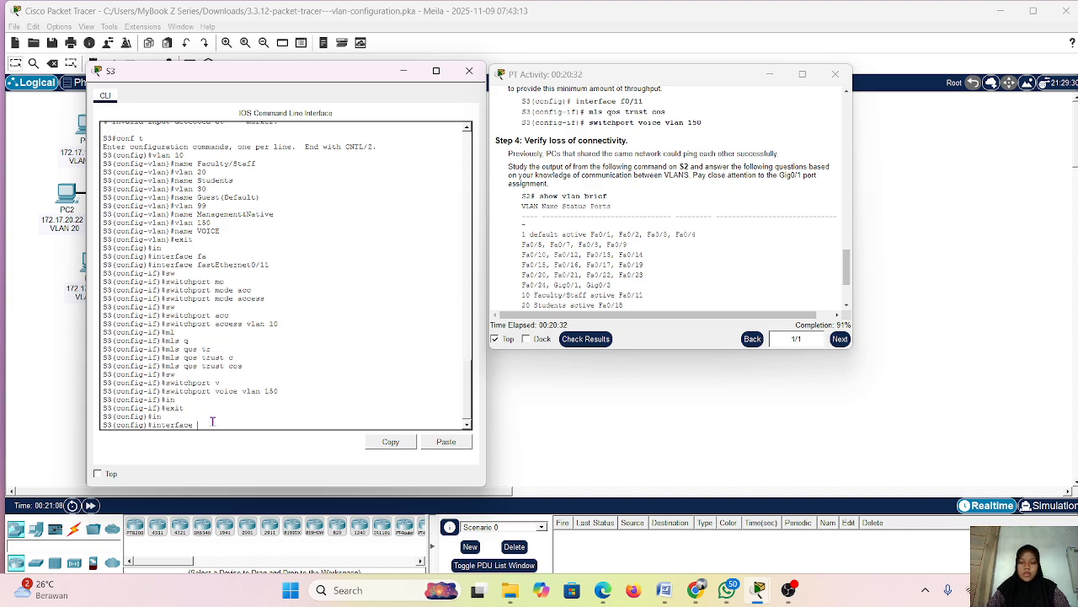
pyautogui.write('fa')
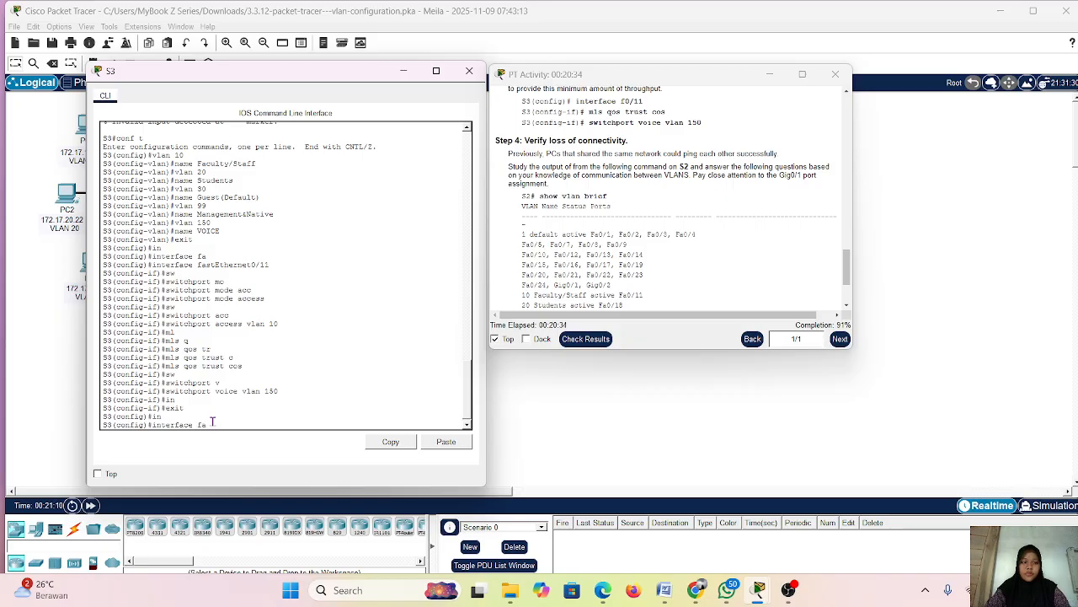
pyautogui.press('Tab')
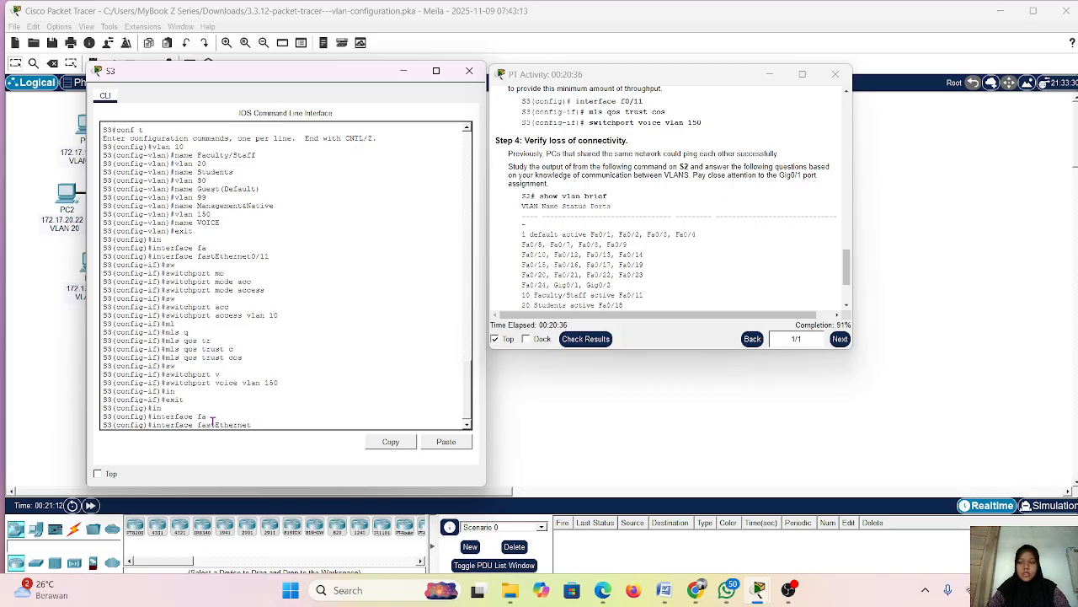
pyautogui.write('0/18')
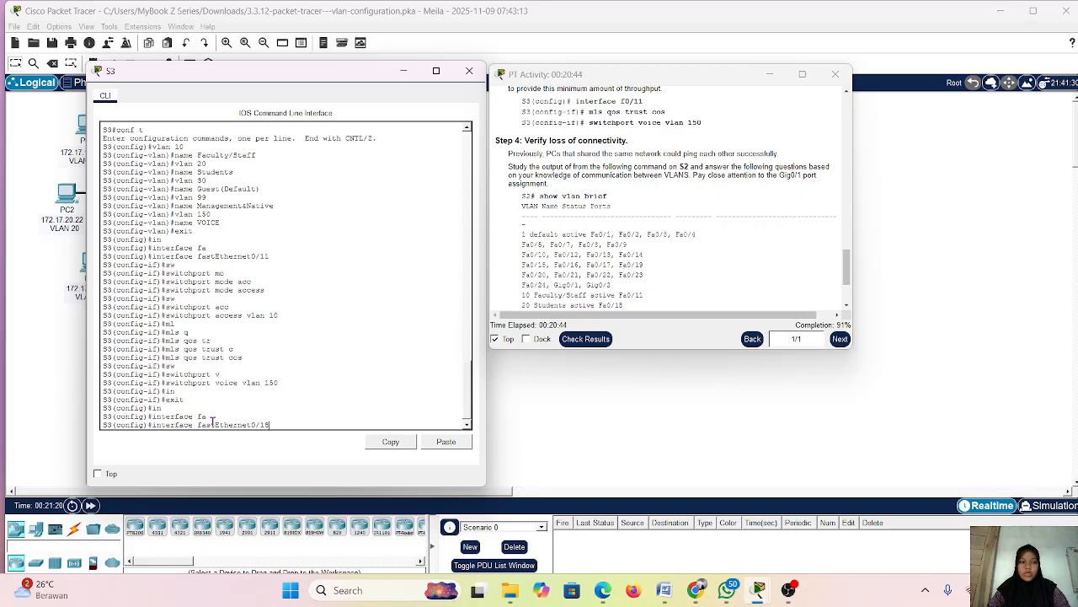
pyautogui.press('Return')
# Set S3's FastEthernet 0/18 to access mode by reusing the earlier switchport mode access command
pyautogui.press('Up')
pyautogui.press('Up')
pyautogui.press('Up')
pyautogui.press('Up')
pyautogui.press('Up')
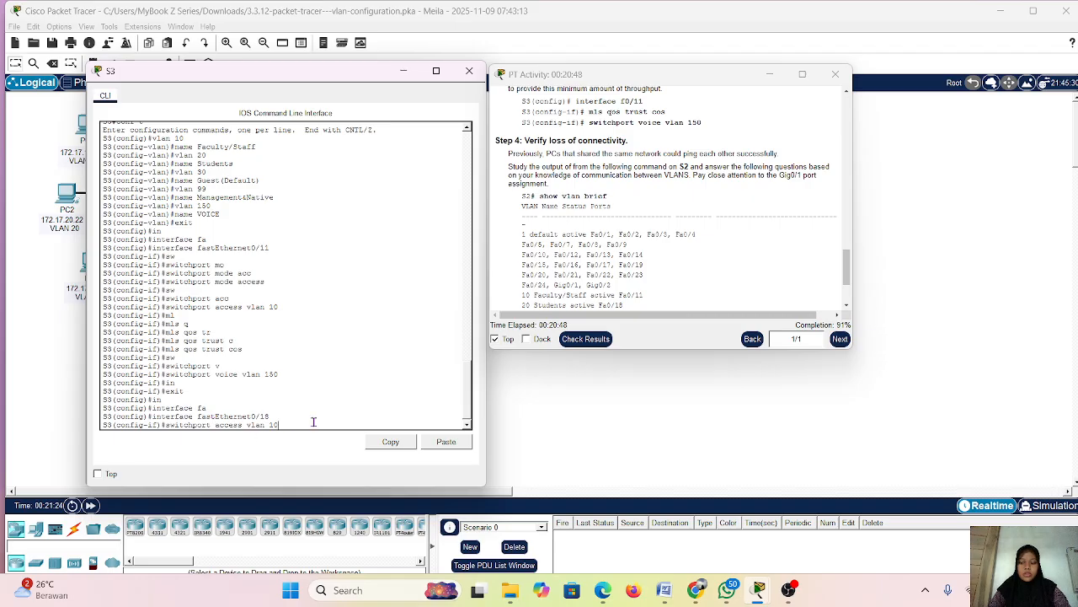
pyautogui.press('Up')
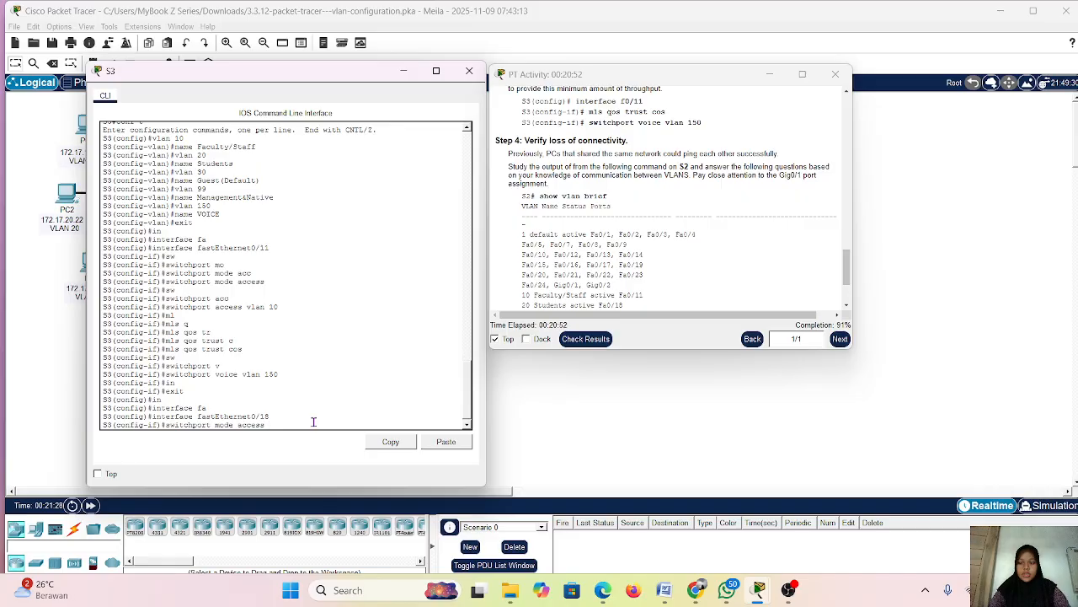
pyautogui.press('Return')
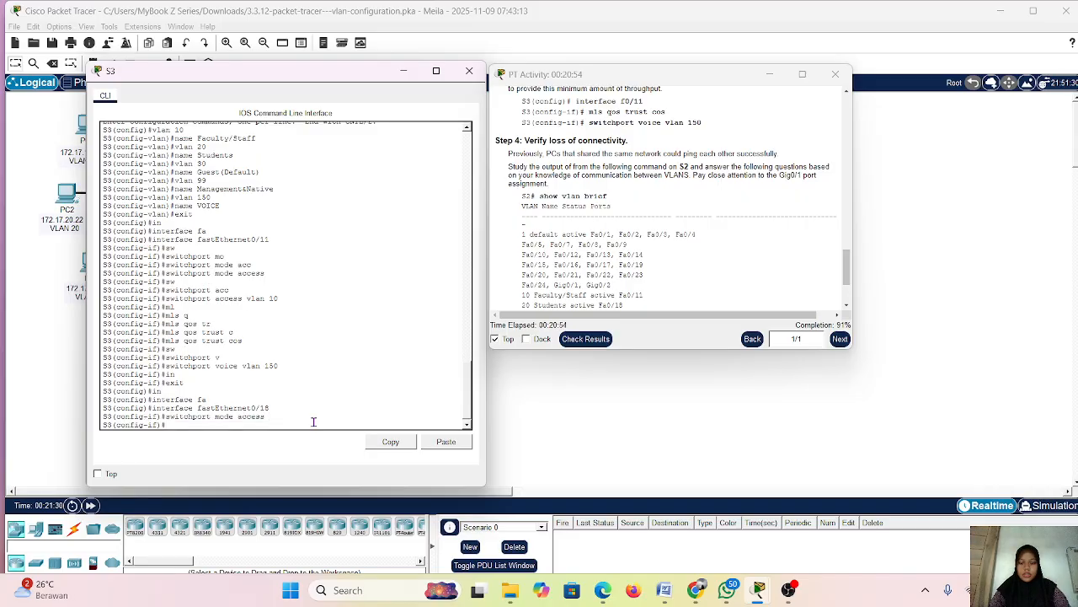
# Assign S3's FastEthernet 0/18 to VLAN 20 by recalling the switchport access vlan command and changing its VLAN number
pyautogui.press('Up')
pyautogui.press('Up')
pyautogui.press('Up')
pyautogui.press('Up')
pyautogui.press('Up')
pyautogui.press('Up')
pyautogui.press('Up')
pyautogui.press('Up')
pyautogui.press('Up')
pyautogui.press('BackSpace')
pyautogui.press('BackSpace')
pyautogui.write('20')
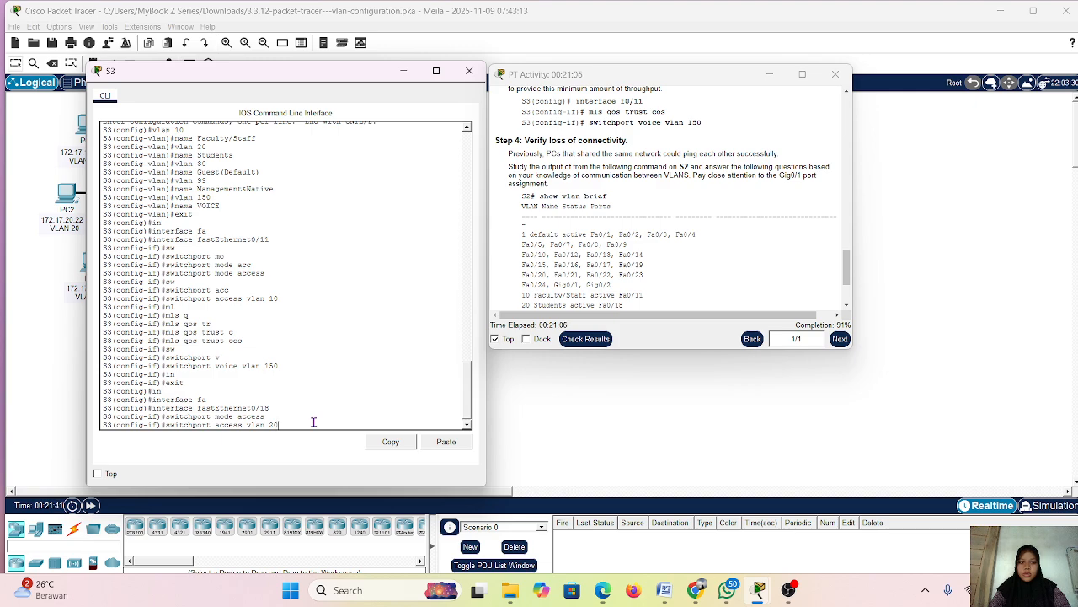
pyautogui.press('Return')
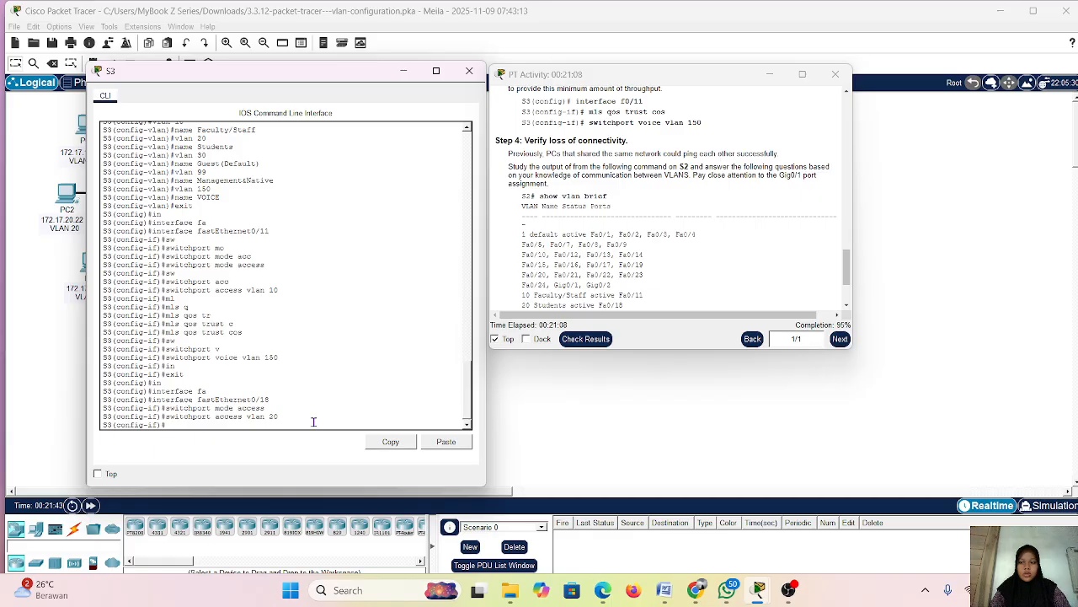
pyautogui.press('Up')
pyautogui.press('Up')
pyautogui.press('Up')
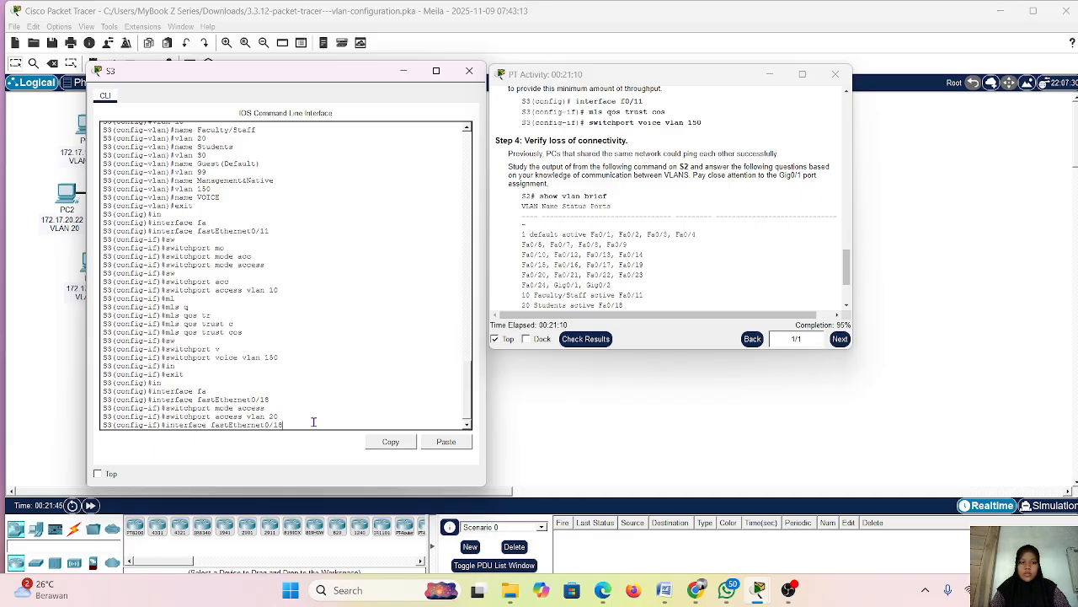
pyautogui.press('Up')
pyautogui.press('Up')
pyautogui.press('Up')
pyautogui.press('Up')
pyautogui.press('Up')
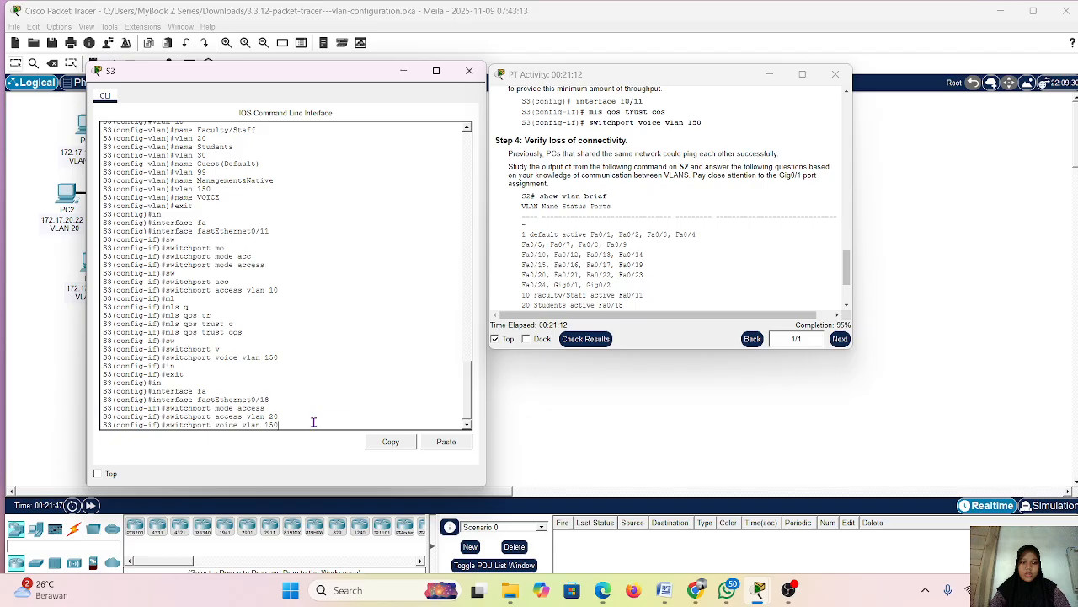
pyautogui.press('Up')
pyautogui.press('Up')
pyautogui.press('Up')
pyautogui.press('Up')
pyautogui.press('Up')
pyautogui.press('Up')
pyautogui.press('Up')
pyautogui.press('Up')
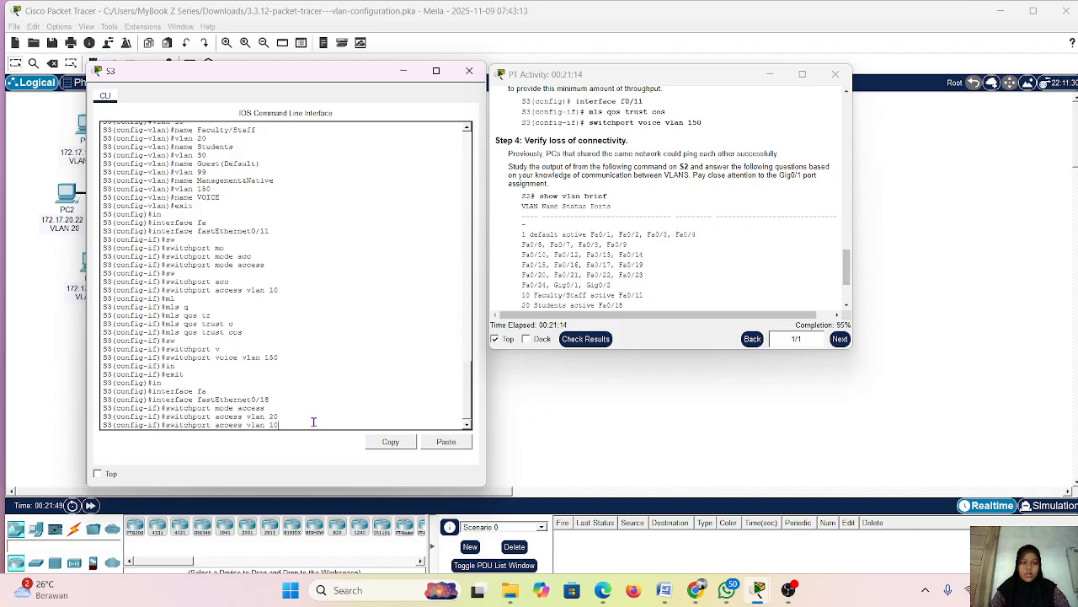
pyautogui.press('Up')
pyautogui.press('Up')
pyautogui.press('Up')
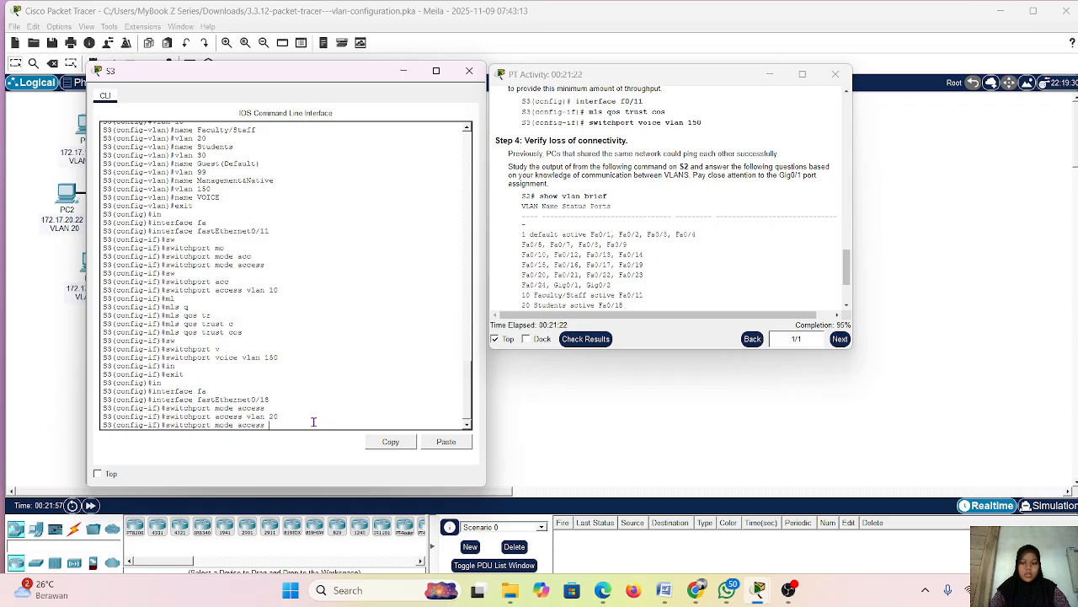
pyautogui.press('BackSpace')
pyautogui.press('BackSpace')
pyautogui.press('BackSpace')
pyautogui.press('BackSpace')
pyautogui.press('BackSpace')
pyautogui.press('BackSpace')
pyautogui.press('BackSpace')
pyautogui.press('BackSpace')
pyautogui.press('BackSpace')
pyautogui.press('BackSpace')
pyautogui.press('BackSpace')
pyautogui.press('BackSpace')
pyautogui.press('BackSpace')
pyautogui.press('BackSpace')
pyautogui.press('BackSpace')
pyautogui.press('BackSpace')
pyautogui.press('BackSpace')
pyautogui.press('BackSpace')
pyautogui.press('BackSpace')
pyautogui.press('BackSpace')
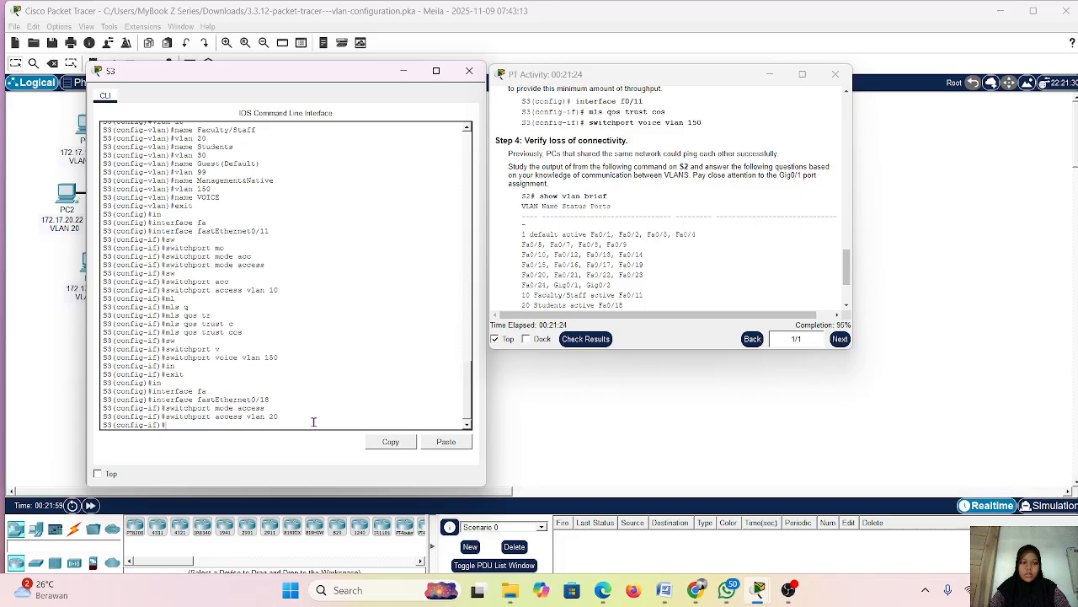
# Exit FastEthernet 0/18 configuration on S3 and enter interface configuration mode for fastEthernet0/6
pyautogui.write('exit')
pyautogui.press('Return')
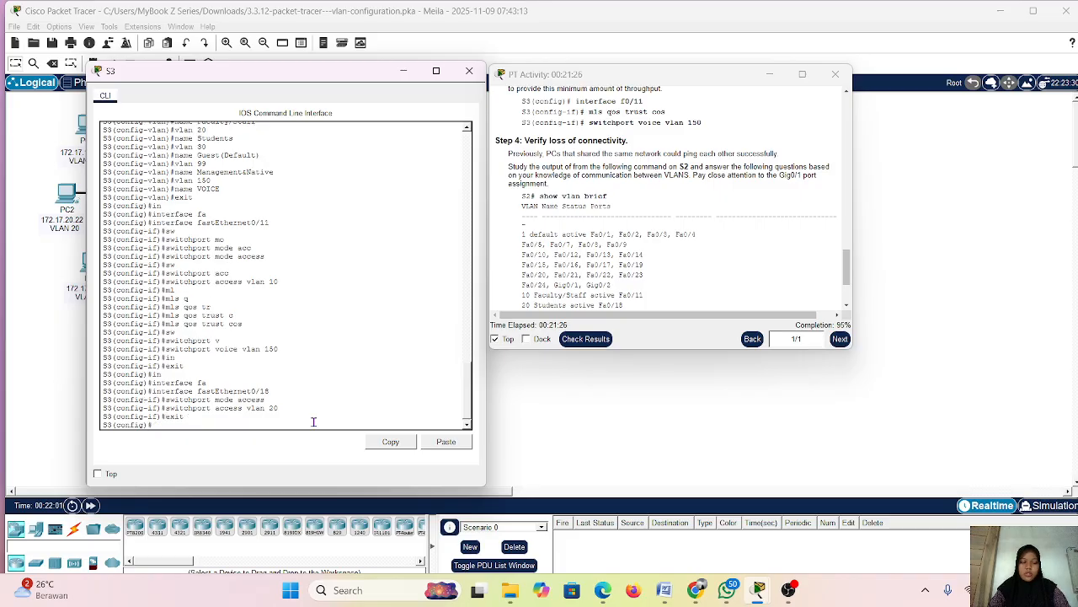
pyautogui.write('fa')
pyautogui.press('Tab')
pyautogui.press('BackSpace')
pyautogui.press('BackSpace')
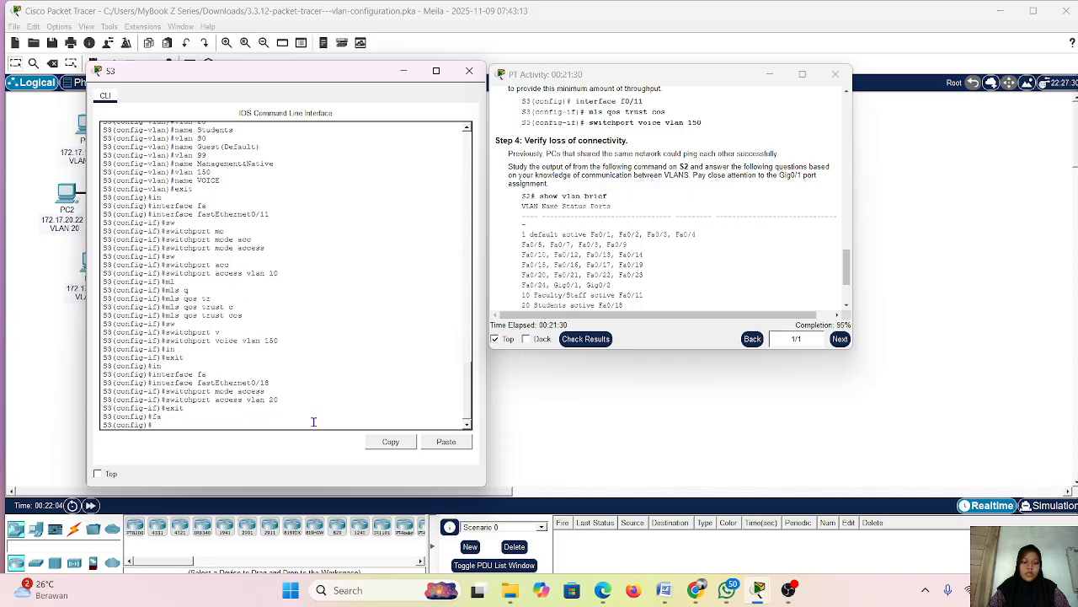
pyautogui.write('in')
pyautogui.press('Tab')
pyautogui.write('fa')
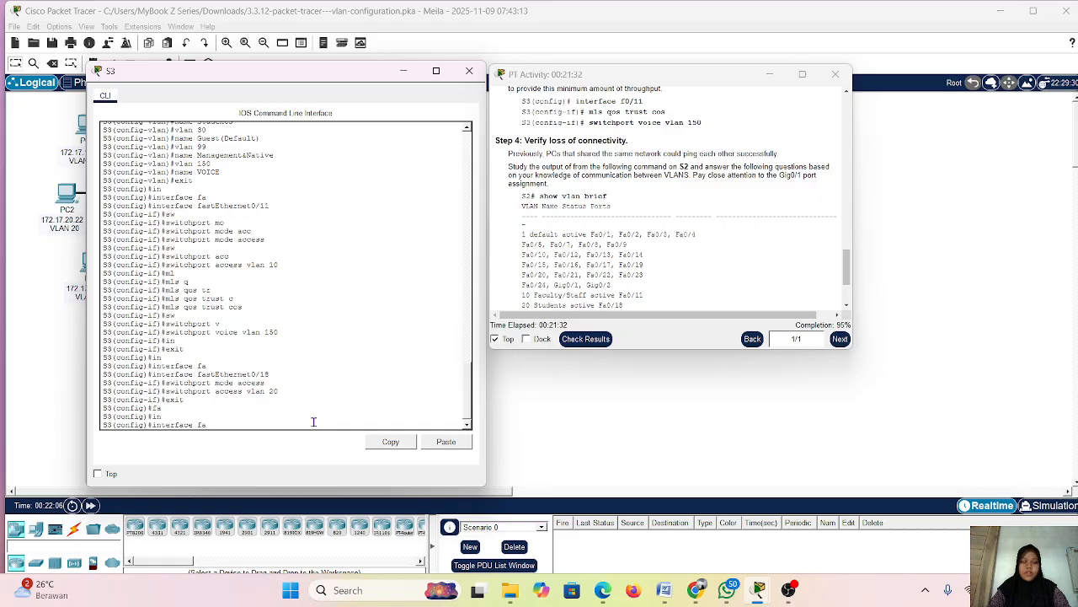
pyautogui.press('Tab')
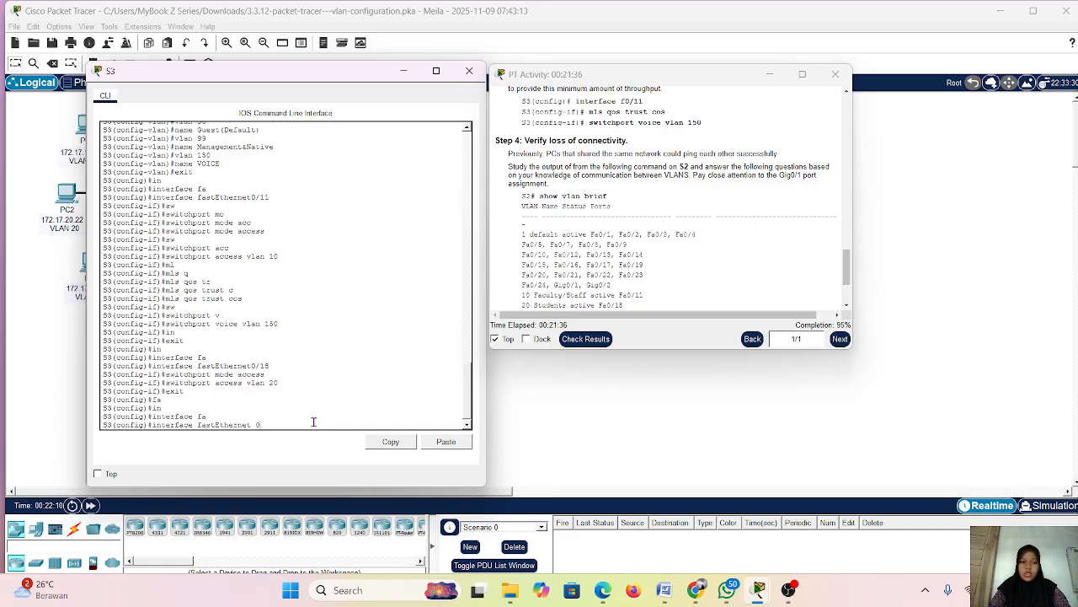
pyautogui.press('BackSpace')
pyautogui.write('0/6')
pyautogui.press('Return')
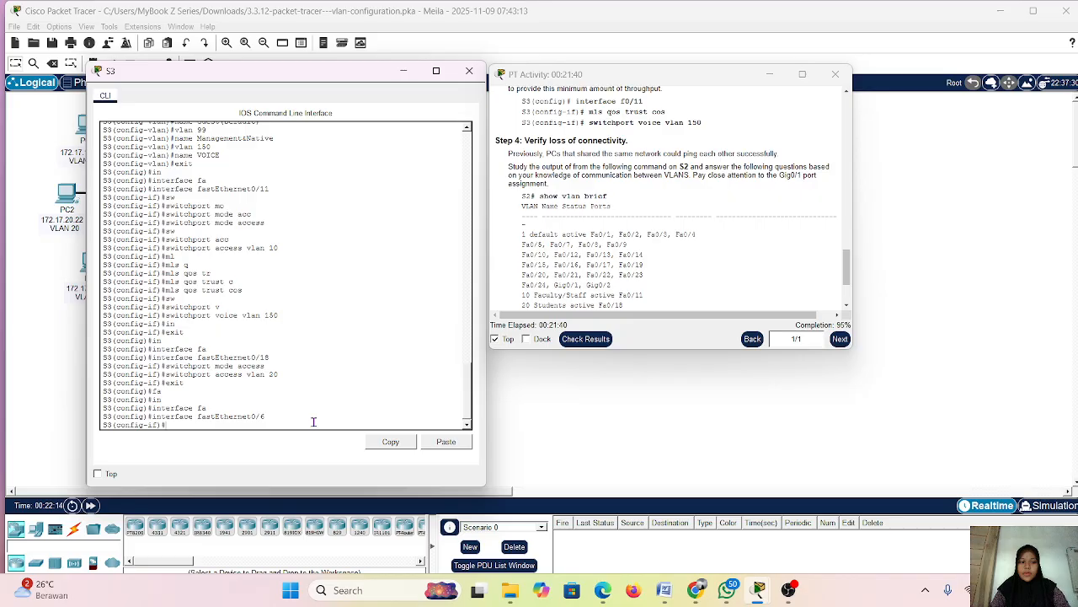
# Set S3's FastEthernet 0/6 to access mode by reusing the earlier switchport mode access command
pyautogui.press('Up')
pyautogui.press('Up')
pyautogui.press('Up')
pyautogui.press('Up')
pyautogui.press('Return')
# Assign S3's FastEthernet 0/6 to VLAN 30 by recalling the switchport access vlan command and changing its VLAN number
pyautogui.press('Up')
pyautogui.press('Up')
pyautogui.press('Up')
pyautogui.press('Up')
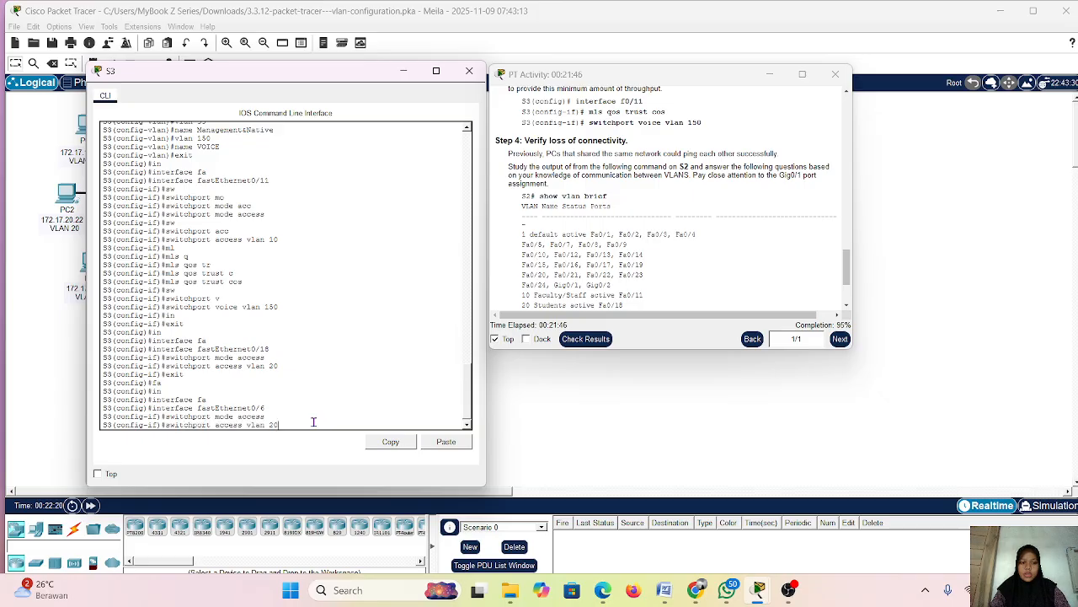
pyautogui.press('BackSpace')
pyautogui.write('0')
pyautogui.press('Return')
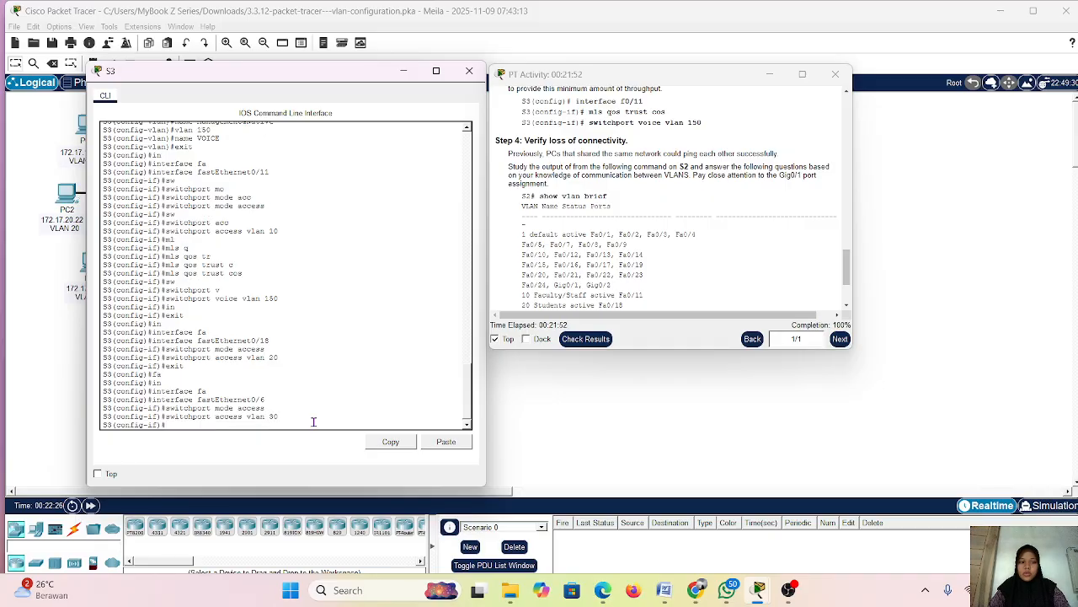
pyautogui.press('Return')
pyautogui.press('Return')
pyautogui.press('Return')
pyautogui.press('Return')
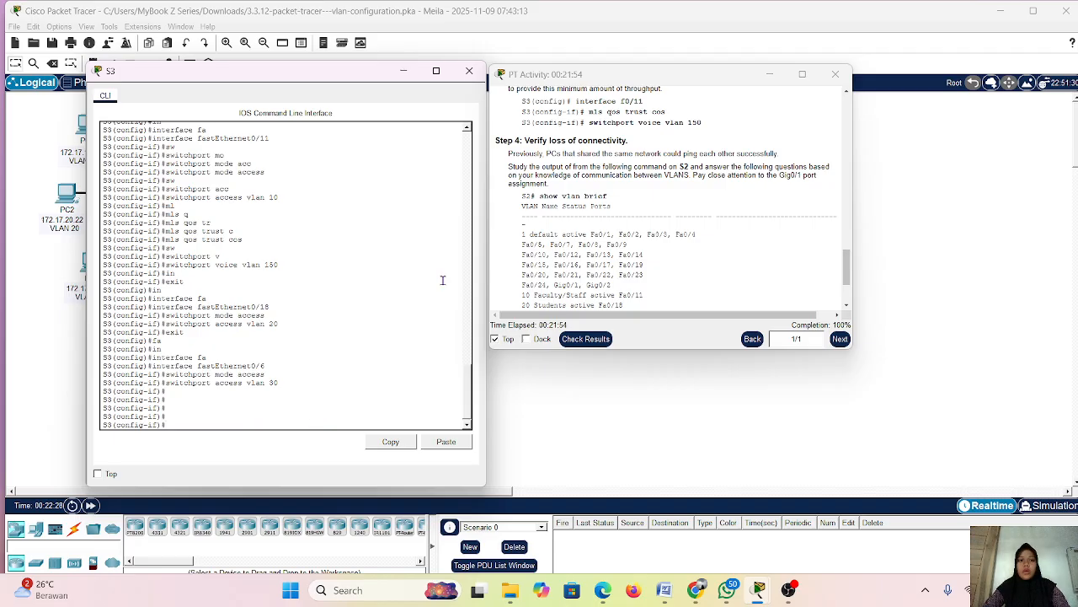
# Check the activity results, review the assessment items for S1, S2 and S3, and close the results
pyautogui.click(403, 71)
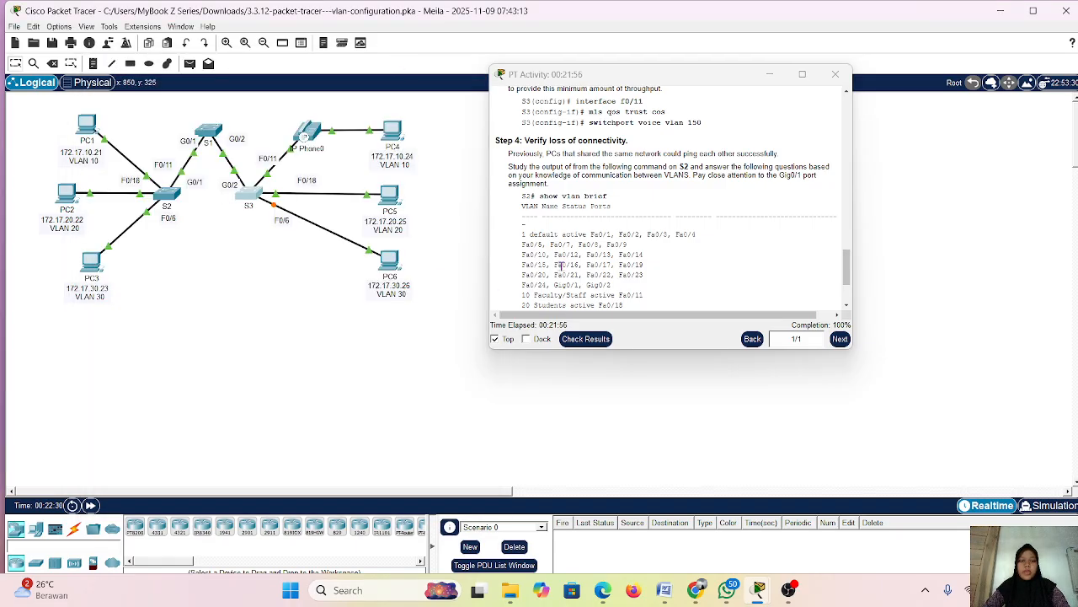
pyautogui.click(595, 340)
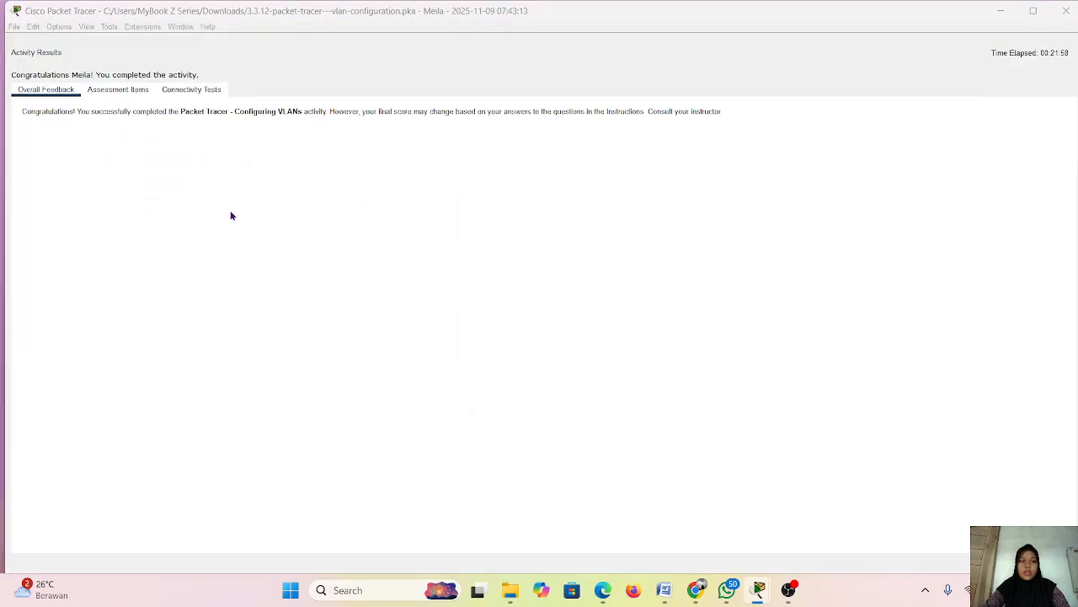
pyautogui.click(122, 89)
pyautogui.scroll(-3, 217, 366)
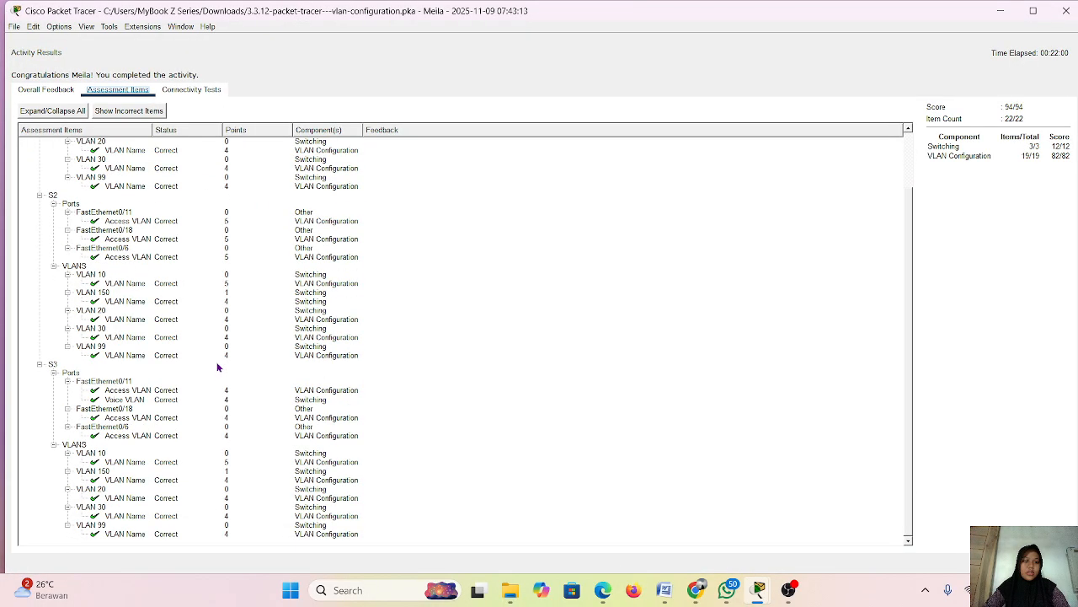
pyautogui.scroll(3, 218, 367)
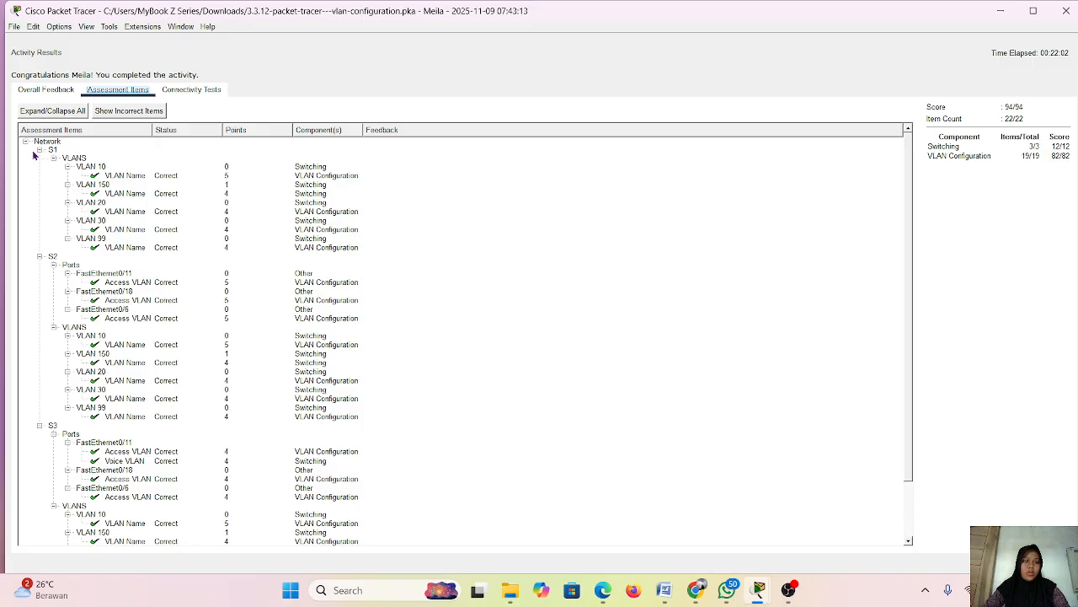
pyautogui.scroll(-3, 53, 296)
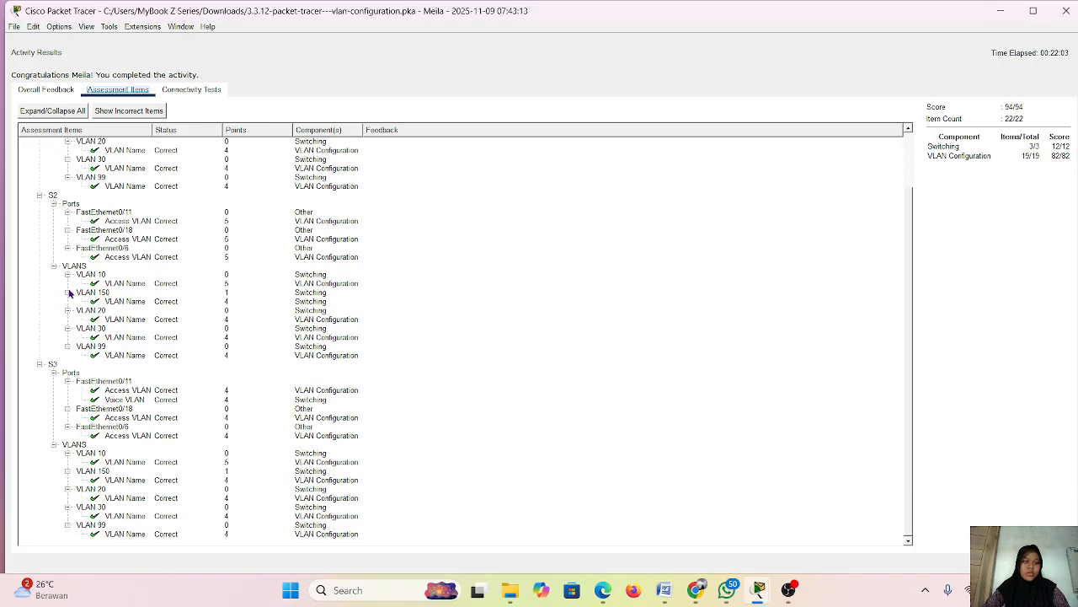
pyautogui.click(1065, 10)
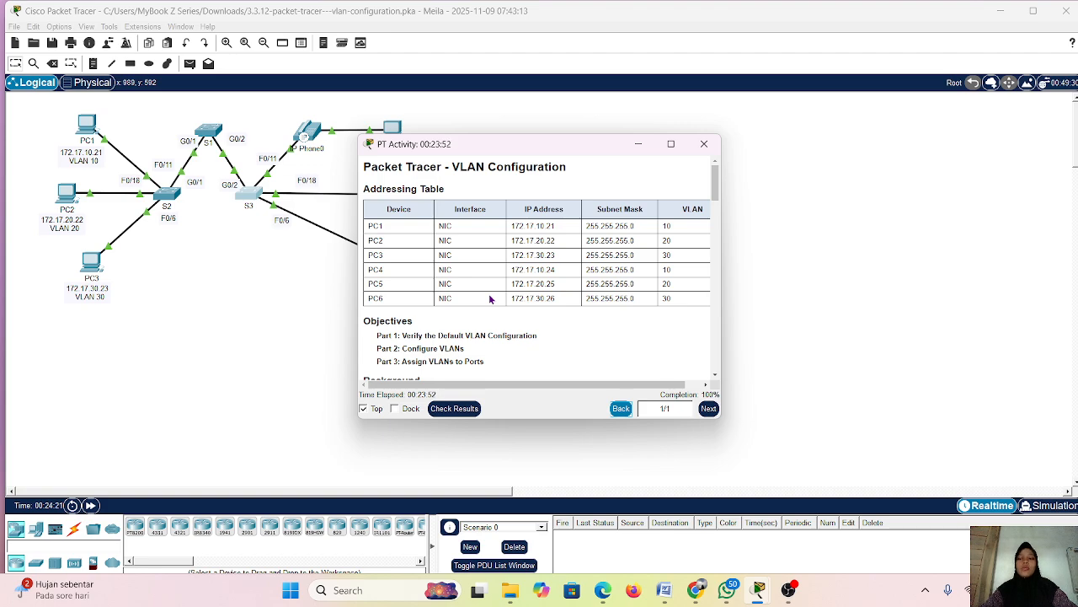
# Ping 172.17.20.24 from PC2's command prompt to test connectivity, and minimize the PC2 window
pyautogui.click(191, 358)
pyautogui.click(59, 199)
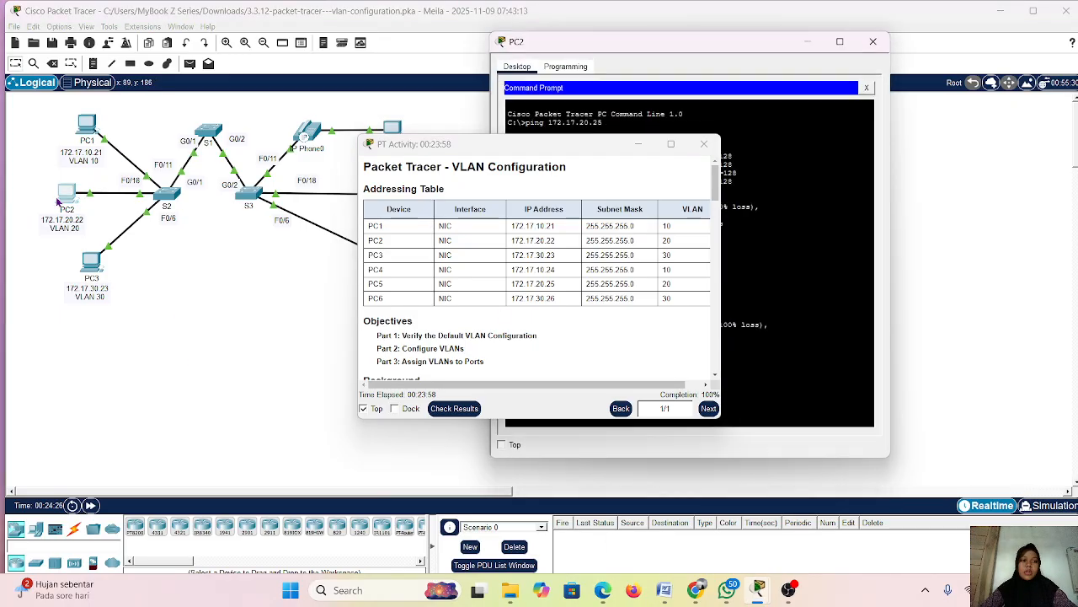
pyautogui.click(639, 145)
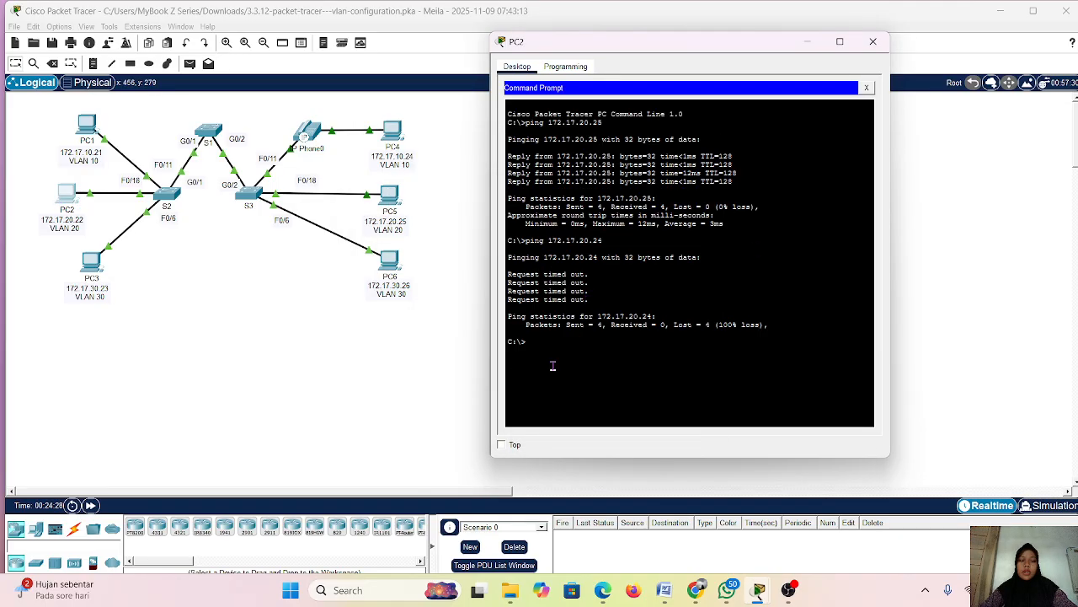
pyautogui.press('Up')
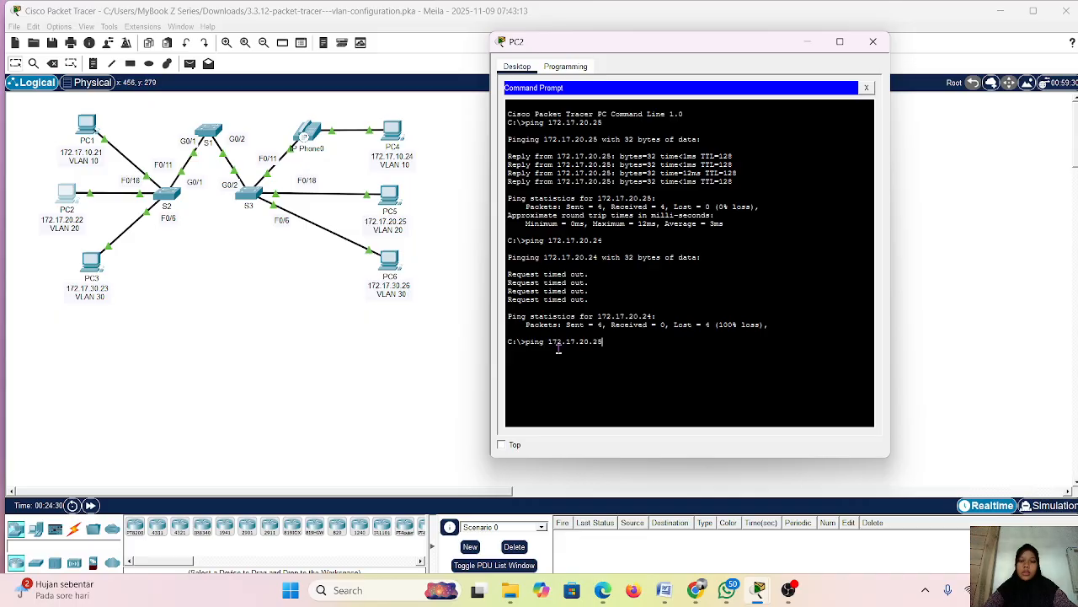
pyautogui.press('Return')
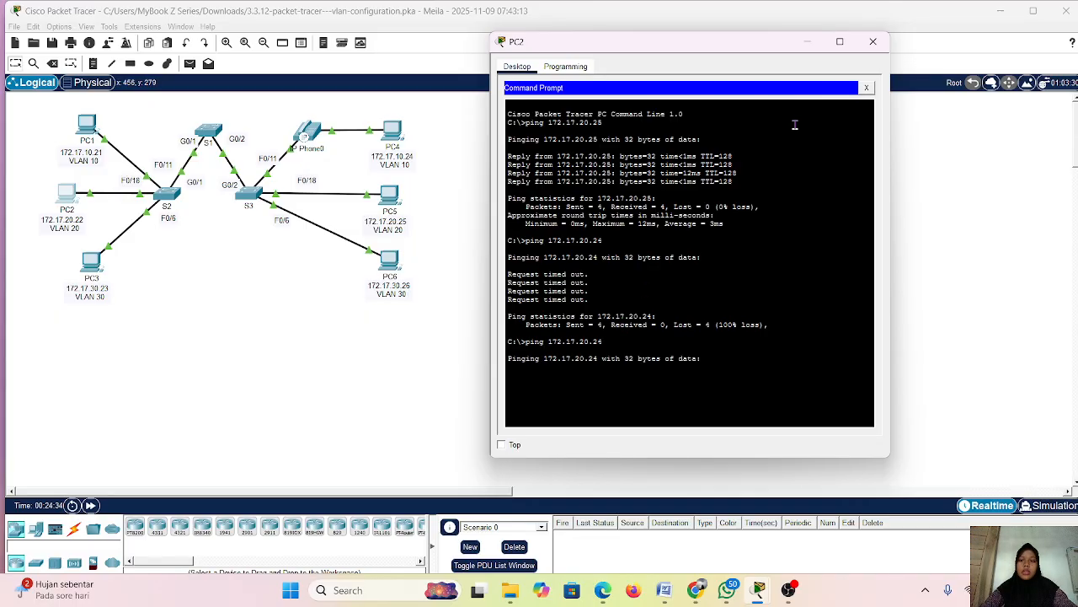
pyautogui.click(816, 41)
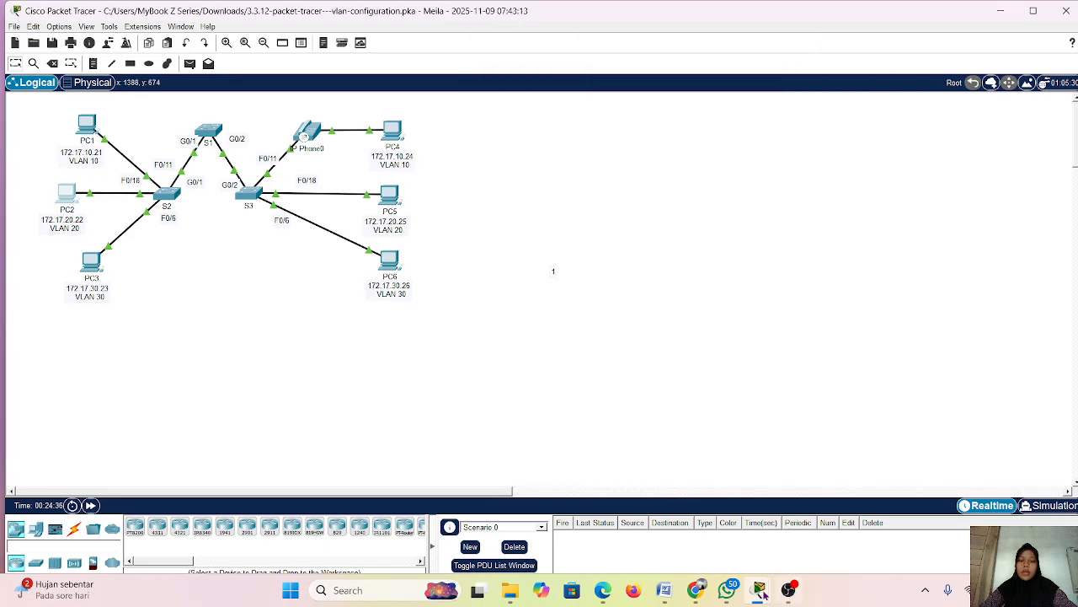
# Restore the PT Activity instructions window and move it clear of the network topology
pyautogui.moveTo(761, 589)
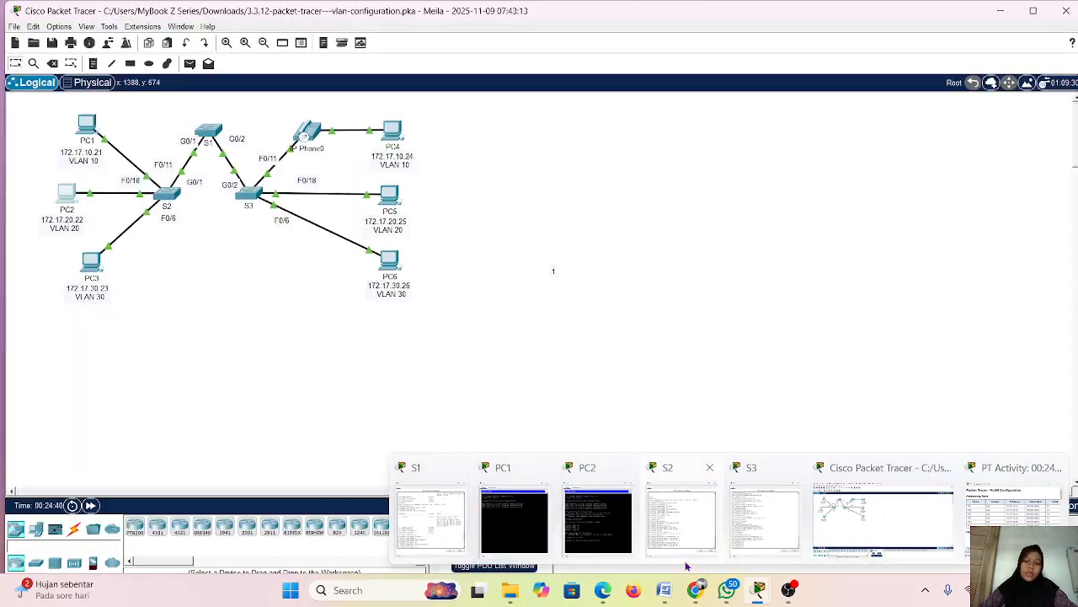
pyautogui.click(937, 542)
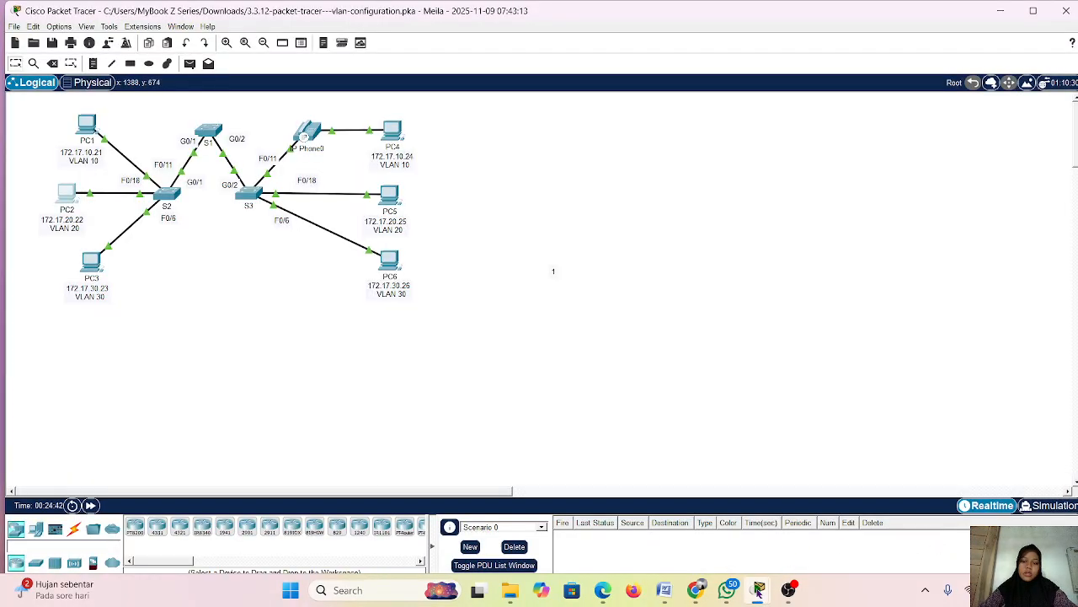
pyautogui.moveTo(762, 592)
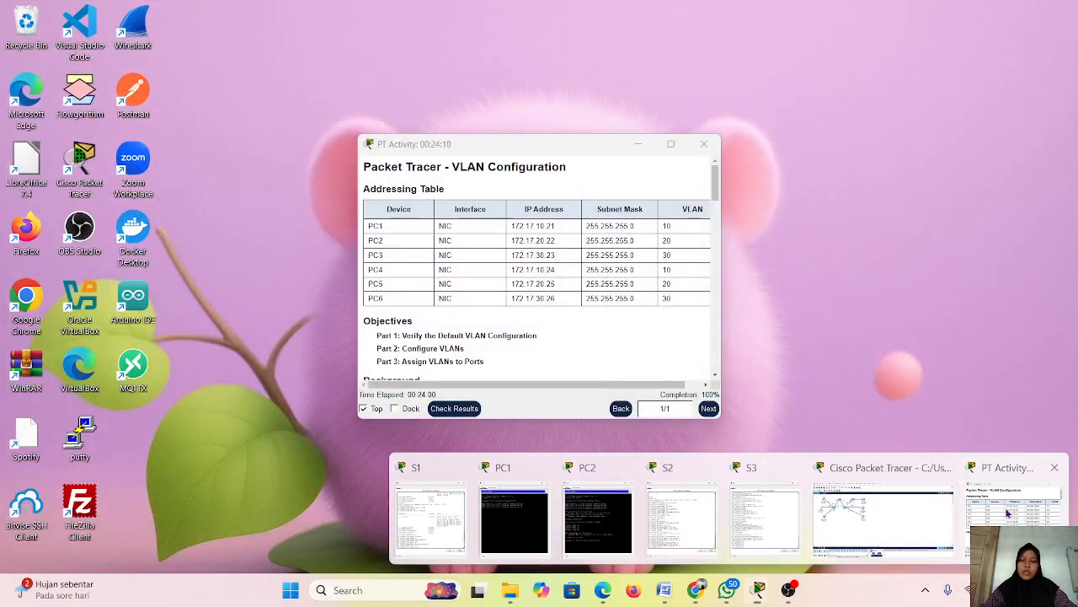
pyautogui.click(982, 498)
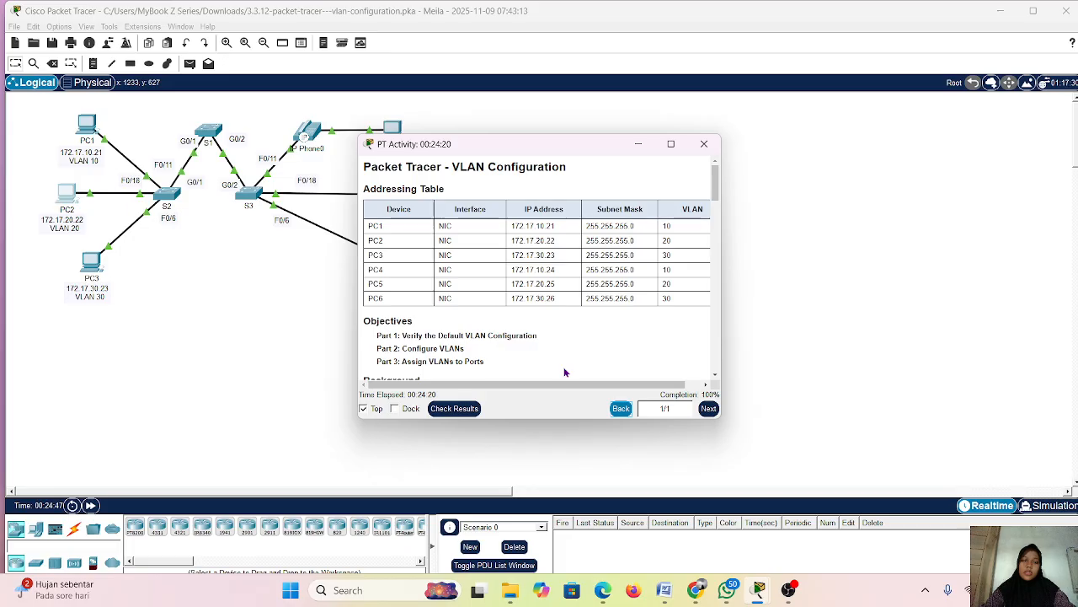
pyautogui.moveTo(570, 145); pyautogui.dragTo(648, 76)
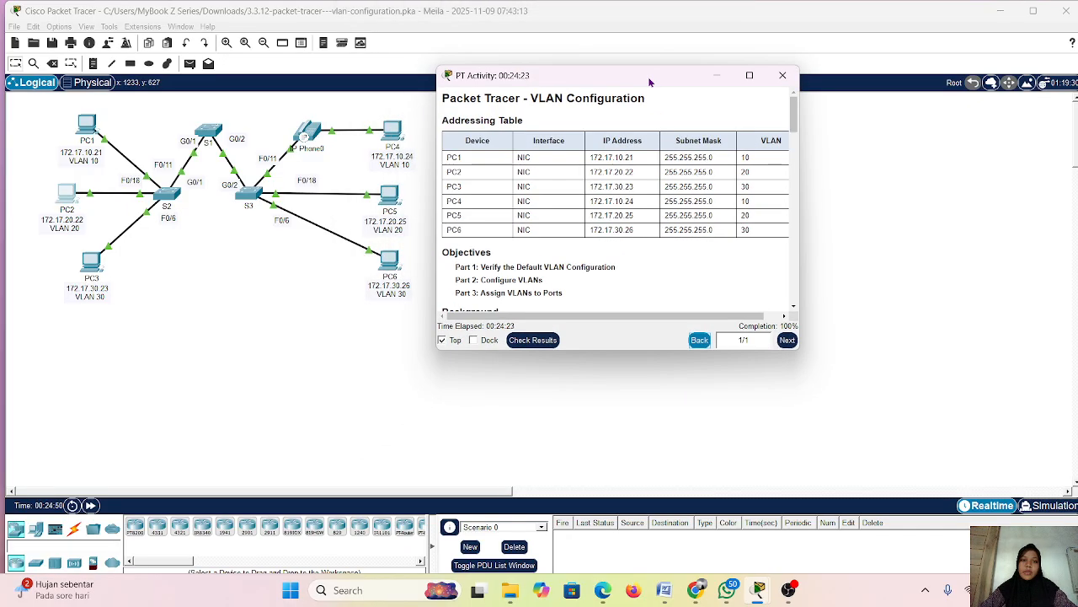
pyautogui.click(789, 589)
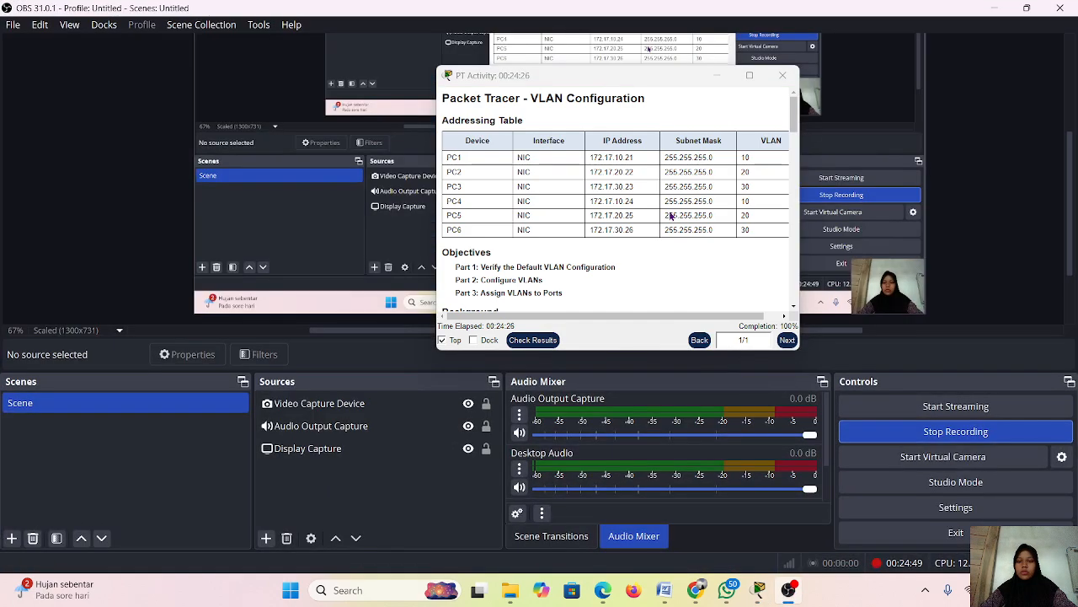
pyautogui.click(715, 75)
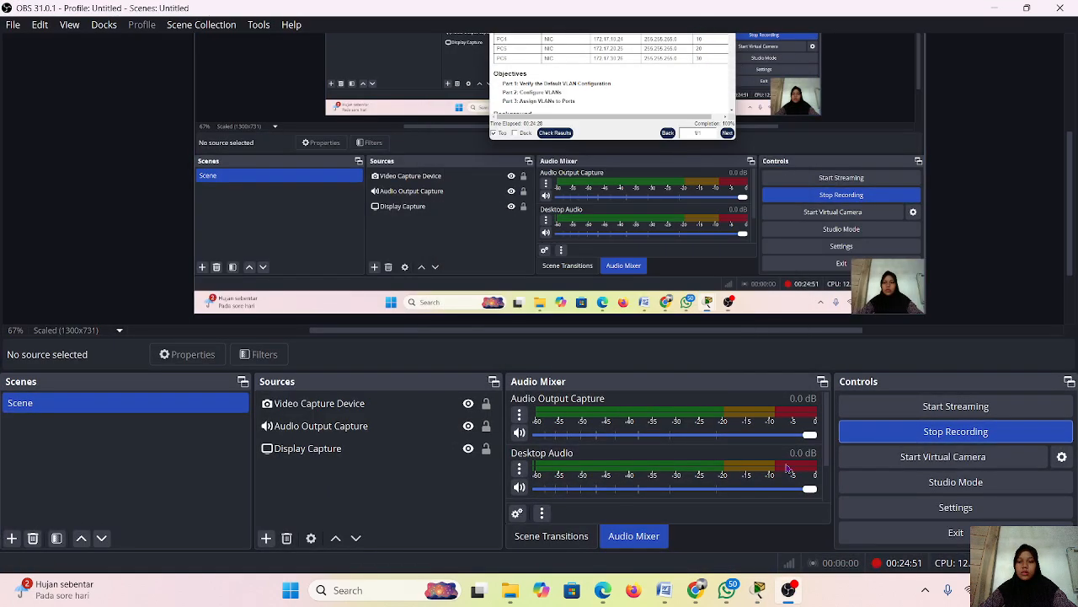